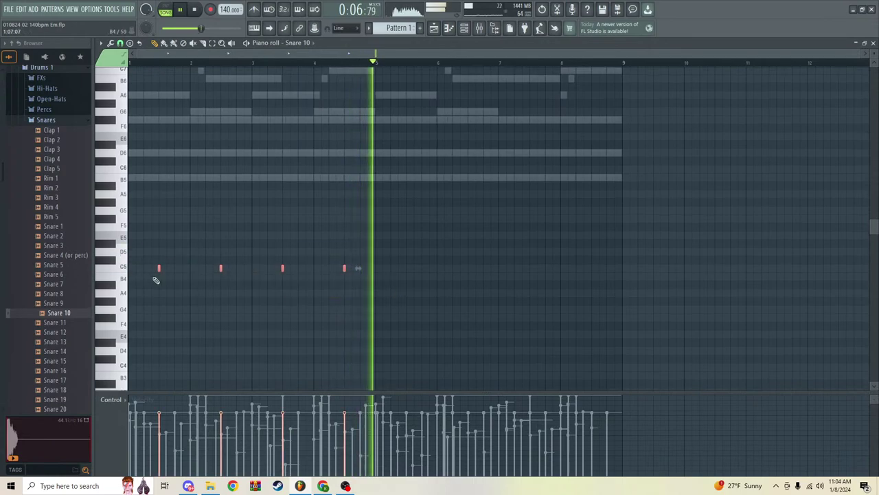
Step: Extend the snare pattern over bars 5 to 8, drop all its notes an octave and raise them to F#4
{"action": "key", "text": "ctrl+a"}
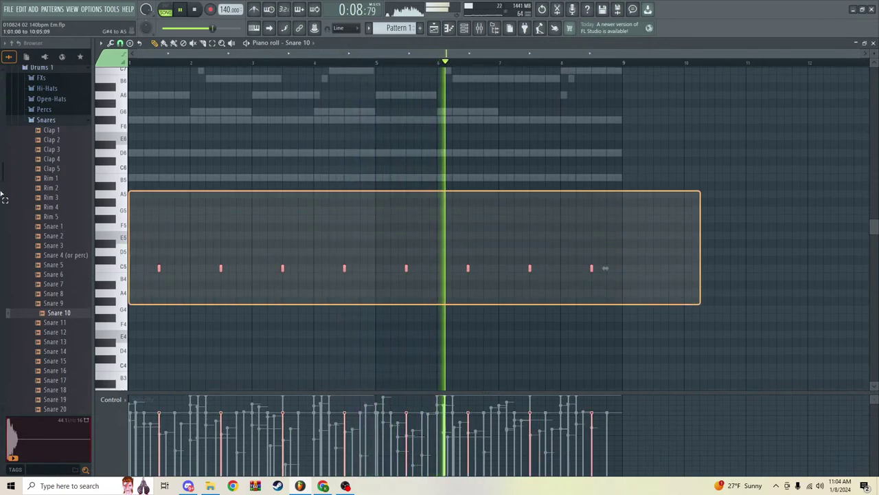
{"action": "key", "text": "ctrl+Down"}
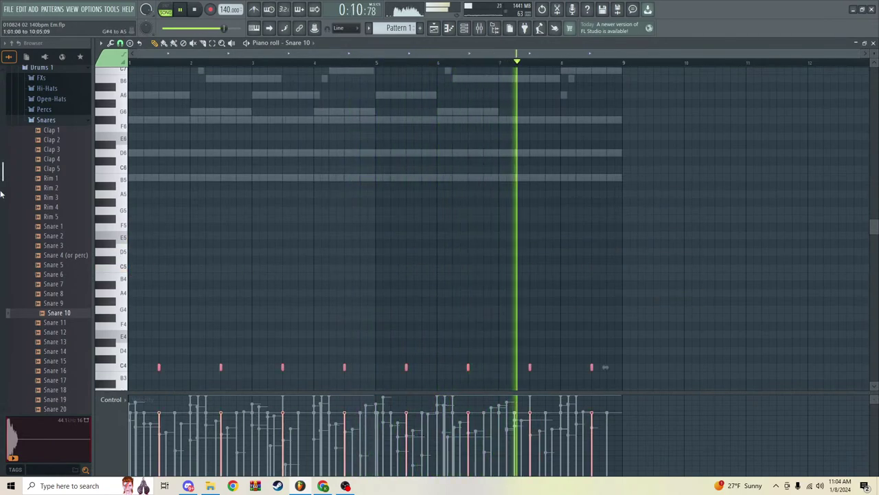
{"action": "key", "text": "shift+Up"}
{"action": "key", "text": "shift+Up"}
{"action": "key", "text": "shift+Up"}
{"action": "key", "text": "shift+Up"}
{"action": "key", "text": "shift+Up"}
{"action": "key", "text": "shift+Up"}
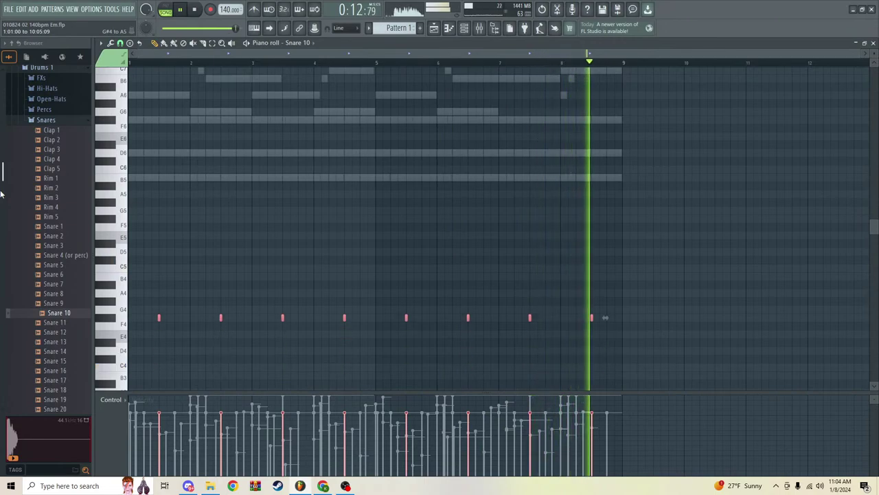
Step: Transpose all snare notes down to D4 and back up to G4, and raise their velocities to the maximum
{"action": "key", "text": "shift+Down"}
{"action": "key", "text": "shift+Down"}
{"action": "key", "text": "shift+Down"}
{"action": "key", "text": "shift+Down"}
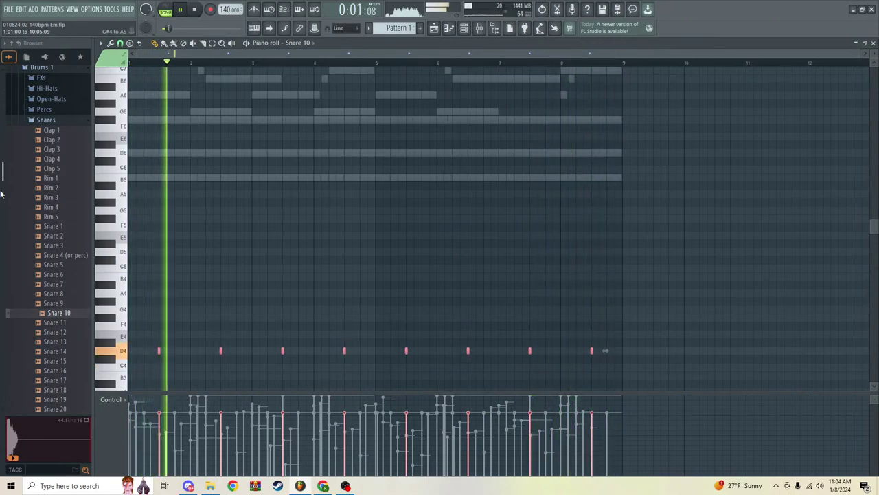
{"action": "key", "text": "shift+Up"}
{"action": "key", "text": "shift+Up"}
{"action": "key", "text": "shift+Up"}
{"action": "key", "text": "shift+Up"}
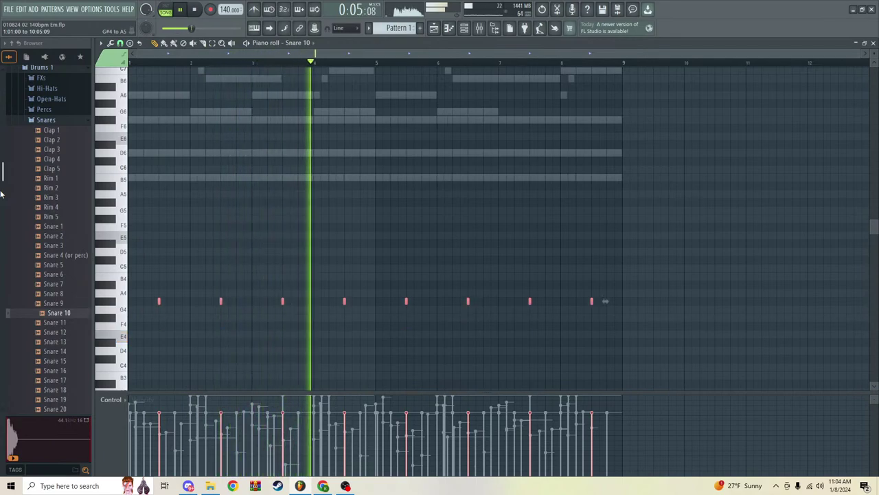
{"action": "key", "text": "shift+Up"}
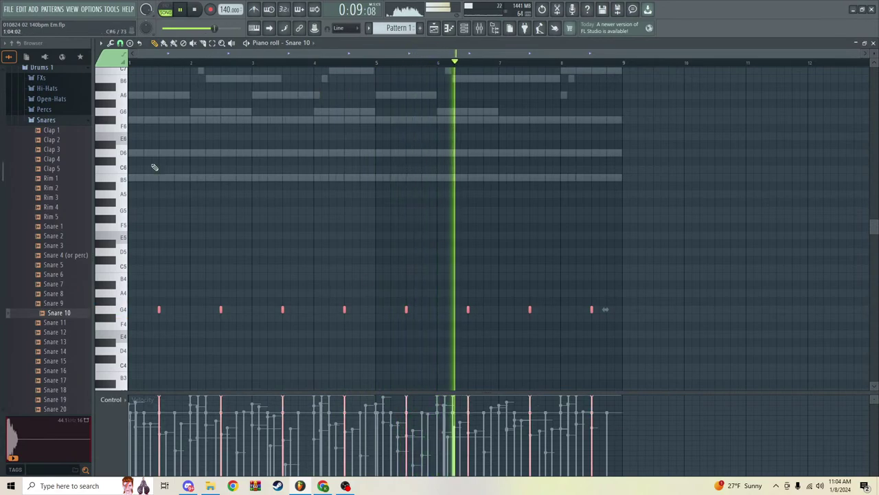
{"action": "left_click", "coordinate": [480, 28]}
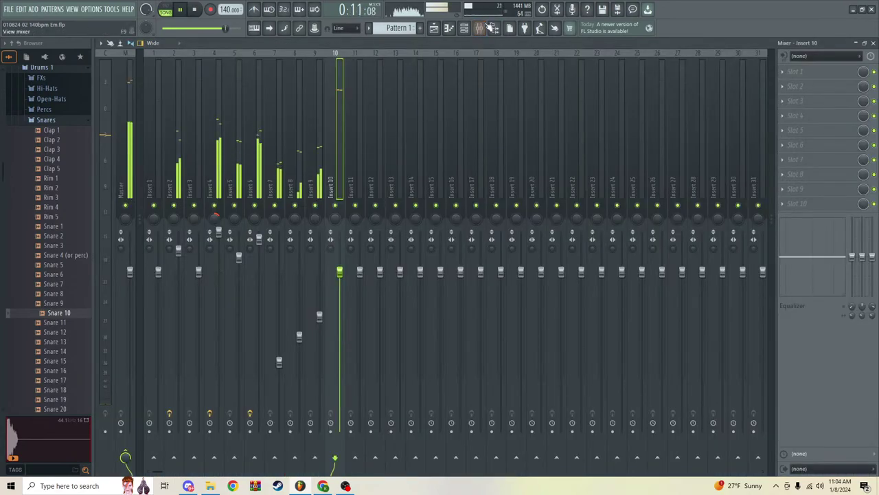
{"action": "left_click", "coordinate": [465, 27]}
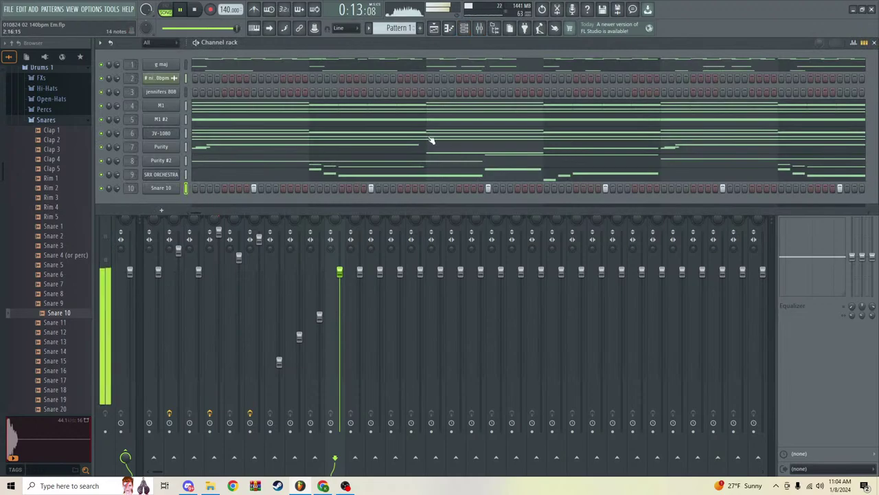
{"action": "left_click", "coordinate": [463, 30]}
{"action": "key", "text": "F7"}
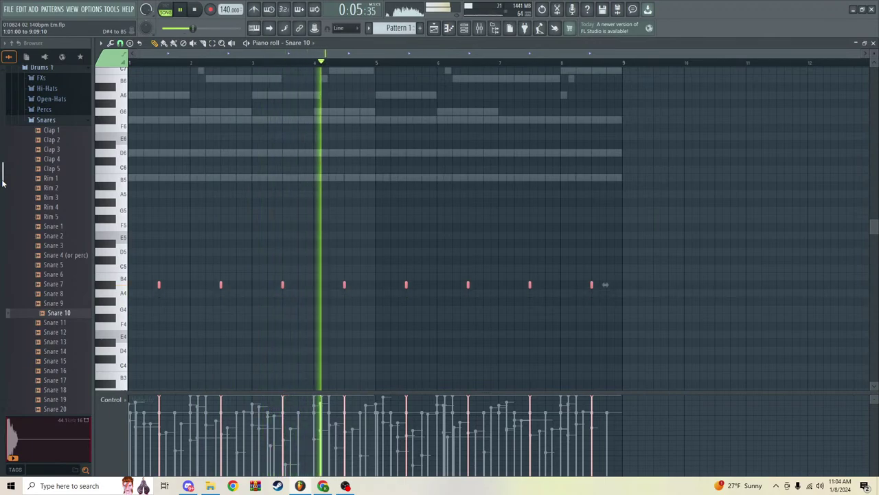
Step: Transpose all Snare 10 notes up to E5
{"action": "key", "text": "shift+Up"}
{"action": "key", "text": "shift+Up"}
{"action": "key", "text": "shift+Up"}
{"action": "key", "text": "shift+Up"}
{"action": "key", "text": "shift+Up"}
{"action": "key", "text": "shift+Up"}
{"action": "key", "text": "shift+Up"}
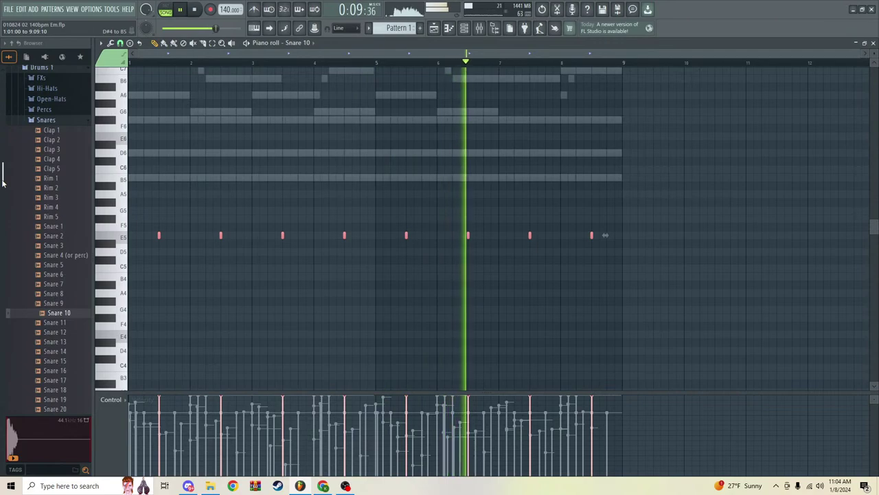
Step: Lower all Snare 10 notes to A4
{"action": "key", "text": "shift+Down"}
{"action": "key", "text": "shift+Down"}
{"action": "key", "text": "shift+Down"}
{"action": "key", "text": "shift+Down"}
{"action": "key", "text": "shift+Down"}
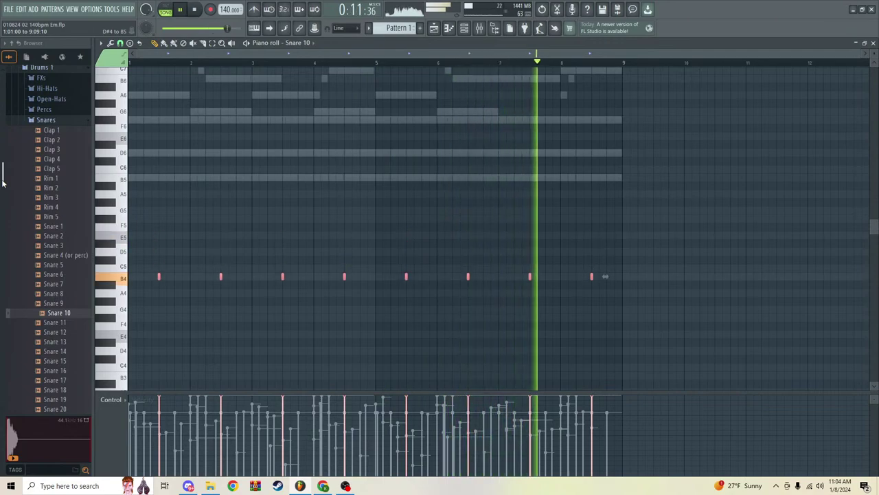
{"action": "key", "text": "shift+Down"}
{"action": "key", "text": "shift+Down"}
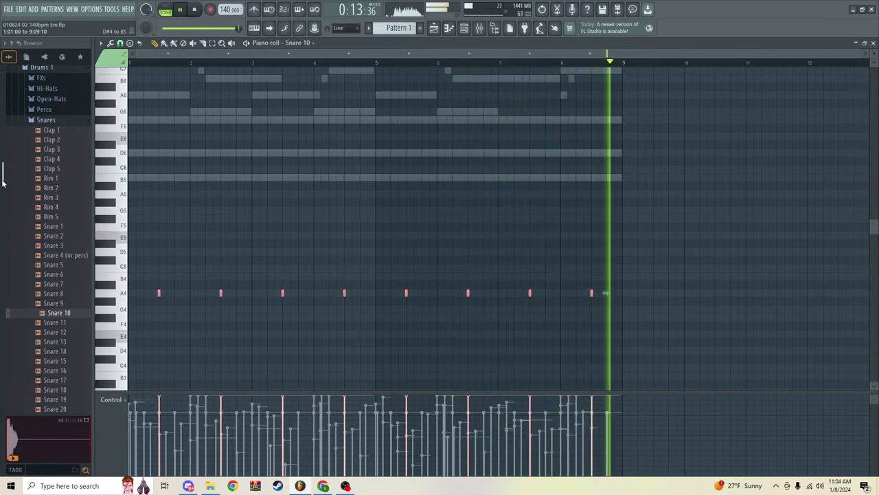
Step: Add the HH 5 sample from the Drums 1 Hi-Hats folder as a new channel and route it to mixer track 11
{"action": "key", "text": "F6"}
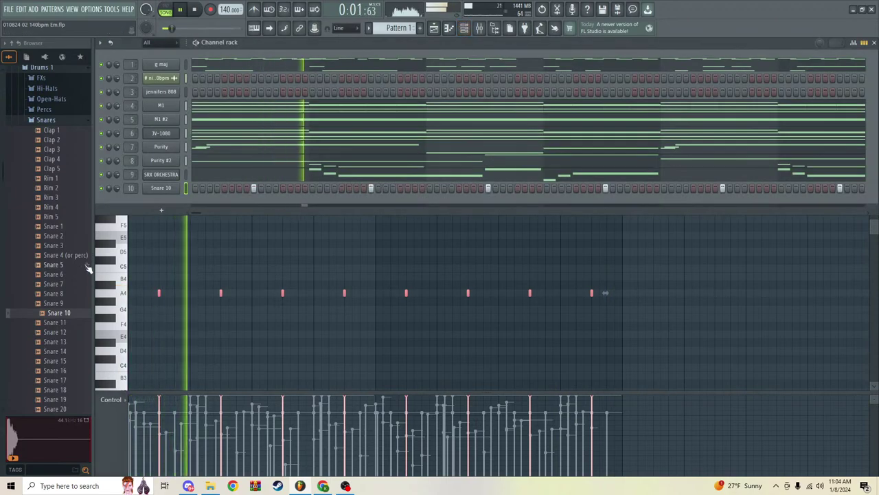
{"action": "scroll", "coordinate": [51, 238], "scroll_direction": "up", "scroll_amount": 4}
{"action": "left_click", "coordinate": [48, 236]}
{"action": "left_click", "coordinate": [46, 203]}
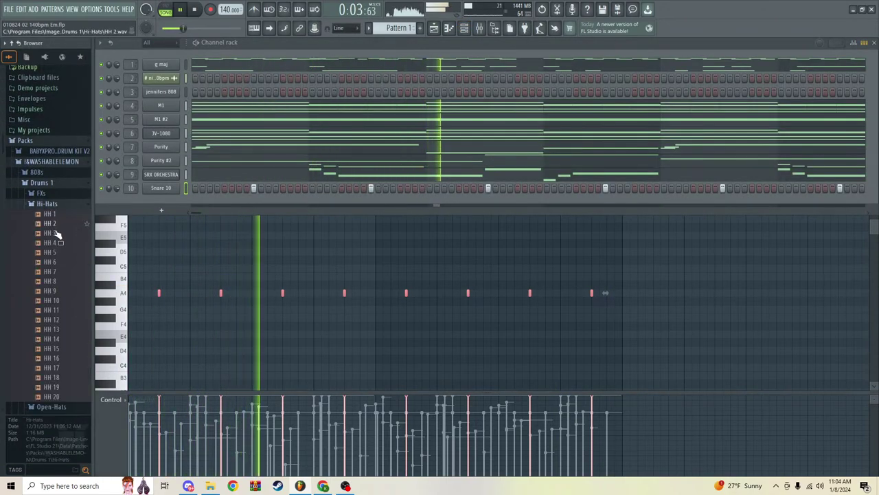
{"action": "left_click_drag", "start_coordinate": [54, 252], "coordinate": [129, 201]}
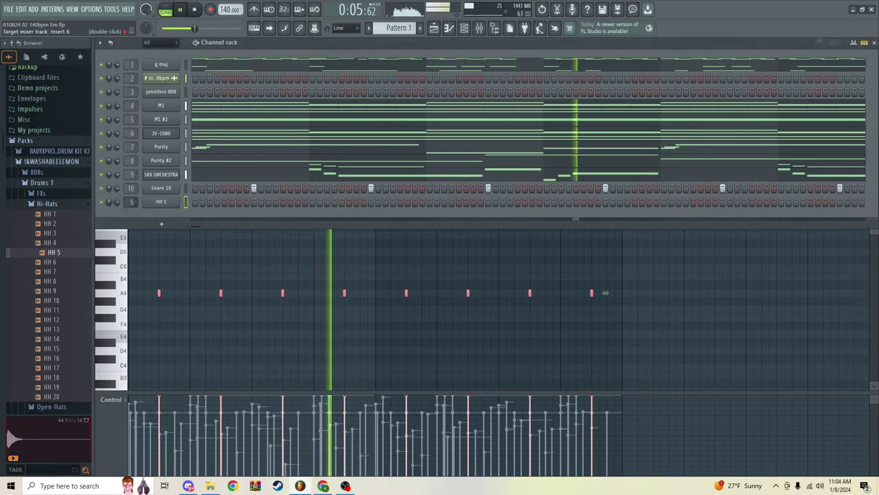
Step: Fill the HH 5 channel every 4 steps and enable the use of loop points in its sampler settings
{"action": "right_click", "coordinate": [158, 205]}
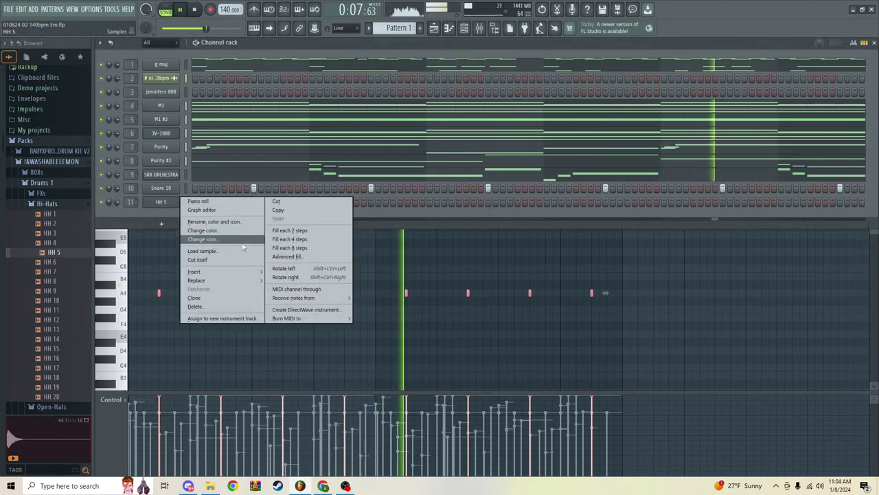
{"action": "left_click", "coordinate": [289, 239]}
{"action": "left_click", "coordinate": [158, 203]}
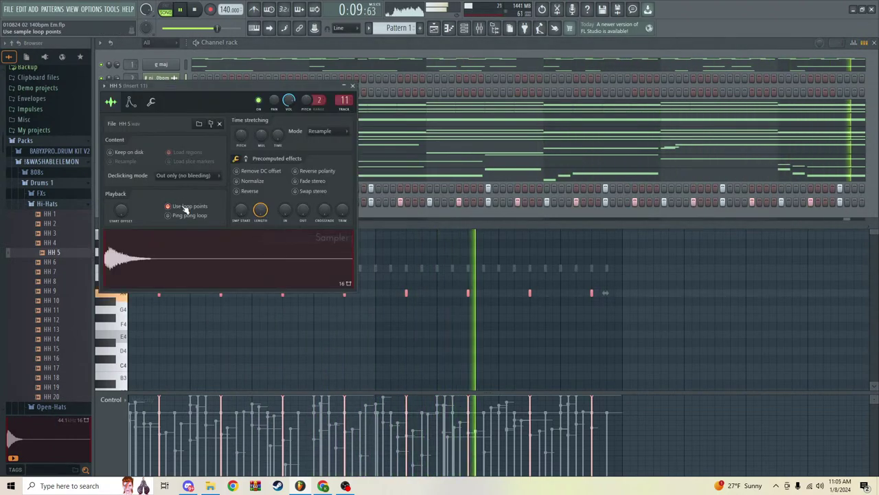
{"action": "left_click", "coordinate": [353, 86]}
Step: Duplicate all HH 5 notes from C5 onto B4, offset two steps so the copies fall midway between the originals
{"action": "left_click", "coordinate": [464, 27]}
{"action": "left_click", "coordinate": [449, 27]}
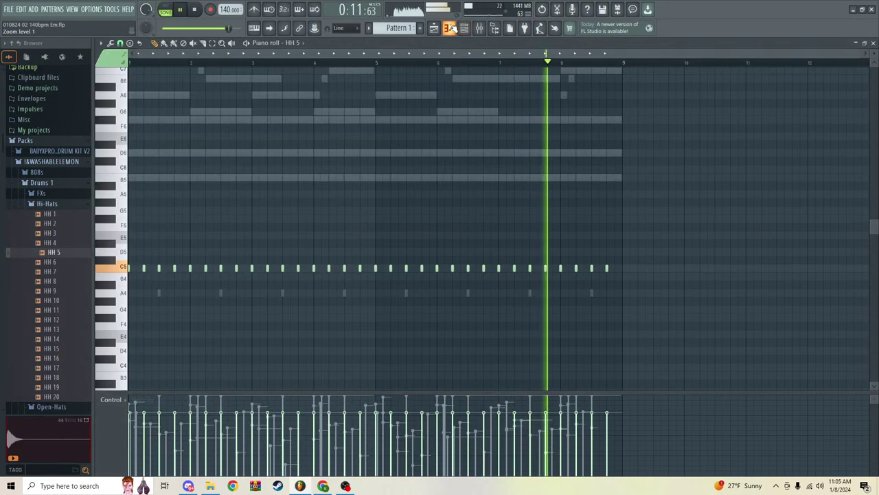
{"action": "left_click", "coordinate": [450, 28]}
{"action": "left_click", "coordinate": [449, 27]}
{"action": "left_click_drag", "start_coordinate": [622, 270], "coordinate": [61, 188]}
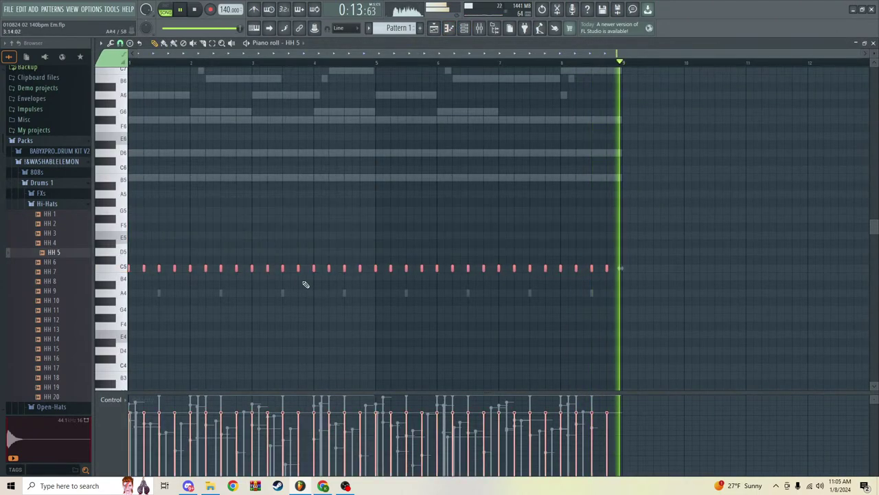
{"action": "left_click_drag", "start_coordinate": [266, 268], "coordinate": [258, 276], "text": "shift"}
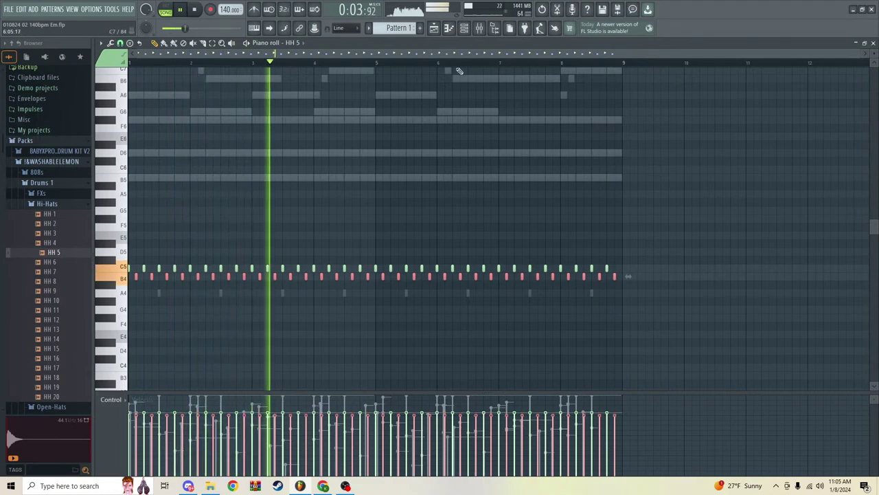
Step: Raise the volume fader of the hi-hat's mixer track, Insert 11
{"action": "scroll", "coordinate": [463, 61], "scroll_direction": "up", "scroll_amount": 2}
{"action": "left_click", "coordinate": [479, 28]}
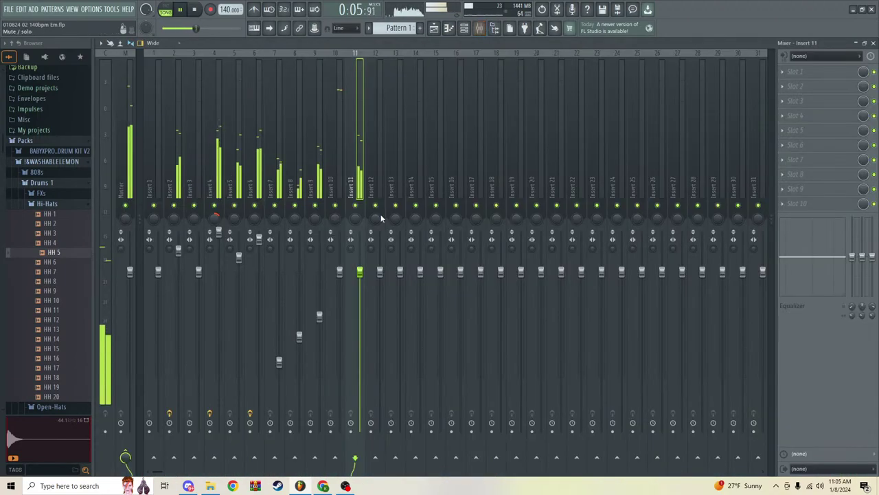
{"action": "left_click", "coordinate": [450, 29]}
Step: Select all Snare 10 notes in the piano roll and move them up to C5, removing the stray extra note
{"action": "left_click", "coordinate": [464, 29]}
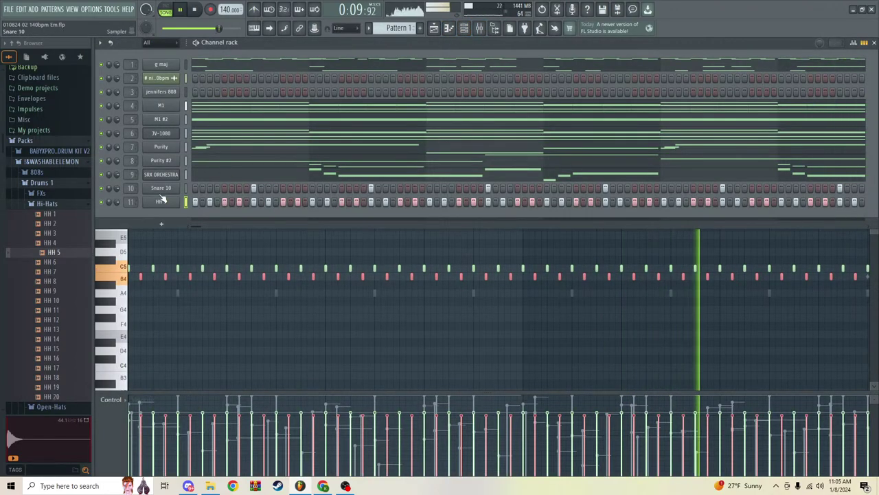
{"action": "left_click", "coordinate": [160, 190]}
{"action": "left_click", "coordinate": [467, 28]}
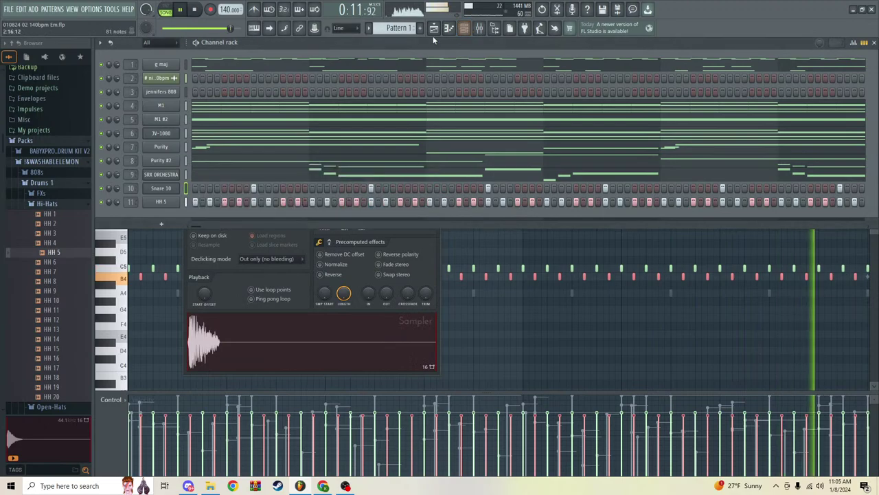
{"action": "left_click", "coordinate": [450, 29]}
{"action": "scroll", "coordinate": [296, 63], "scroll_direction": "down", "scroll_amount": 1}
{"action": "scroll", "coordinate": [296, 64], "scroll_direction": "down", "scroll_amount": 2}
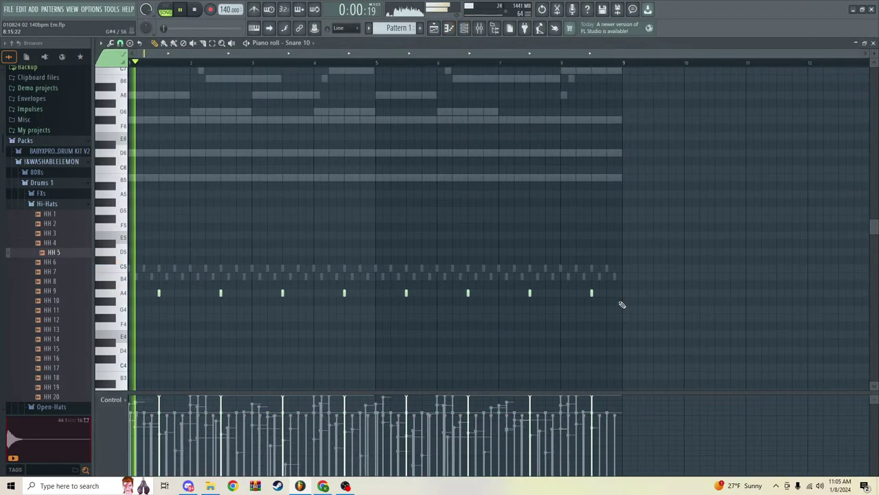
{"action": "left_click_drag", "start_coordinate": [622, 304], "coordinate": [149, 257]}
{"action": "left_click", "coordinate": [156, 296]}
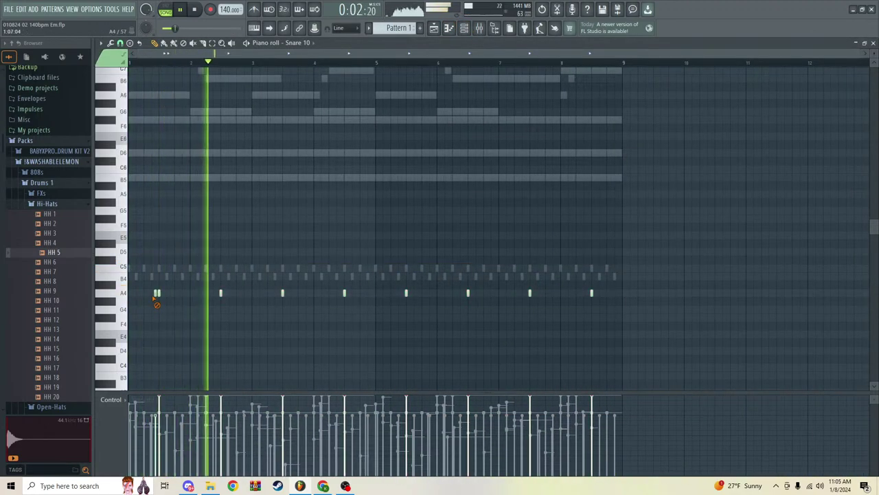
{"action": "left_click_drag", "start_coordinate": [598, 320], "coordinate": [158, 265]}
{"action": "scroll", "coordinate": [426, 99], "scroll_direction": "up", "scroll_amount": 3}
{"action": "scroll", "coordinate": [439, 86], "scroll_direction": "down", "scroll_amount": 3}
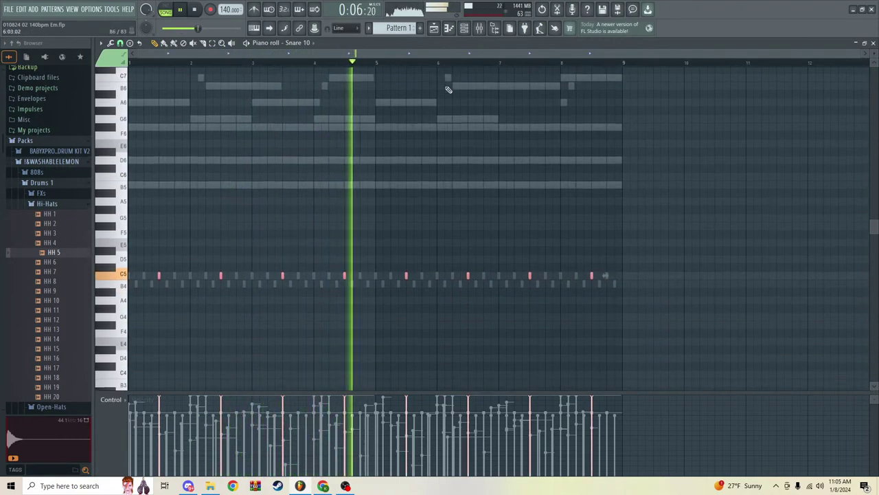
{"action": "scroll", "coordinate": [416, 103], "scroll_direction": "up", "scroll_amount": 2}
{"action": "scroll", "coordinate": [451, 71], "scroll_direction": "up", "scroll_amount": 3}
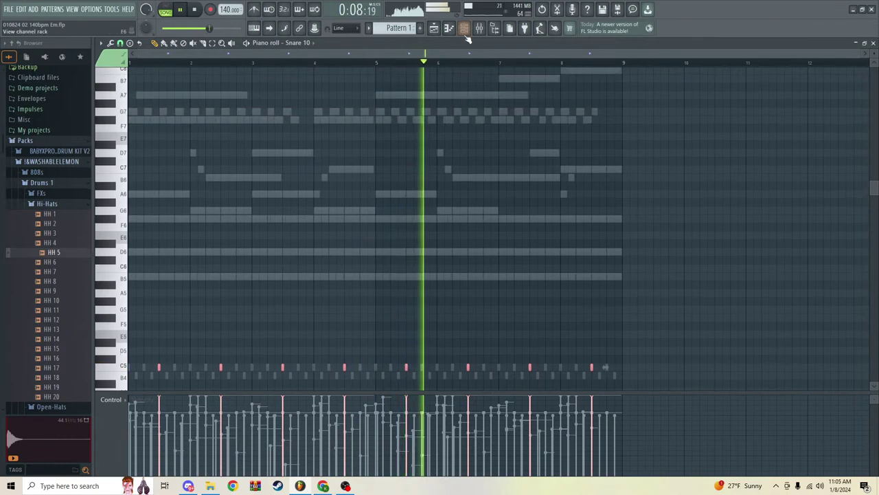
{"action": "left_click", "coordinate": [464, 28]}
{"action": "left_click", "coordinate": [464, 29]}
{"action": "scroll", "coordinate": [385, 212], "scroll_direction": "down", "scroll_amount": 8}
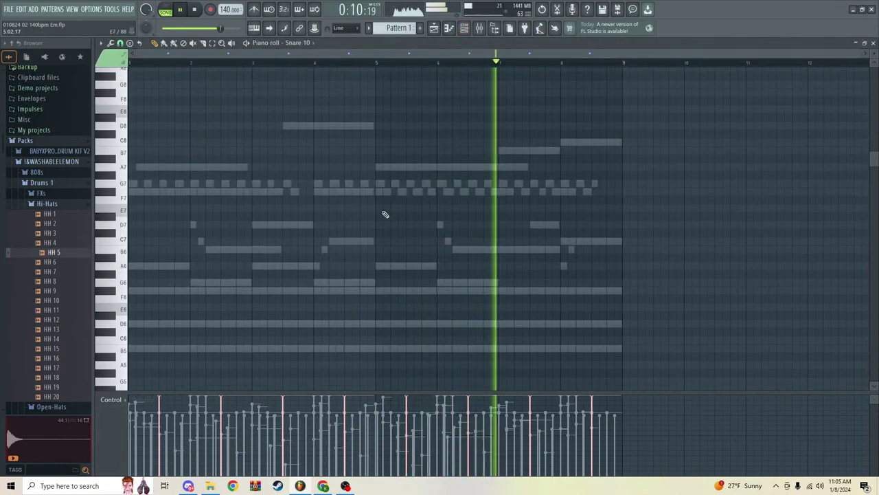
{"action": "scroll", "coordinate": [422, 155], "scroll_direction": "up", "scroll_amount": 4}
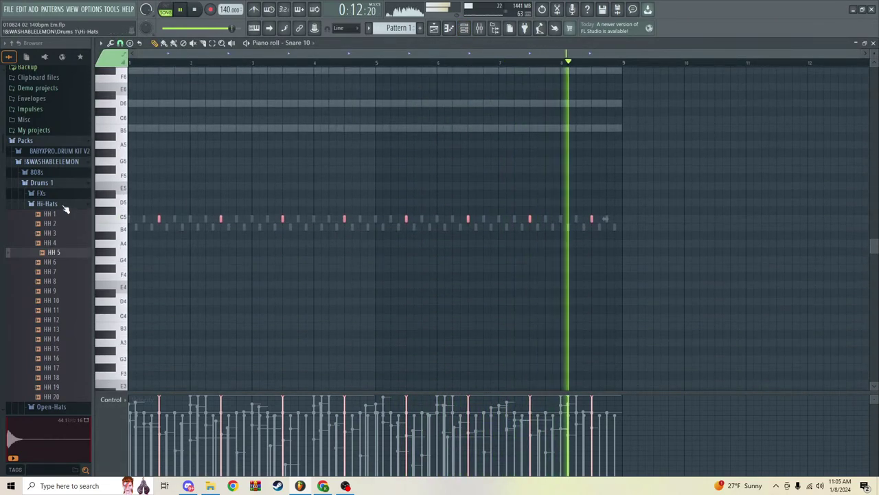
Step: Raise the volume faders of mixer tracks Insert 7 and Insert 8, and adjust the panning of Insert 8 and Insert 9
{"action": "left_click", "coordinate": [61, 204]}
{"action": "left_click", "coordinate": [475, 28]}
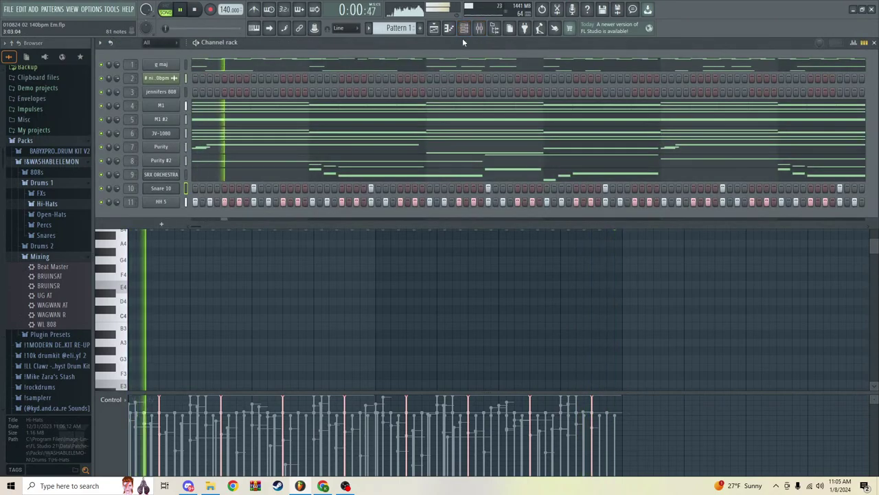
{"action": "key", "text": "F9"}
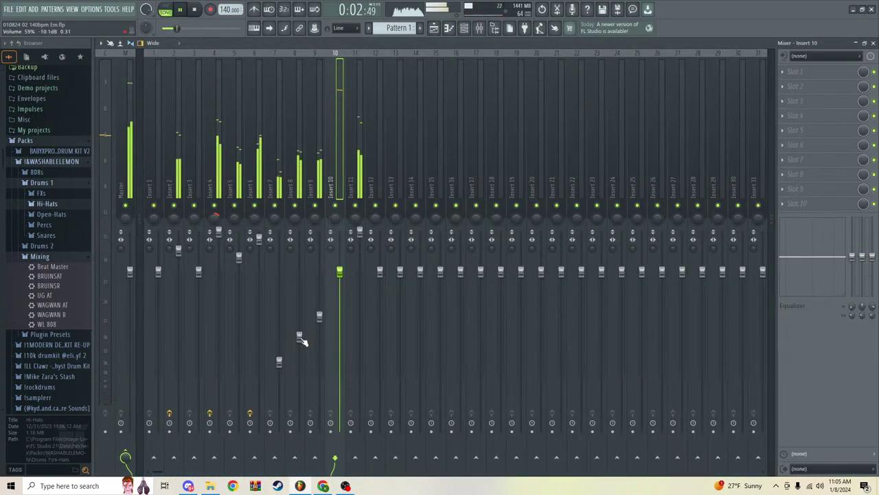
{"action": "left_click_drag", "start_coordinate": [301, 337], "coordinate": [300, 324]}
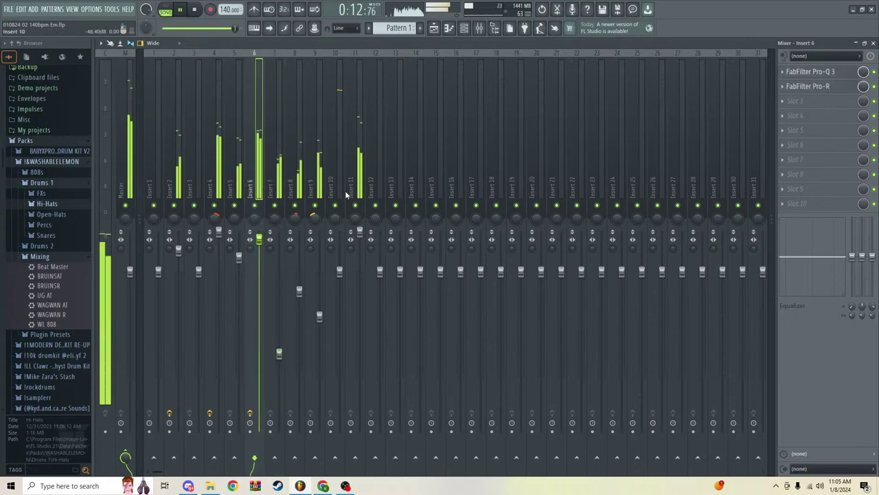
Step: Raise the volume fader of mixer track Insert 2 and bring up the channel rack
{"action": "left_click", "coordinate": [467, 31]}
{"action": "left_click", "coordinate": [442, 33]}
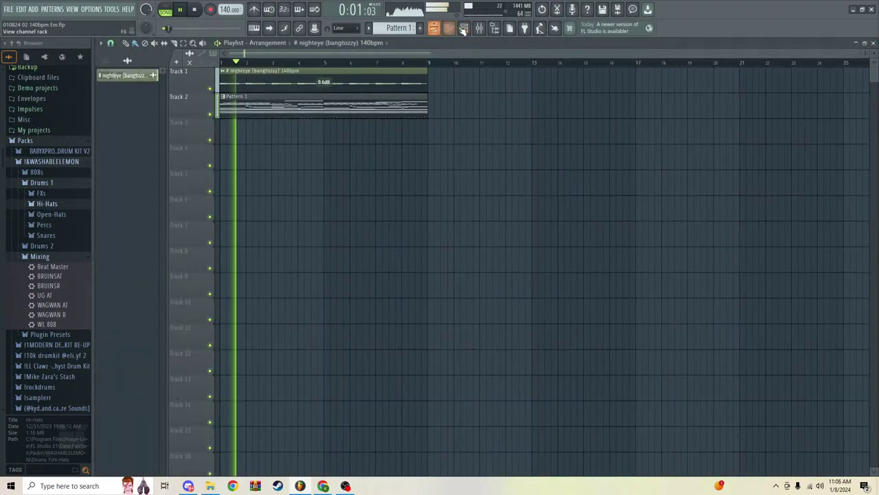
{"action": "left_click", "coordinate": [481, 30]}
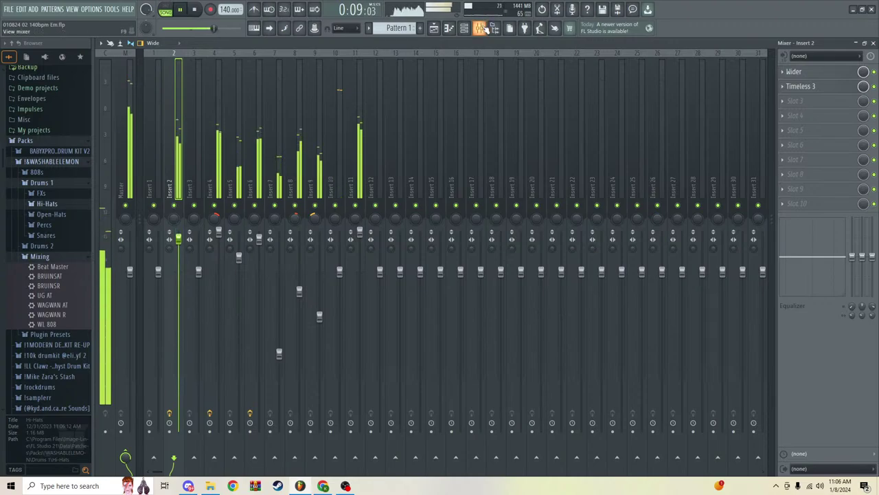
{"action": "left_click", "coordinate": [481, 28]}
{"action": "left_click", "coordinate": [465, 28]}
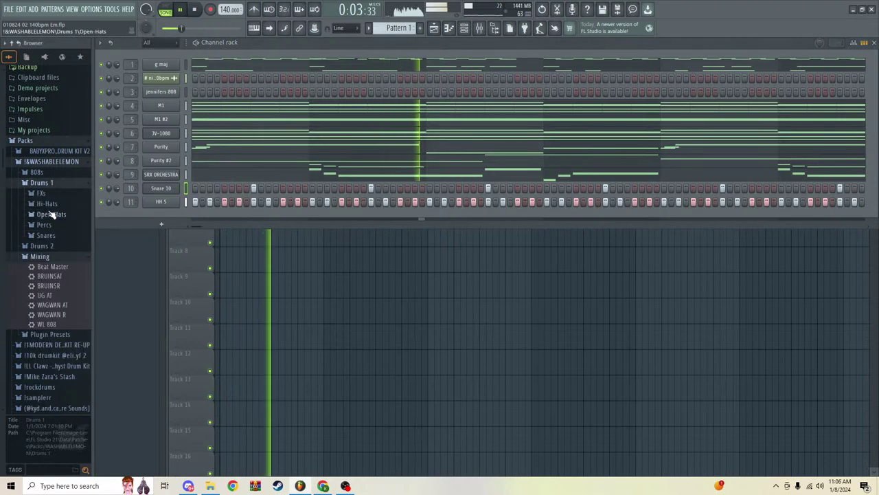
Step: Replace the Snare 10 sample on channel 10 with Clap 1 from the Drums 1 Snares folder
{"action": "left_click", "coordinate": [46, 235]}
{"action": "left_click", "coordinate": [55, 131]}
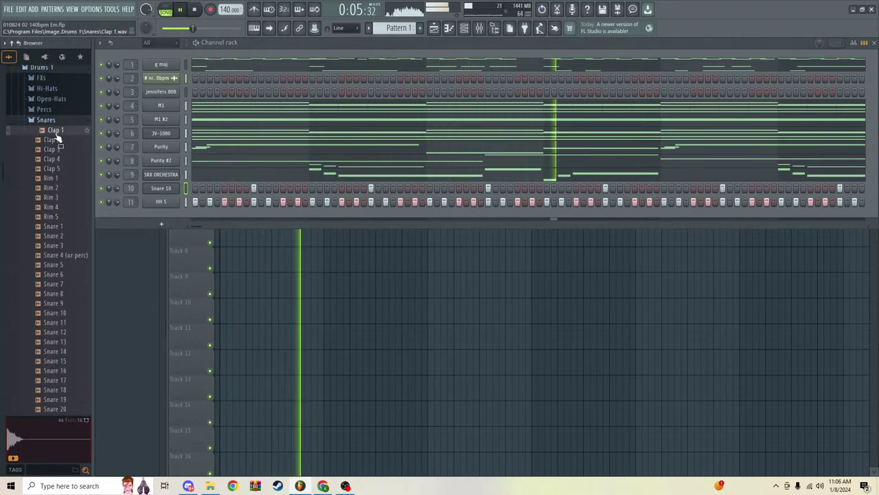
{"action": "left_click_drag", "start_coordinate": [57, 137], "coordinate": [161, 189]}
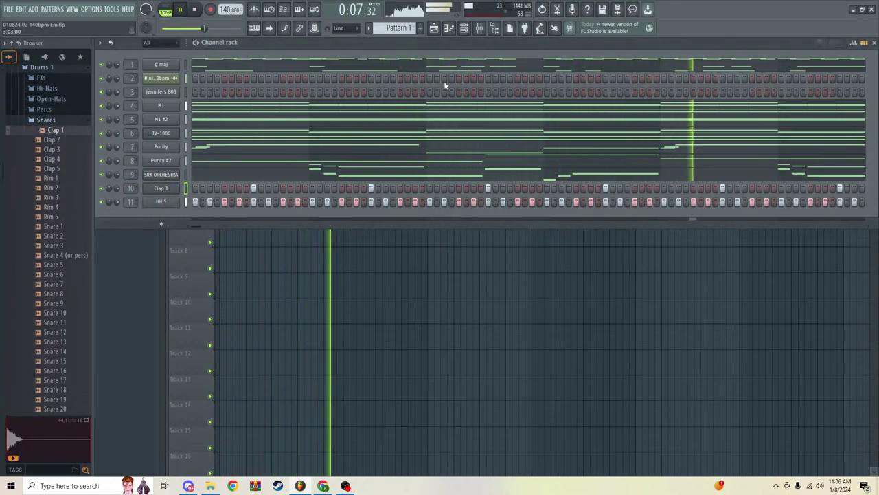
Step: Raise the volume fader of the clap's mixer track, Insert 10
{"action": "left_click", "coordinate": [465, 28]}
{"action": "left_click", "coordinate": [481, 31]}
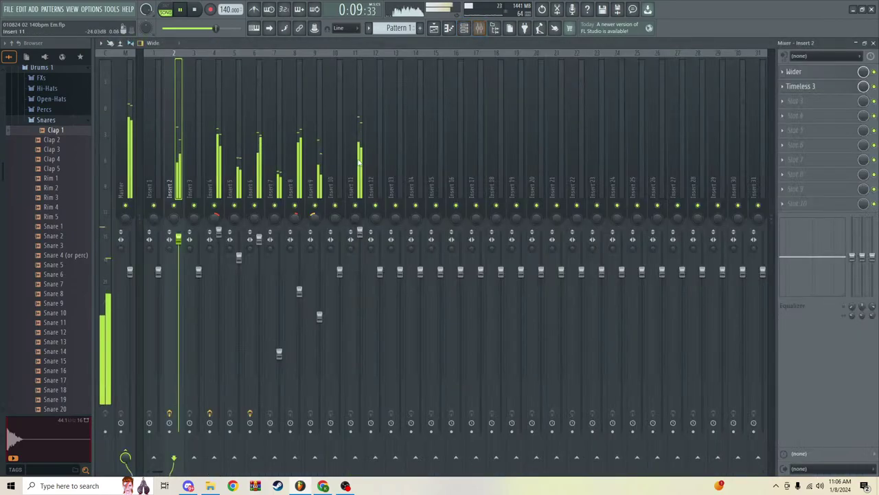
{"action": "left_click_drag", "start_coordinate": [340, 273], "coordinate": [339, 246]}
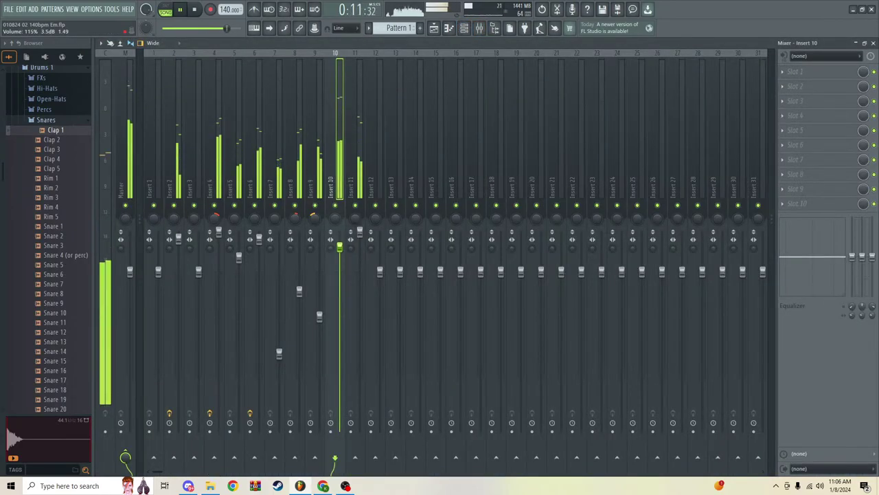
{"action": "left_click", "coordinate": [465, 30]}
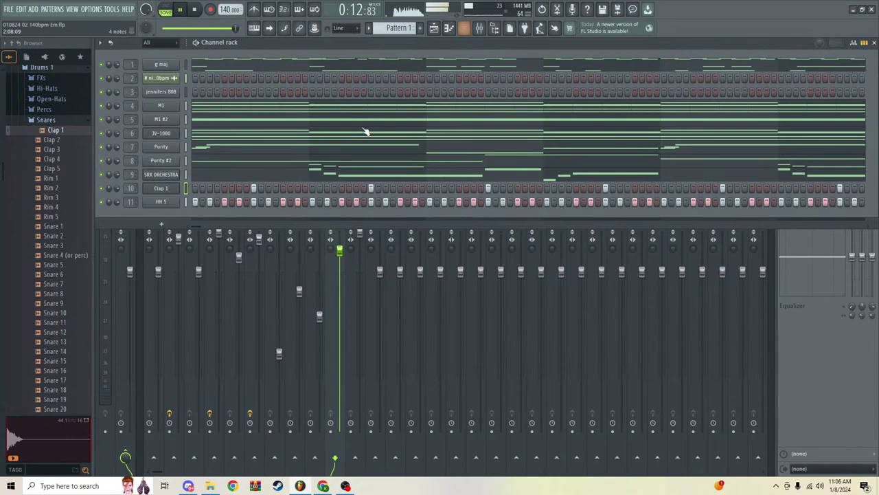
{"action": "left_click", "coordinate": [464, 29]}
Step: Delete three consecutive HH 5 notes after the first note of bar 2 in the piano roll
{"action": "left_click", "coordinate": [448, 29]}
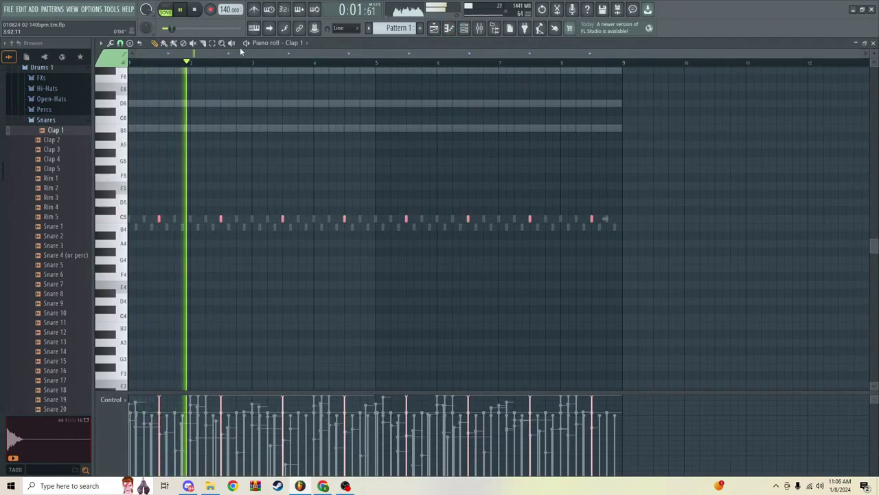
{"action": "left_click", "coordinate": [271, 42]}
{"action": "left_click", "coordinate": [309, 146]}
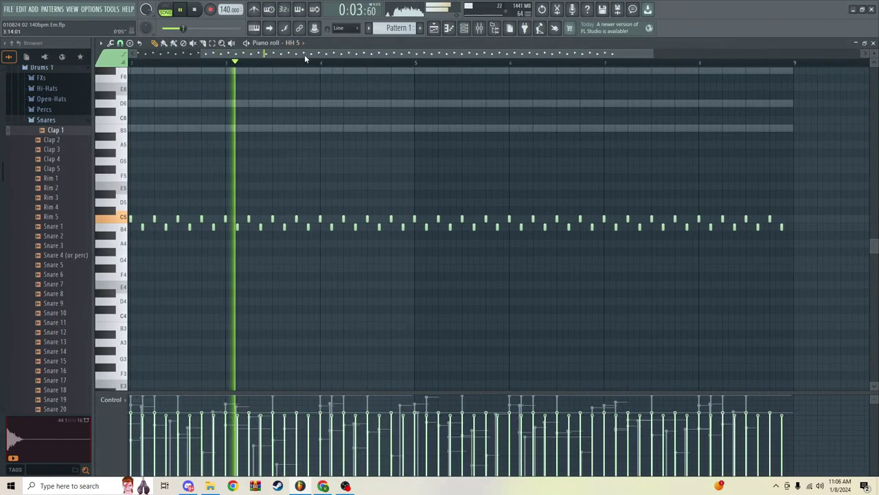
{"action": "left_click_drag", "start_coordinate": [305, 56], "coordinate": [234, 57]}
{"action": "scroll", "coordinate": [65, 118], "scroll_direction": "up", "scroll_amount": 3}
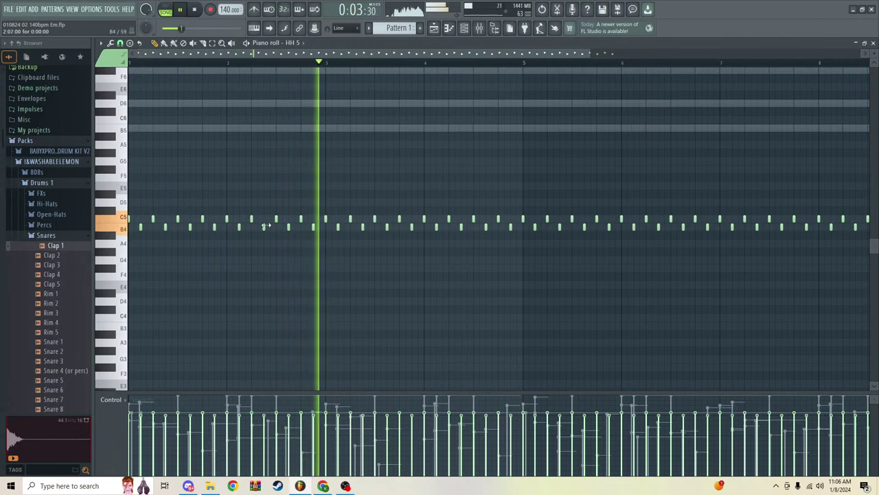
{"action": "right_click", "coordinate": [238, 227]}
{"action": "right_click", "coordinate": [251, 218]}
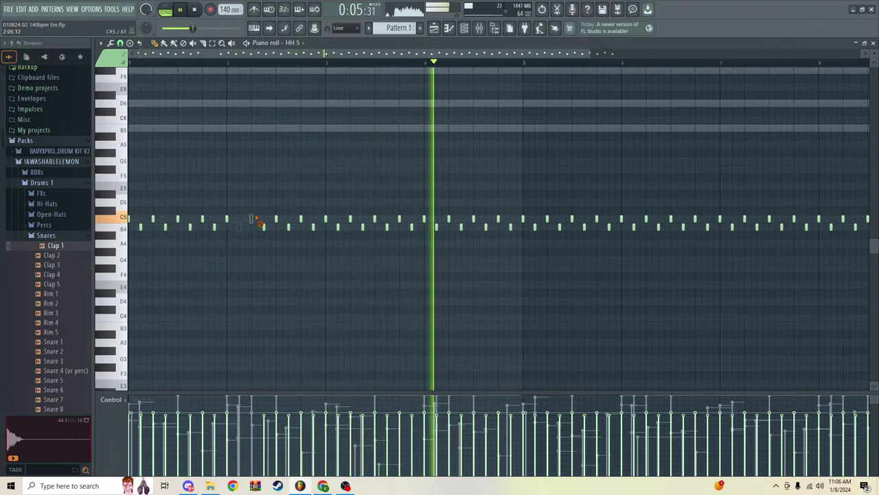
{"action": "right_click", "coordinate": [264, 227]}
Step: Put back the first deleted hi-hat note on B4 in bar 2 and replay the gap from just before it
{"action": "left_click", "coordinate": [202, 63]}
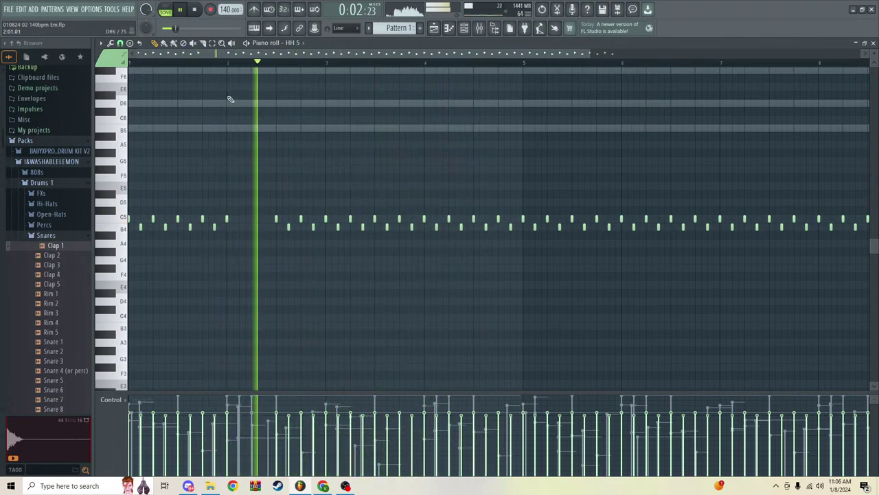
{"action": "left_click", "coordinate": [239, 227]}
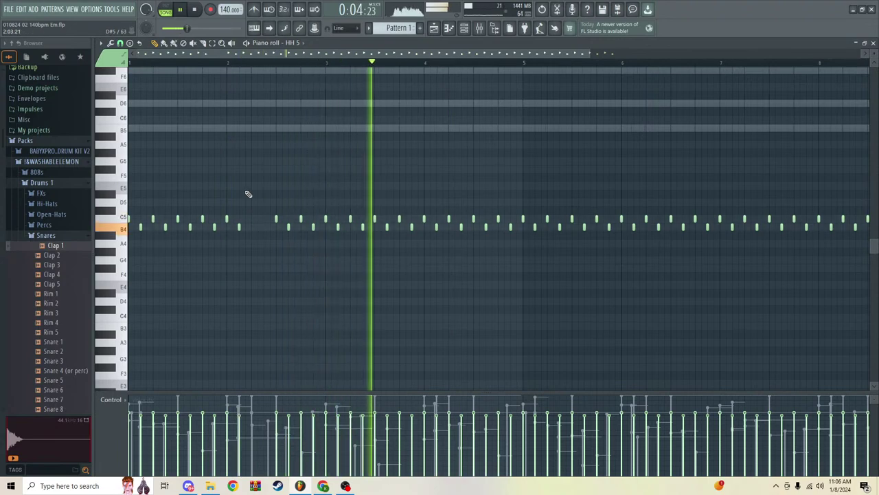
{"action": "left_click", "coordinate": [214, 63]}
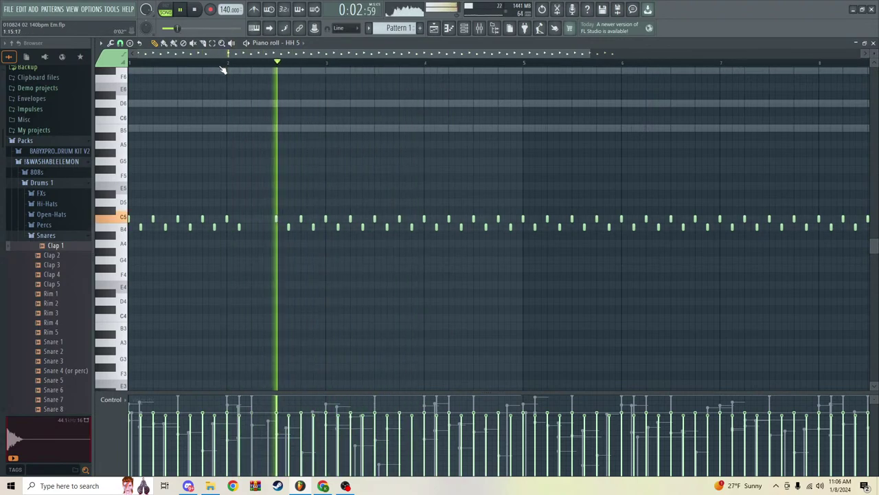
Step: Audition the effect samples in the Drums 1 FXs folder for one that fits the gap in the hi-hats
{"action": "left_click", "coordinate": [477, 28]}
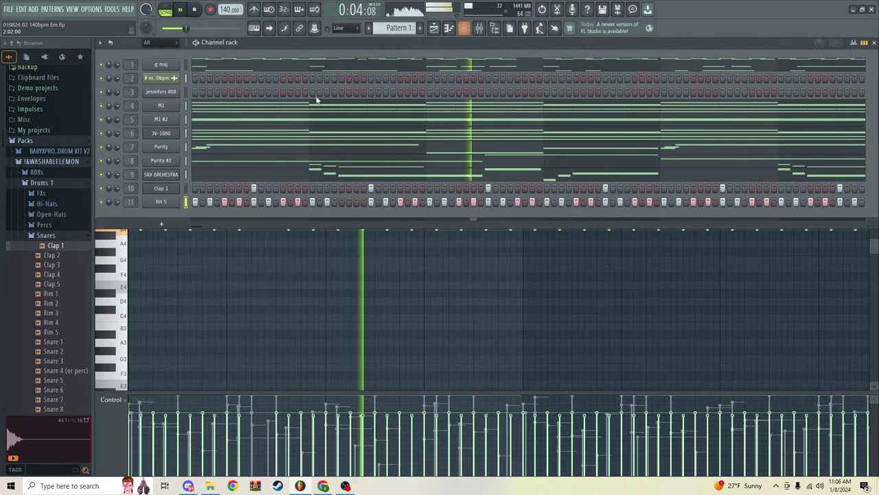
{"action": "left_click", "coordinate": [59, 193]}
{"action": "left_click", "coordinate": [56, 239]}
{"action": "left_click", "coordinate": [54, 232]}
{"action": "left_click", "coordinate": [52, 222]}
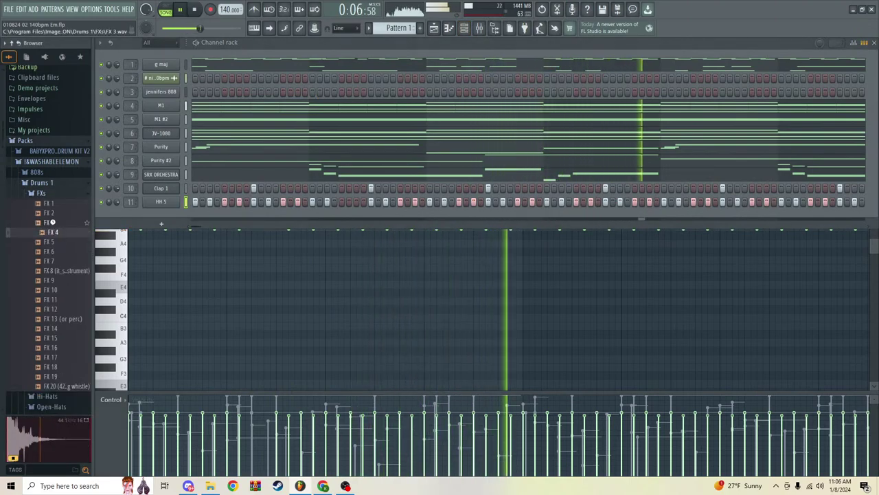
{"action": "left_click", "coordinate": [58, 292]}
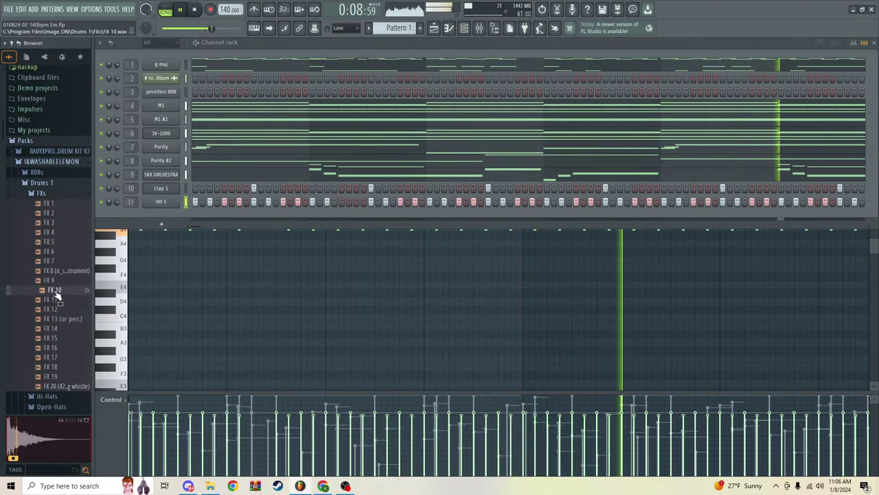
{"action": "left_click", "coordinate": [57, 299]}
{"action": "left_click", "coordinate": [58, 309]}
{"action": "left_click", "coordinate": [59, 318]}
{"action": "left_click", "coordinate": [61, 338]}
{"action": "left_click", "coordinate": [62, 347]}
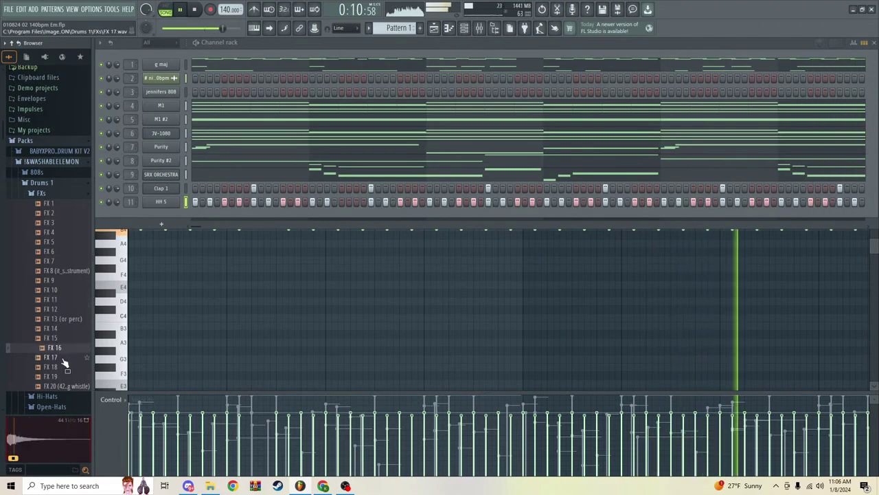
{"action": "left_click", "coordinate": [62, 358]}
{"action": "left_click", "coordinate": [62, 367]}
{"action": "left_click", "coordinate": [60, 377]}
{"action": "left_click", "coordinate": [61, 357]}
{"action": "left_click", "coordinate": [60, 300]}
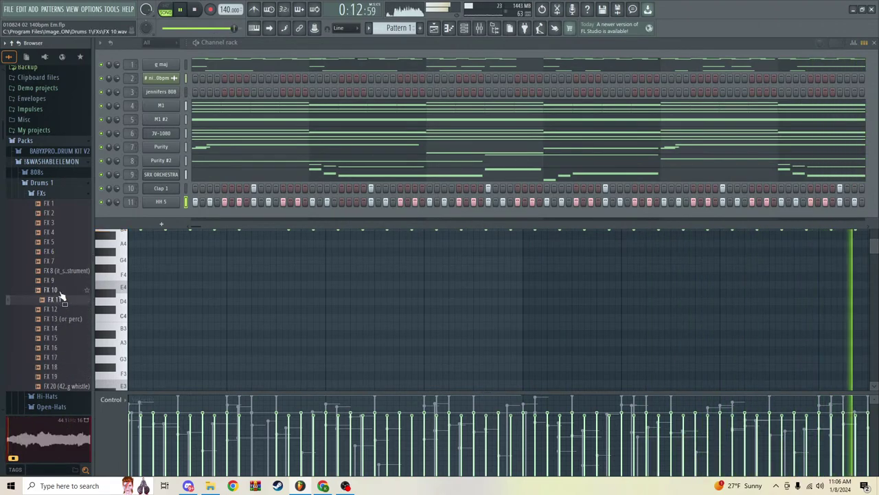
Step: Load FX 10 as a new channel and place hits on the first step of bar 2 and third step of bar 6
{"action": "left_click", "coordinate": [59, 291]}
{"action": "left_click_drag", "start_coordinate": [163, 223], "coordinate": [162, 226]}
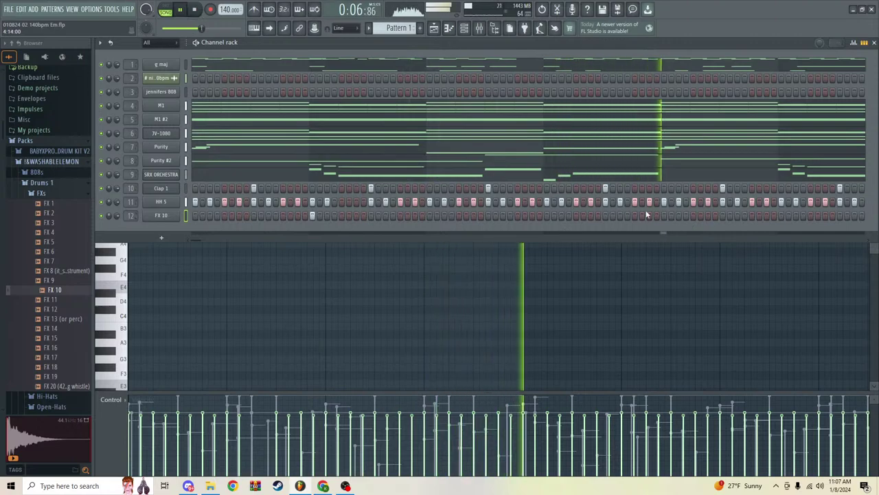
{"action": "left_click", "coordinate": [795, 215]}
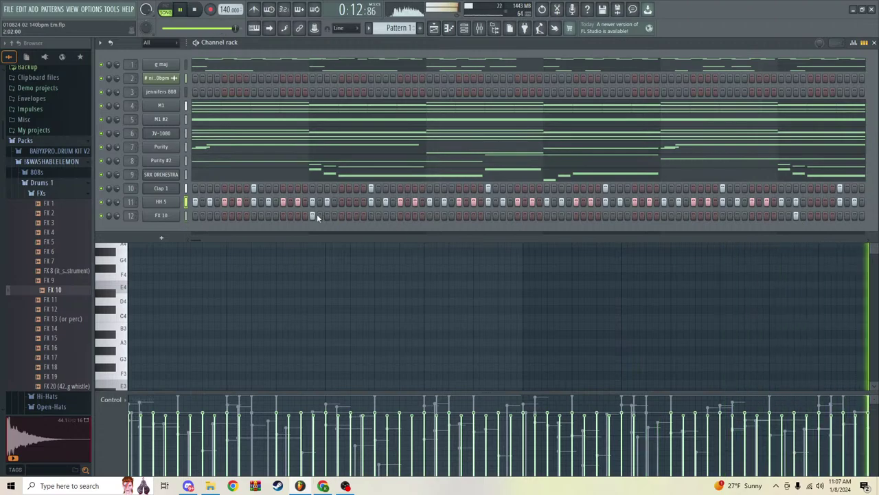
Step: Turn off loop points in the FX 10 sampler and move its two hits to the fifth step of bars 2 and 6
{"action": "left_click", "coordinate": [156, 215]}
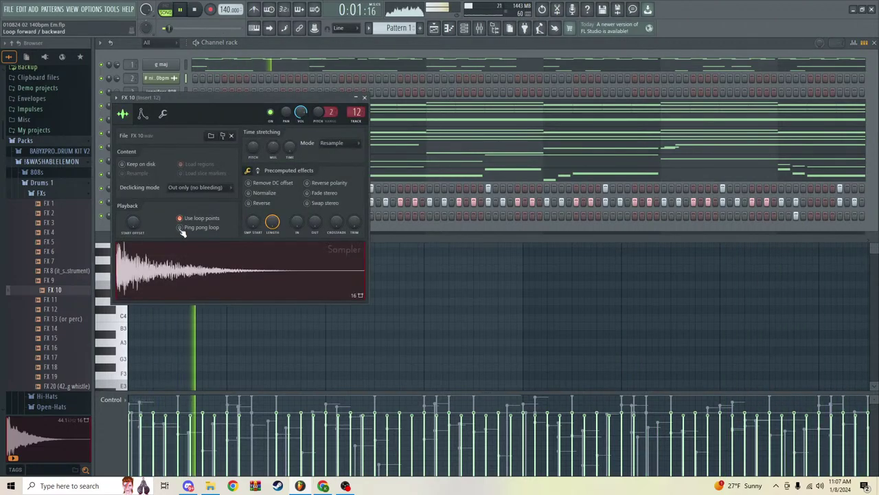
{"action": "left_click", "coordinate": [365, 97]}
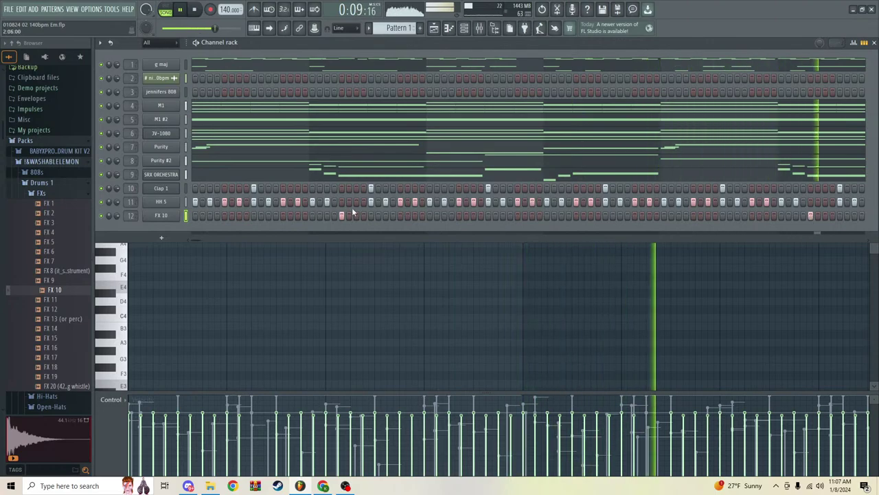
{"action": "left_click", "coordinate": [172, 217]}
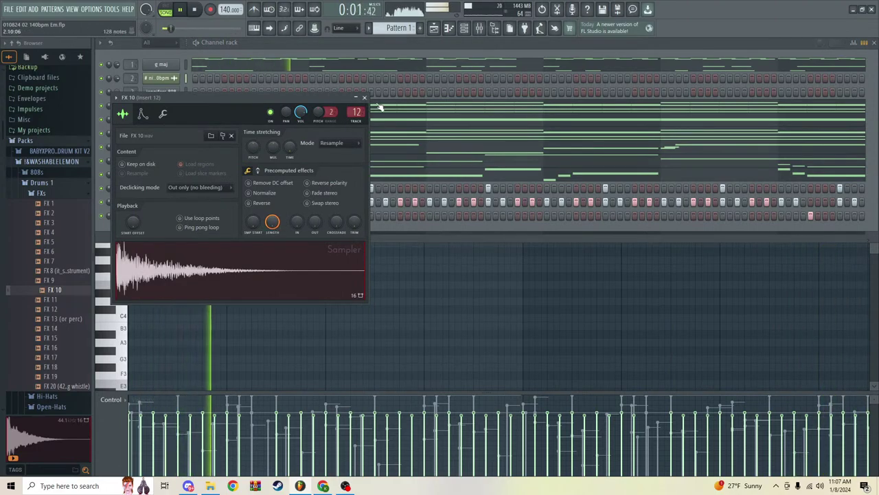
{"action": "left_click", "coordinate": [364, 97]}
Step: Lengthen both FX 10 notes in the piano roll to four steps each
{"action": "left_click", "coordinate": [479, 28]}
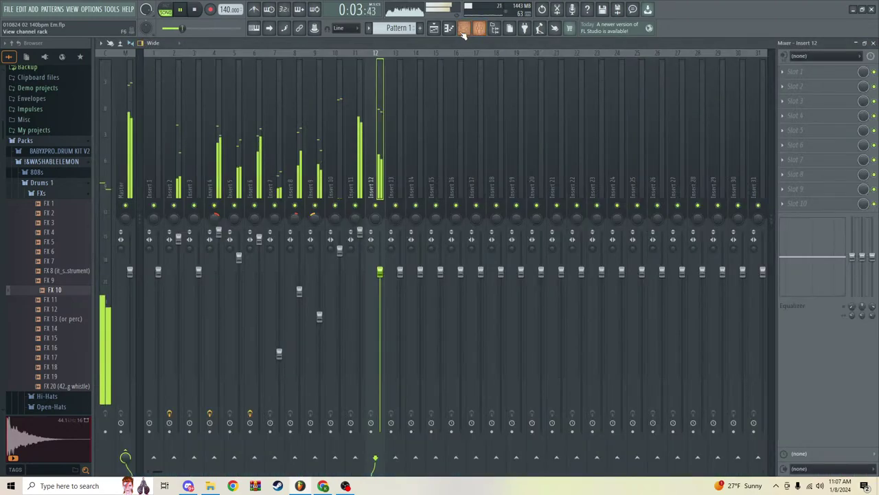
{"action": "left_click", "coordinate": [464, 29]}
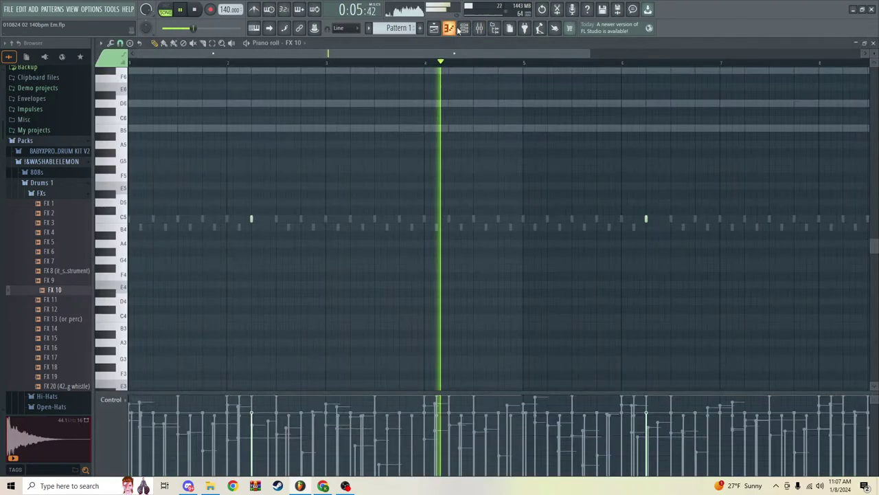
{"action": "left_click", "coordinate": [449, 28]}
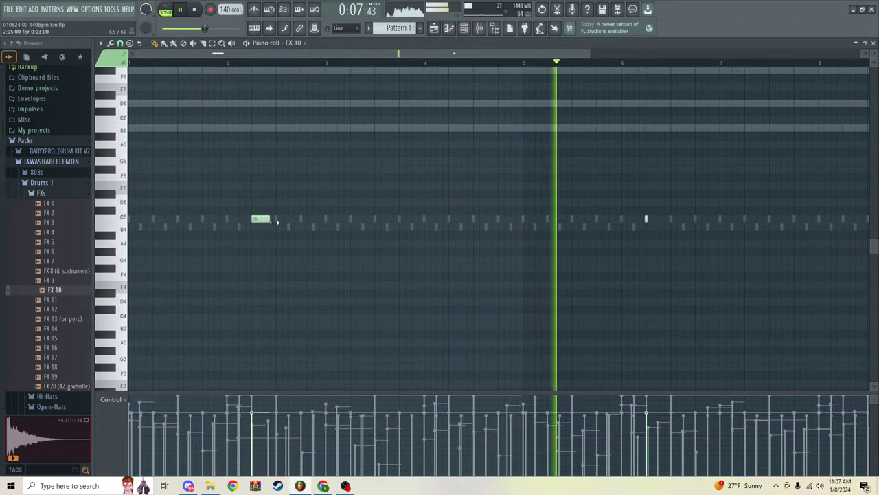
{"action": "left_click", "coordinate": [647, 218]}
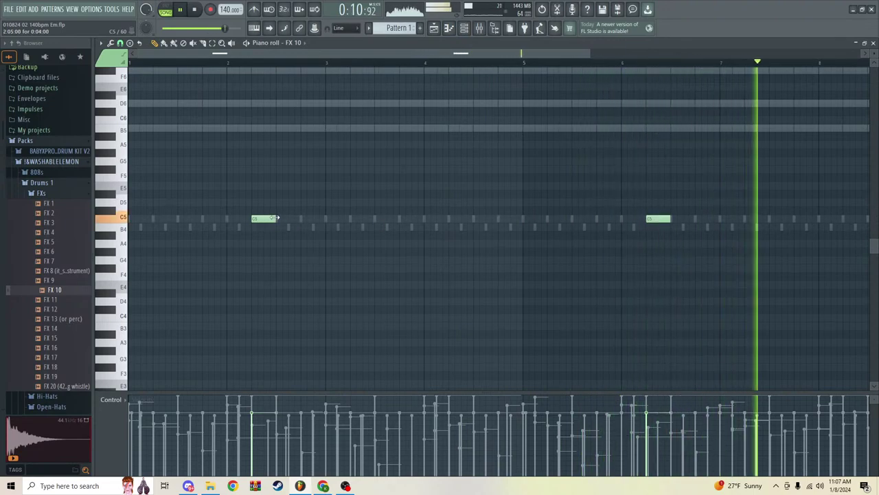
Step: Check the Clap 1 notes against the FX 10 notes in the piano roll, and collapse the FXs sample folder
{"action": "left_click", "coordinate": [287, 43]}
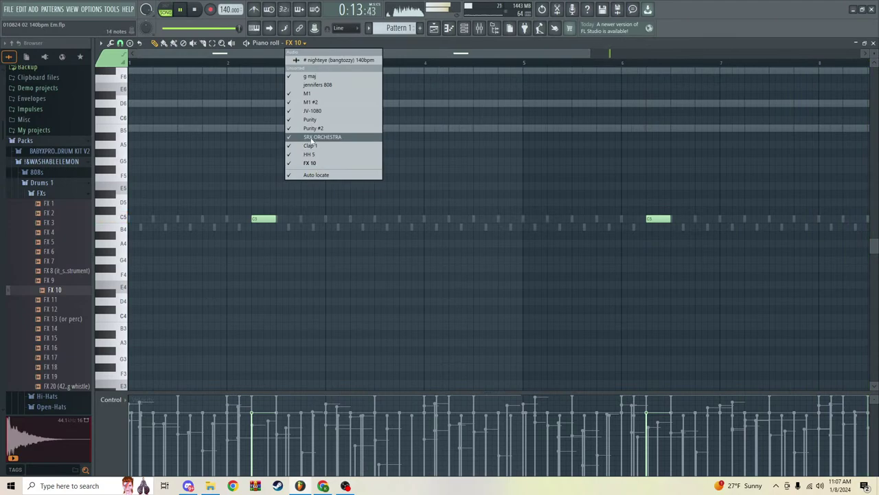
{"action": "left_click", "coordinate": [310, 145]}
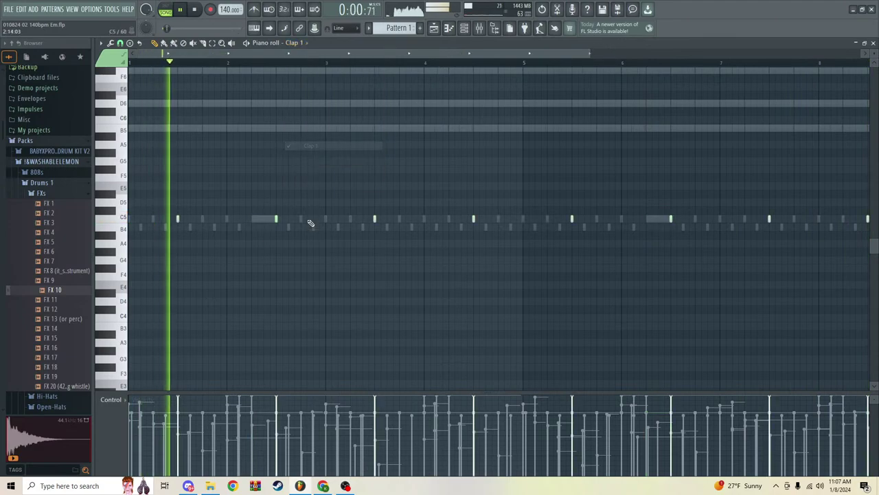
{"action": "left_click", "coordinate": [467, 36]}
{"action": "left_click", "coordinate": [42, 193]}
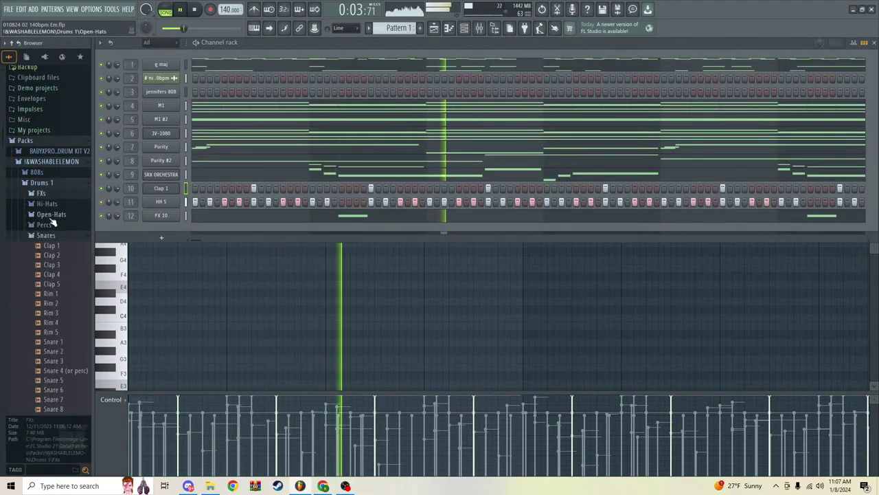
Step: Enable the FX 10 volume envelope with maximum hold and with decay, sustain and release at zero
{"action": "left_click", "coordinate": [354, 217]}
{"action": "left_click", "coordinate": [464, 29]}
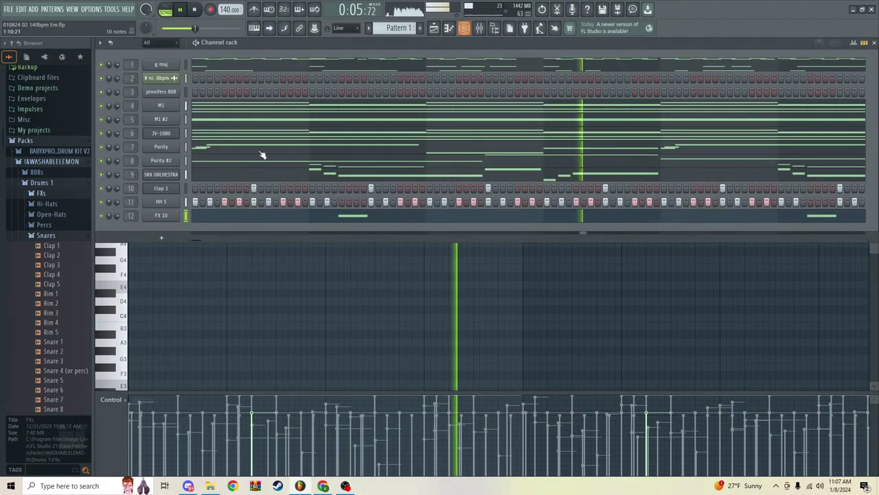
{"action": "left_click", "coordinate": [161, 215]}
{"action": "left_click", "coordinate": [143, 113]}
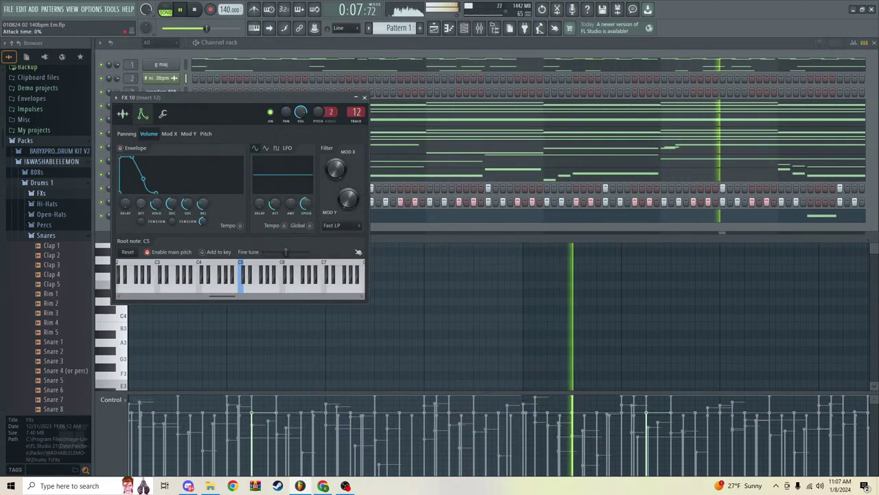
{"action": "left_click_drag", "start_coordinate": [157, 204], "coordinate": [171, 240]}
{"action": "left_click_drag", "start_coordinate": [188, 204], "coordinate": [203, 241]}
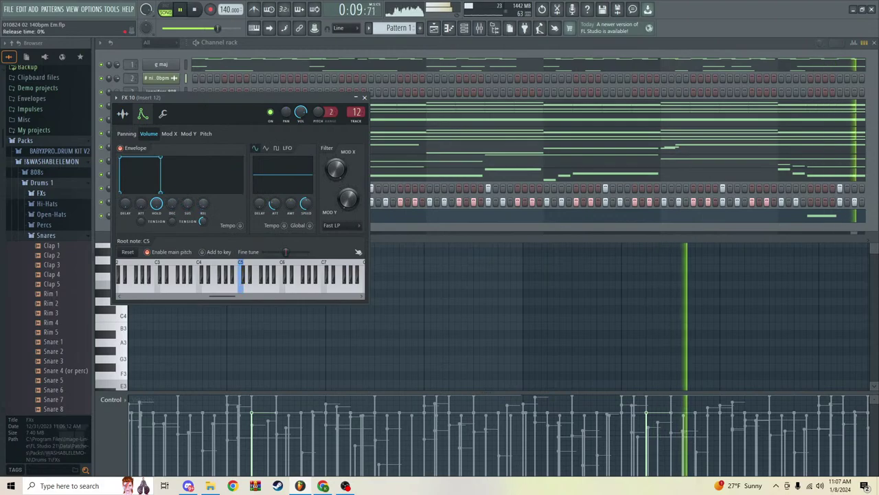
{"action": "left_click", "coordinate": [123, 114]}
{"action": "left_click", "coordinate": [364, 97]}
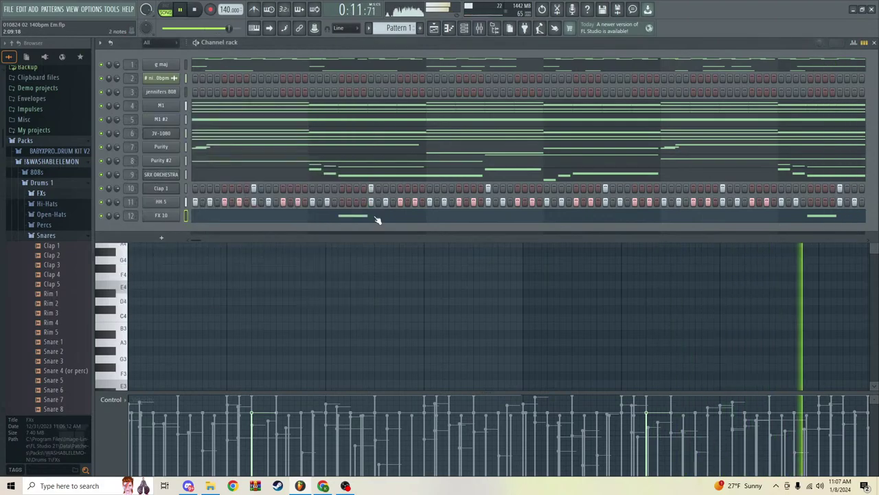
Step: Check the FX 10 level on mixer track Insert 12 and bring up its notes in the piano roll
{"action": "left_click", "coordinate": [226, 246]}
{"action": "left_click", "coordinate": [470, 32]}
{"action": "left_click", "coordinate": [479, 28]}
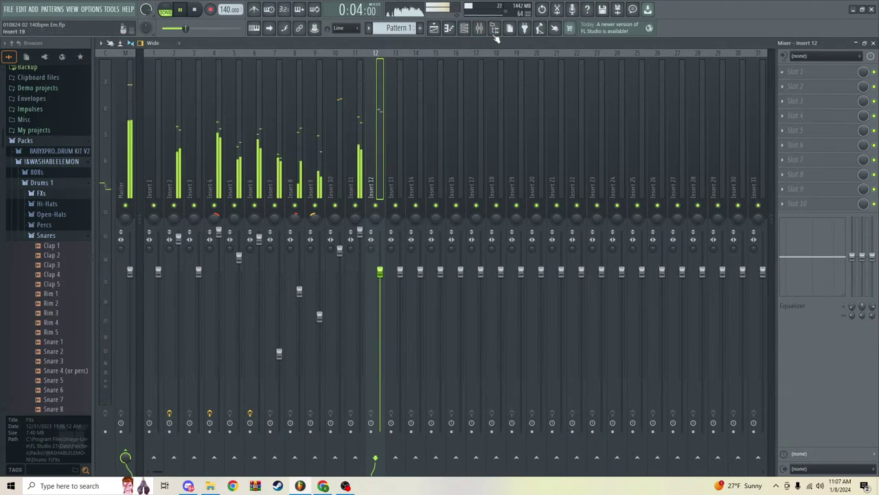
{"action": "left_click", "coordinate": [464, 30]}
{"action": "left_click", "coordinate": [389, 217]}
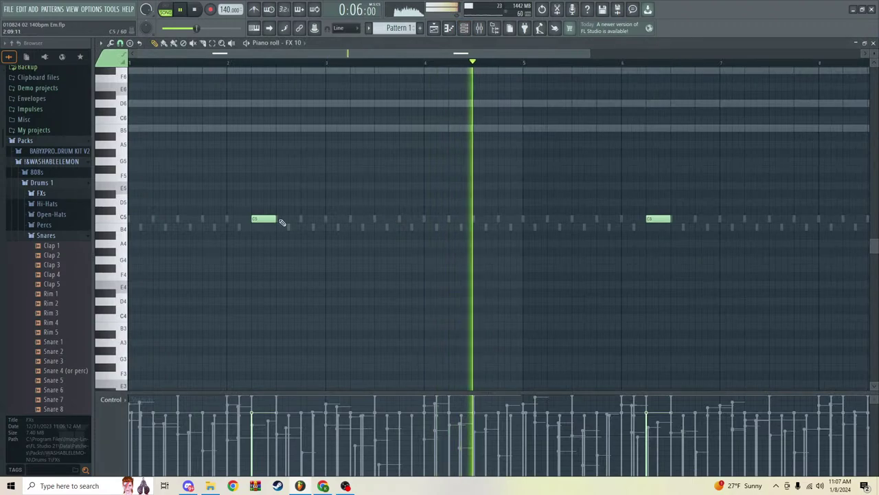
Step: Load FabFilter Pro-Q 3 into the first effect slot of mixer track Insert 12
{"action": "left_click_drag", "start_coordinate": [670, 218], "coordinate": [673, 219]}
{"action": "left_click_drag", "start_coordinate": [288, 218], "coordinate": [276, 219]}
{"action": "left_click", "coordinate": [478, 29]}
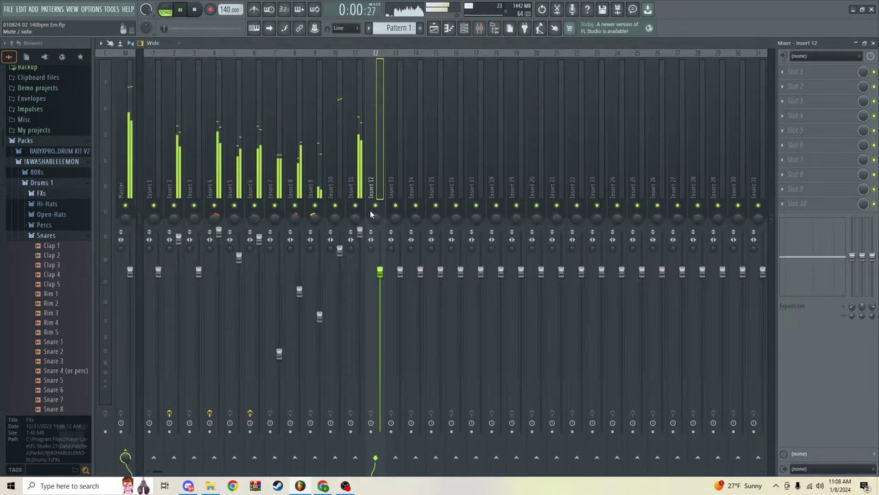
{"action": "left_click", "coordinate": [827, 85]}
{"action": "left_click", "coordinate": [660, 20]}
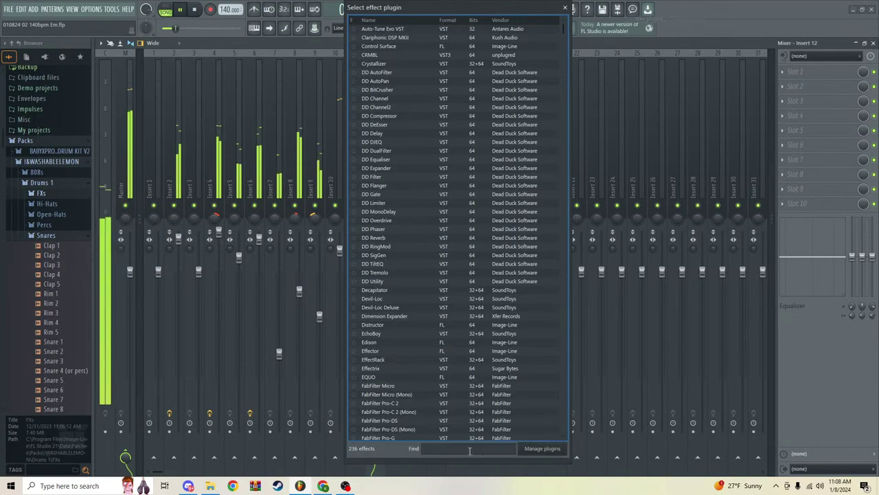
{"action": "type", "text": "-q"}
{"action": "double_click", "coordinate": [393, 29]}
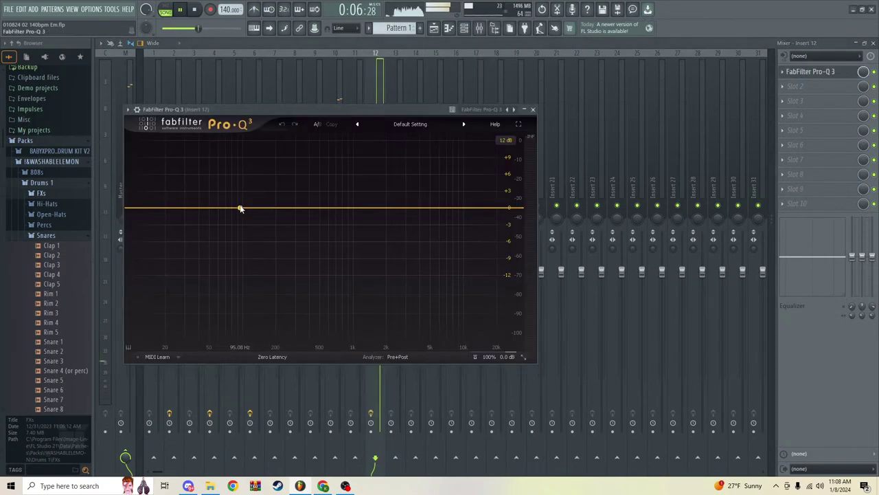
Step: In Pro-Q 3 on Insert 12, boost a bell band about 7 dB near 90 Hz and add a high cut at about 1485 Hz
{"action": "left_click_drag", "start_coordinate": [277, 209], "coordinate": [244, 167]}
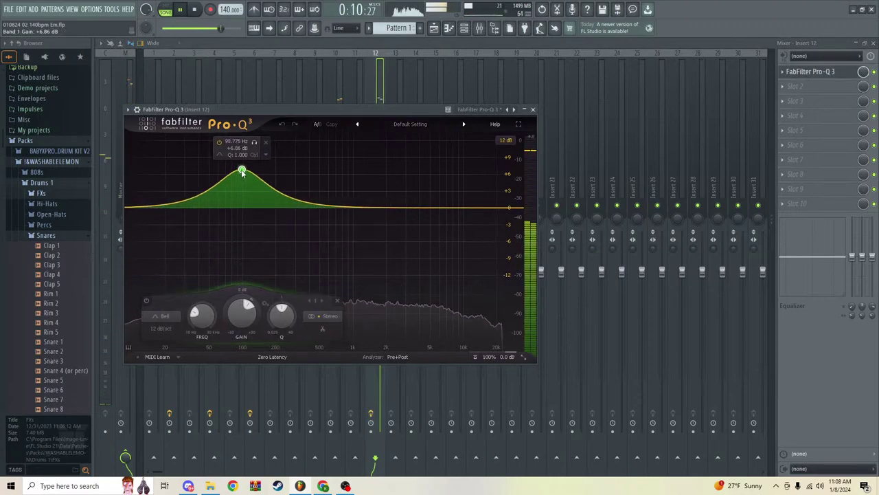
{"action": "right_click", "coordinate": [343, 207]}
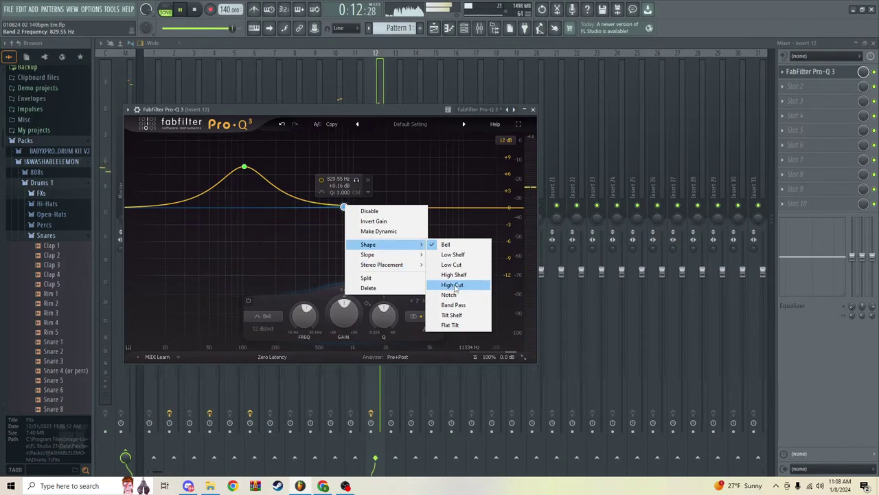
{"action": "left_click", "coordinate": [453, 285]}
{"action": "left_click_drag", "start_coordinate": [343, 207], "coordinate": [372, 235]}
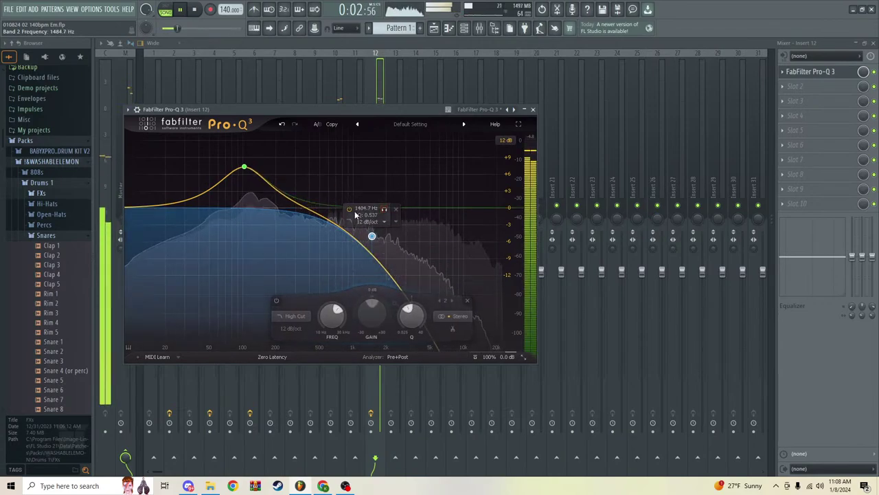
{"action": "left_click", "coordinate": [523, 109]}
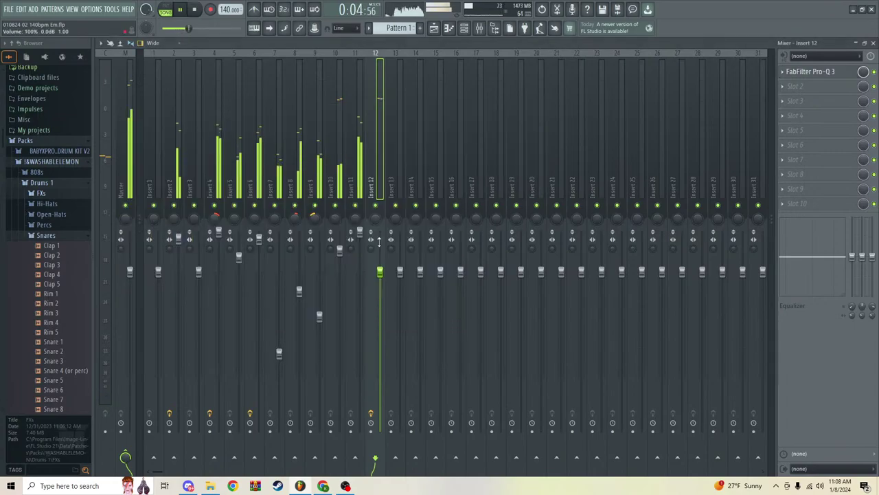
Step: Audition OP 5 in the Open-Hats folder of the Drums 1 kit with the channel rack shown
{"action": "left_click", "coordinate": [465, 30]}
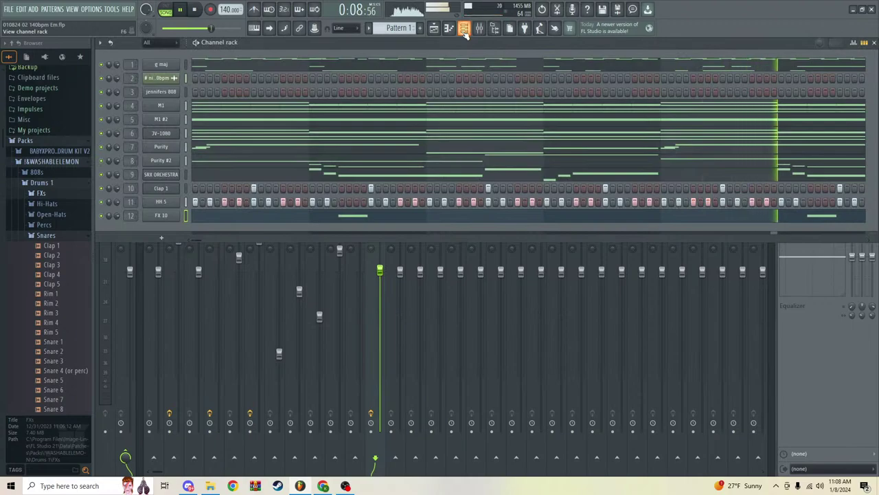
{"action": "left_click", "coordinate": [49, 235]}
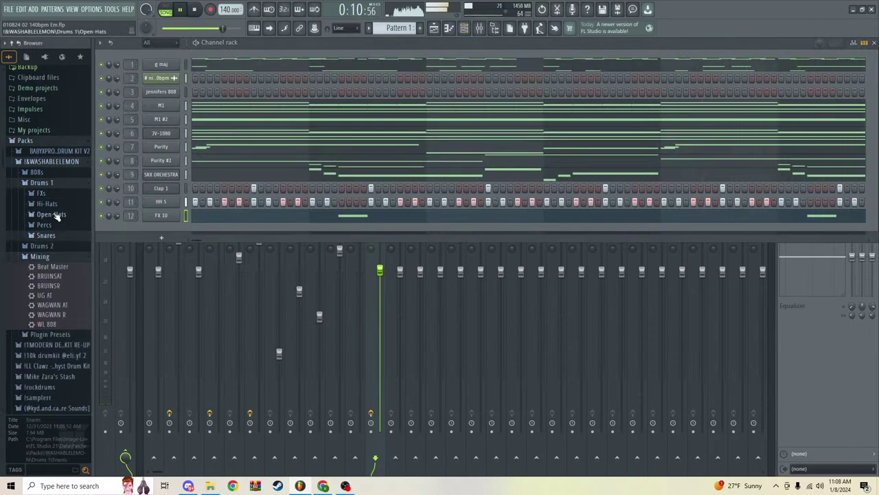
{"action": "left_click", "coordinate": [51, 215]}
{"action": "left_click", "coordinate": [75, 263]}
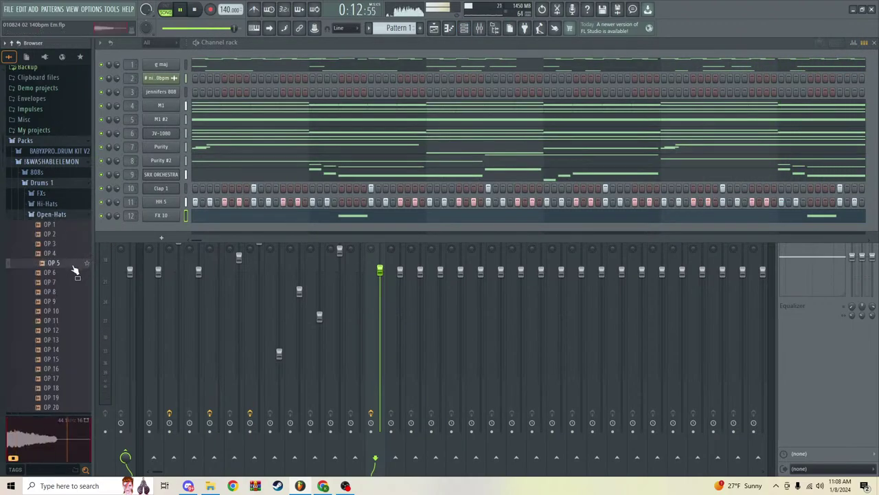
{"action": "left_click", "coordinate": [51, 215]}
Step: Audition samples in the Snares folder and add Snare 6 as a new channel routed to mixer track 13
{"action": "left_click", "coordinate": [56, 237]}
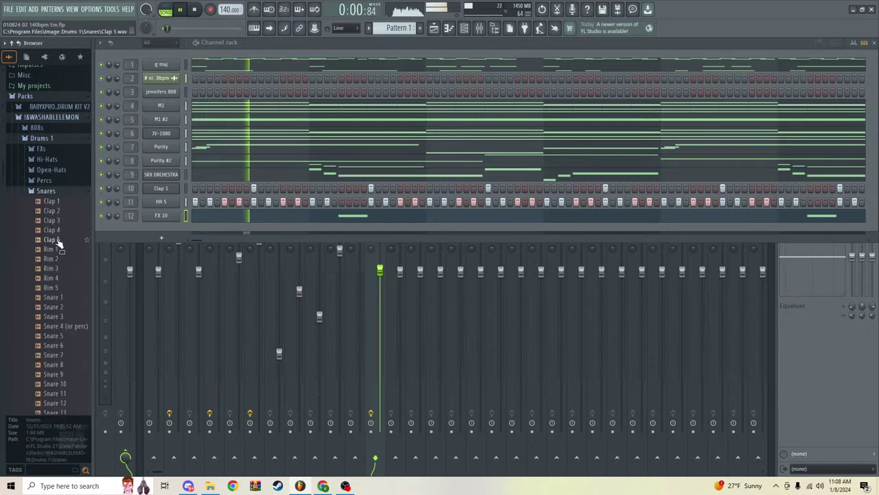
{"action": "left_click", "coordinate": [72, 285]}
{"action": "left_click", "coordinate": [67, 277]}
{"action": "left_click_drag", "start_coordinate": [65, 266], "coordinate": [64, 275]}
{"action": "left_click", "coordinate": [57, 275]}
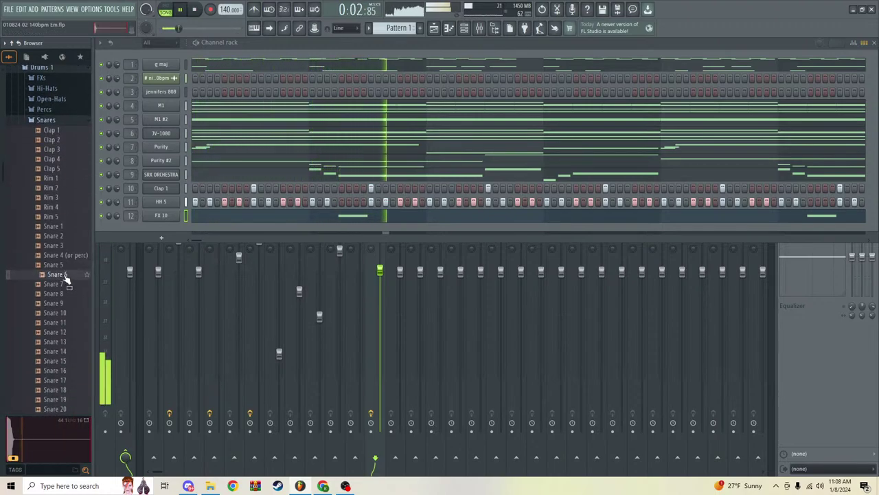
{"action": "left_click_drag", "start_coordinate": [152, 235], "coordinate": [155, 237]}
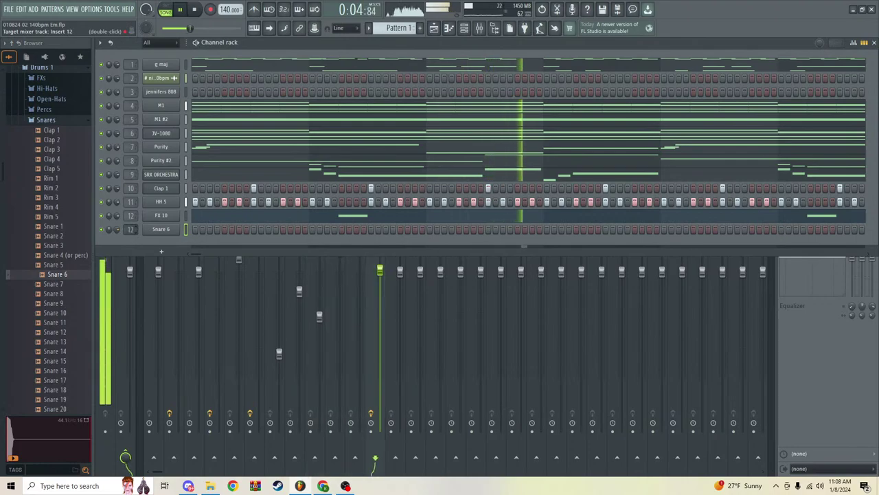
Step: Load the roll MIDI file from the _4 SINGAPORE folder of the A GREAT CHAOS MIDI pack onto the Snare 6 channel
{"action": "left_click", "coordinate": [47, 120]}
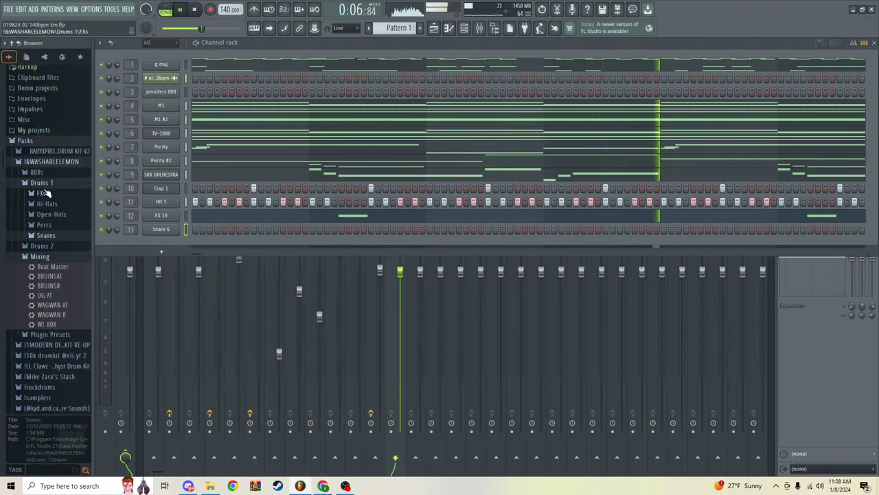
{"action": "left_click", "coordinate": [44, 185]}
{"action": "left_click", "coordinate": [59, 261]}
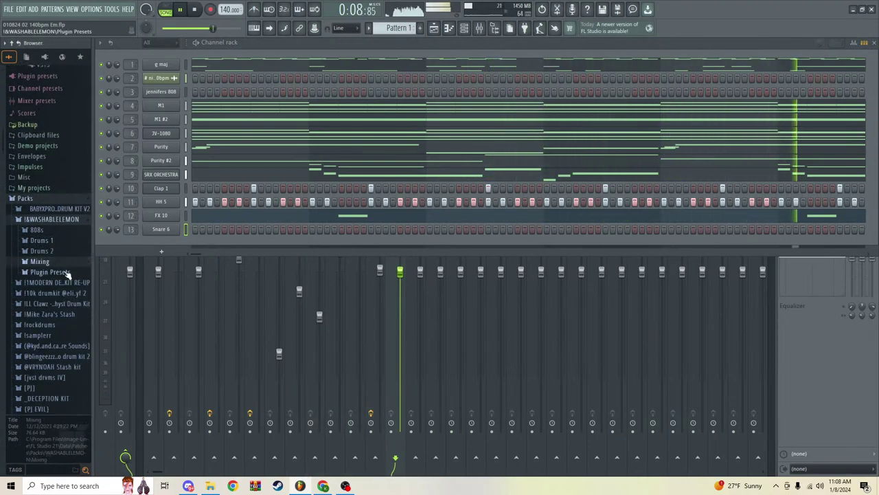
{"action": "scroll", "coordinate": [67, 273], "scroll_direction": "down", "scroll_amount": 5}
{"action": "left_click", "coordinate": [60, 246]}
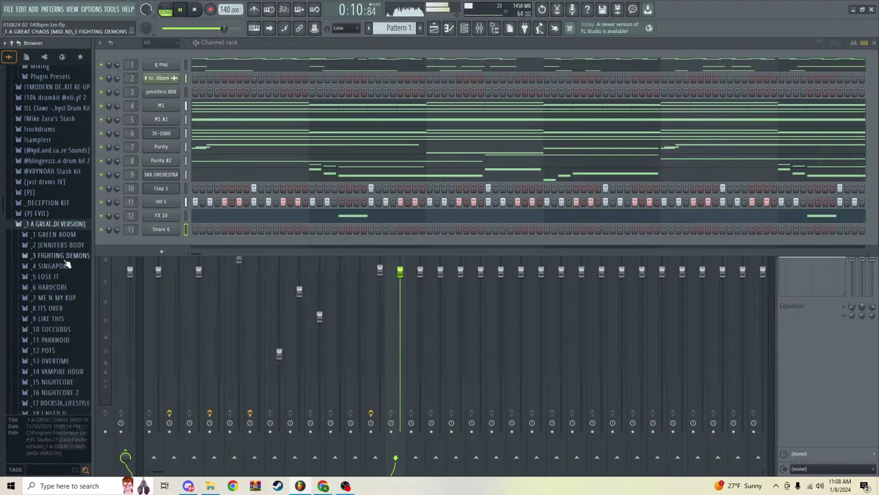
{"action": "left_click", "coordinate": [55, 261]}
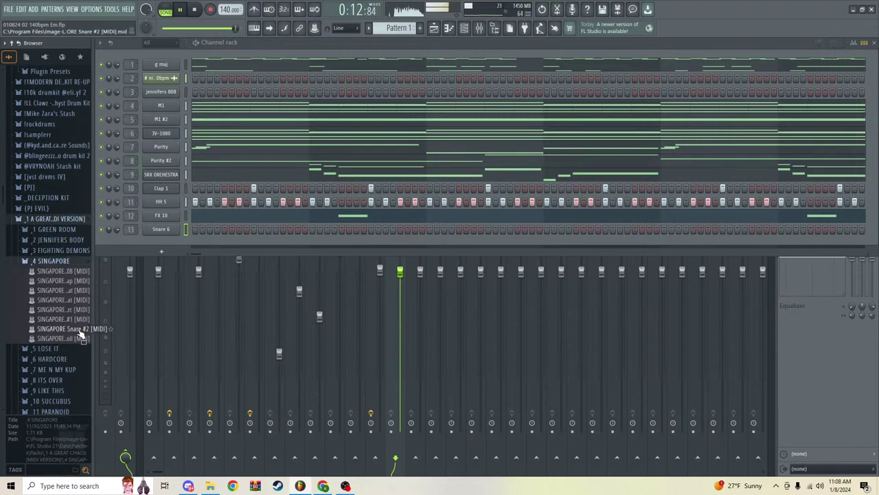
{"action": "left_click_drag", "start_coordinate": [81, 340], "coordinate": [161, 231]}
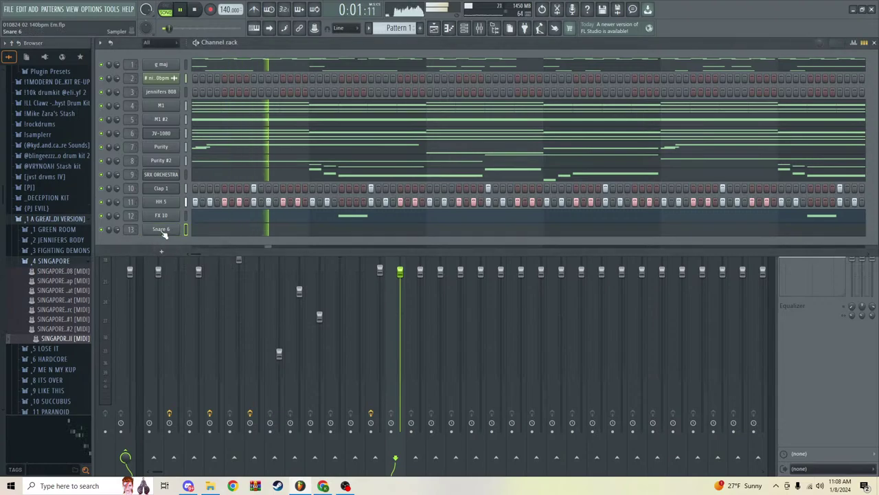
Step: Check the Snare 6 sampler settings and examine its imported roll notes in the piano roll
{"action": "left_click", "coordinate": [162, 232]}
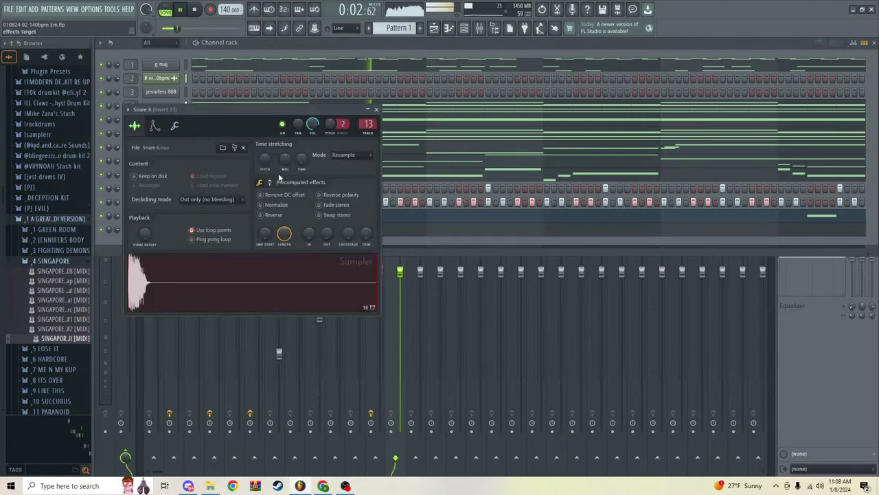
{"action": "left_click", "coordinate": [376, 110]}
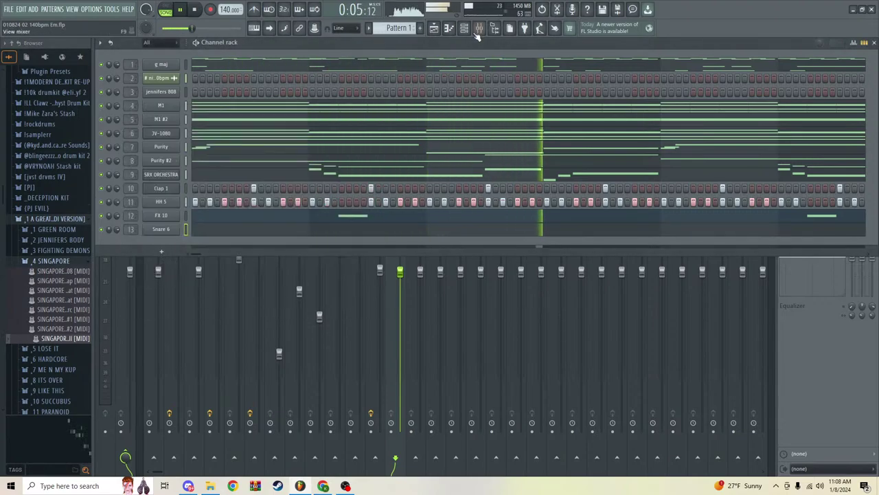
{"action": "left_click", "coordinate": [450, 28]}
{"action": "scroll", "coordinate": [640, 69], "scroll_direction": "down", "scroll_amount": 1}
{"action": "scroll", "coordinate": [640, 69], "scroll_direction": "down", "scroll_amount": 2}
{"action": "scroll", "coordinate": [502, 149], "scroll_direction": "up", "scroll_amount": 5}
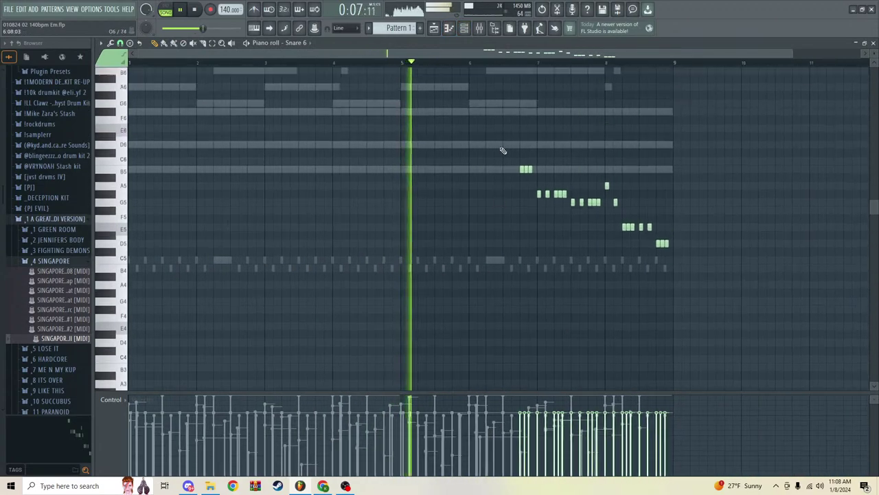
{"action": "scroll", "coordinate": [492, 57], "scroll_direction": "down", "scroll_amount": 1}
{"action": "scroll", "coordinate": [501, 67], "scroll_direction": "down", "scroll_amount": 1}
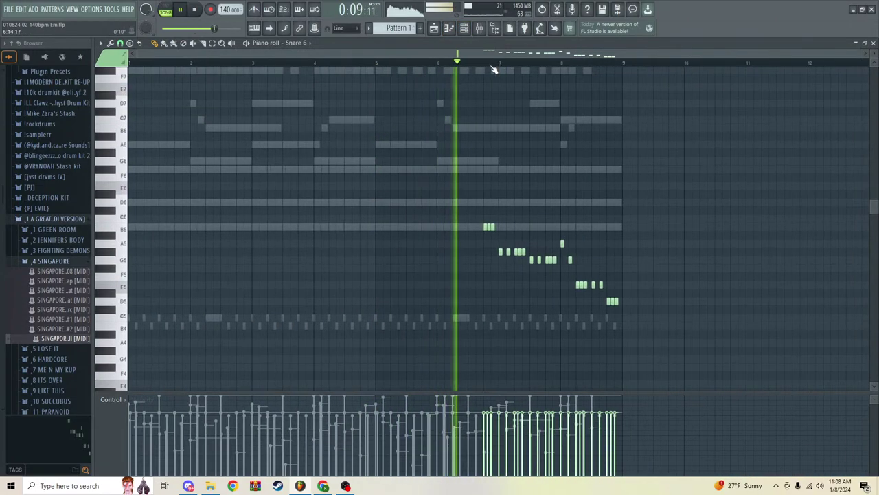
Step: Lower the Snare 6 level on mixer track Insert 13 to about half volume and collapse the _4 SINGAPORE folder
{"action": "left_click", "coordinate": [479, 28]}
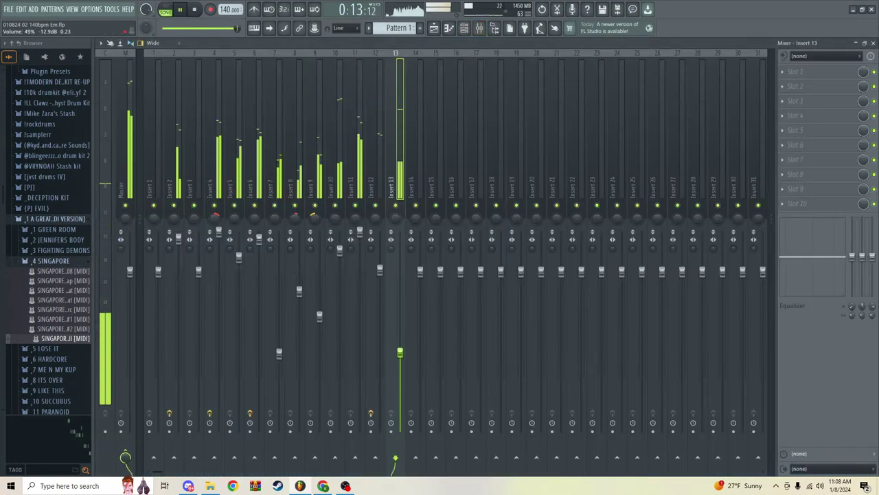
{"action": "left_click", "coordinate": [464, 29]}
{"action": "left_click", "coordinate": [66, 260]}
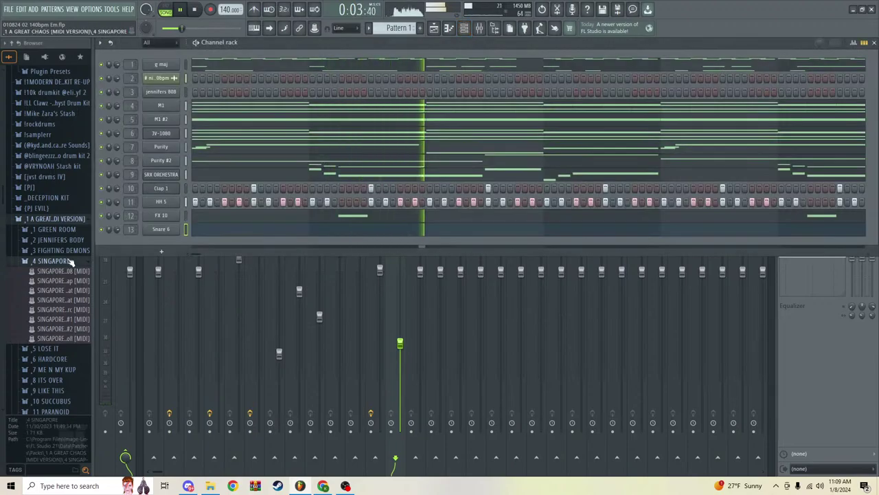
{"action": "scroll", "coordinate": [69, 206], "scroll_direction": "up", "scroll_amount": 4}
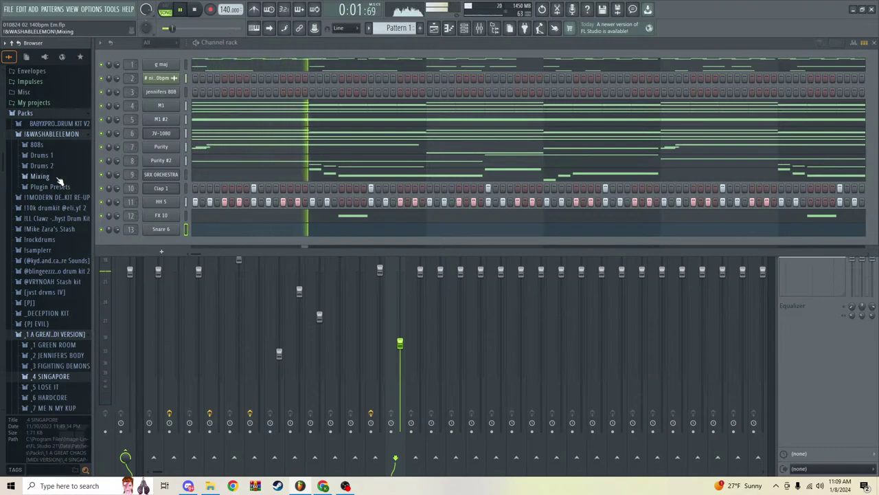
Step: Place a four-step C5 note for Snare 6 at the third step of bar 4 and play back from just before it
{"action": "left_click", "coordinate": [374, 234]}
{"action": "scroll", "coordinate": [373, 235], "scroll_direction": "down", "scroll_amount": 6}
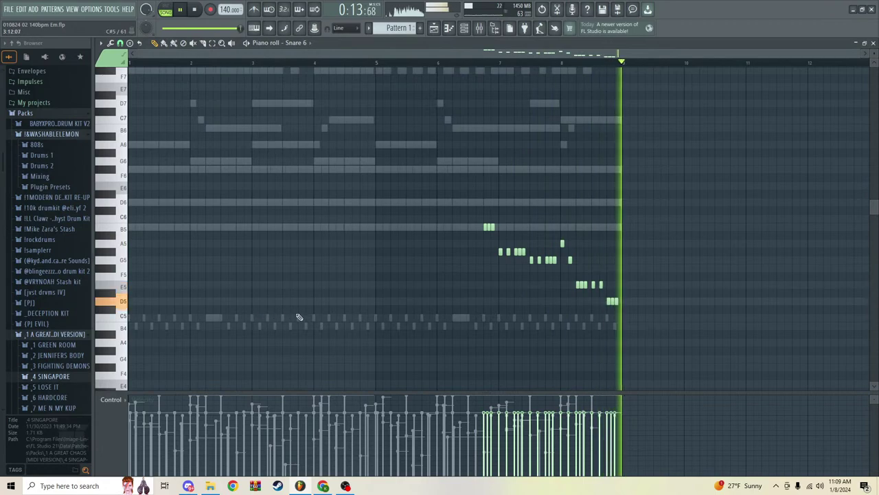
{"action": "left_click", "coordinate": [324, 318]}
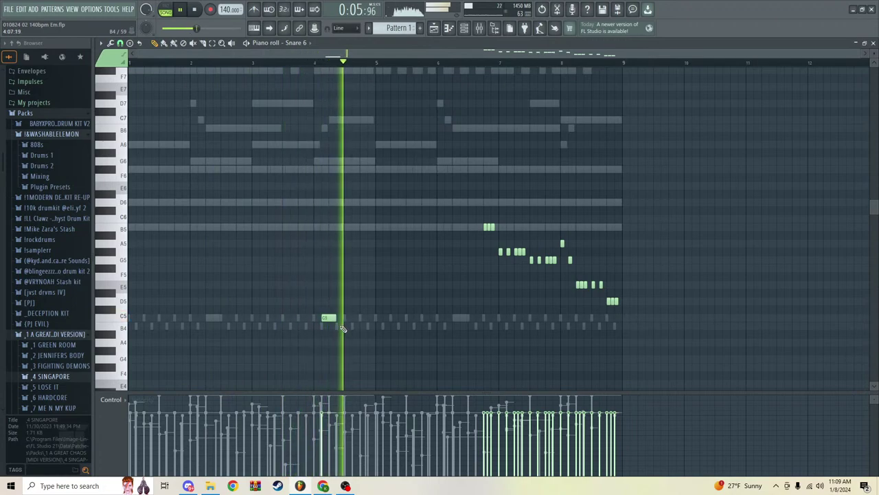
{"action": "left_click", "coordinate": [309, 66]}
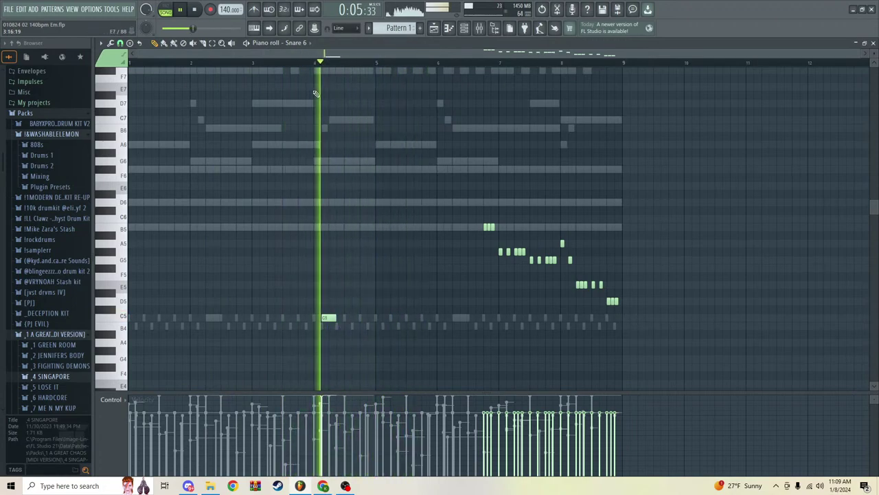
{"action": "left_click", "coordinate": [550, 318]}
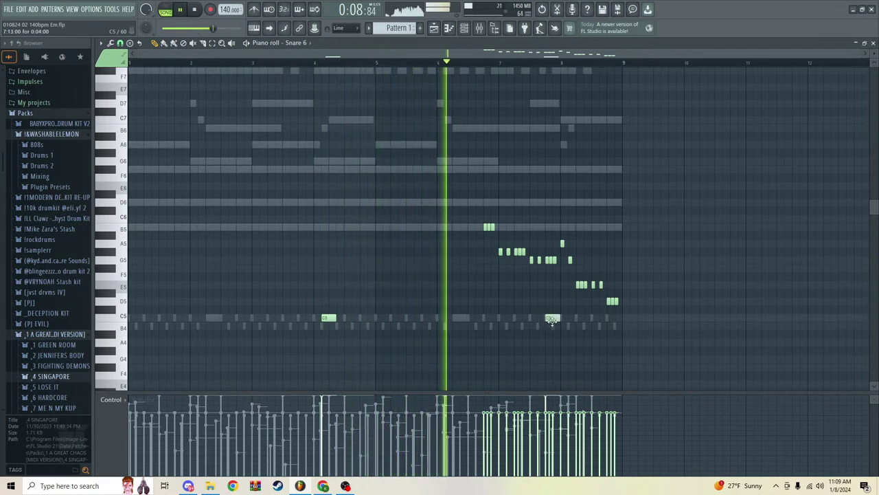
{"action": "left_click_drag", "start_coordinate": [552, 320], "coordinate": [545, 319]}
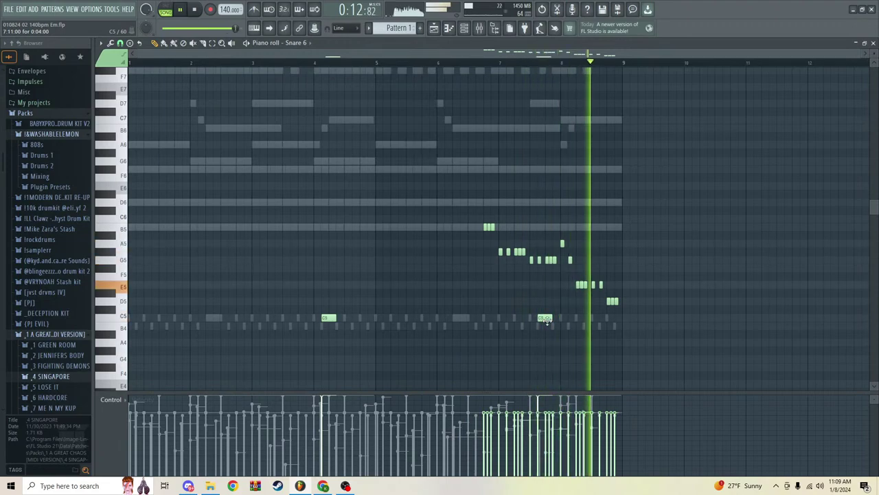
{"action": "right_click", "coordinate": [544, 318]}
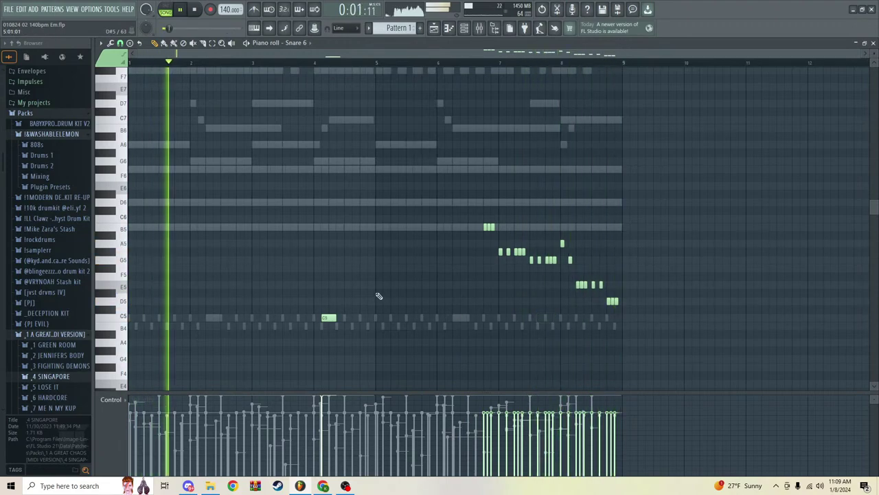
Step: Collapse the A GREAT CHAOS pack and replace the FX 10 channel's sample with FX 6 from the Drums 1 FXs folder
{"action": "left_click", "coordinate": [480, 27]}
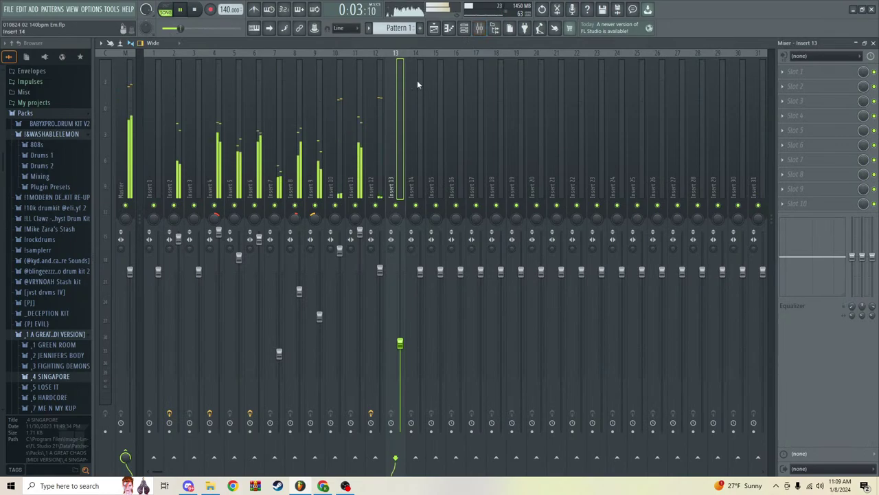
{"action": "left_click", "coordinate": [464, 27]}
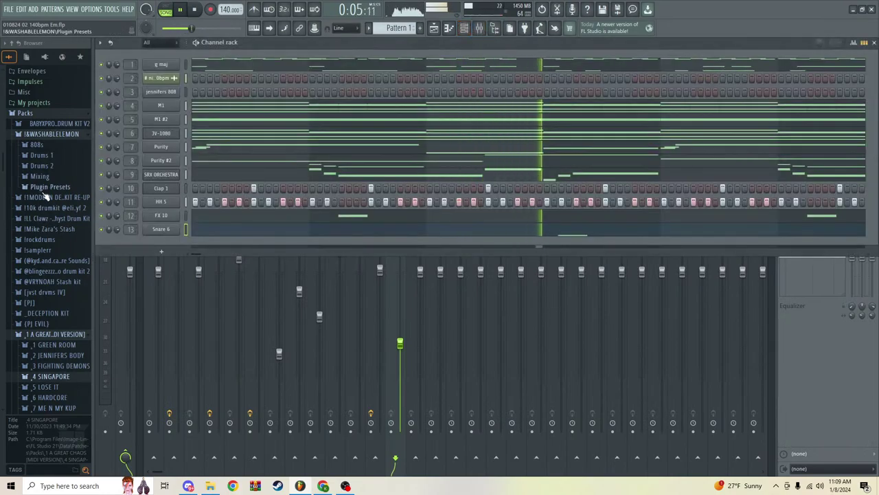
{"action": "left_click", "coordinate": [69, 334]}
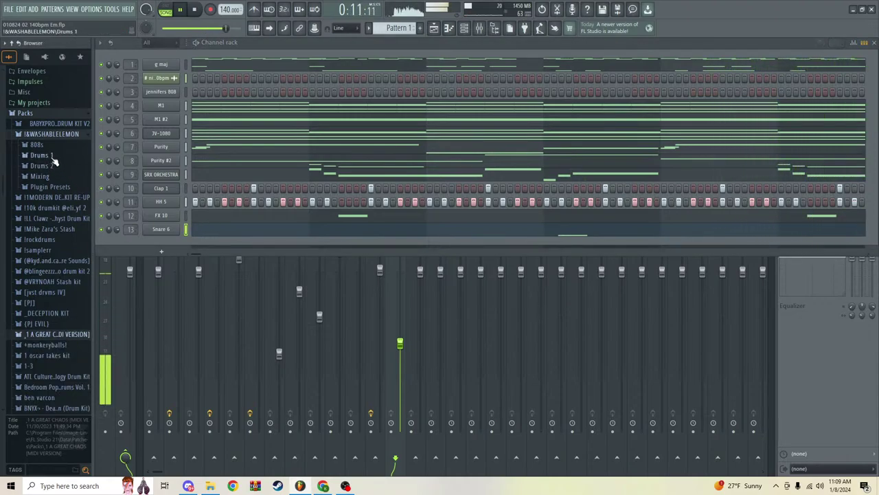
{"action": "left_click", "coordinate": [40, 156]}
{"action": "left_click", "coordinate": [41, 165]}
{"action": "left_click", "coordinate": [53, 224]}
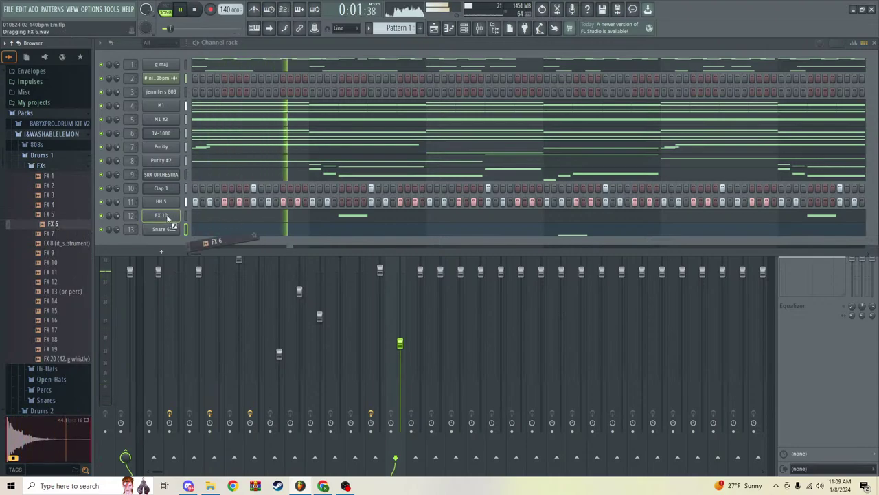
{"action": "left_click_drag", "start_coordinate": [167, 218], "coordinate": [170, 218]}
Step: Delete the FabFilter Pro-Q 3 equalizer from the first effect slot of mixer track Insert 12
{"action": "left_click", "coordinate": [479, 29]}
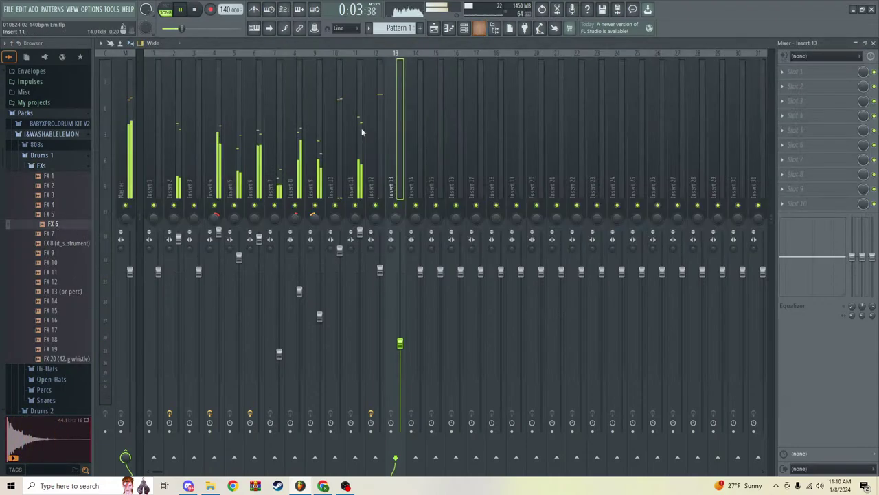
{"action": "left_click", "coordinate": [369, 129]}
{"action": "left_click", "coordinate": [798, 76]}
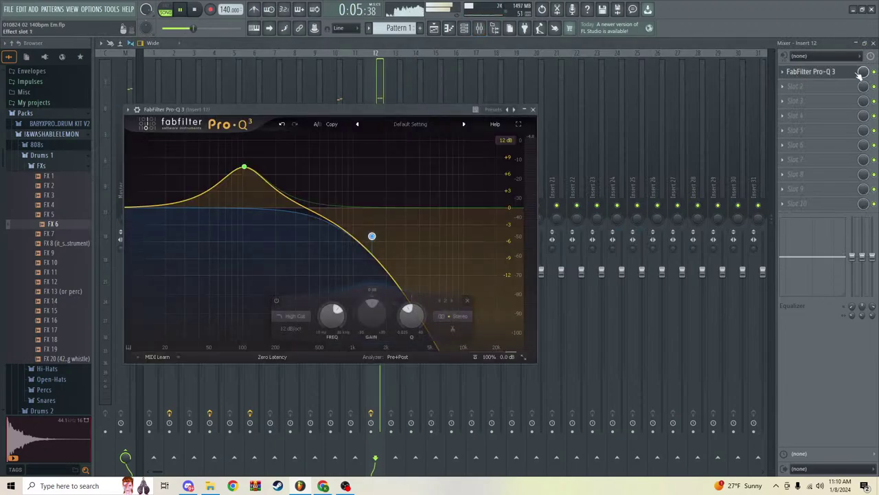
{"action": "left_click_drag", "start_coordinate": [862, 73], "coordinate": [862, 103]}
{"action": "right_click", "coordinate": [779, 82]}
{"action": "left_click", "coordinate": [790, 91]}
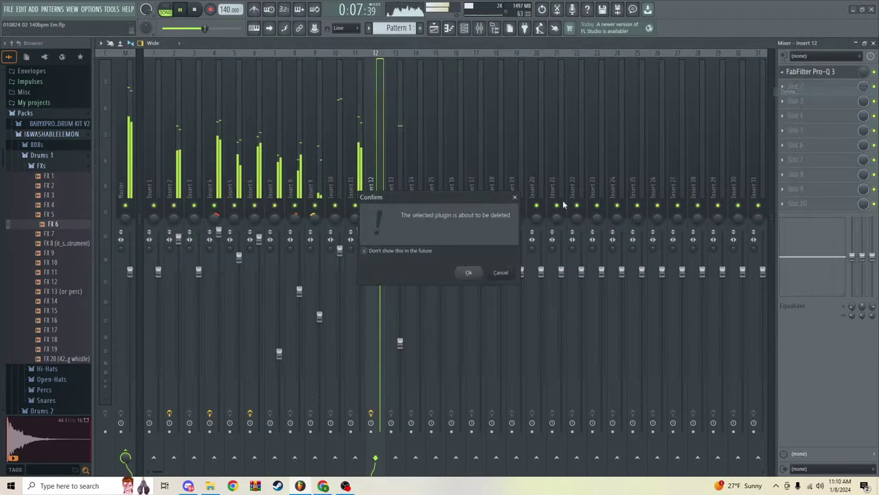
{"action": "left_click", "coordinate": [469, 273]}
Step: Replace the FX 6 channel's sample with FX 14 from the FXs folder and check its mixer level and sampler settings
{"action": "left_click", "coordinate": [464, 28]}
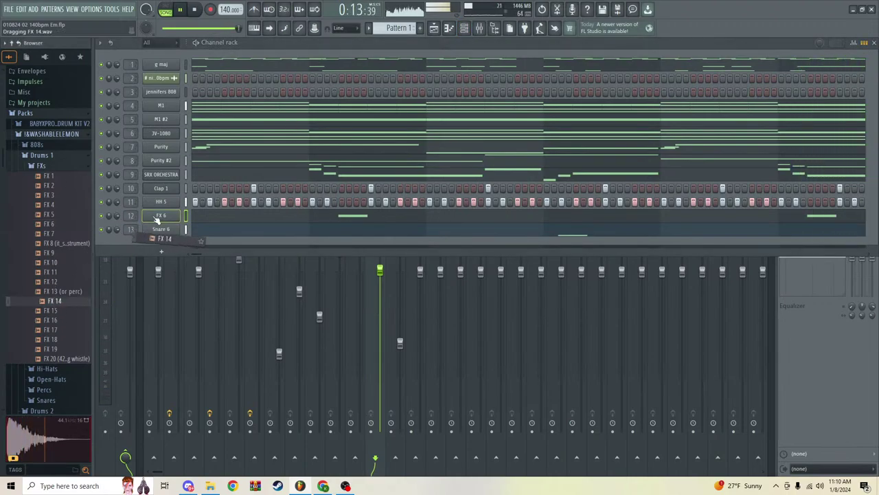
{"action": "left_click", "coordinate": [498, 31]}
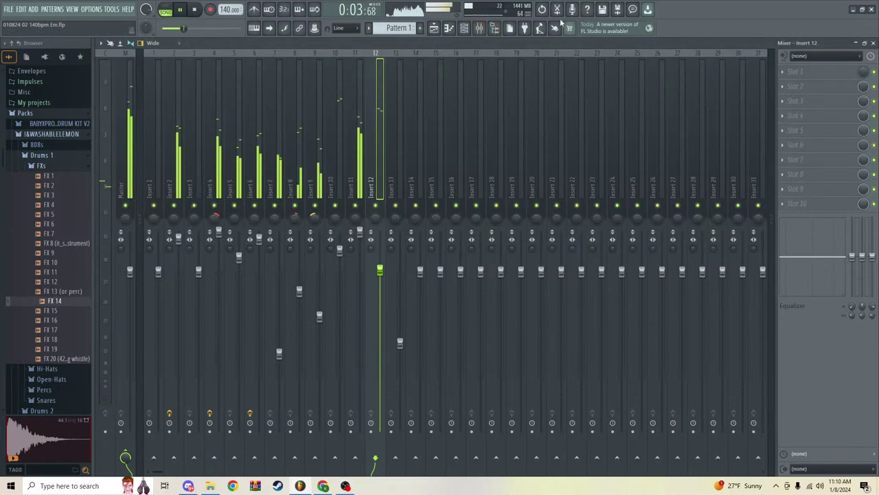
{"action": "left_click", "coordinate": [465, 29]}
{"action": "left_click", "coordinate": [162, 215]}
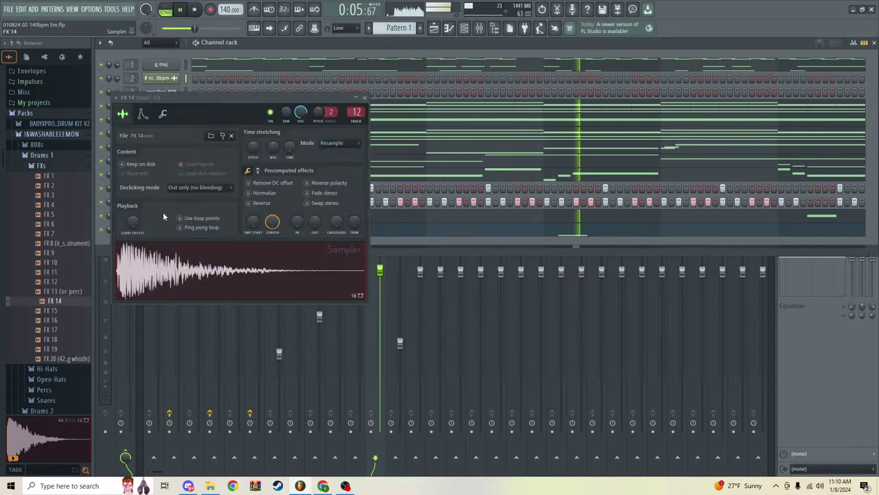
{"action": "left_click", "coordinate": [364, 97]}
Step: Lengthen both FX 14 notes to the ends of bars 2 and 6, and lower mixer track Insert 12 to about 88% during playback
{"action": "left_click", "coordinate": [349, 215]}
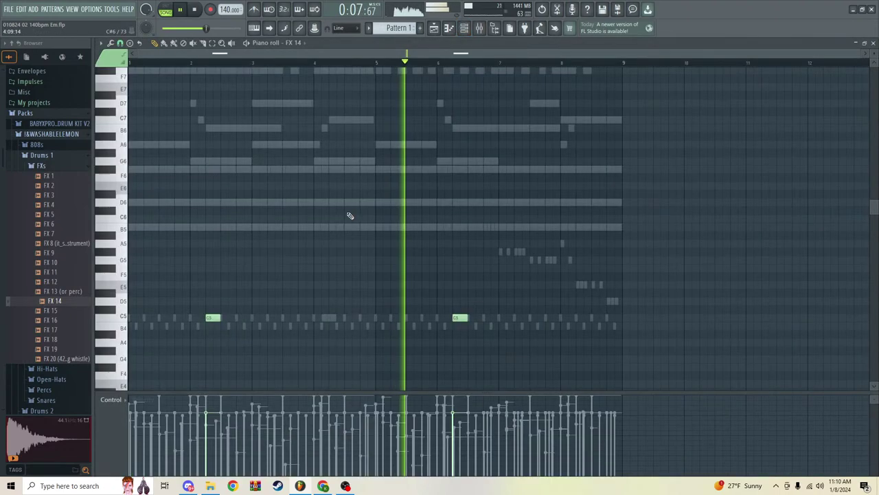
{"action": "left_click_drag", "start_coordinate": [219, 317], "coordinate": [253, 315]}
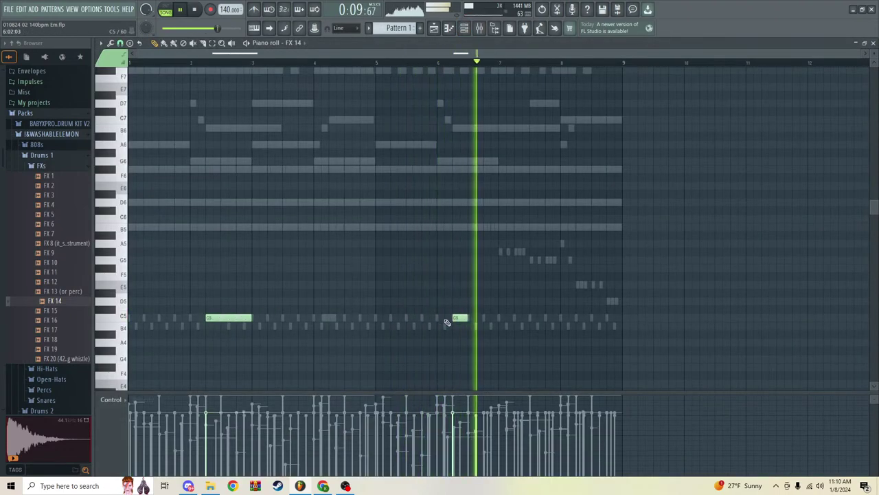
{"action": "left_click_drag", "start_coordinate": [468, 318], "coordinate": [498, 318]}
{"action": "left_click", "coordinate": [427, 66]}
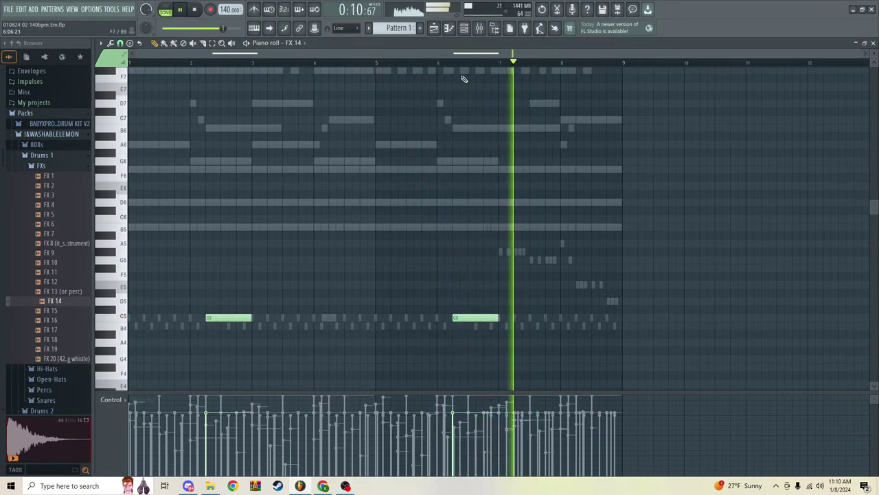
{"action": "key", "text": "F9"}
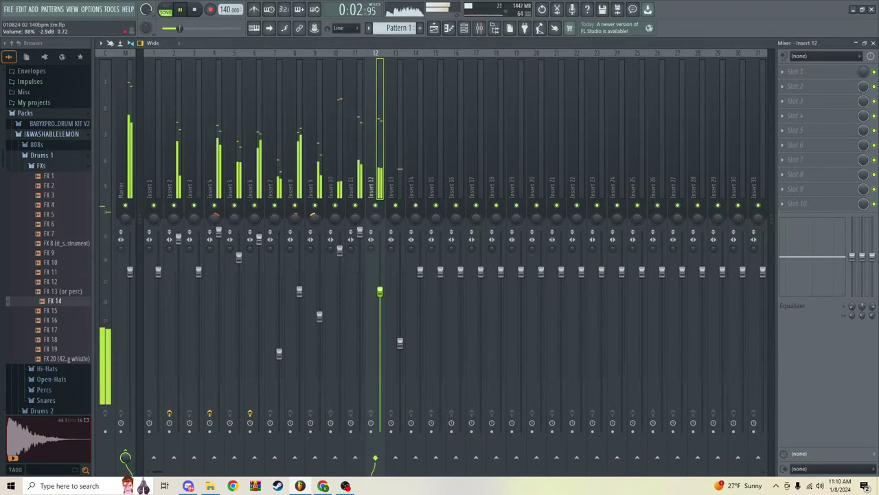
{"action": "left_click", "coordinate": [479, 28]}
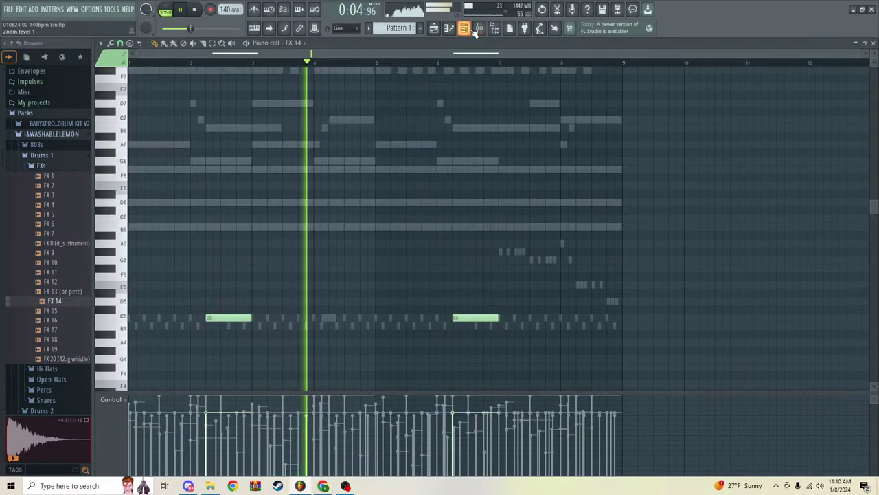
Step: Audition other samples in the Drums 1 FXs folder, collapse it, and look through the remaining sample packs
{"action": "left_click", "coordinate": [64, 166]}
{"action": "left_click", "coordinate": [62, 166]}
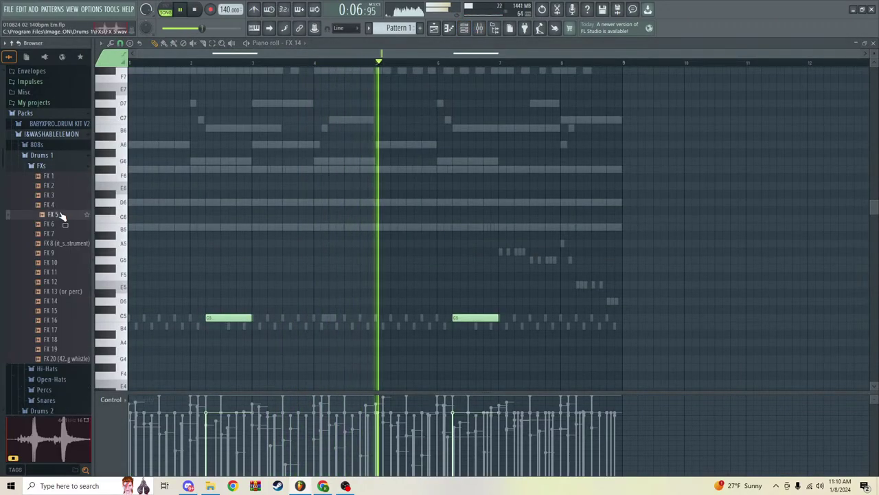
{"action": "left_click", "coordinate": [59, 243]}
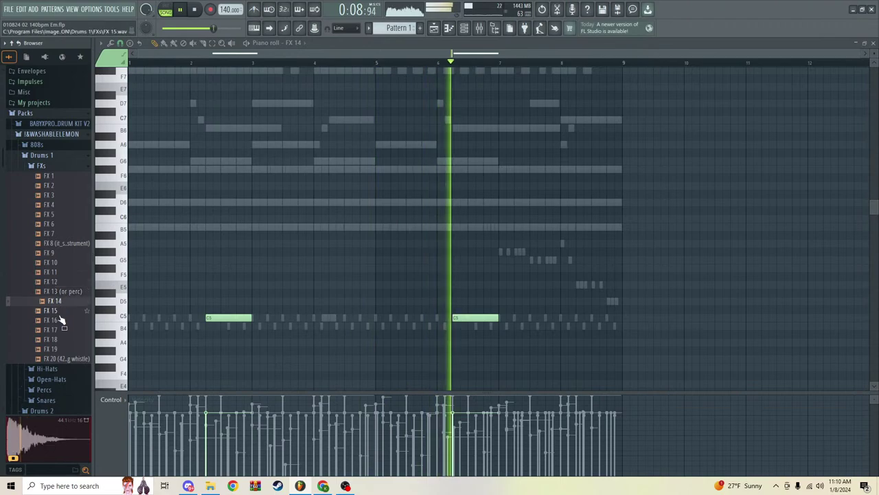
{"action": "left_click", "coordinate": [55, 340]}
{"action": "right_click", "coordinate": [60, 339]}
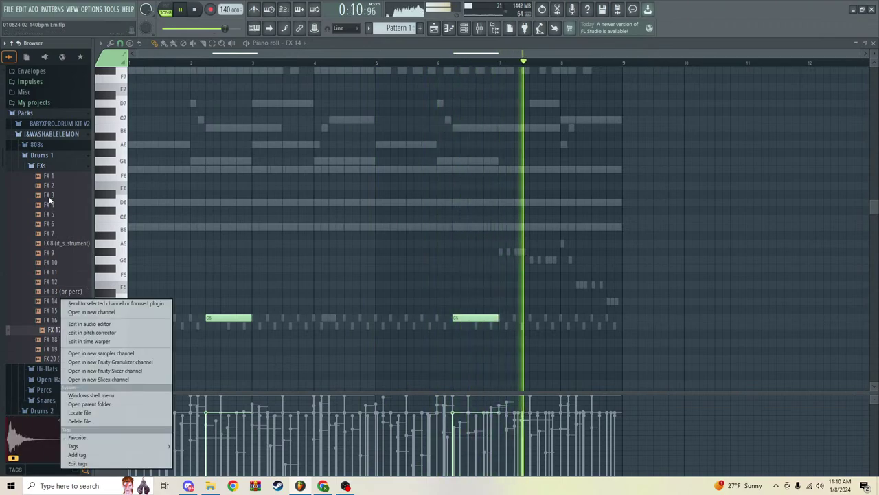
{"action": "left_click", "coordinate": [47, 167]}
{"action": "scroll", "coordinate": [64, 244], "scroll_direction": "down", "scroll_amount": 10}
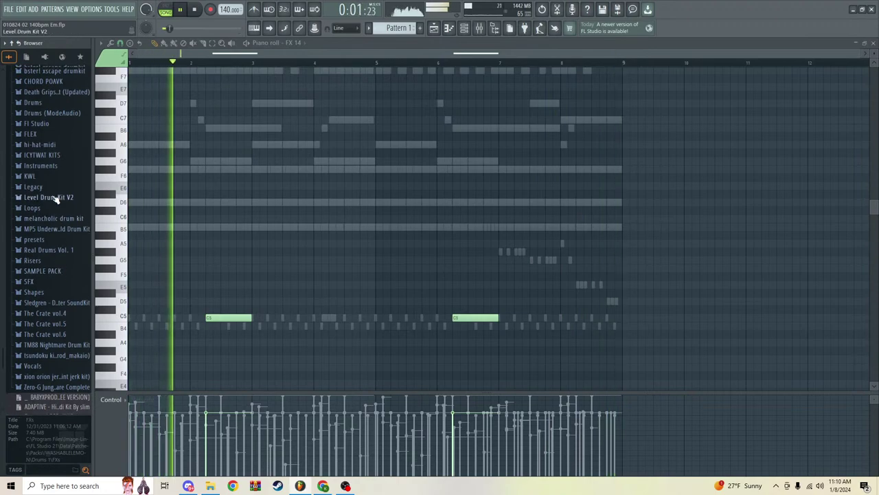
{"action": "scroll", "coordinate": [59, 247], "scroll_direction": "up", "scroll_amount": 5}
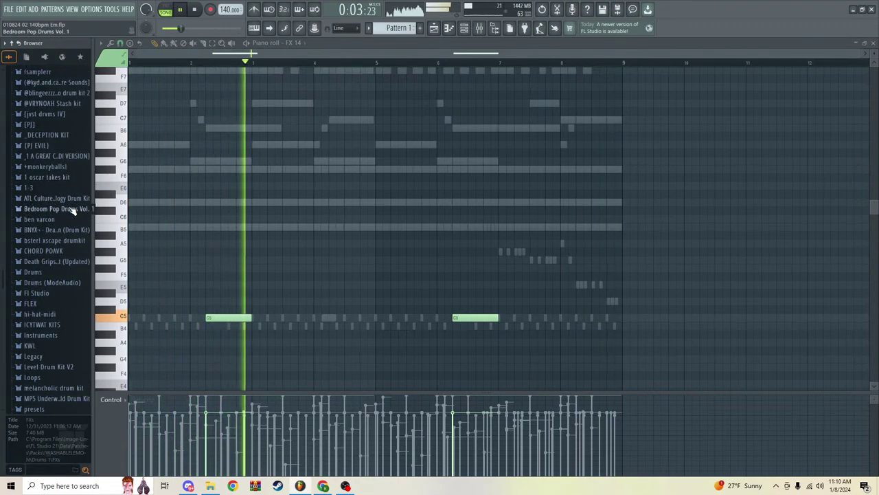
Step: Raise the Snare 6 level on mixer track Insert 13 and lower the FX 14 level on Insert 12 to slightly below it
{"action": "left_click", "coordinate": [465, 29]}
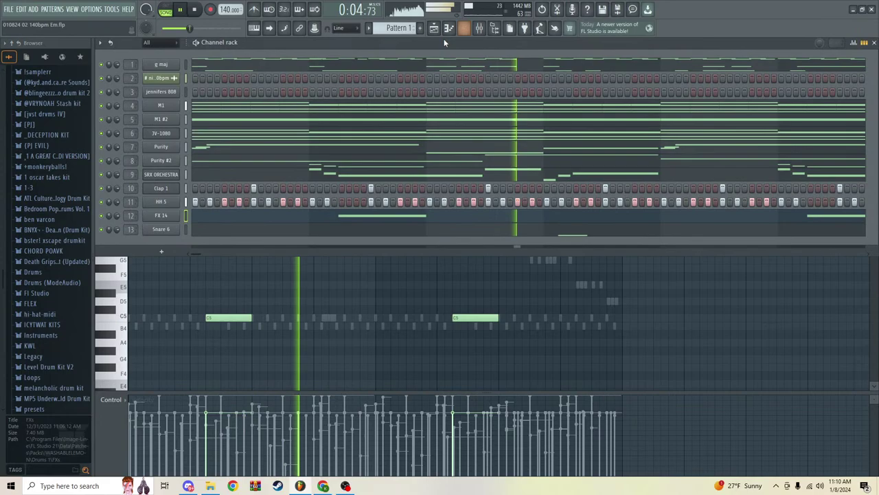
{"action": "left_click", "coordinate": [484, 28]}
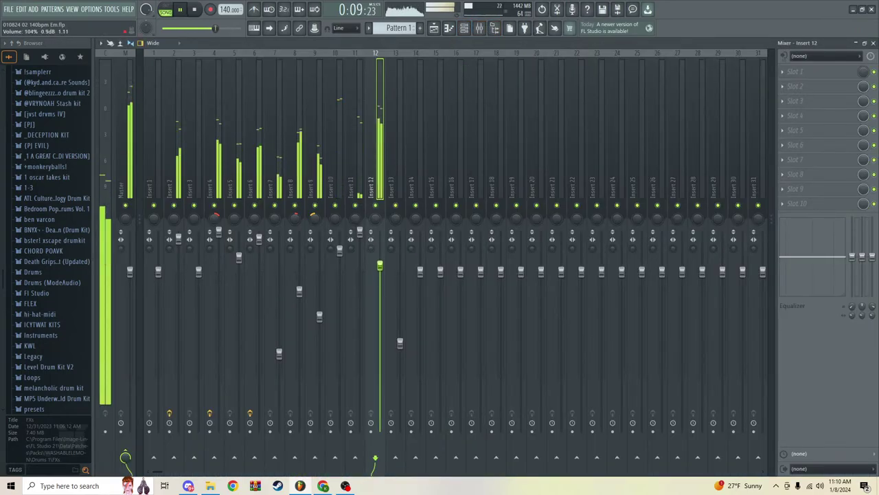
{"action": "left_click_drag", "start_coordinate": [399, 342], "coordinate": [399, 336]}
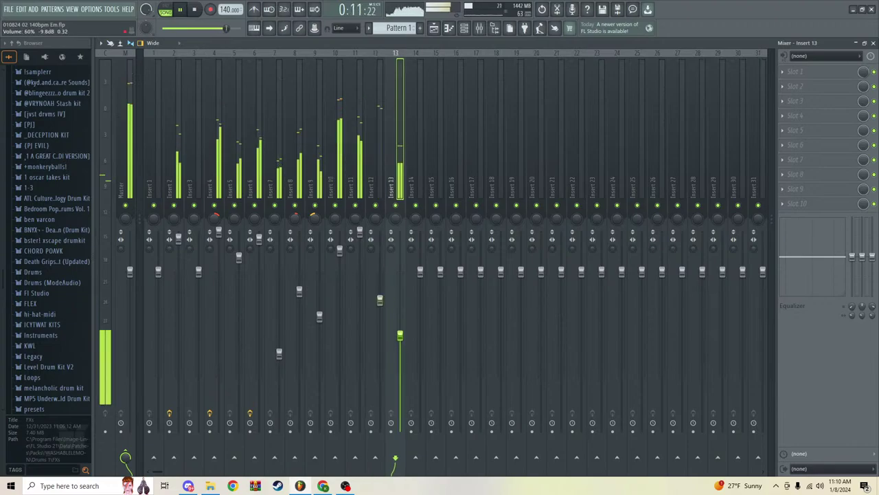
{"action": "left_click_drag", "start_coordinate": [380, 301], "coordinate": [380, 299]}
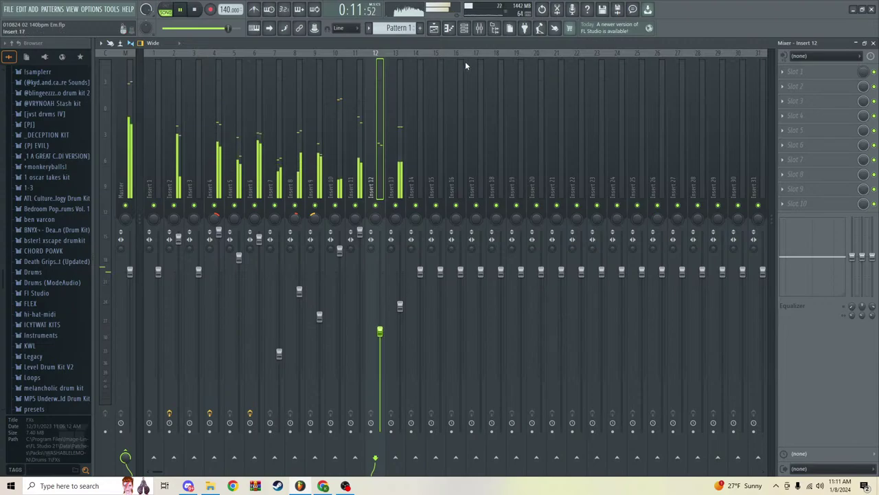
Step: Look through the sample packs and open the jennifers 808 channel in the piano roll
{"action": "left_click", "coordinate": [464, 28]}
{"action": "scroll", "coordinate": [59, 188], "scroll_direction": "up", "scroll_amount": 5}
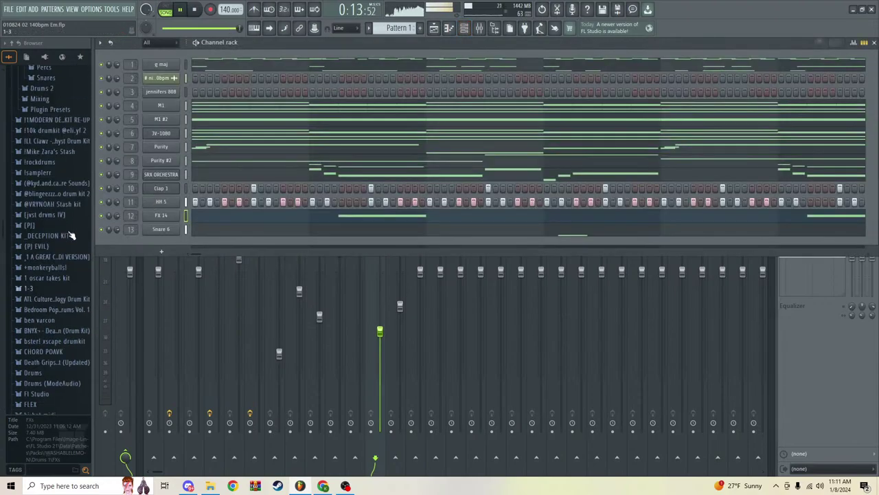
{"action": "left_click", "coordinate": [464, 29]}
{"action": "left_click", "coordinate": [450, 29]}
{"action": "left_click", "coordinate": [296, 43]}
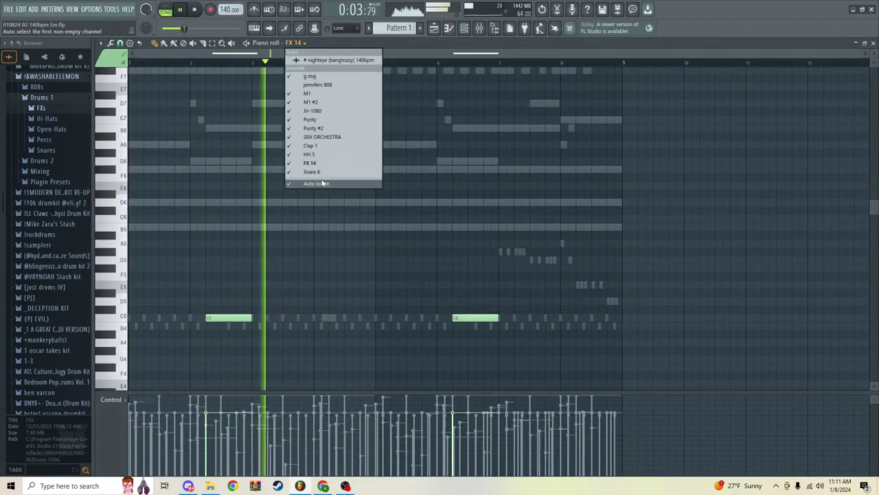
{"action": "left_click", "coordinate": [317, 84]}
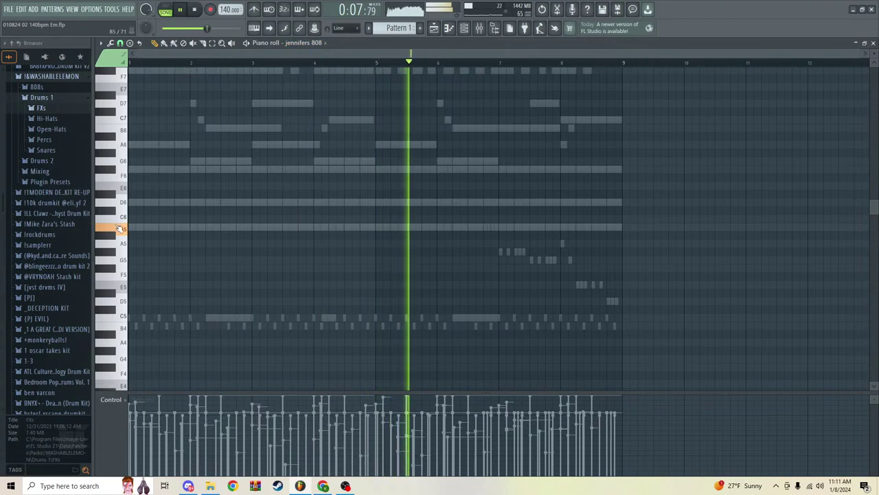
Step: Set the decay time of the jennifers 808 sampler's volume envelope to 0%
{"action": "left_click", "coordinate": [464, 28]}
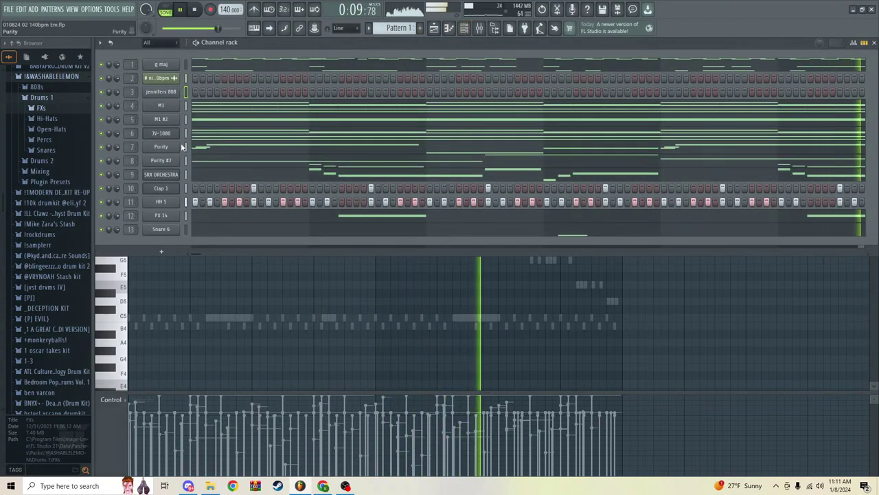
{"action": "left_click", "coordinate": [165, 92]}
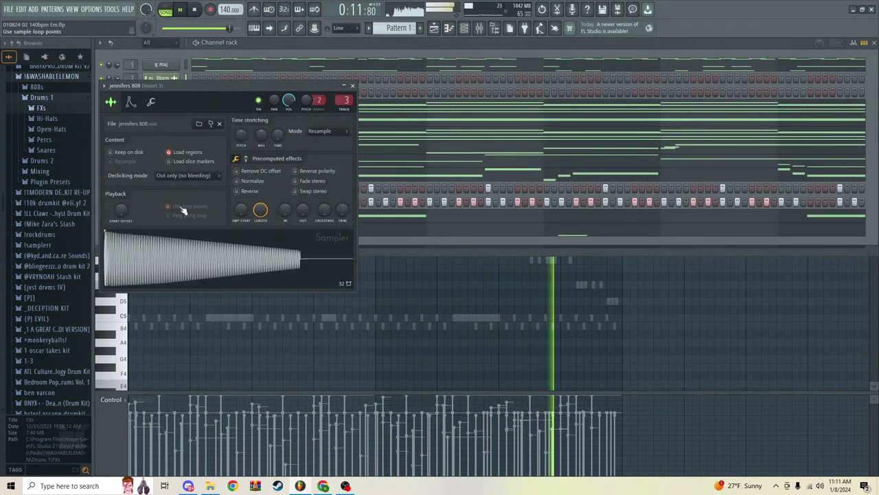
{"action": "left_click", "coordinate": [131, 102]}
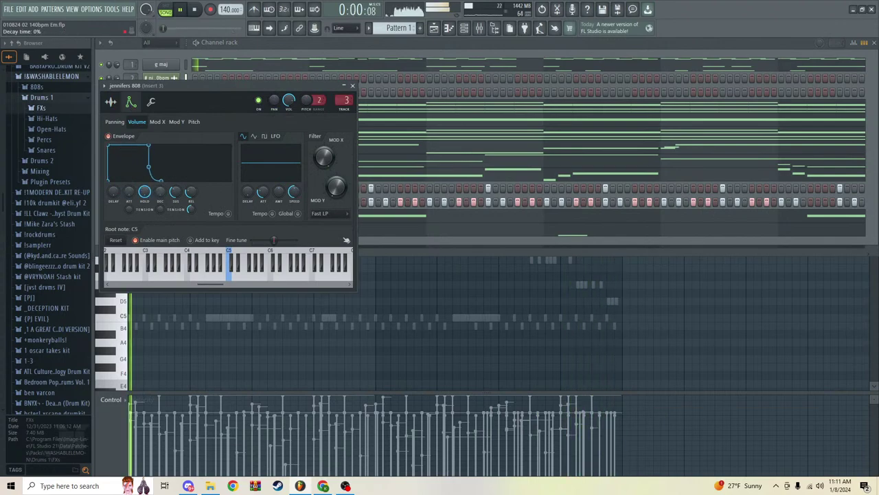
{"action": "left_click", "coordinate": [352, 86]}
{"action": "left_click", "coordinate": [464, 28]}
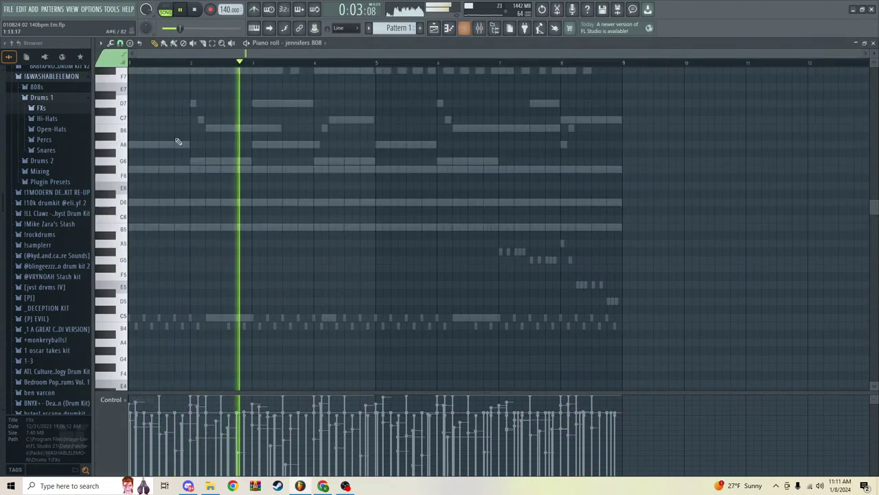
Step: Place jennifers 808 notes on B5 at steps 1, 7 and 15 of bar 1, lasting 6, 8 and 6 steps
{"action": "left_click", "coordinate": [146, 228]}
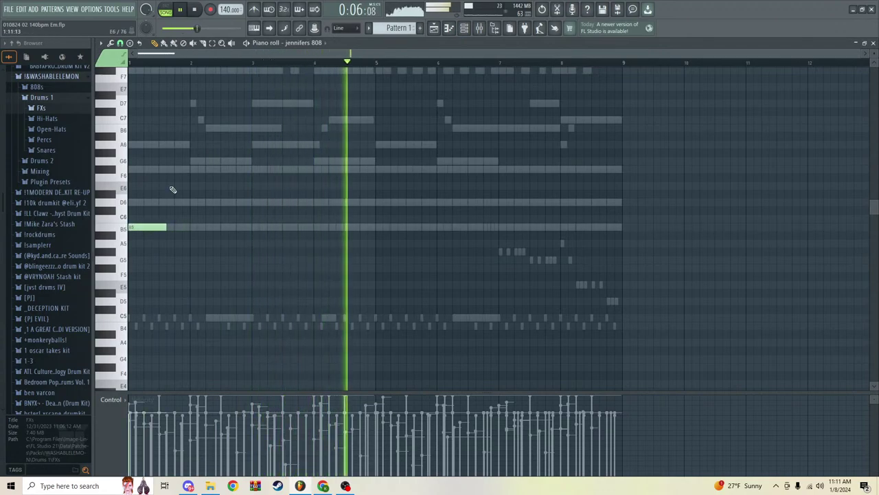
{"action": "left_click", "coordinate": [164, 235]}
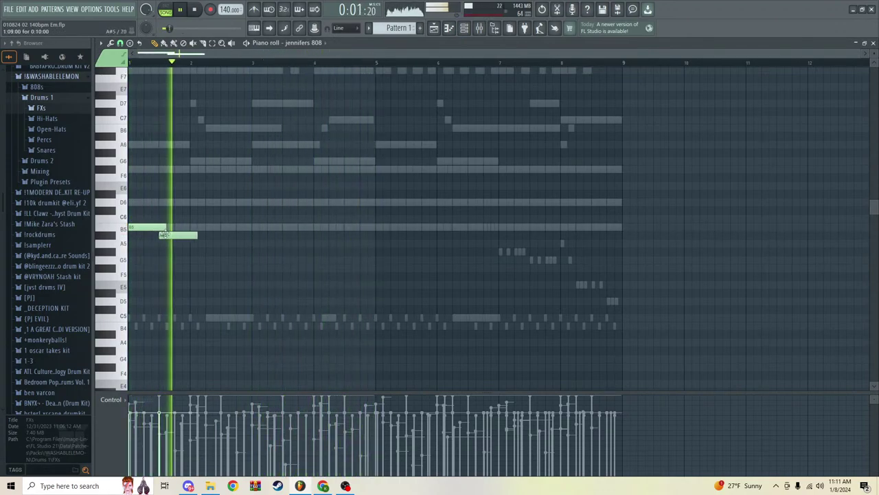
{"action": "right_click", "coordinate": [164, 235]}
{"action": "left_click_drag", "start_coordinate": [167, 227], "coordinate": [152, 227]}
{"action": "left_click", "coordinate": [155, 227]}
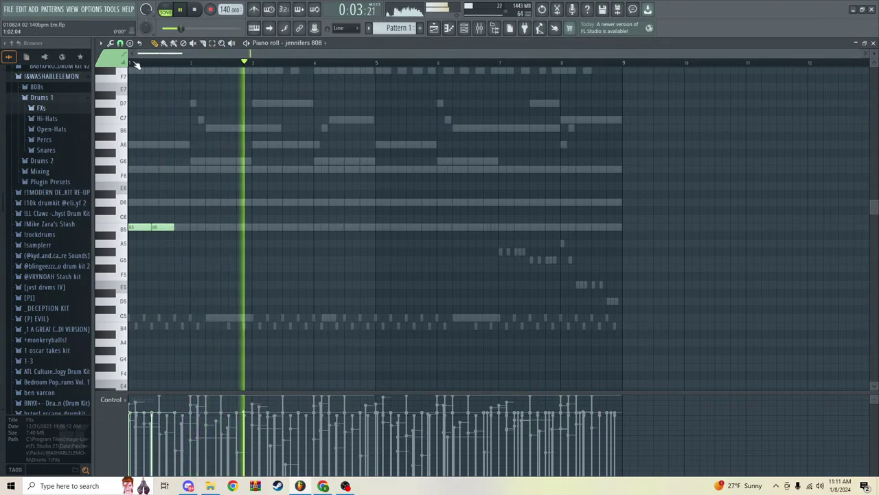
{"action": "scroll", "coordinate": [134, 62], "scroll_direction": "up", "scroll_amount": 3}
{"action": "left_click", "coordinate": [249, 228]}
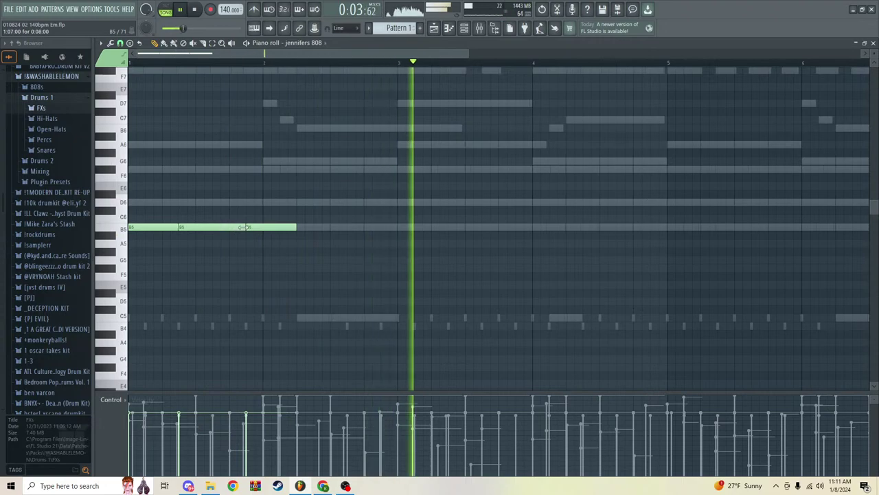
Step: Add jennifers 808 notes on B5 at steps 5, 7 and 11 of bar 2, lasting 2, 4 and 6 steps
{"action": "mouse_move", "coordinate": [314, 228]}
{"action": "left_mouse_down"}
{"action": "mouse_move", "coordinate": [323, 227]}
{"action": "mouse_move", "coordinate": [307, 228]}
{"action": "left_mouse_up"}
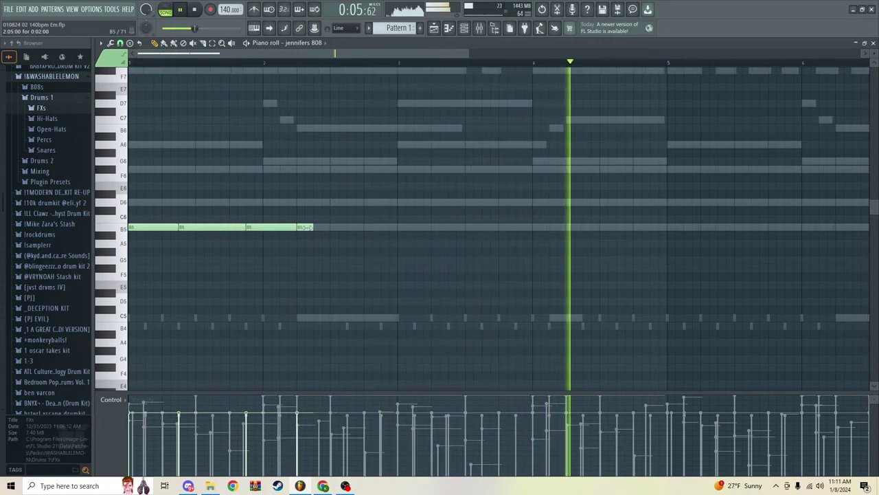
{"action": "left_click", "coordinate": [323, 227]}
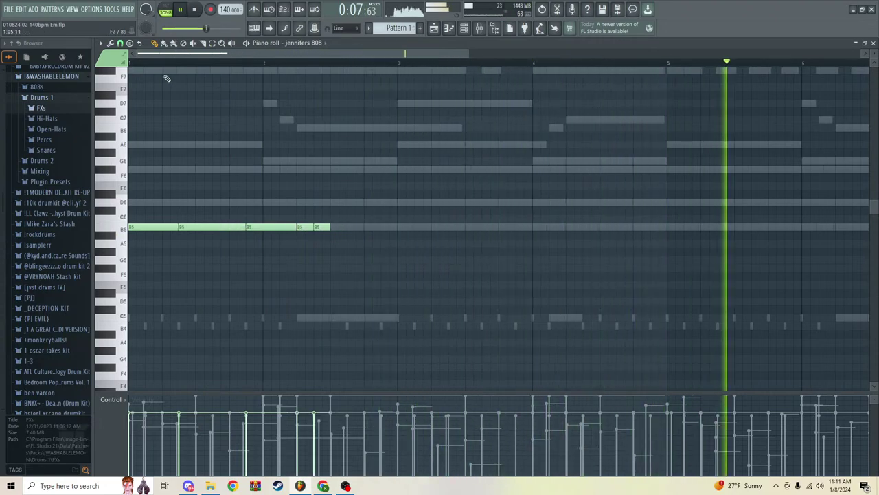
{"action": "left_click", "coordinate": [134, 64]}
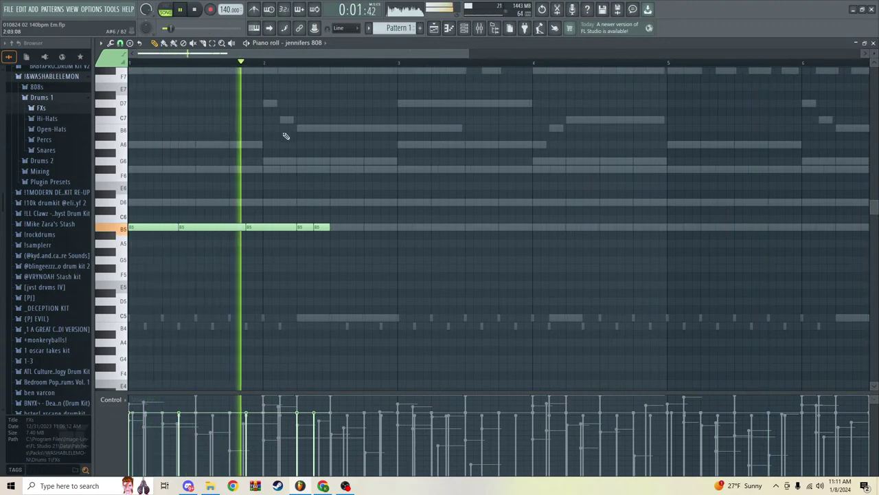
{"action": "left_click_drag", "start_coordinate": [330, 227], "coordinate": [413, 227]}
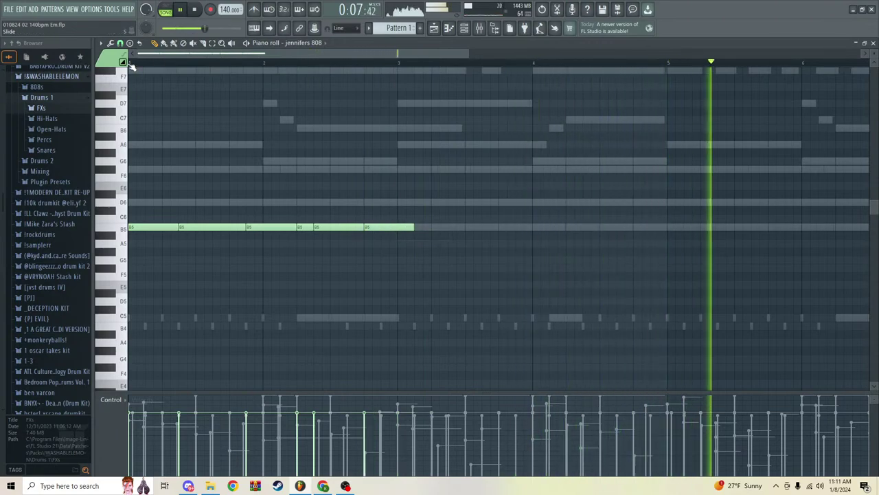
{"action": "left_click", "coordinate": [133, 63]}
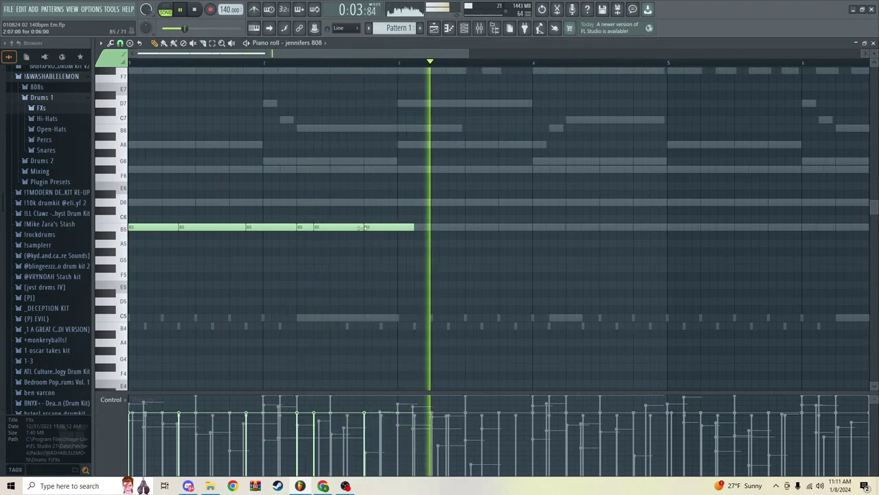
{"action": "mouse_move", "coordinate": [361, 226]}
{"action": "left_mouse_down"}
{"action": "mouse_move", "coordinate": [348, 226]}
{"action": "mouse_move", "coordinate": [357, 227]}
{"action": "left_mouse_up"}
{"action": "left_click", "coordinate": [265, 64]}
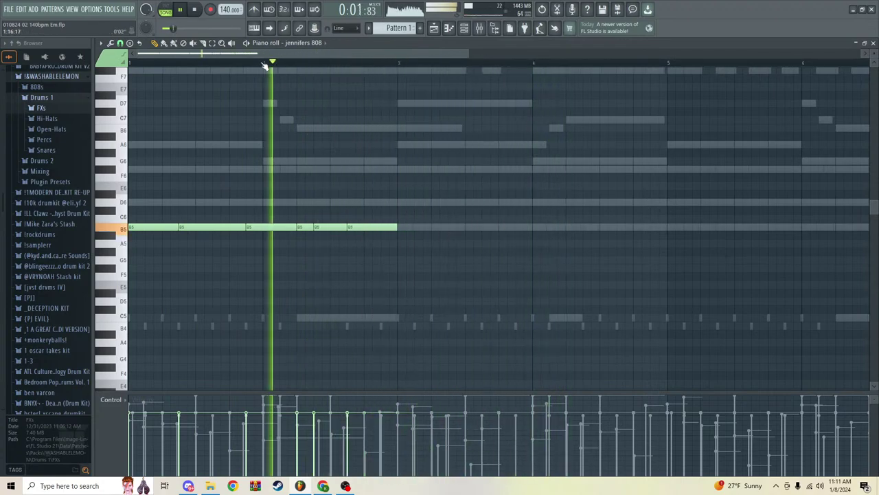
{"action": "left_click", "coordinate": [402, 227]}
{"action": "right_click", "coordinate": [445, 228]}
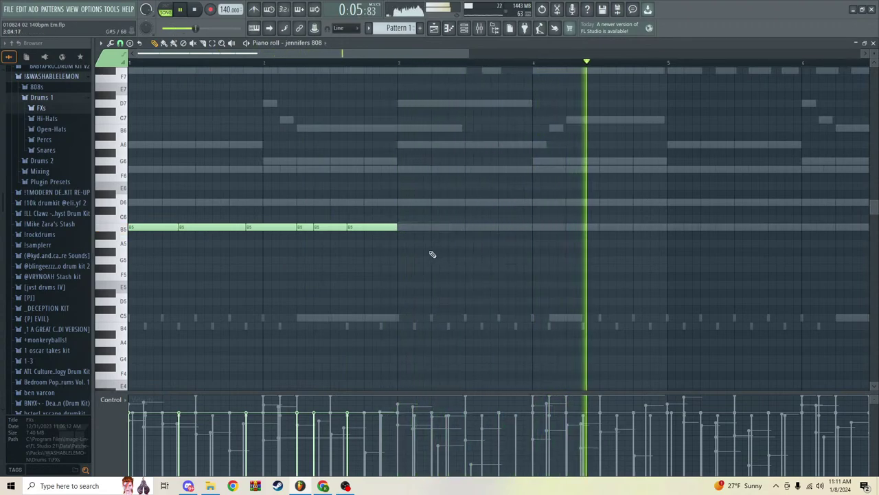
Step: Duplicate the two-bar 808 phrase through bar 8, keeping bars 3-4 on B5 and putting bars 5-8 on F#6
{"action": "key", "text": "ctrl+a"}
{"action": "key", "text": "ctrl+b"}
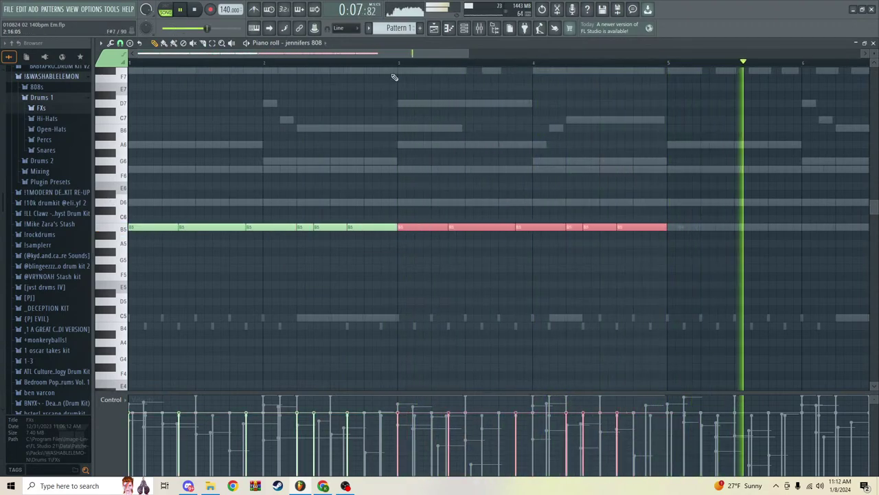
{"action": "scroll", "coordinate": [399, 71], "scroll_direction": "down", "scroll_amount": 3}
{"action": "scroll", "coordinate": [401, 72], "scroll_direction": "up", "scroll_amount": 1}
{"action": "left_click_drag", "start_coordinate": [634, 206], "coordinate": [631, 148]}
{"action": "scroll", "coordinate": [606, 64], "scroll_direction": "down", "scroll_amount": 2}
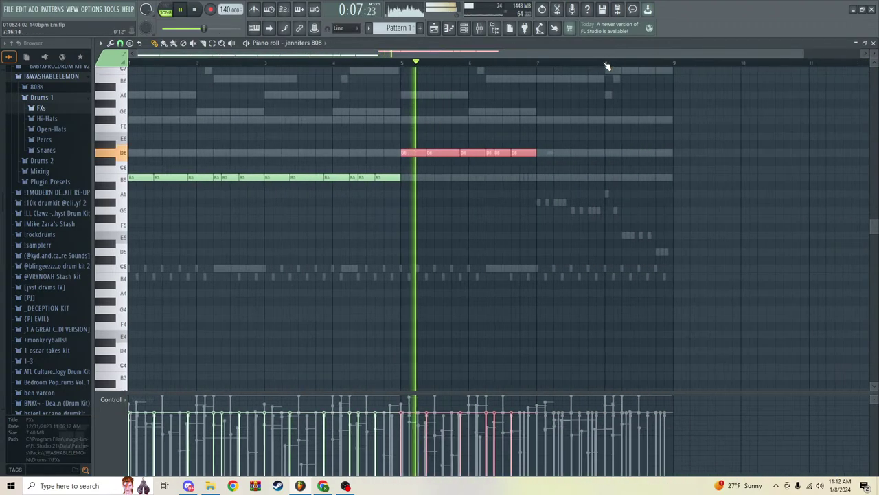
{"action": "left_click_drag", "start_coordinate": [404, 151], "coordinate": [404, 116]}
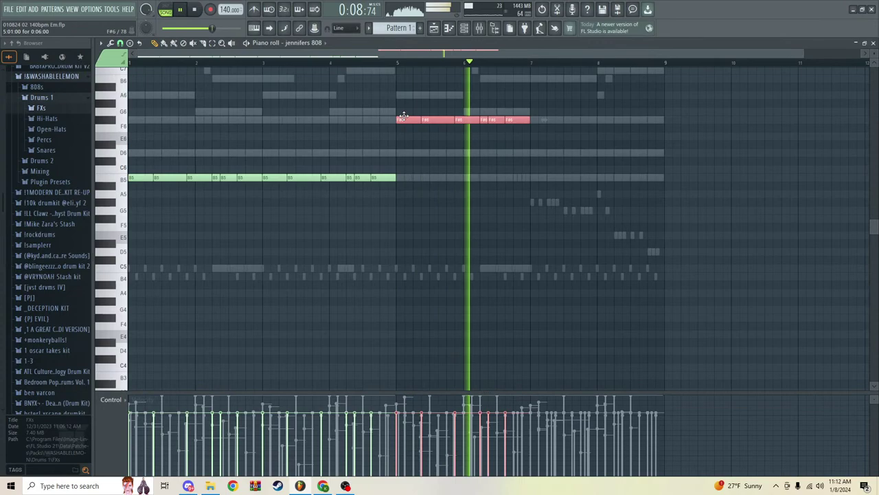
{"action": "left_click", "coordinate": [390, 63]}
{"action": "left_click_drag", "start_coordinate": [549, 147], "coordinate": [534, 118], "text": "ctrl"}
{"action": "scroll", "coordinate": [469, 66], "scroll_direction": "down", "scroll_amount": 1}
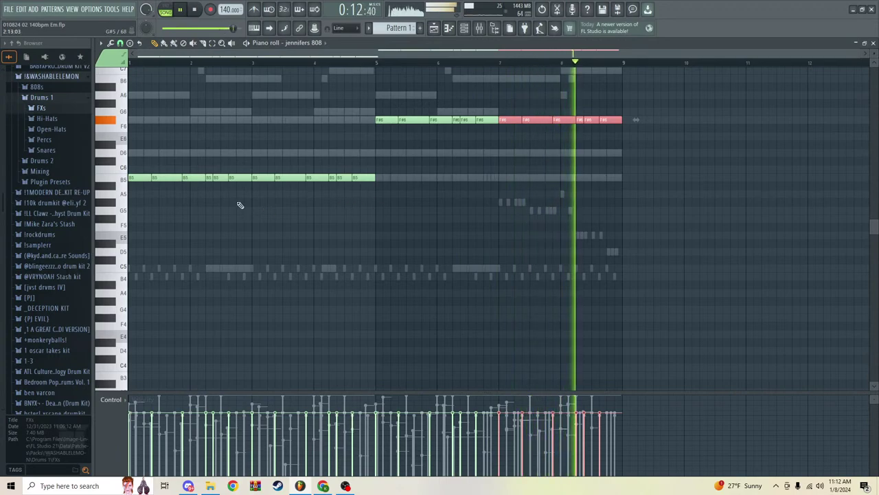
Step: Raise the last three 808 notes of bars 2 and 4 to C6 and move all notes of bars 5-8 to E6
{"action": "left_click_drag", "start_coordinate": [243, 199], "coordinate": [210, 170]}
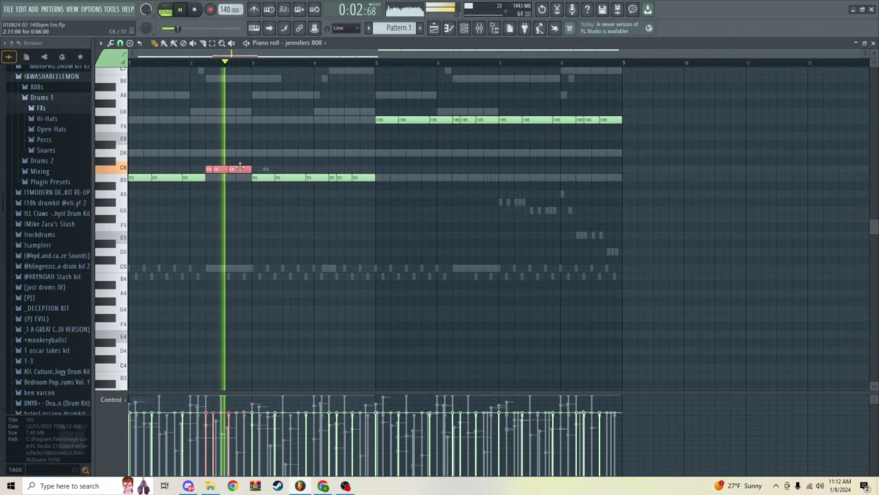
{"action": "left_click_drag", "start_coordinate": [380, 184], "coordinate": [333, 170]}
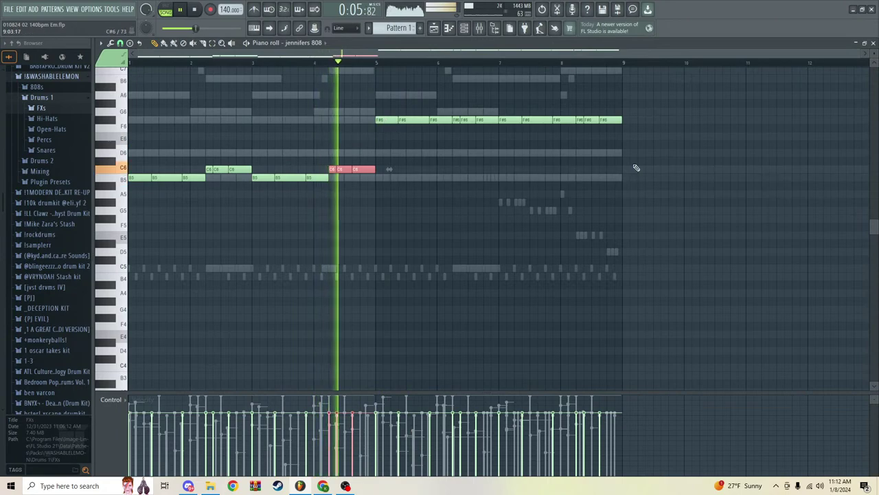
{"action": "left_click_drag", "start_coordinate": [632, 166], "coordinate": [378, 141]}
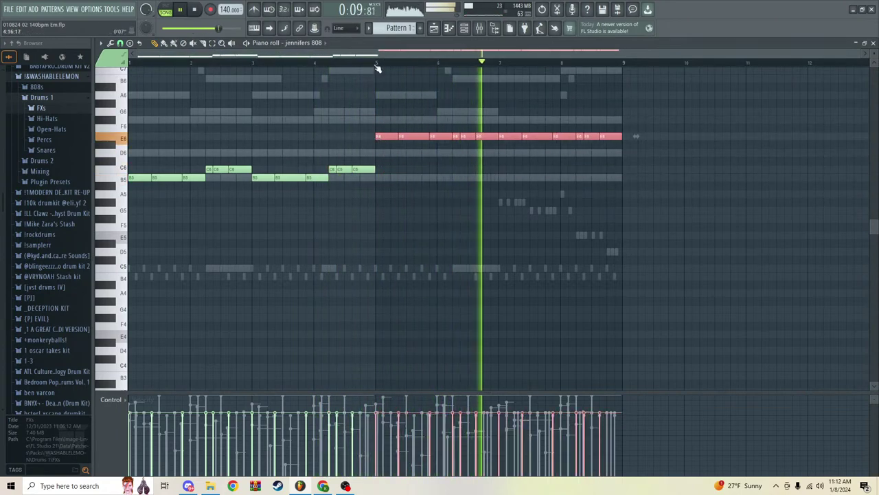
Step: Raise the last three notes of bar 6 to G6, and try bar 8's last three on G6 before returning them to E6
{"action": "left_click_drag", "start_coordinate": [489, 156], "coordinate": [454, 108], "text": "ctrl"}
{"action": "left_click_drag", "start_coordinate": [632, 131], "coordinate": [580, 135]}
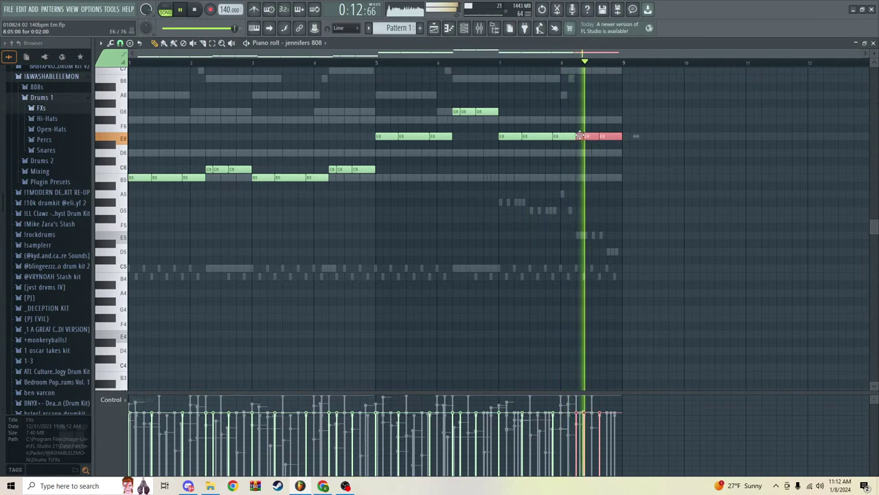
{"action": "key", "text": "Up"}
{"action": "key", "text": "Up"}
{"action": "key", "text": "Up"}
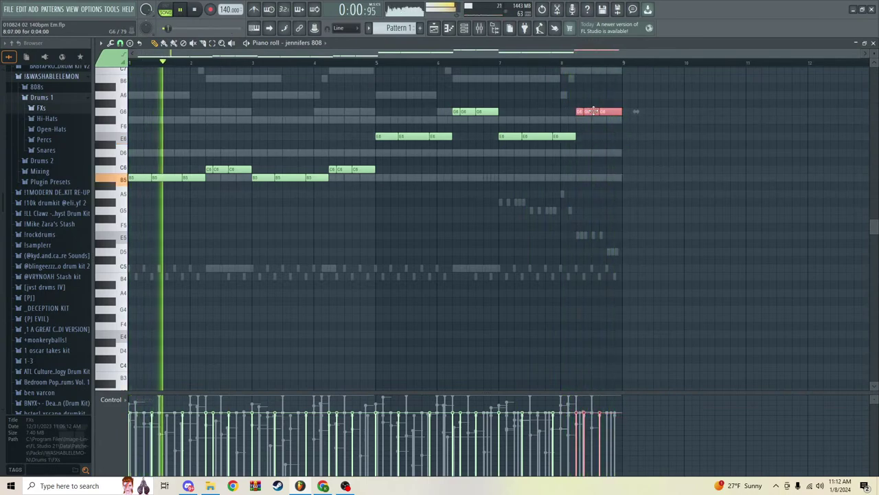
{"action": "left_click_drag", "start_coordinate": [579, 114], "coordinate": [579, 137]}
Step: Select all the jennifers 808 notes and transpose them down one octave
{"action": "left_click_drag", "start_coordinate": [389, 167], "coordinate": [332, 184]}
{"action": "left_click_drag", "start_coordinate": [635, 172], "coordinate": [618, 181]}
{"action": "left_click_drag", "start_coordinate": [681, 205], "coordinate": [118, 63]}
{"action": "key", "text": "Down"}
{"action": "key", "text": "Down"}
{"action": "key", "text": "Down"}
{"action": "key", "text": "Down"}
{"action": "key", "text": "Down"}
{"action": "key", "text": "Down"}
{"action": "key", "text": "Down"}
{"action": "key", "text": "Down"}
{"action": "key", "text": "Down"}
{"action": "key", "text": "Down"}
{"action": "key", "text": "Down"}
{"action": "key", "text": "Down"}
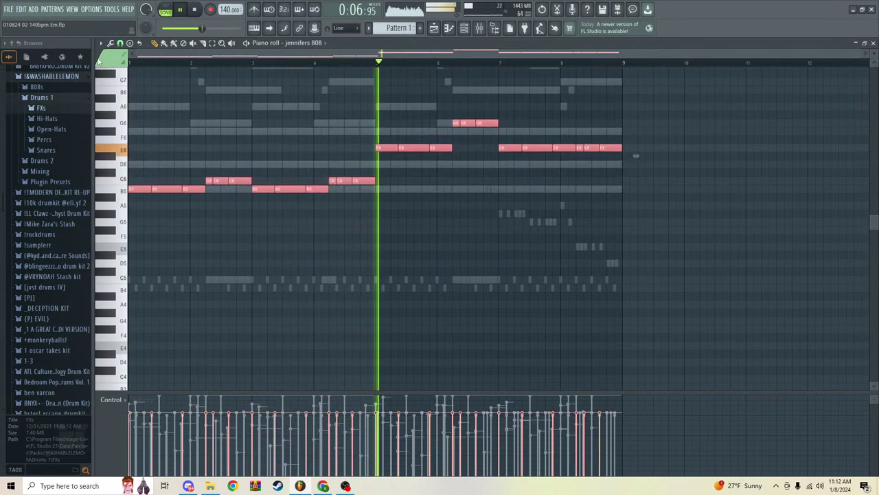
Step: Load Fruity Soft Clipper into the first effect slot of mixer track Insert 3
{"action": "left_click", "coordinate": [480, 30]}
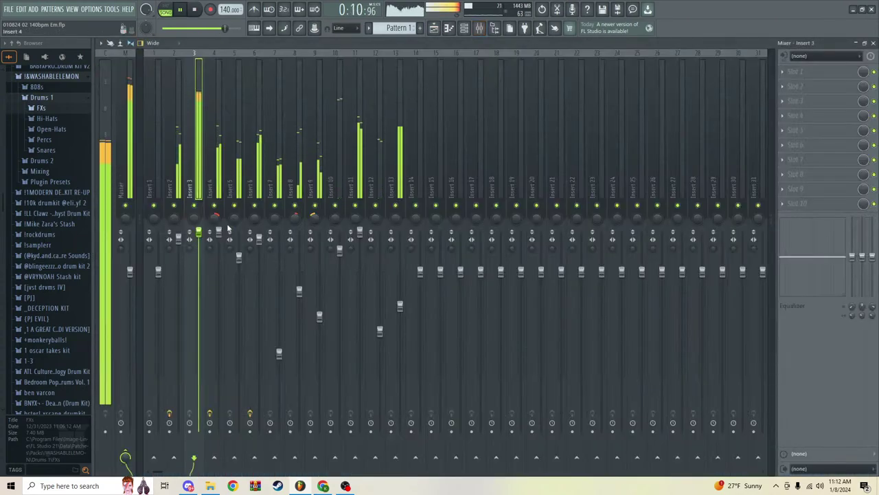
{"action": "left_click", "coordinate": [783, 73]}
{"action": "left_click", "coordinate": [658, 20]}
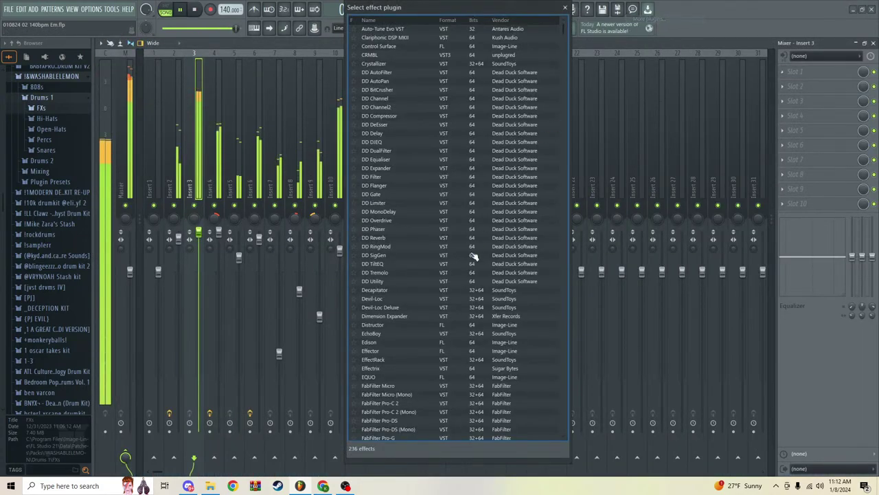
{"action": "left_click", "coordinate": [564, 8]}
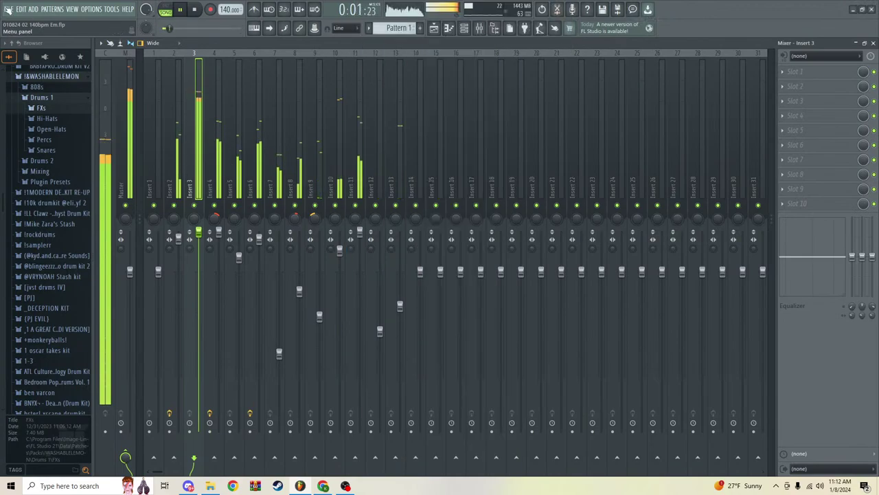
{"action": "left_click", "coordinate": [8, 9]}
{"action": "left_click", "coordinate": [25, 51]}
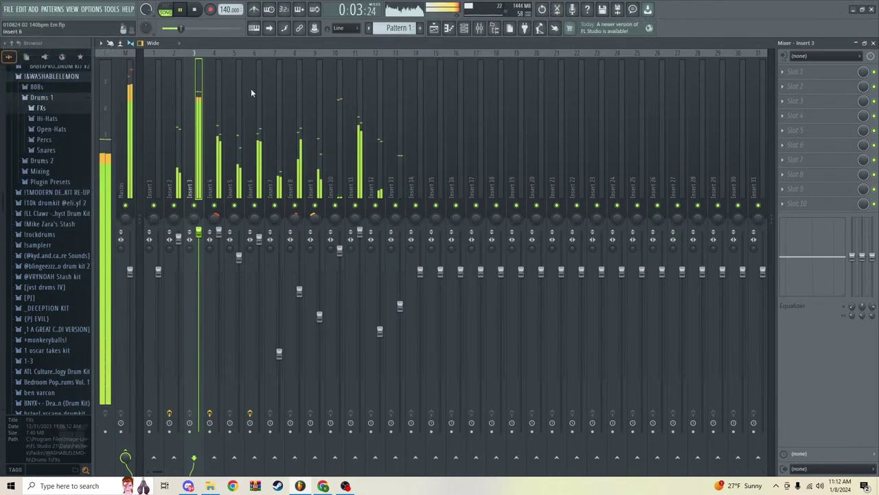
{"action": "left_click", "coordinate": [833, 80]}
{"action": "left_click", "coordinate": [741, 53]}
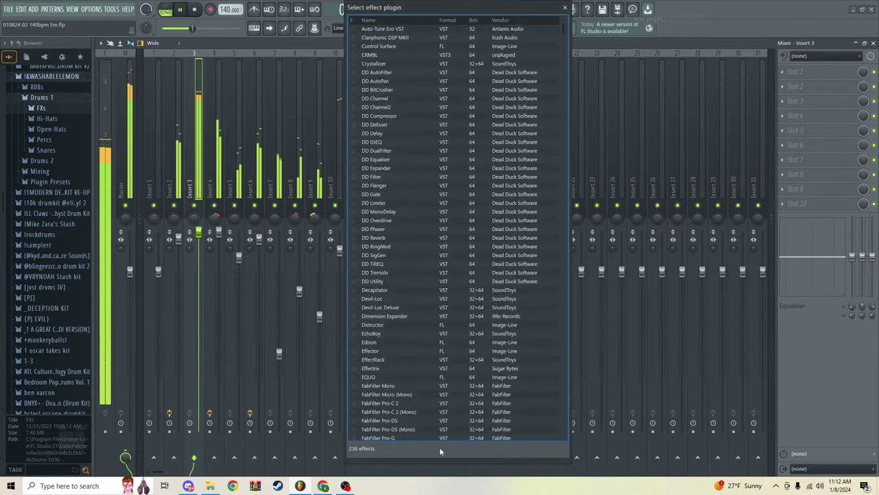
{"action": "type", "text": "soft"}
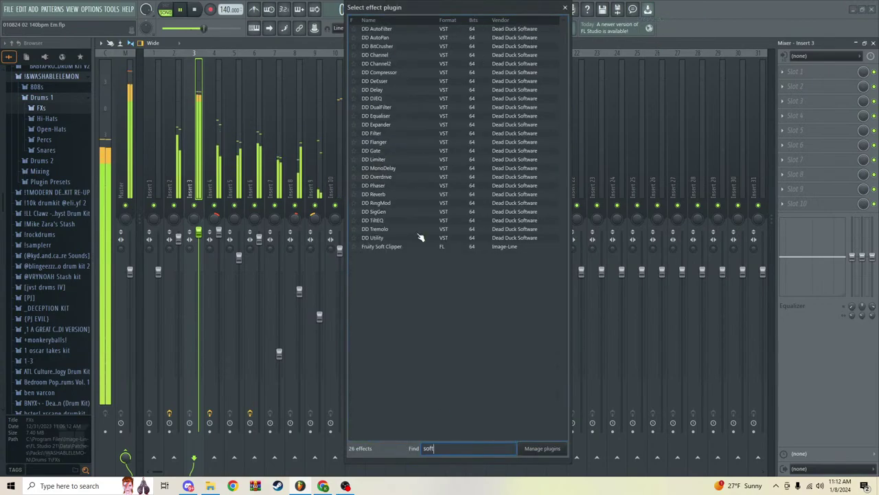
{"action": "left_click", "coordinate": [383, 246]}
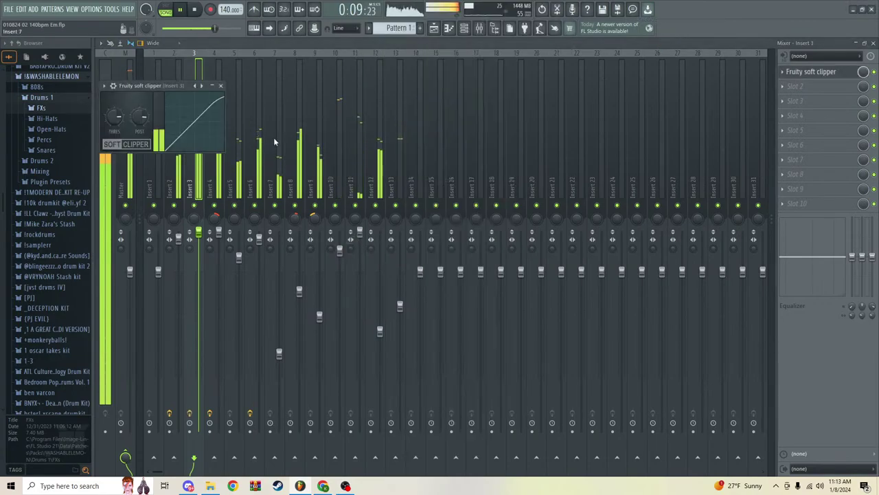
Step: In the jennifers 808 piano roll, move the last three notes of bar 6 to C5 and those of bar 8 to F#5
{"action": "left_click", "coordinate": [464, 27]}
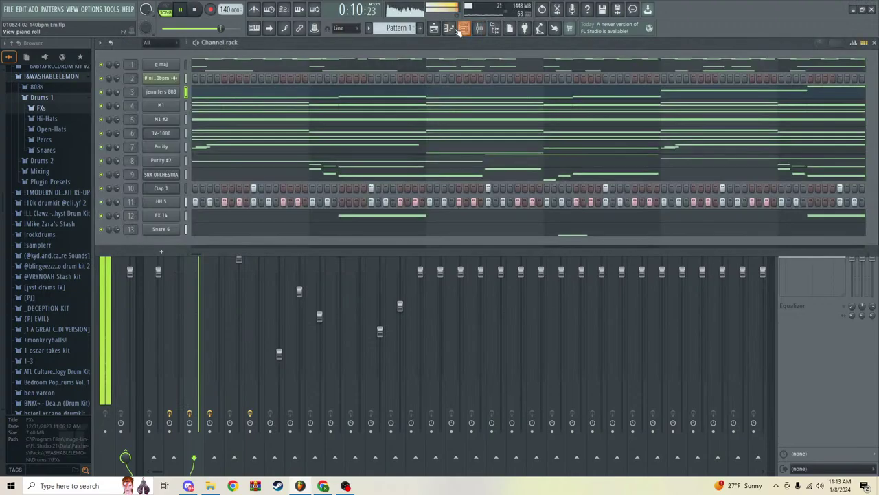
{"action": "left_click", "coordinate": [434, 176]}
{"action": "left_click", "coordinate": [334, 44]}
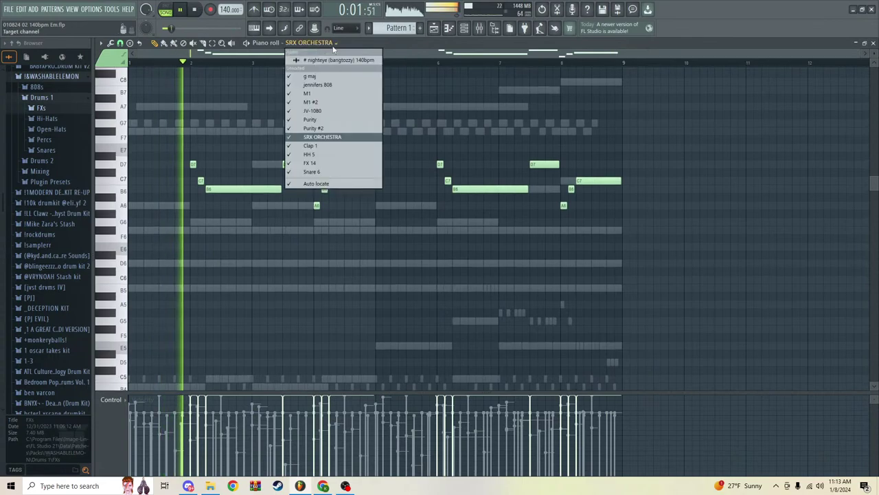
{"action": "left_click", "coordinate": [330, 110]}
{"action": "left_click", "coordinate": [307, 43]}
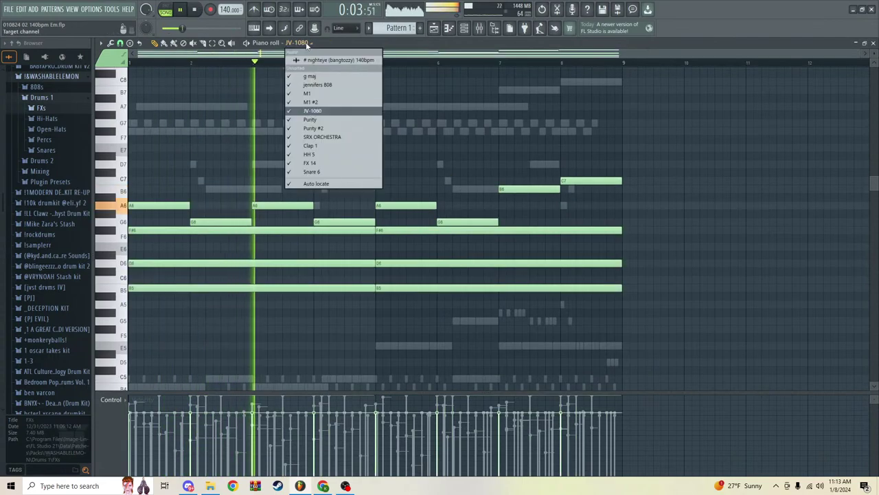
{"action": "left_click", "coordinate": [318, 84]}
{"action": "scroll", "coordinate": [615, 282], "scroll_direction": "down", "scroll_amount": 3}
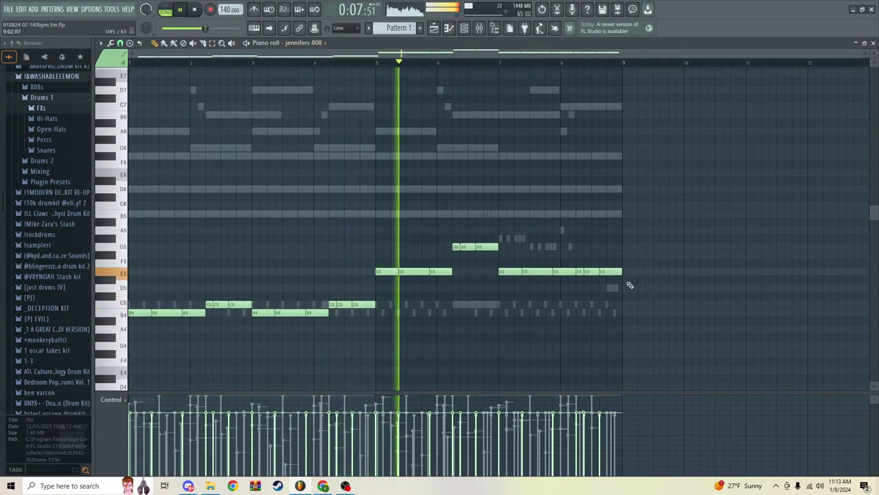
{"action": "left_click_drag", "start_coordinate": [620, 282], "coordinate": [582, 304], "text": "ctrl"}
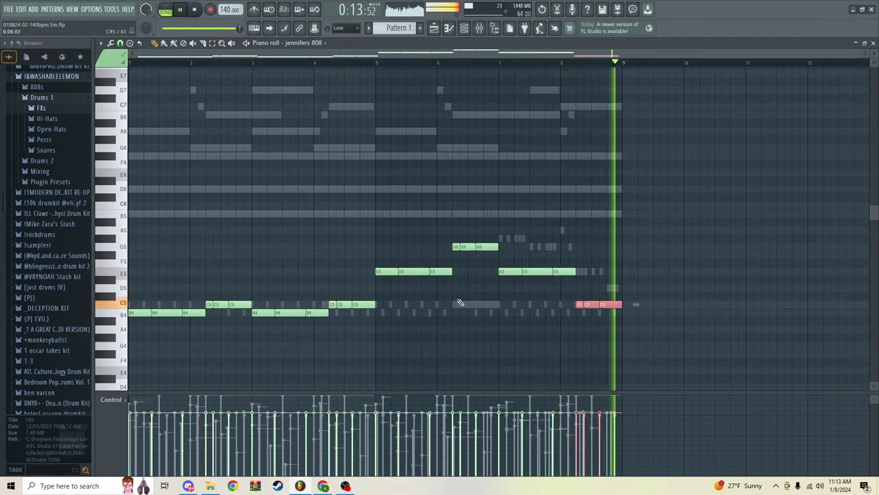
{"action": "left_click_drag", "start_coordinate": [452, 235], "coordinate": [511, 266]}
{"action": "left_click_drag", "start_coordinate": [457, 248], "coordinate": [457, 305]}
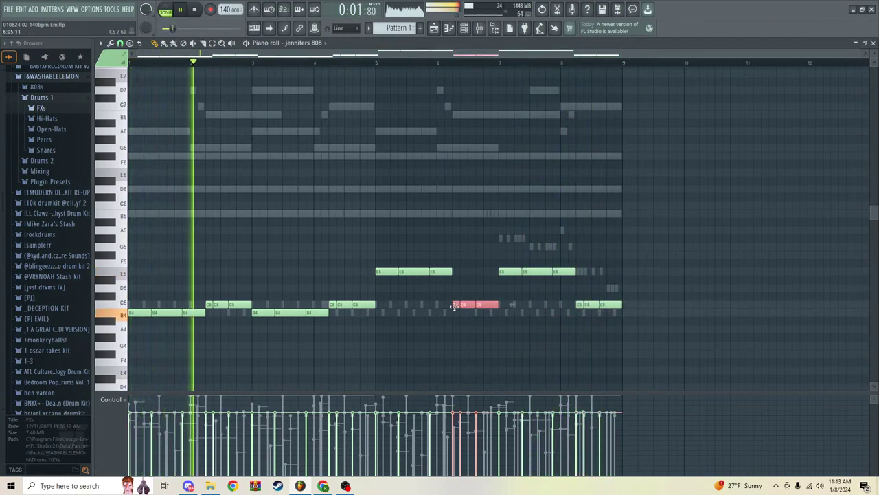
{"action": "left_click_drag", "start_coordinate": [634, 320], "coordinate": [579, 254]}
Step: Examine the 808 bassline against the ghost notes of the melody channels above it
{"action": "scroll", "coordinate": [657, 248], "scroll_direction": "up", "scroll_amount": 3}
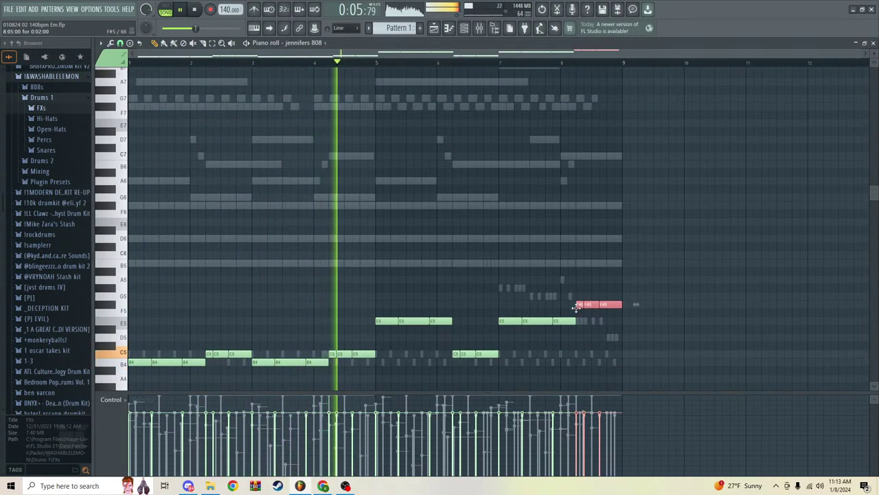
{"action": "scroll", "coordinate": [579, 305], "scroll_direction": "up", "scroll_amount": 4}
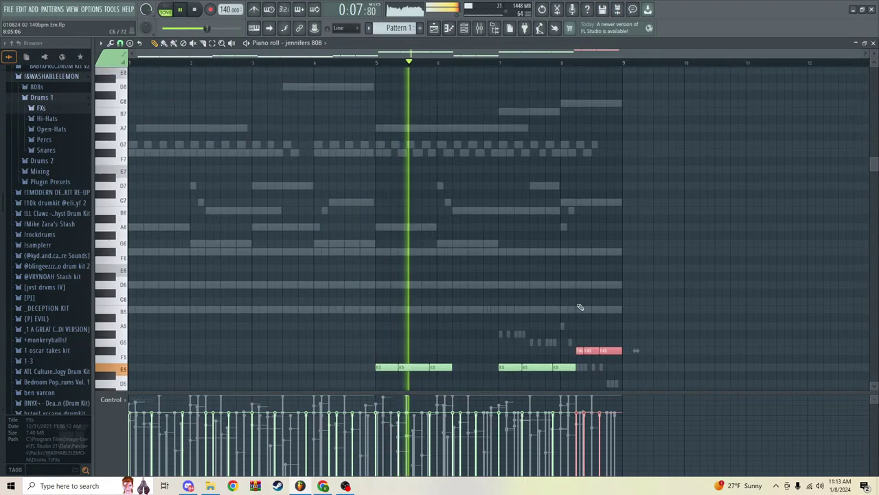
{"action": "scroll", "coordinate": [579, 305], "scroll_direction": "down", "scroll_amount": 6}
{"action": "scroll", "coordinate": [574, 303], "scroll_direction": "up", "scroll_amount": 5}
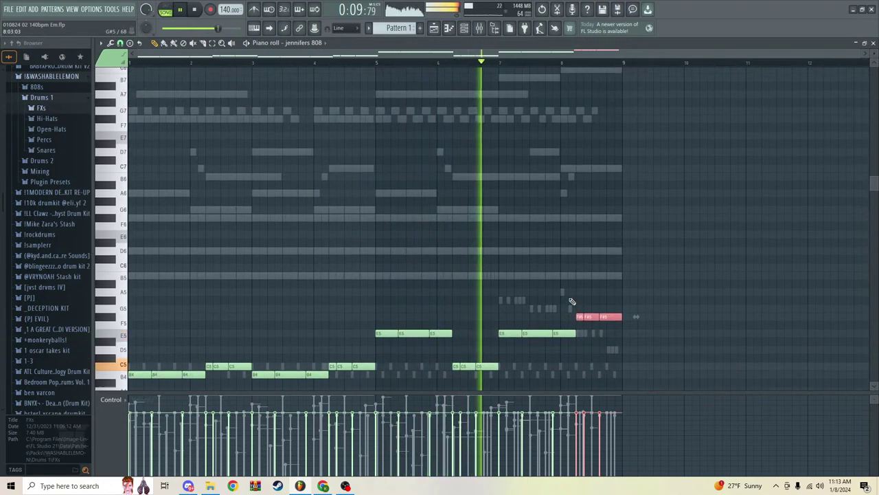
{"action": "scroll", "coordinate": [495, 143], "scroll_direction": "down", "scroll_amount": 2}
{"action": "scroll", "coordinate": [499, 154], "scroll_direction": "up", "scroll_amount": 3}
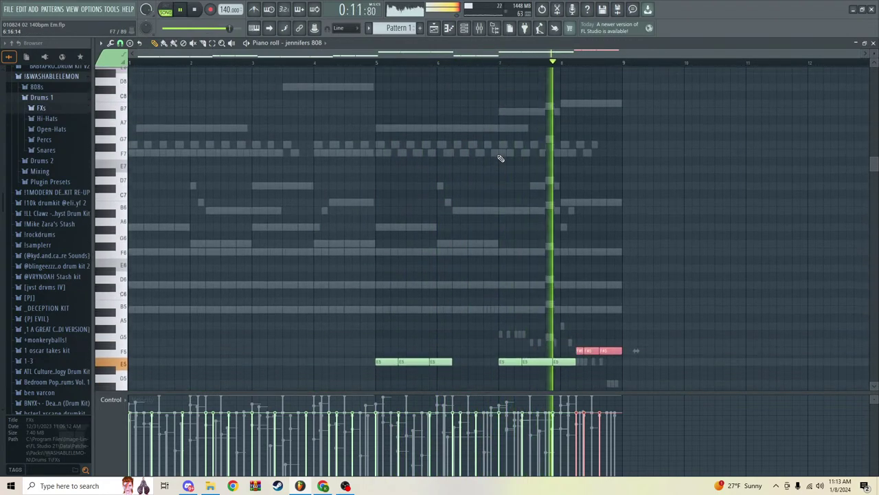
{"action": "scroll", "coordinate": [534, 155], "scroll_direction": "down", "scroll_amount": 10}
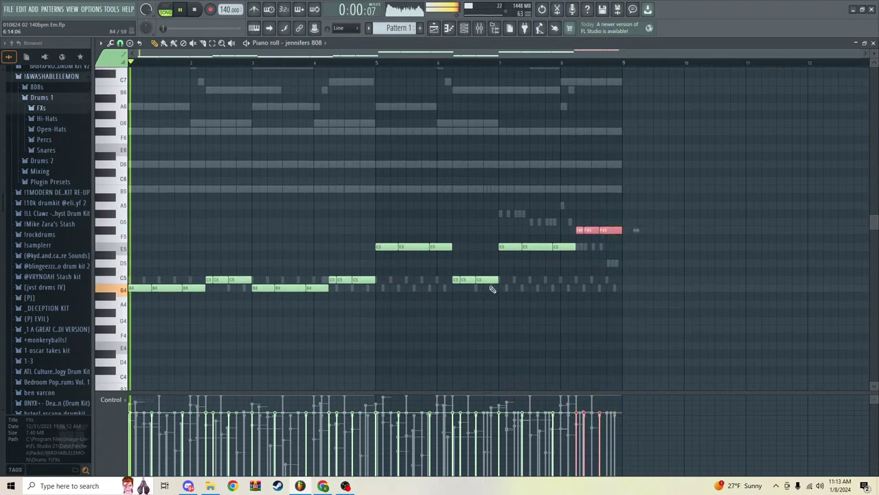
Step: Raise the last three 808 notes of bar 6 to G5 and lower those from bar 7 onward to B4 and C#5
{"action": "left_click_drag", "start_coordinate": [492, 290], "coordinate": [457, 222]}
{"action": "left_click_drag", "start_coordinate": [539, 238], "coordinate": [631, 263]}
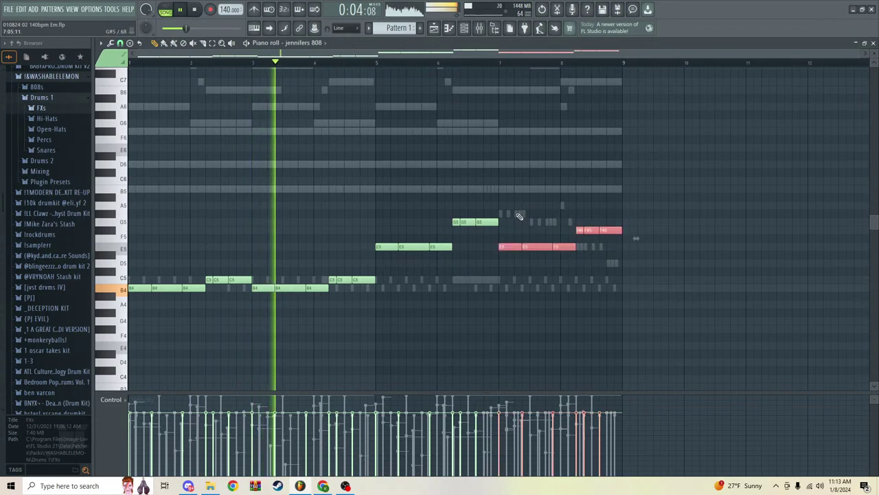
{"action": "left_click_drag", "start_coordinate": [504, 248], "coordinate": [505, 288]}
{"action": "key", "text": "ctrl+d"}
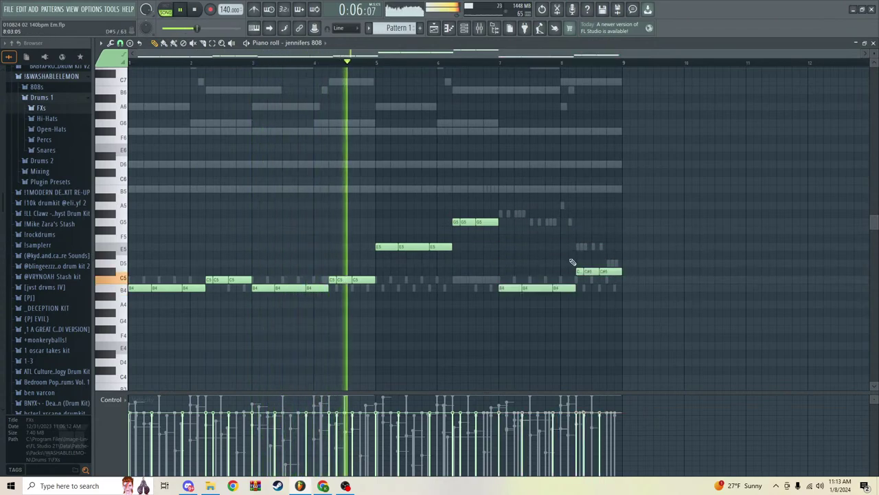
Step: Move the three 808 notes starting at bar 7 to E5 and the last three notes of bar 8 to G5
{"action": "scroll", "coordinate": [553, 237], "scroll_direction": "up", "scroll_amount": 4}
{"action": "scroll", "coordinate": [553, 238], "scroll_direction": "down", "scroll_amount": 2}
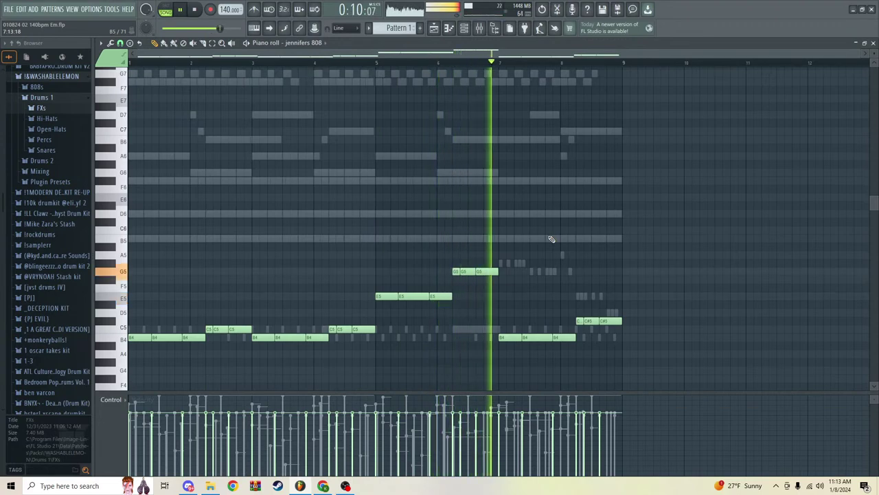
{"action": "left_click_drag", "start_coordinate": [575, 301], "coordinate": [578, 330]}
{"action": "left_click_drag", "start_coordinate": [517, 309], "coordinate": [558, 351]}
{"action": "left_click_drag", "start_coordinate": [508, 338], "coordinate": [508, 293]}
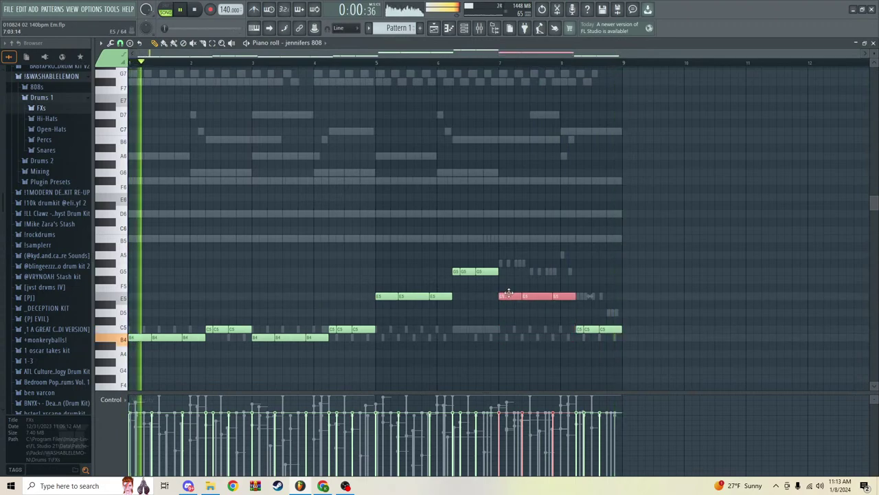
{"action": "left_click_drag", "start_coordinate": [562, 296], "coordinate": [562, 276]}
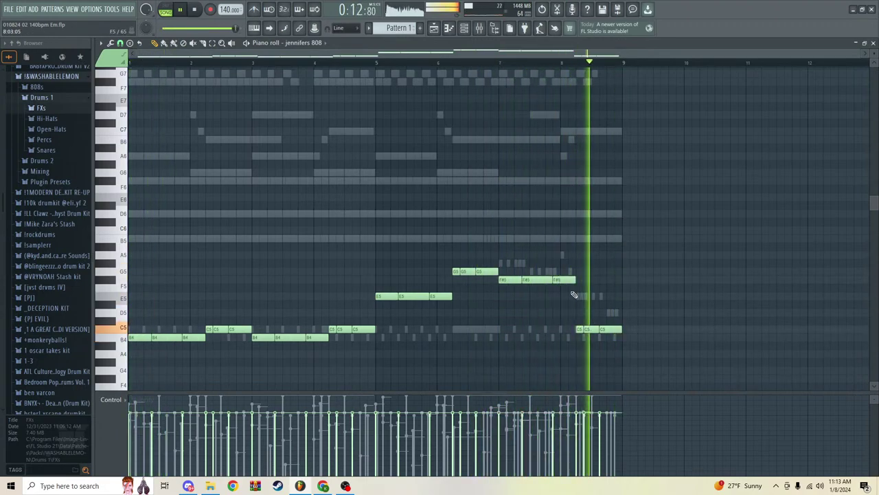
{"action": "left_click_drag", "start_coordinate": [603, 330], "coordinate": [508, 296]}
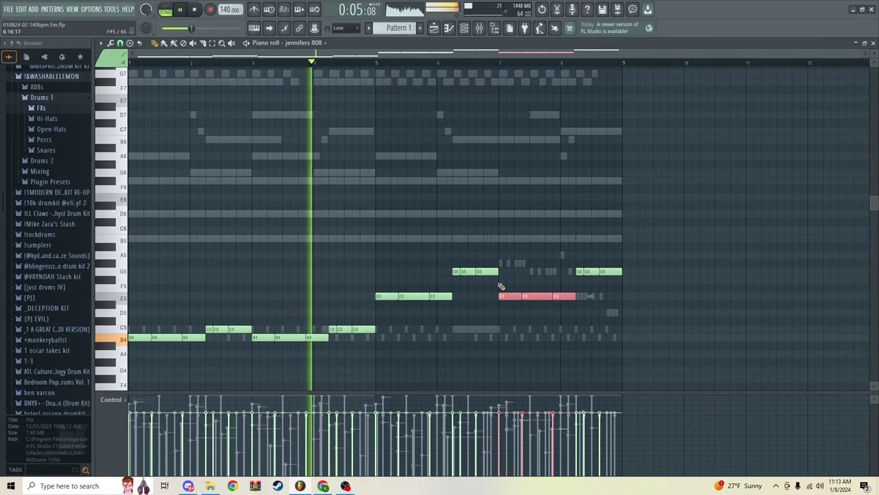
Step: Load FabFilter Saturn 2 on mixer track Insert 3, placed ahead of the Fruity soft clipper
{"action": "left_click", "coordinate": [478, 27]}
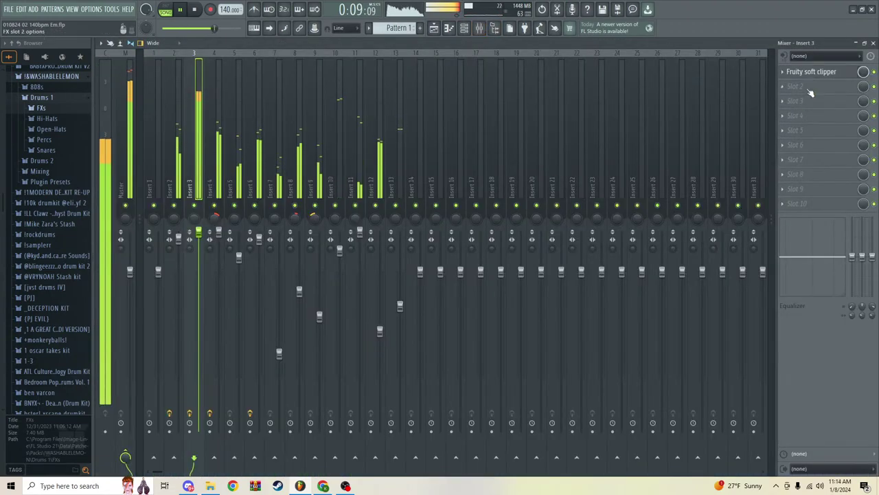
{"action": "left_click", "coordinate": [811, 92]}
{"action": "left_click", "coordinate": [649, 18]}
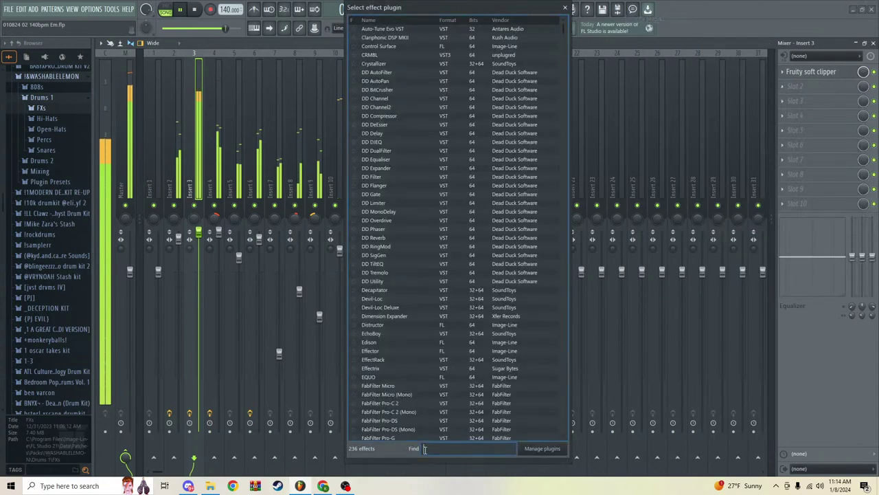
{"action": "left_click", "coordinate": [425, 449]}
{"action": "type", "text": "sat"}
{"action": "double_click", "coordinate": [389, 30]}
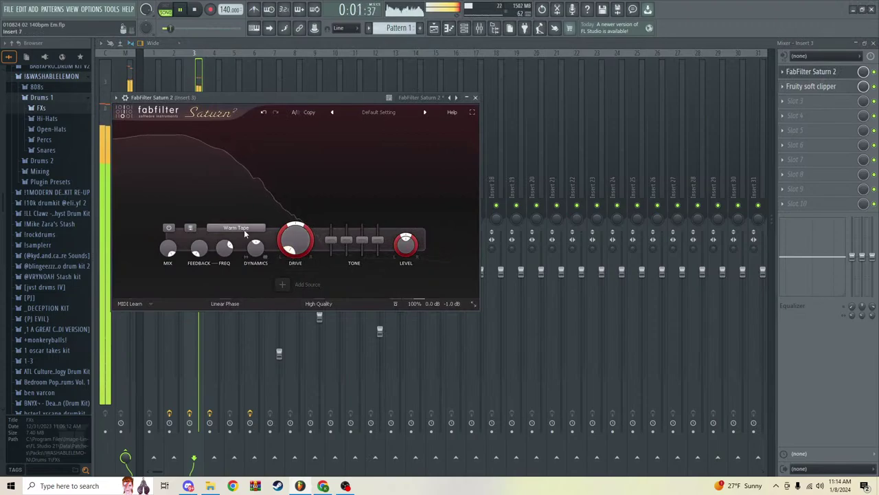
Step: Set Saturn 2 on Insert 3 to Heavy Saturation and shape its tone, boosting the bass to about +10.67 dB and cutting the treble
{"action": "left_click", "coordinate": [240, 228]}
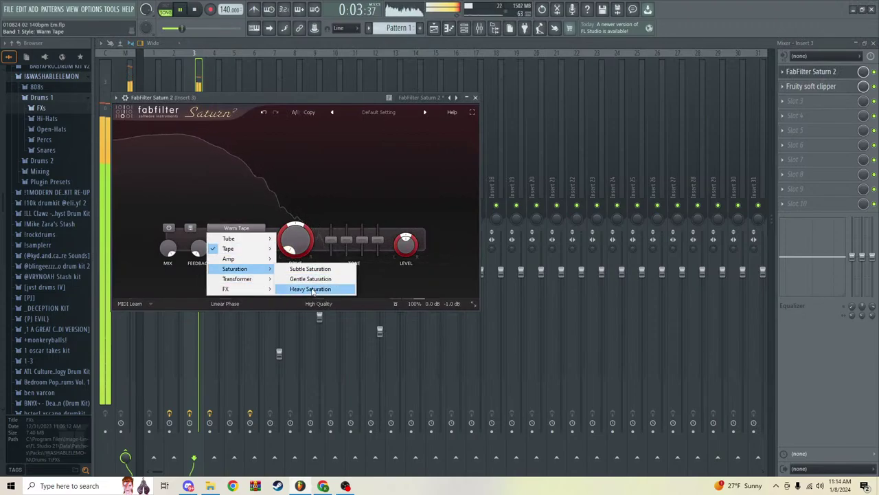
{"action": "left_click", "coordinate": [310, 289]}
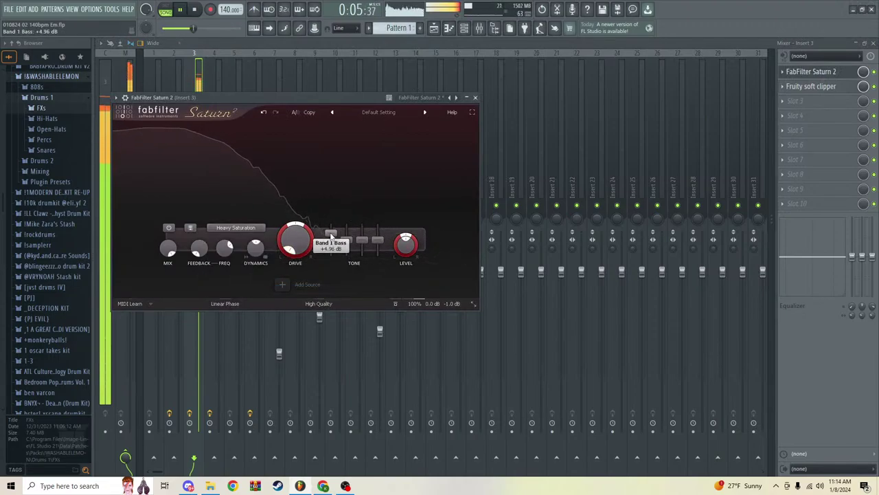
{"action": "left_click", "coordinate": [827, 88]}
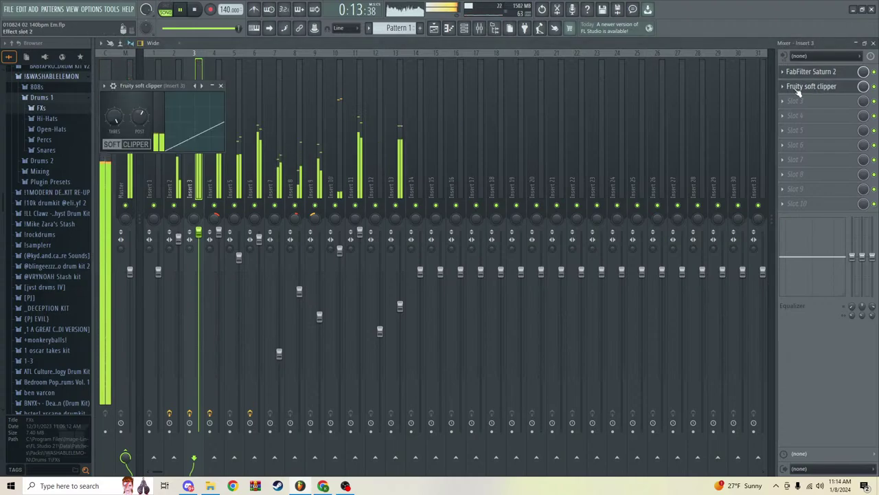
{"action": "left_click", "coordinate": [799, 87]}
{"action": "left_click", "coordinate": [809, 77]}
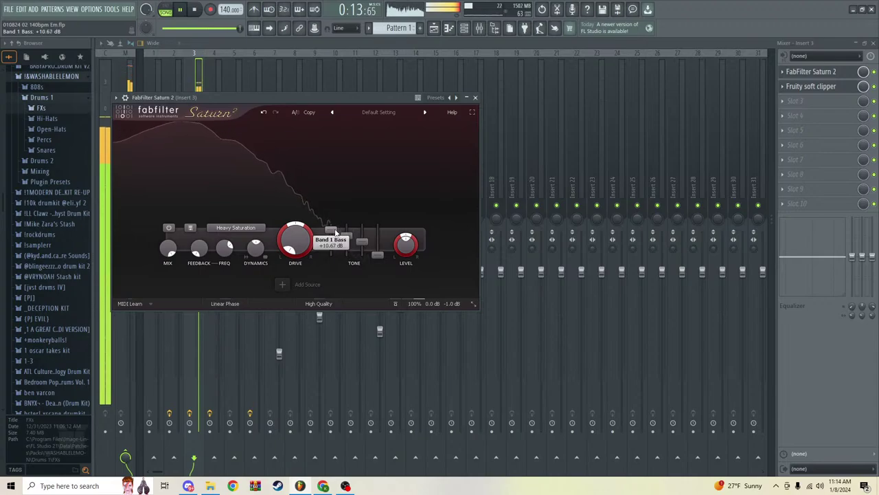
{"action": "left_click", "coordinate": [477, 100]}
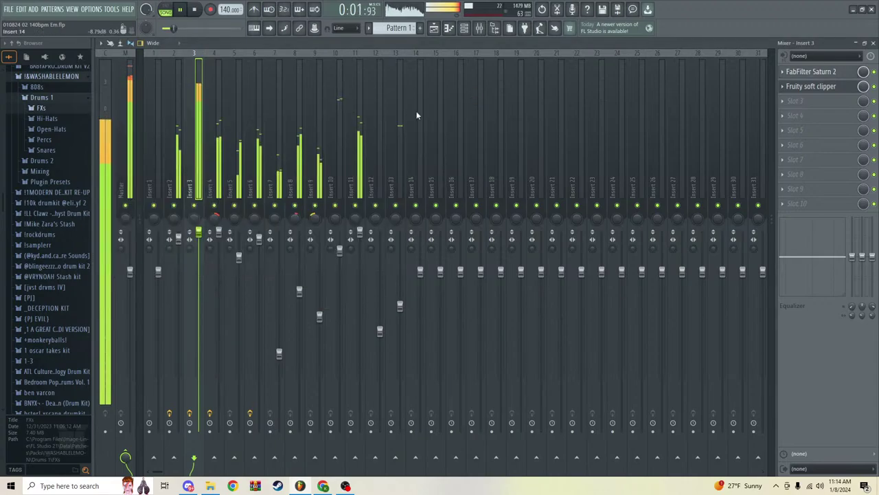
Step: Apply the Beat Master mixer preset from the !&WASHABLELEMON pack's Mixing folder to the Master track
{"action": "scroll", "coordinate": [61, 200], "scroll_direction": "up", "scroll_amount": 4}
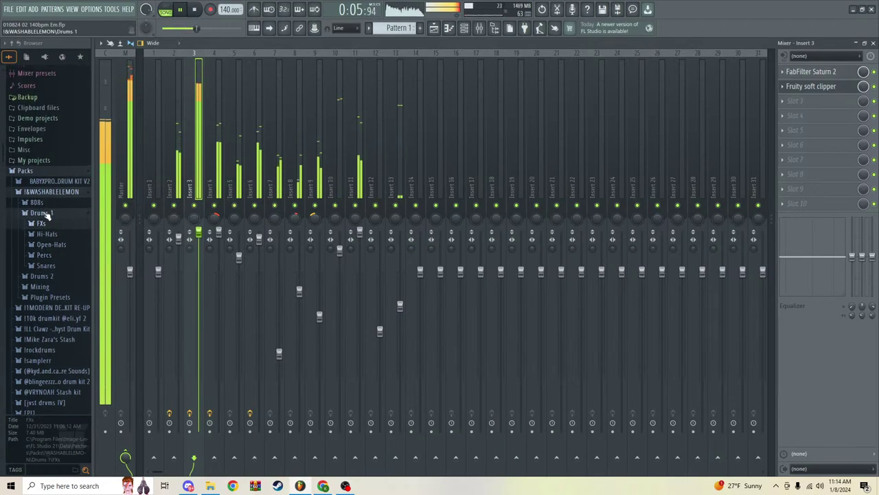
{"action": "left_click", "coordinate": [42, 213]}
{"action": "left_click", "coordinate": [49, 234]}
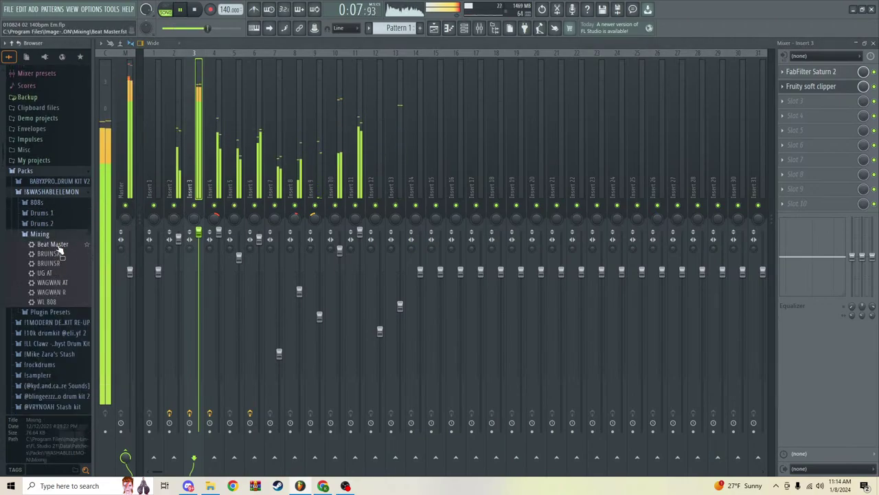
{"action": "left_click_drag", "start_coordinate": [135, 167], "coordinate": [129, 172]}
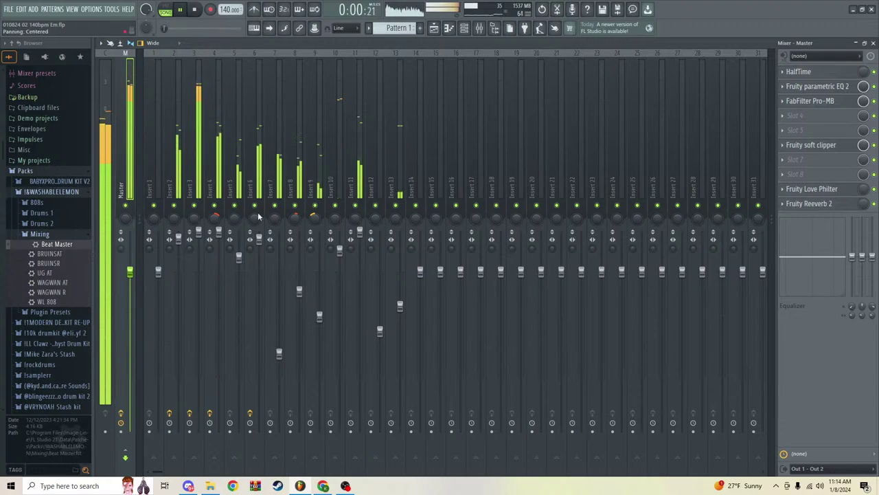
Step: Raise the volume fader of mixer track Insert 12
{"action": "left_click", "coordinate": [199, 233]}
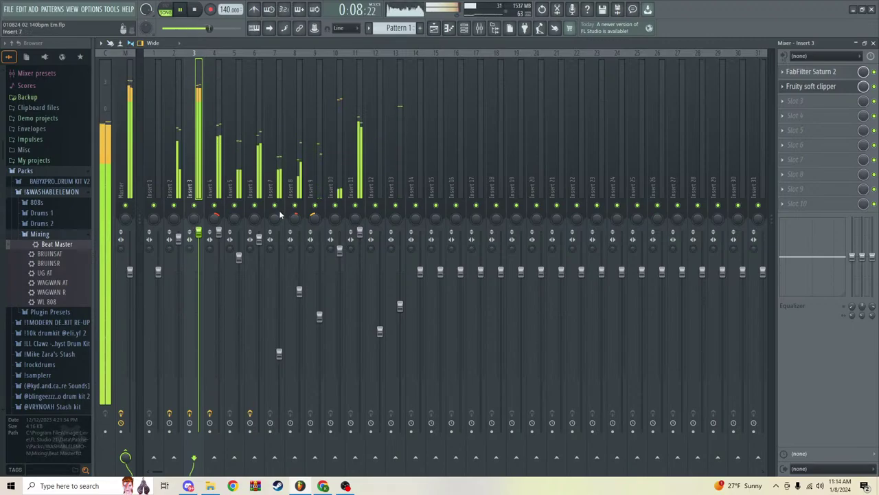
{"action": "left_click_drag", "start_coordinate": [380, 331], "coordinate": [380, 301]}
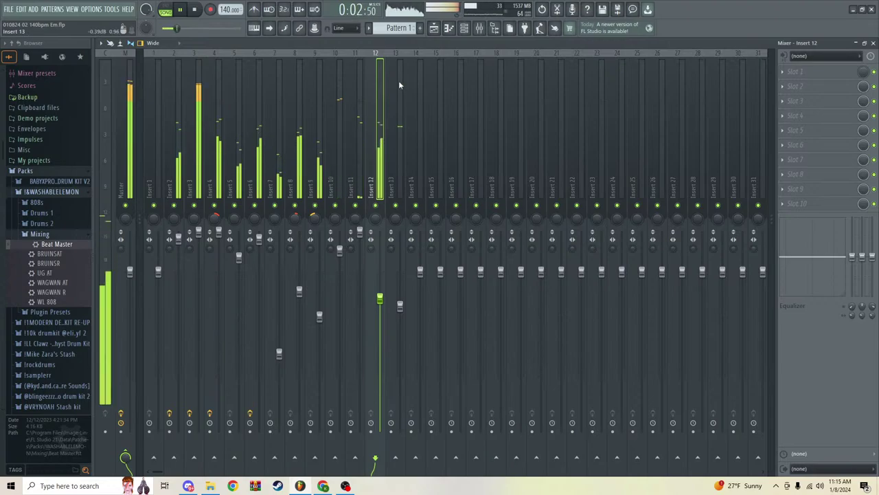
Step: In the FX 14 piano roll, move the two C5 notes to start at bars 3 and 7
{"action": "left_click", "coordinate": [463, 28]}
{"action": "left_click", "coordinate": [402, 222]}
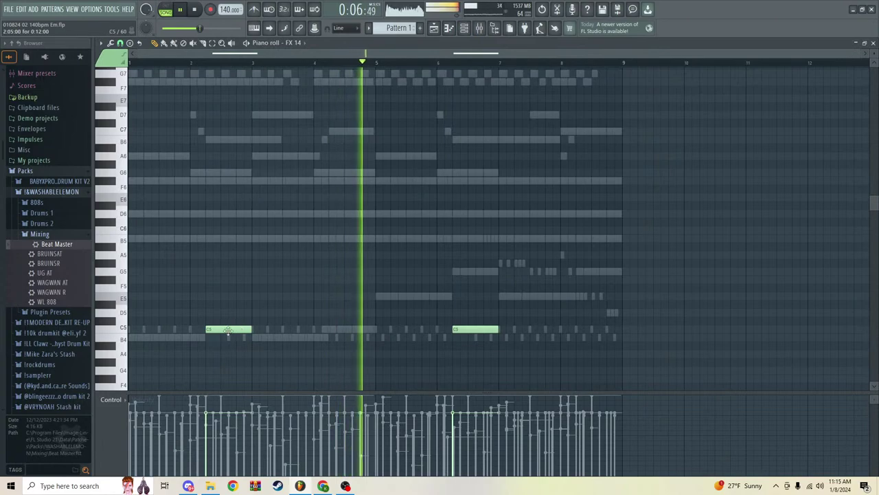
{"action": "left_click_drag", "start_coordinate": [452, 328], "coordinate": [447, 328]}
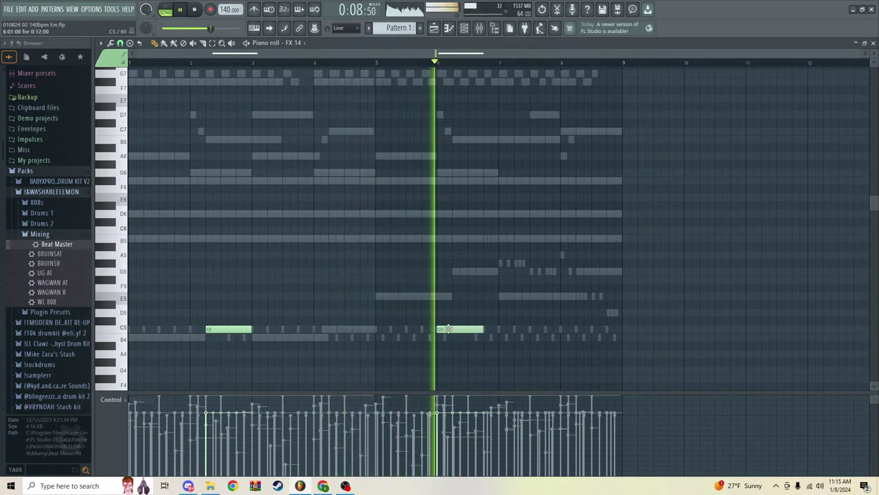
{"action": "left_click_drag", "start_coordinate": [261, 328], "coordinate": [241, 328]}
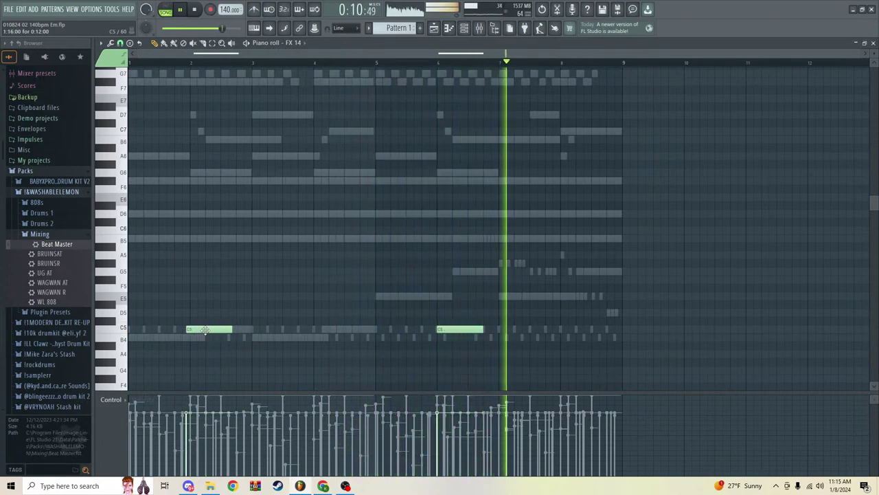
{"action": "left_click_drag", "start_coordinate": [473, 331], "coordinate": [535, 331]}
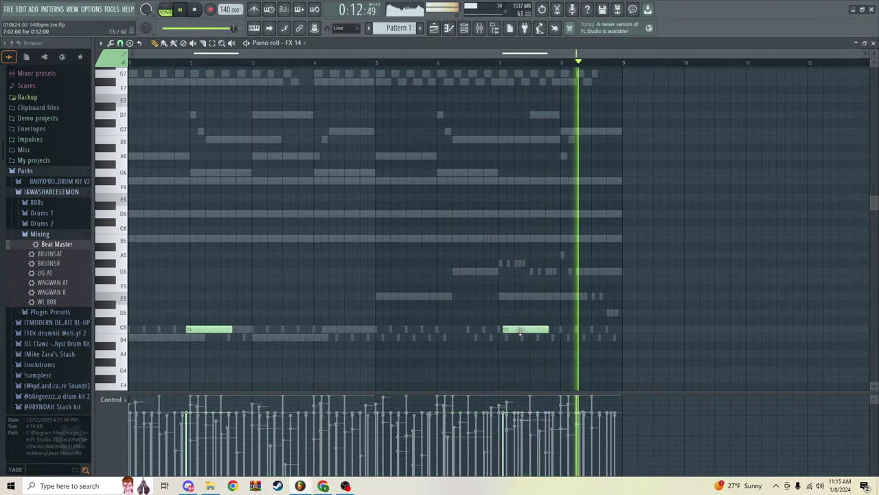
{"action": "left_click_drag", "start_coordinate": [202, 330], "coordinate": [268, 330]}
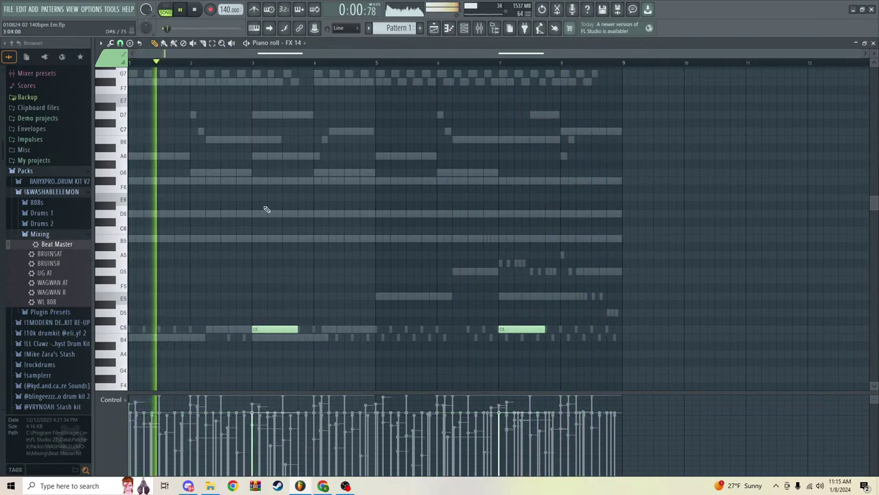
{"action": "left_click", "coordinate": [294, 43]}
{"action": "left_click", "coordinate": [230, 278]}
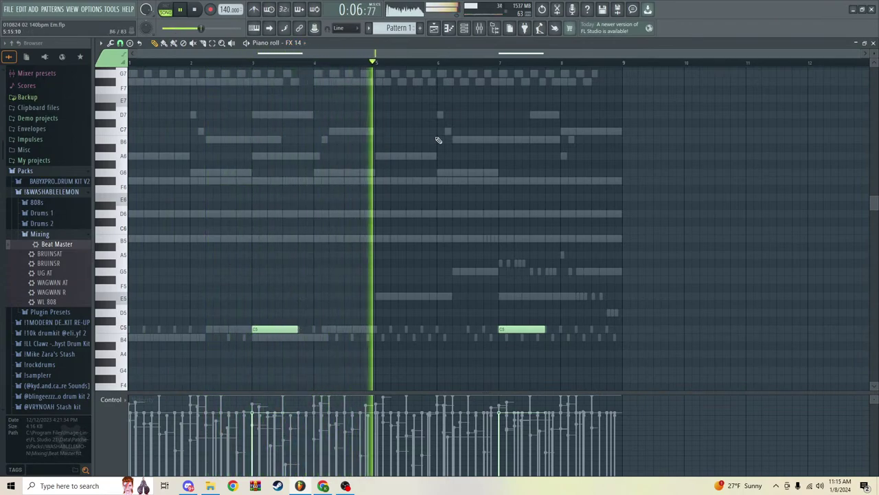
Step: Load ValhallaDelay into the second effect slot of mixer track Insert 12
{"action": "key", "text": "F6"}
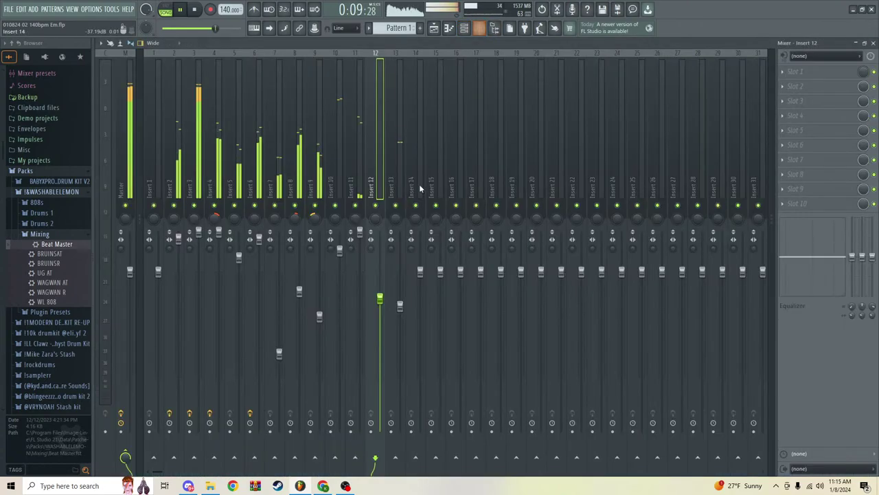
{"action": "left_click", "coordinate": [480, 27]}
{"action": "left_click", "coordinate": [379, 168]}
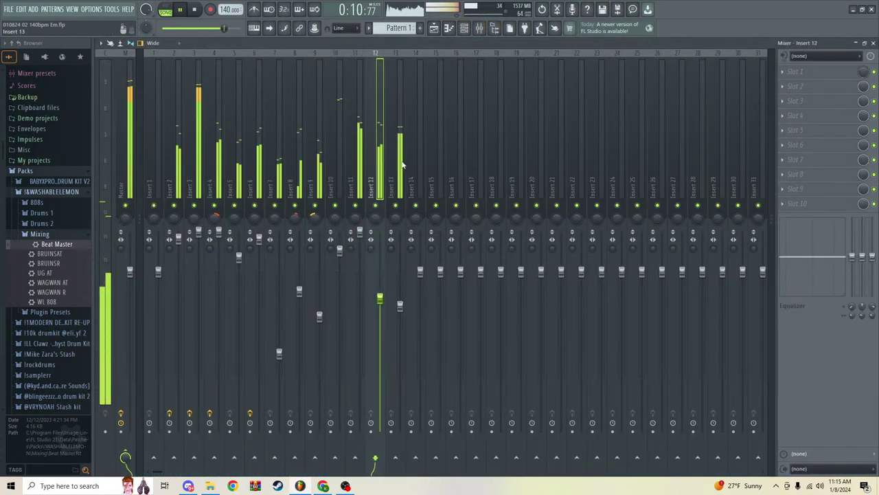
{"action": "left_click", "coordinate": [821, 83]}
{"action": "left_click", "coordinate": [665, 21]}
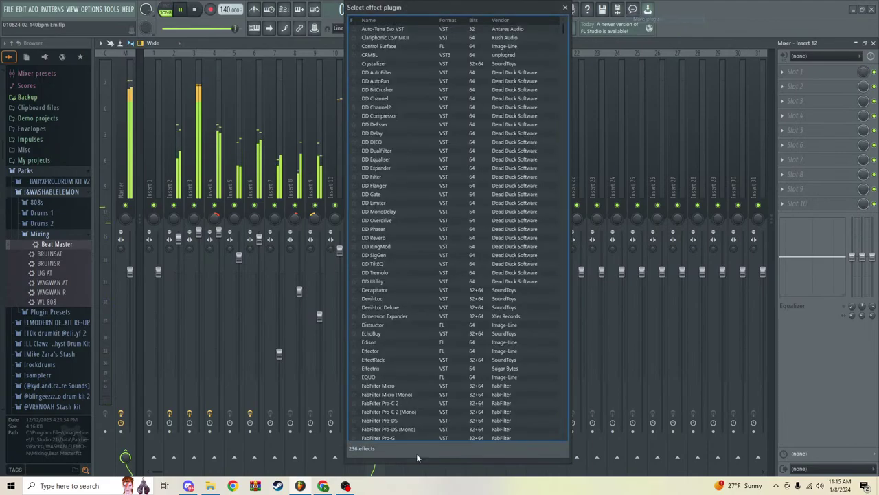
{"action": "type", "text": "dela"}
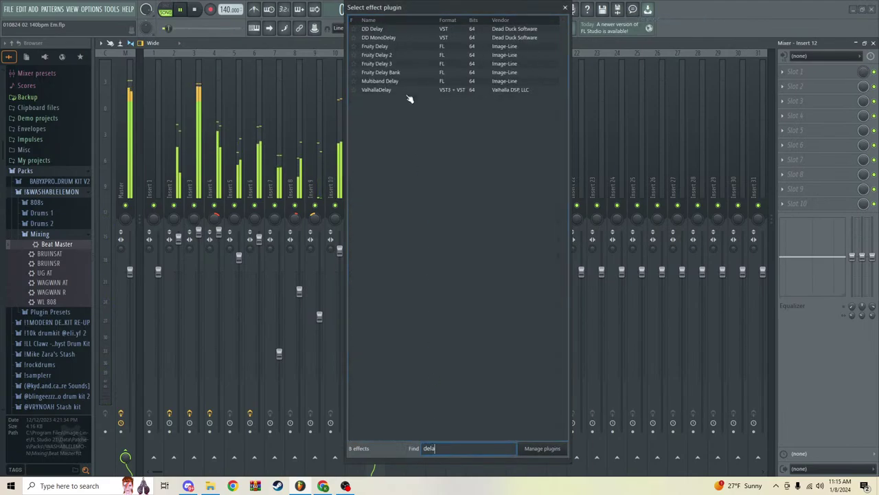
{"action": "left_click", "coordinate": [386, 90]}
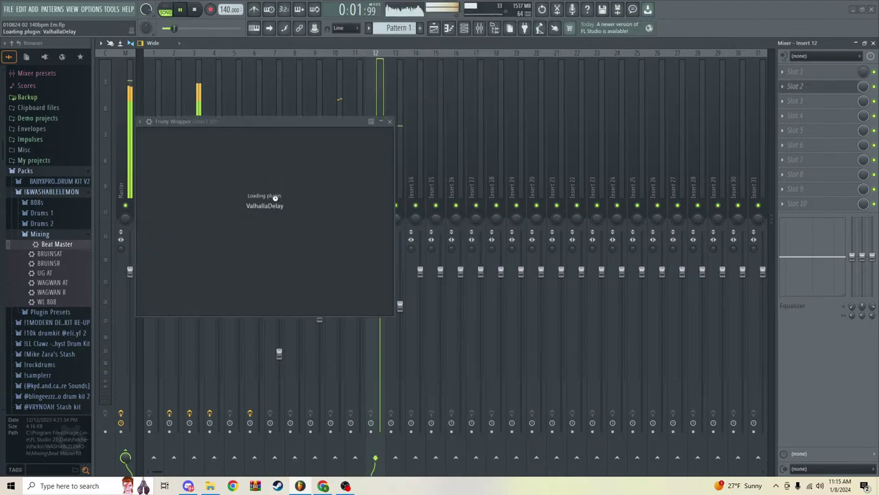
Step: Apply the TAPE-Whole-note Delay preset in ValhallaDelay and lower its mix to about 50.8%
{"action": "left_click", "coordinate": [472, 289]}
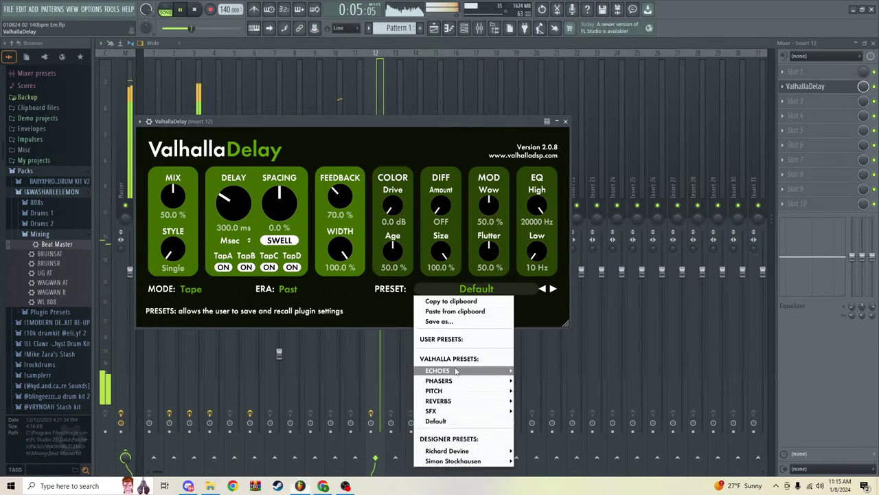
{"action": "mouse_move", "coordinate": [480, 371]}
{"action": "mouse_move", "coordinate": [545, 351]}
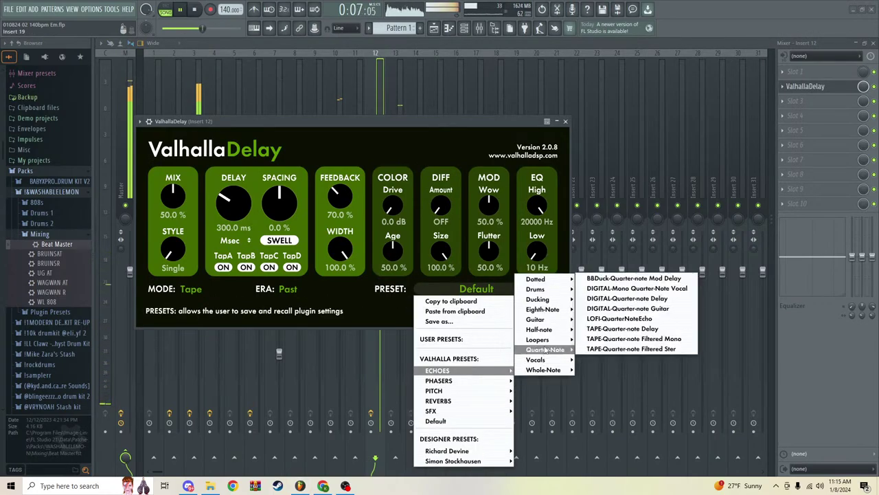
{"action": "mouse_move", "coordinate": [548, 373]}
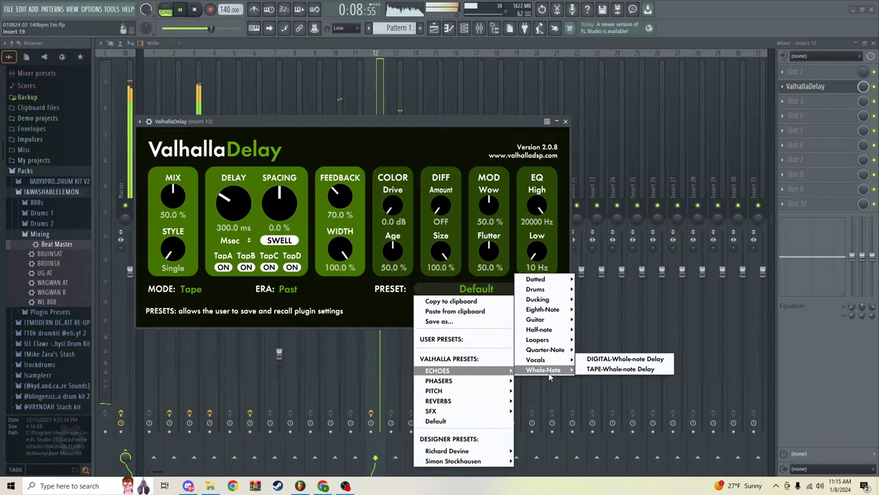
{"action": "left_click", "coordinate": [601, 369]}
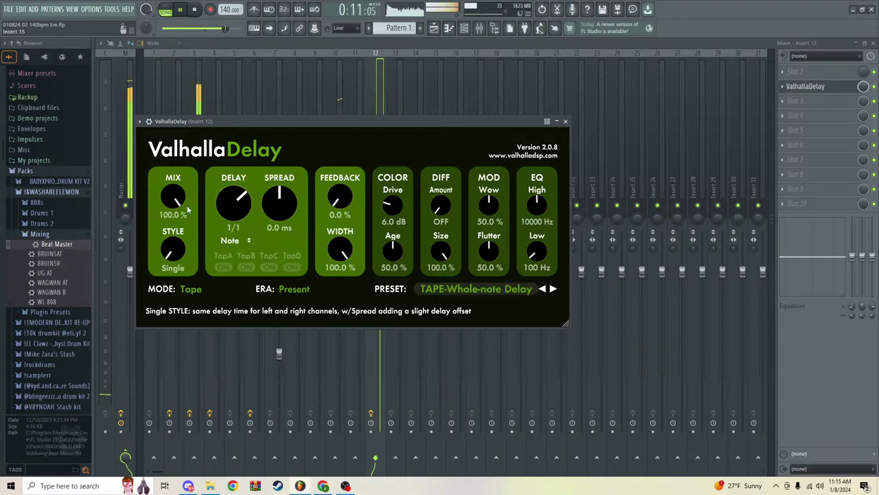
{"action": "left_click_drag", "start_coordinate": [187, 209], "coordinate": [180, 269]}
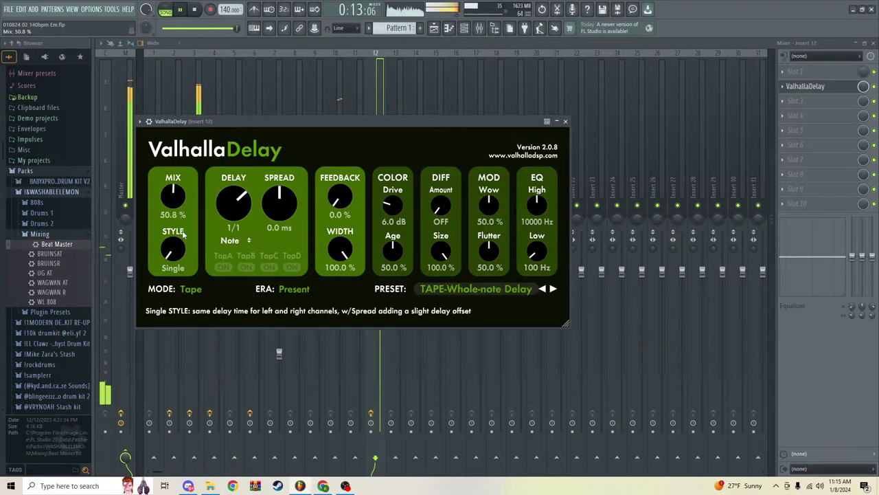
Step: Switch the ValhallaDelay on mixer track Insert 12 to the TAPE-Half-note Delay preset and lower its mix to about 50.8%
{"action": "left_click", "coordinate": [566, 123]}
{"action": "left_click", "coordinate": [464, 28]}
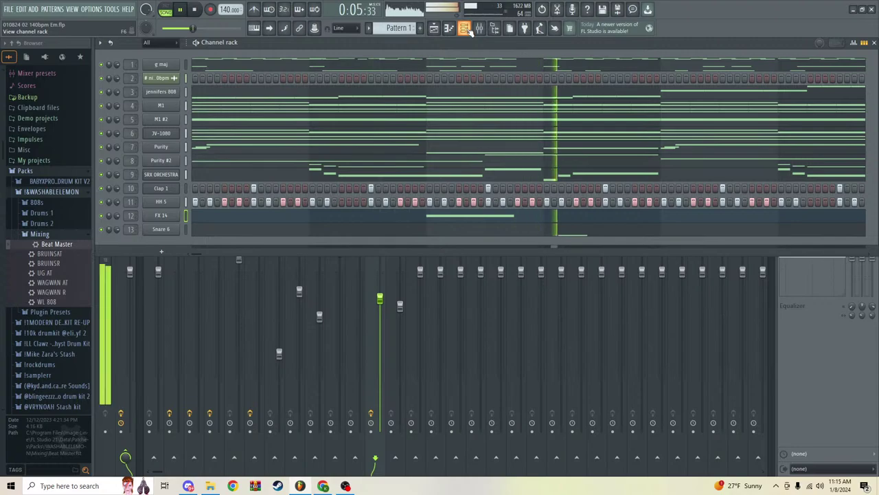
{"action": "left_click", "coordinate": [478, 30]}
{"action": "left_click", "coordinate": [831, 88]}
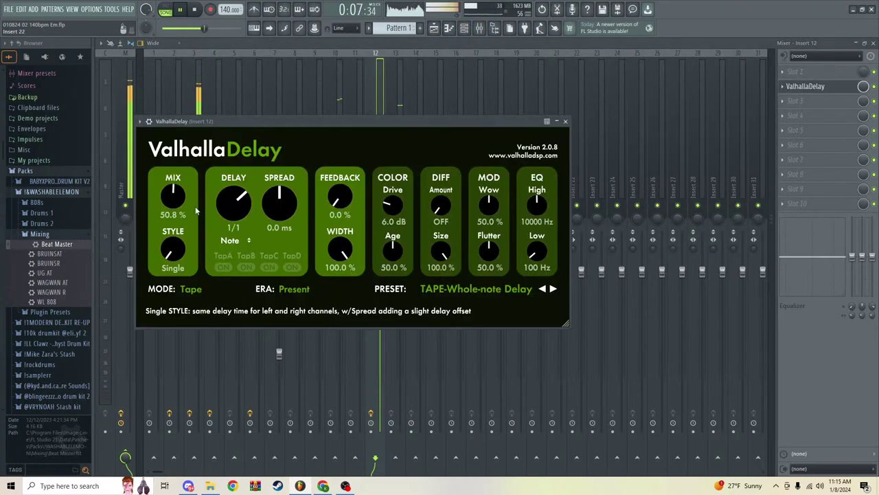
{"action": "left_click", "coordinate": [453, 287]}
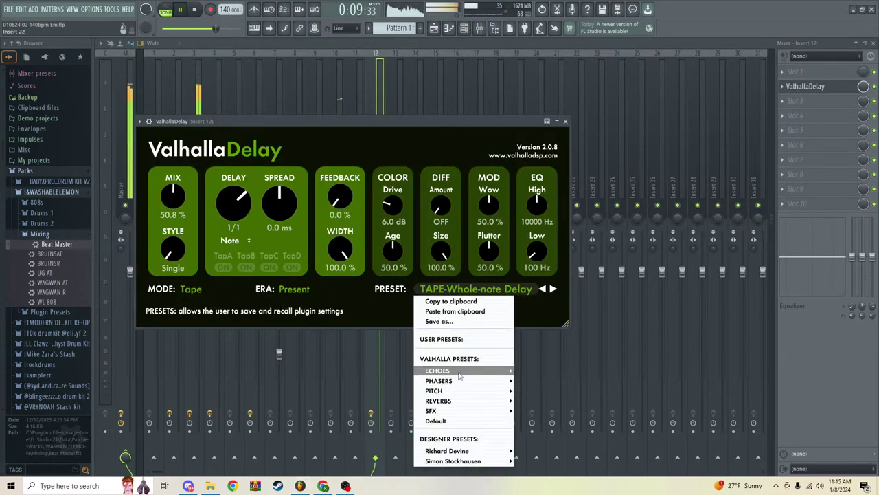
{"action": "mouse_move", "coordinate": [467, 370]}
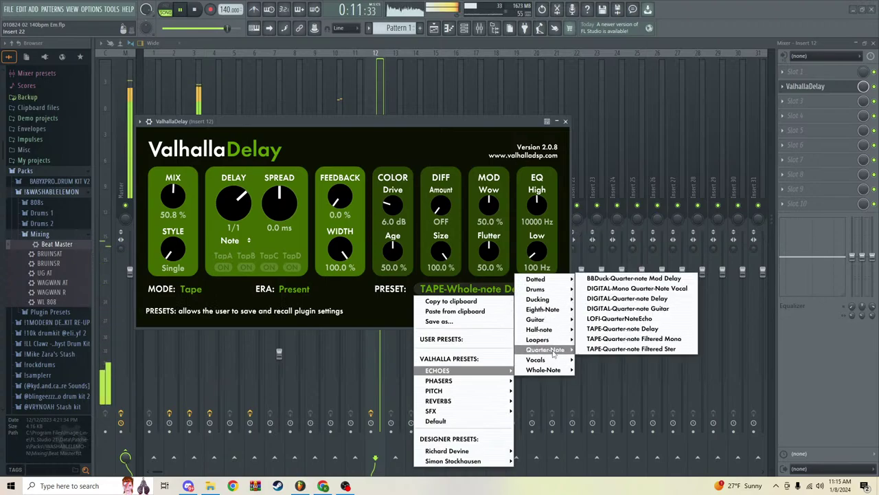
{"action": "mouse_move", "coordinate": [552, 332]}
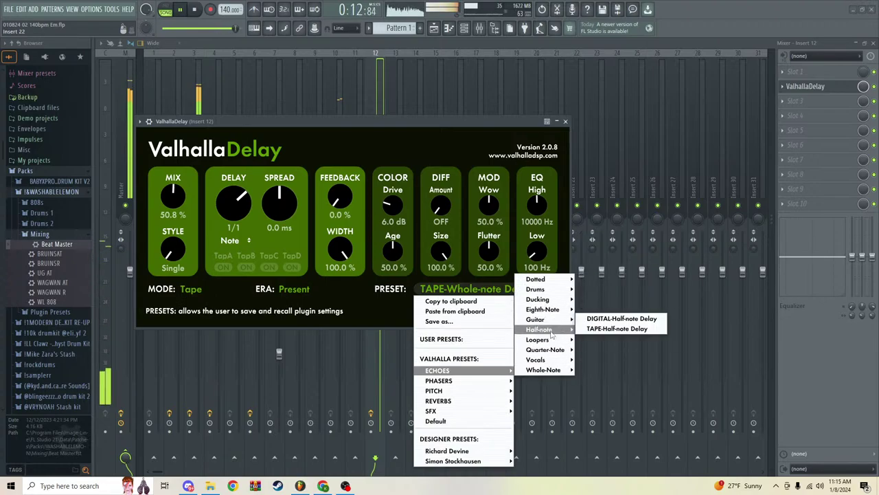
{"action": "left_click", "coordinate": [607, 329]}
{"action": "left_click_drag", "start_coordinate": [174, 200], "coordinate": [174, 268]}
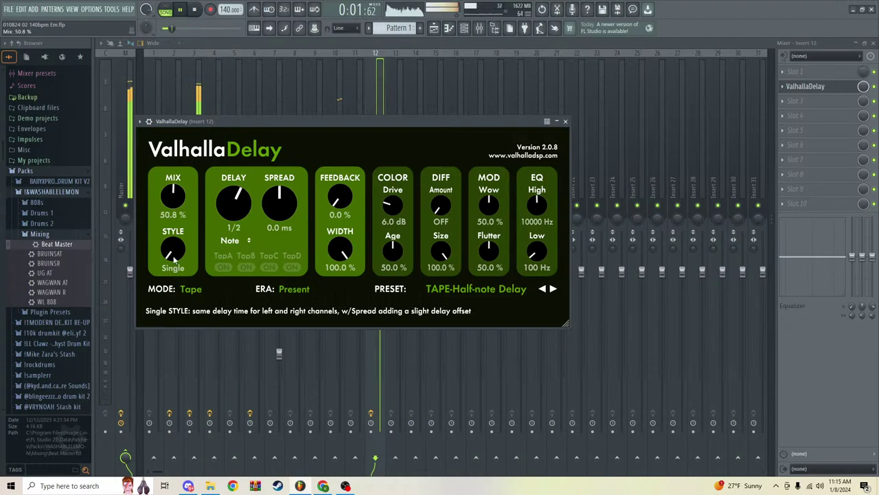
{"action": "left_click", "coordinate": [566, 122]}
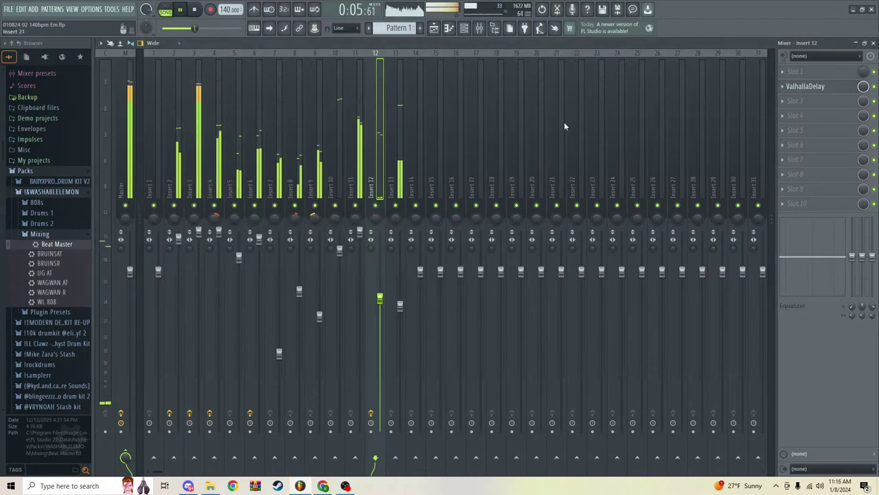
Step: Reopen the ValhallaDelay on mixer track Insert 12 and bring up its preset list
{"action": "left_click", "coordinate": [835, 91]}
{"action": "left_click", "coordinate": [467, 289]}
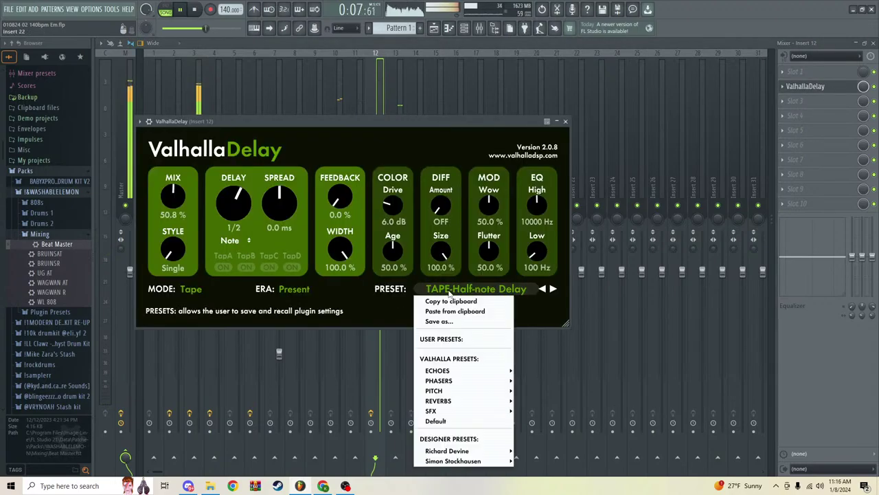
Step: Try the TAPE-Quarter-note Filtered Mono echo preset in ValhallaDelay on Insert 12
{"action": "mouse_move", "coordinate": [448, 371]}
{"action": "mouse_move", "coordinate": [550, 350]}
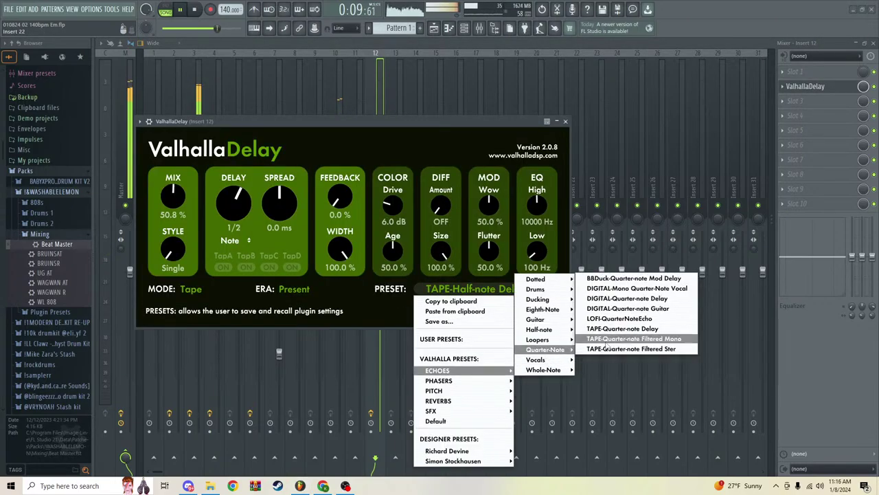
{"action": "left_click", "coordinate": [616, 341]}
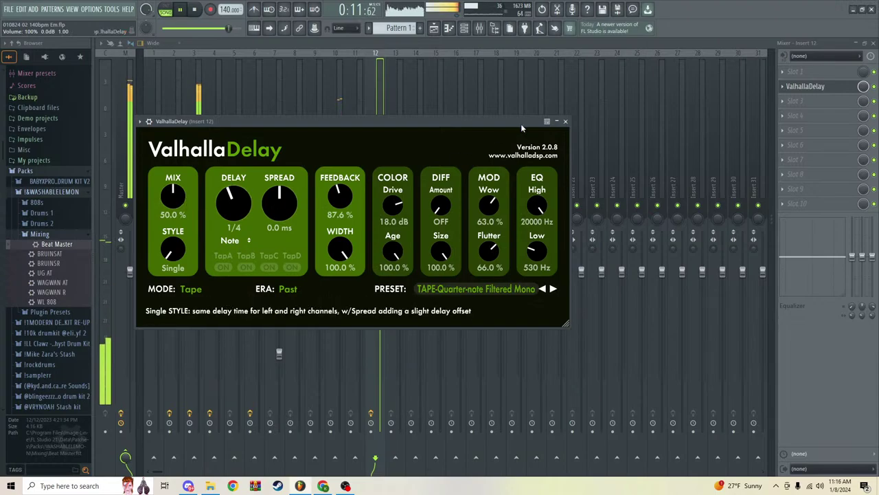
{"action": "left_click", "coordinate": [565, 121]}
{"action": "left_click", "coordinate": [434, 27]}
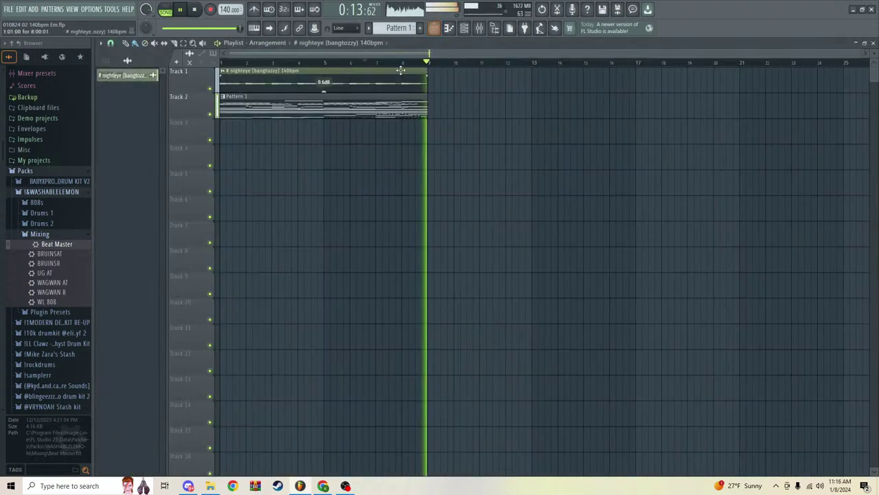
{"action": "left_click", "coordinate": [478, 28]}
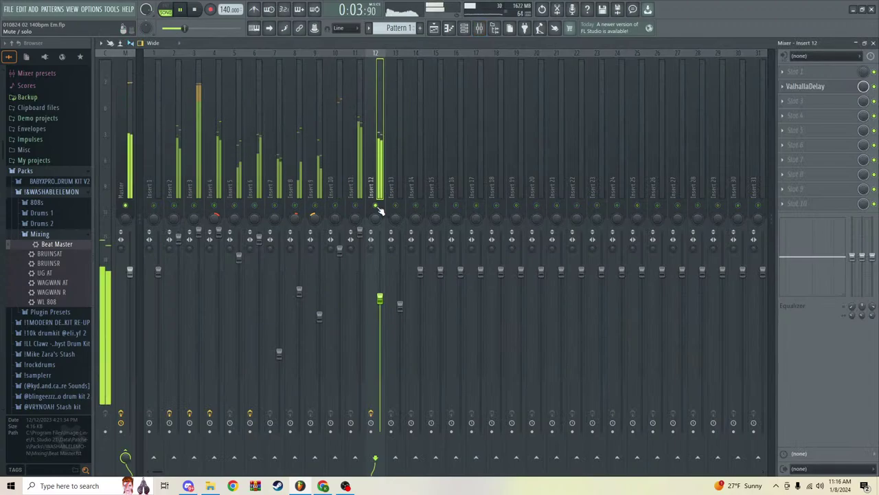
Step: Load the DIGITAL-Half-note Delay preset in ValhallaDelay on Insert 12, set its mix to 50.8 %, and return to the playlist
{"action": "left_click", "coordinate": [823, 86]}
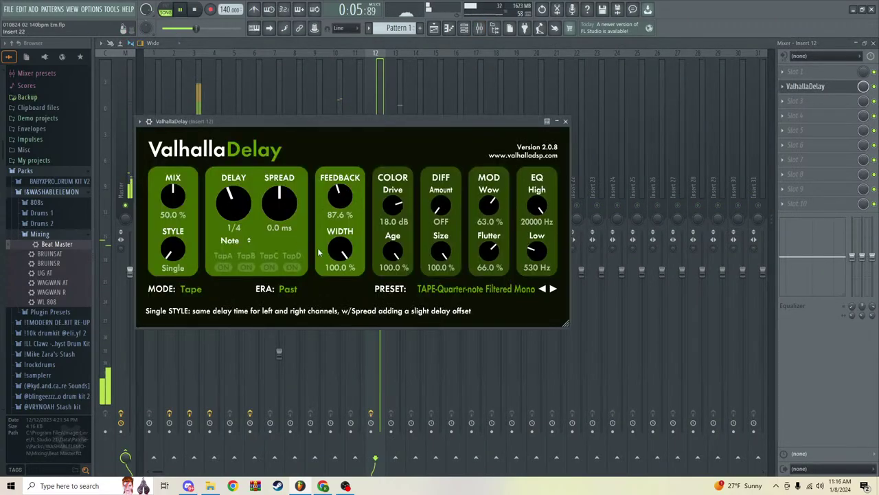
{"action": "left_click", "coordinate": [485, 289]}
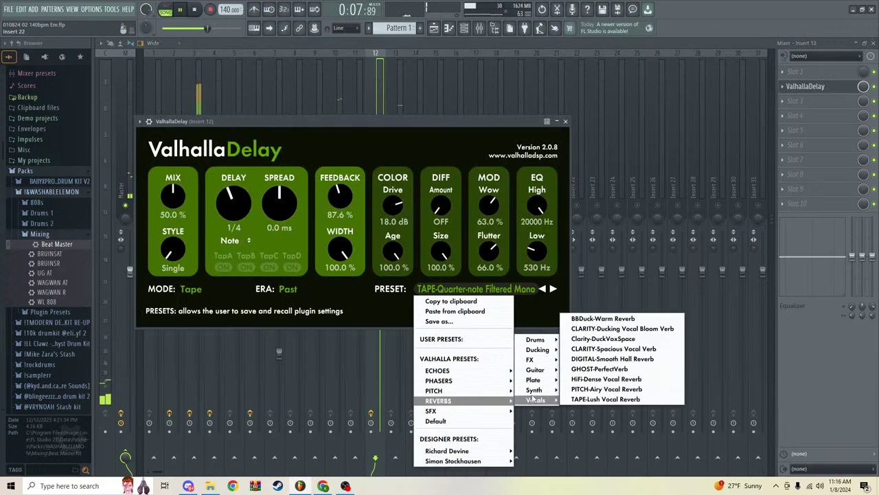
{"action": "mouse_move", "coordinate": [452, 390]}
{"action": "mouse_move", "coordinate": [474, 370]}
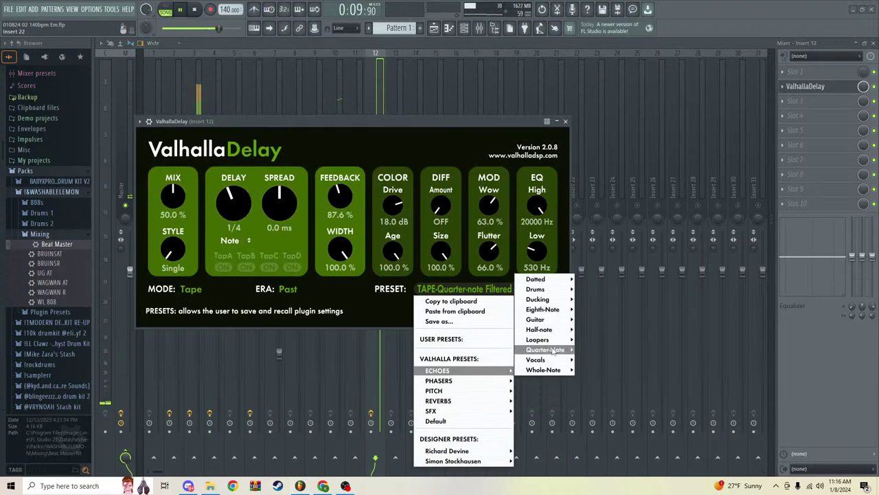
{"action": "left_click", "coordinate": [616, 320]}
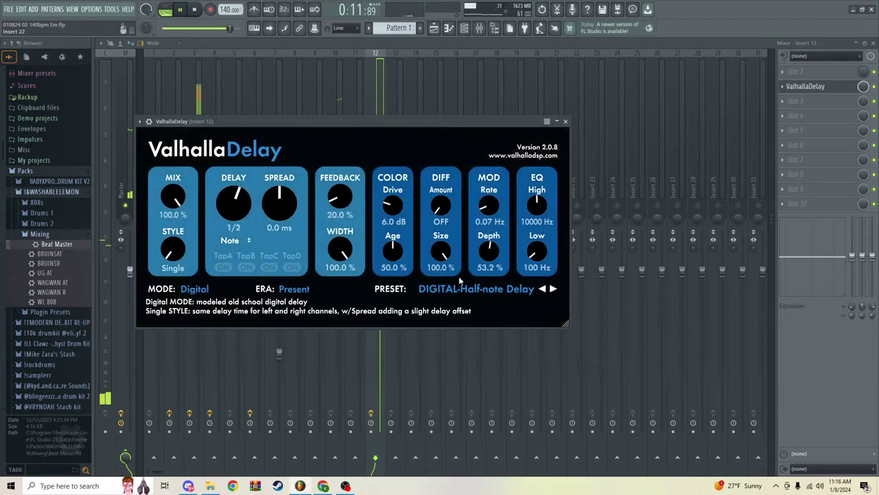
{"action": "left_click_drag", "start_coordinate": [173, 197], "coordinate": [167, 249]}
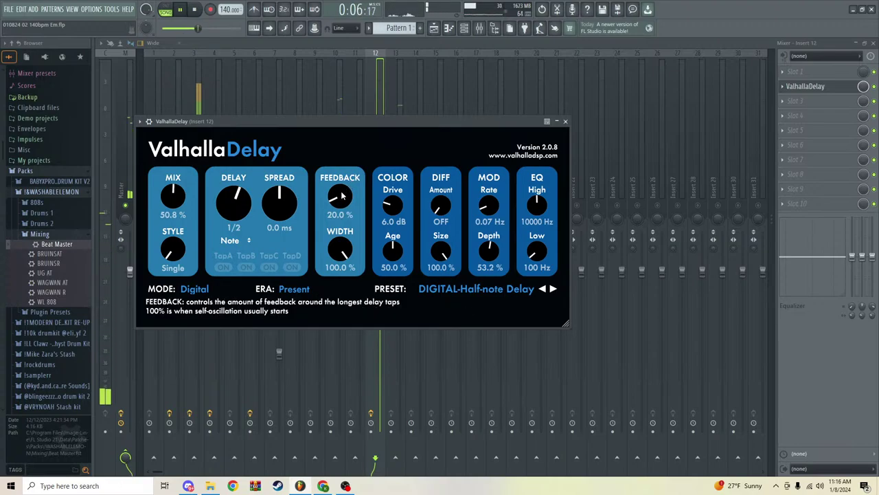
{"action": "left_click", "coordinate": [565, 121]}
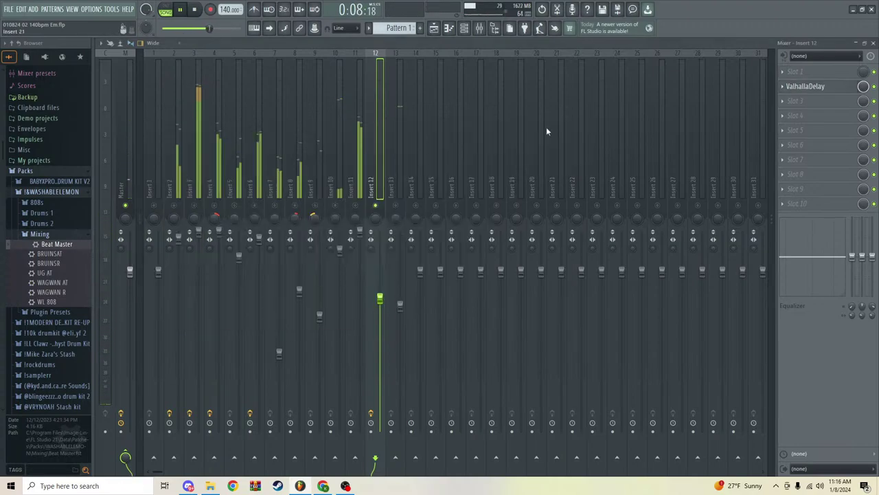
{"action": "left_click", "coordinate": [436, 30]}
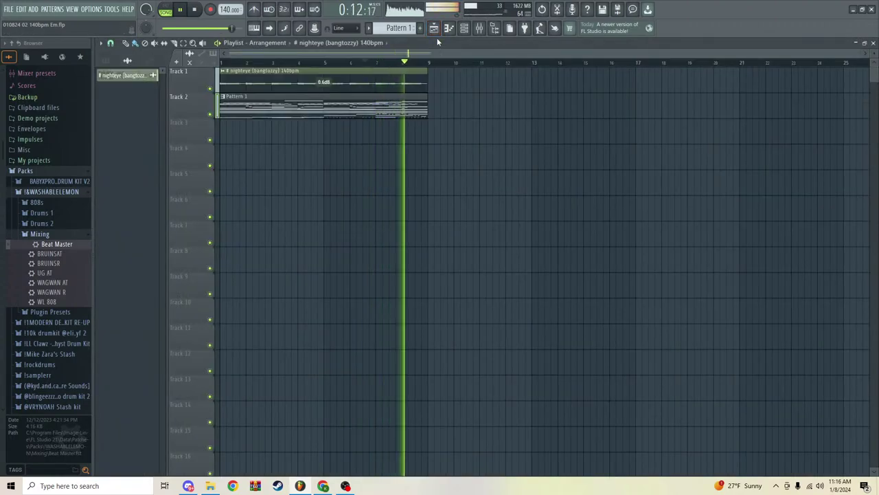
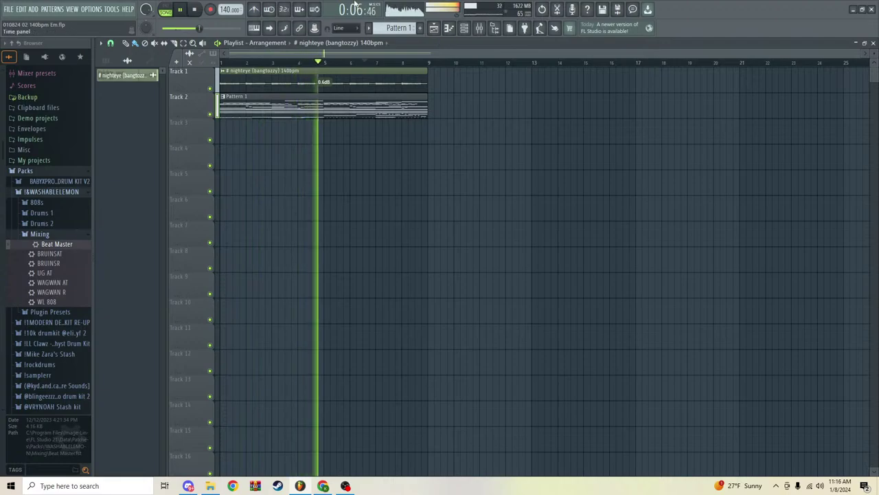
Step: Save the project and split Pattern 1 into separate patterns by channel
{"action": "key", "text": "ctrl+s"}
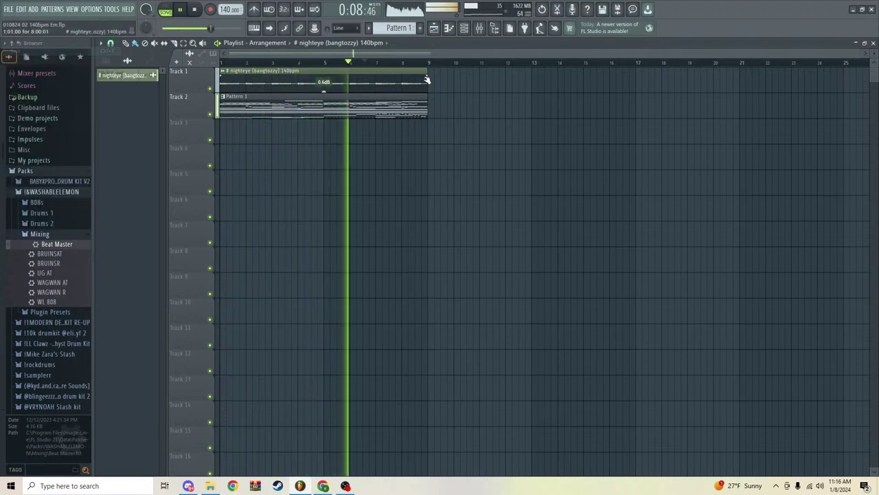
{"action": "left_click", "coordinate": [369, 27]}
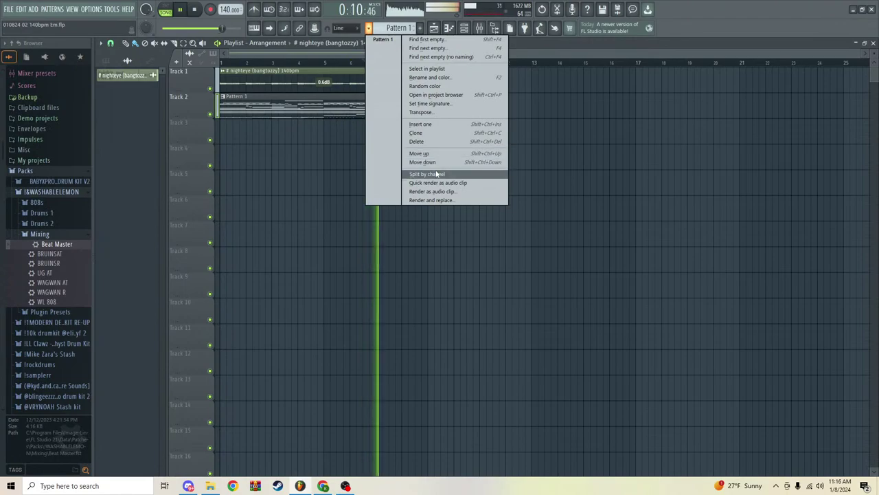
{"action": "left_click", "coordinate": [436, 174]}
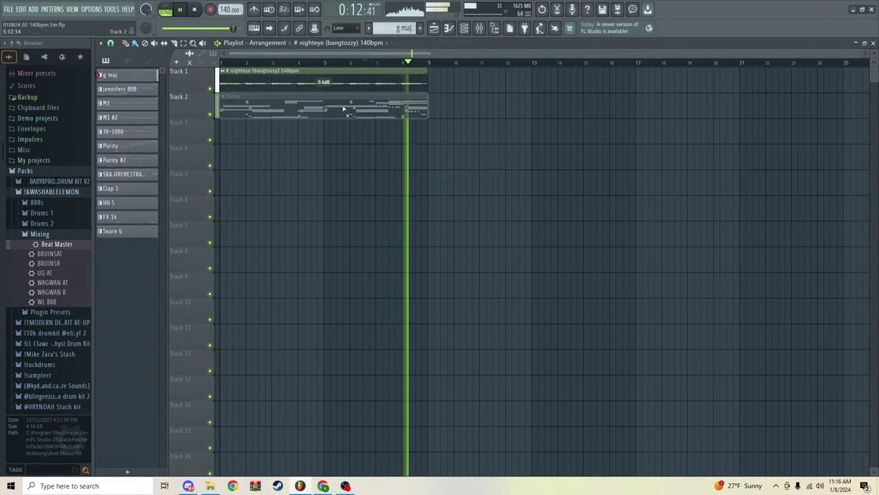
Step: Delete the split pattern clips stacked on Track 2, leaving only the audio sample on Track 1
{"action": "right_click", "coordinate": [343, 108]}
{"action": "right_click", "coordinate": [344, 110]}
{"action": "right_click", "coordinate": [345, 110]}
{"action": "right_click", "coordinate": [346, 112]}
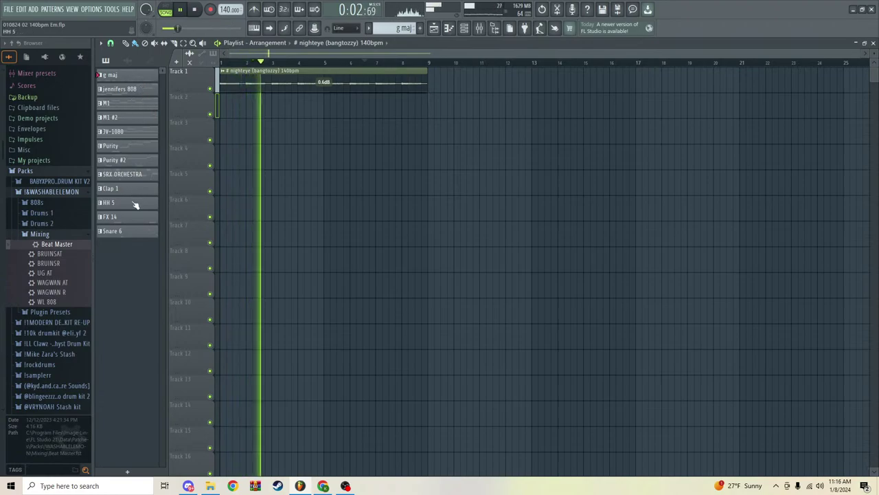
Step: Place the FX 14 pattern on Track 2, HH 5 on Track 5 and Snare 6 on Track 6, starting at bar 1
{"action": "left_click_drag", "start_coordinate": [122, 217], "coordinate": [242, 98]}
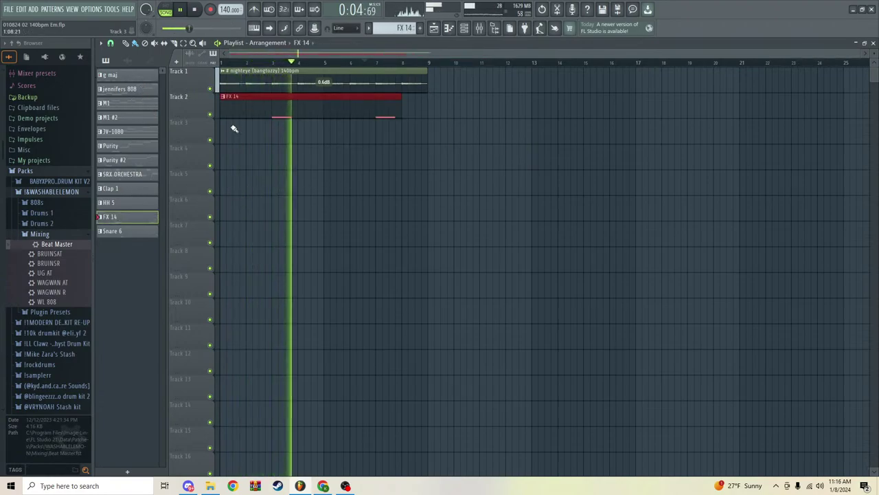
{"action": "left_click_drag", "start_coordinate": [114, 202], "coordinate": [180, 173]}
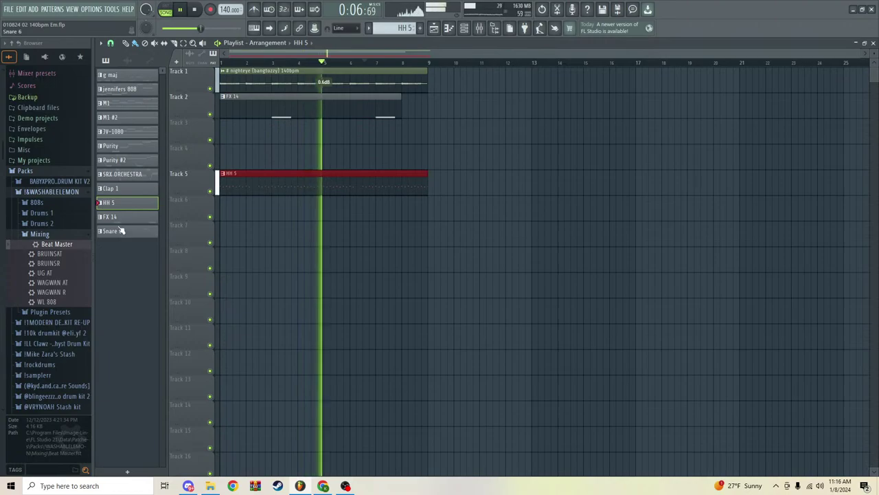
{"action": "left_click_drag", "start_coordinate": [120, 231], "coordinate": [250, 212]}
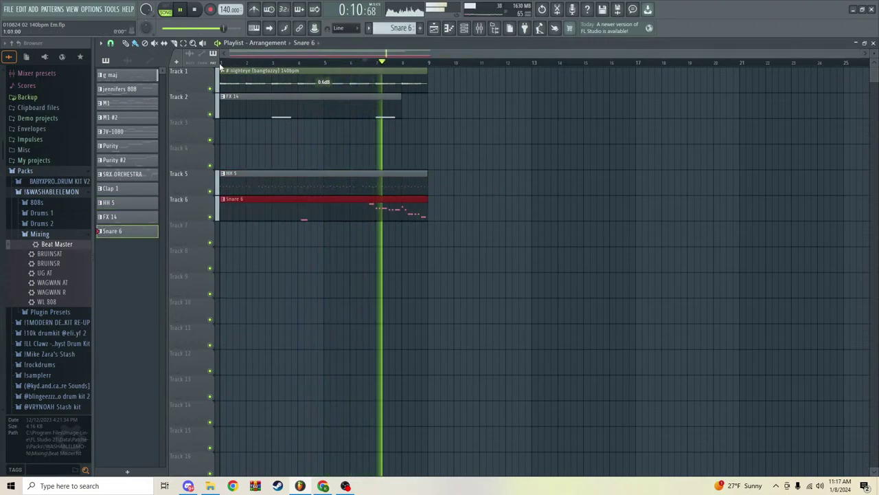
Step: Place the Clap 1 pattern on Track 4 and the M1 pattern on Track 3, both starting at bar 1
{"action": "mouse_move", "coordinate": [134, 202]}
{"action": "left_mouse_down"}
{"action": "mouse_move", "coordinate": [146, 205]}
{"action": "mouse_move", "coordinate": [141, 214]}
{"action": "left_mouse_up"}
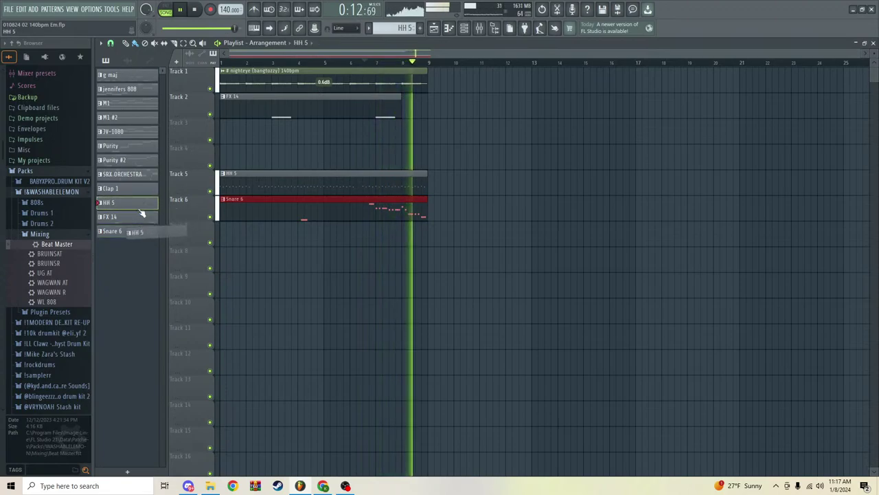
{"action": "left_click", "coordinate": [135, 189]}
{"action": "left_click", "coordinate": [231, 162]}
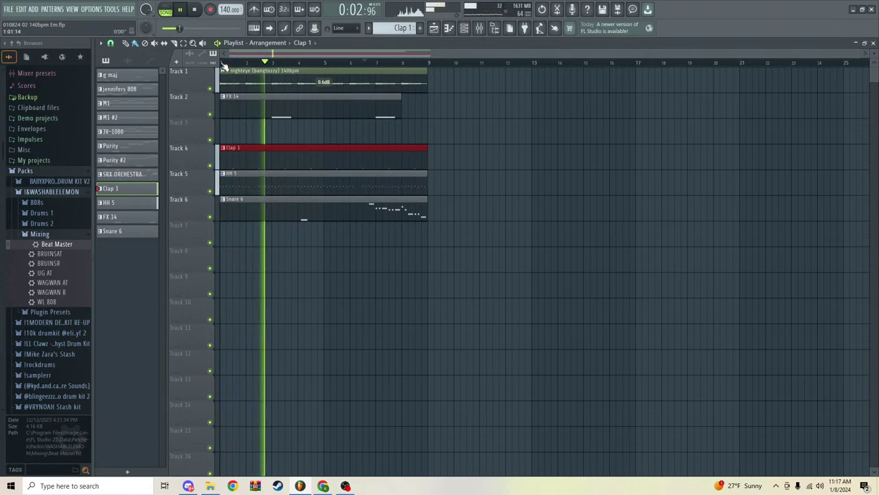
{"action": "left_click", "coordinate": [222, 64]}
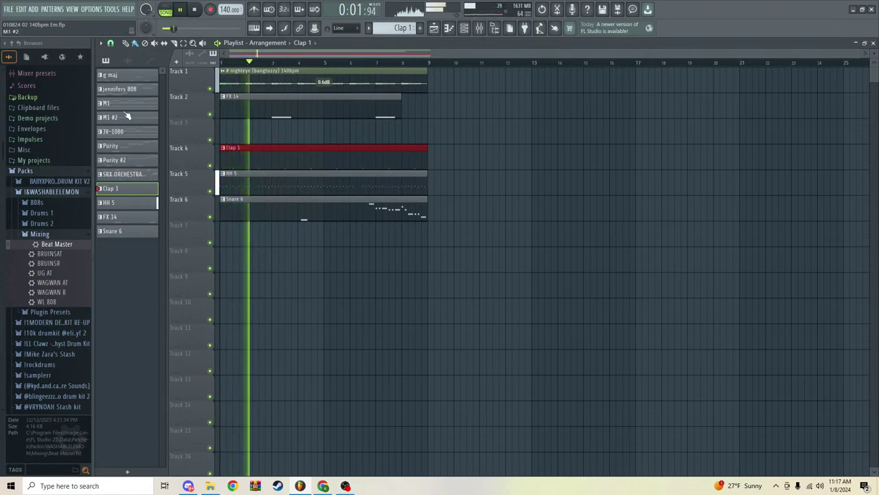
{"action": "left_click_drag", "start_coordinate": [134, 103], "coordinate": [232, 129]}
{"action": "left_click", "coordinate": [222, 63]}
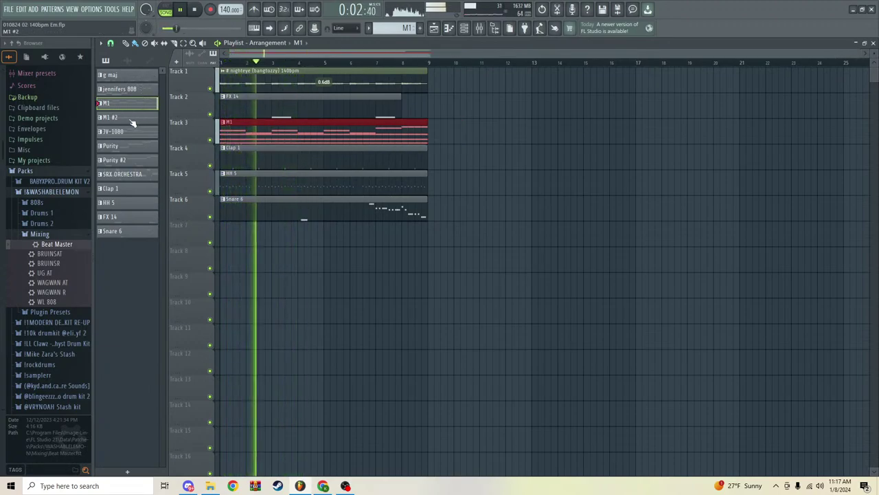
Step: Try the M1 #2 pattern on Track 8 and replace it with the JV-1080 pattern starting at bar 1
{"action": "left_click_drag", "start_coordinate": [132, 122], "coordinate": [245, 253]}
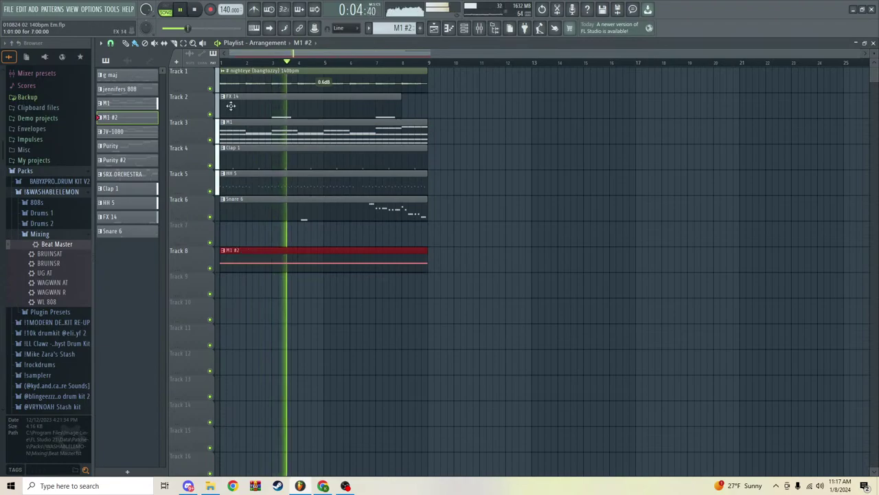
{"action": "right_click", "coordinate": [270, 261]}
{"action": "left_click_drag", "start_coordinate": [127, 131], "coordinate": [250, 263]}
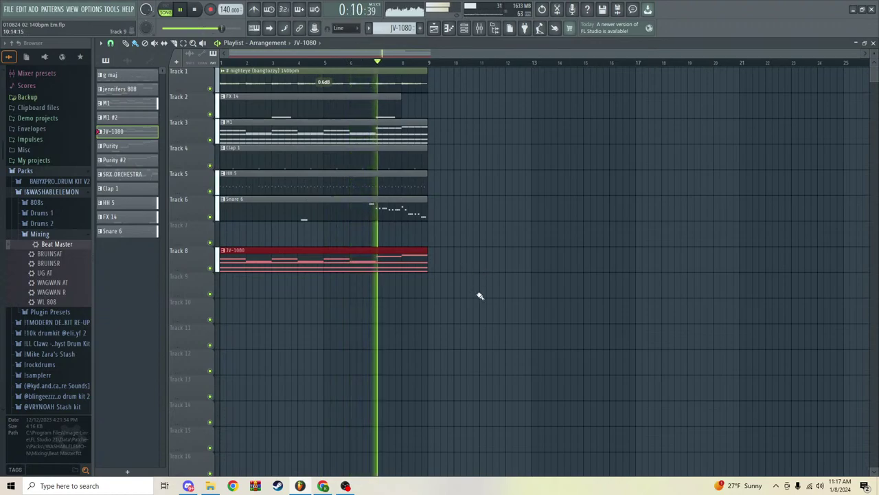
Step: Duplicate all playlist clips into bars 9 to 16 and clear the selection
{"action": "key", "text": "ctrl+a"}
{"action": "key", "text": "ctrl+b"}
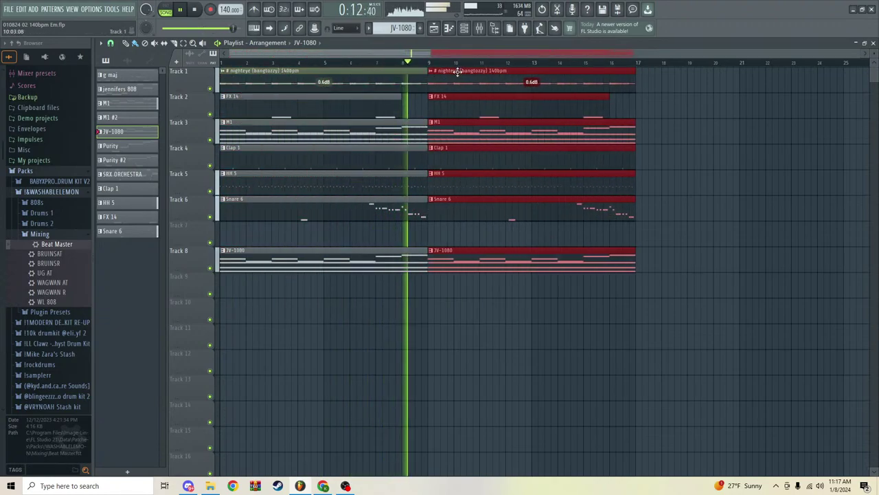
{"action": "left_click", "coordinate": [508, 296], "text": "ctrl"}
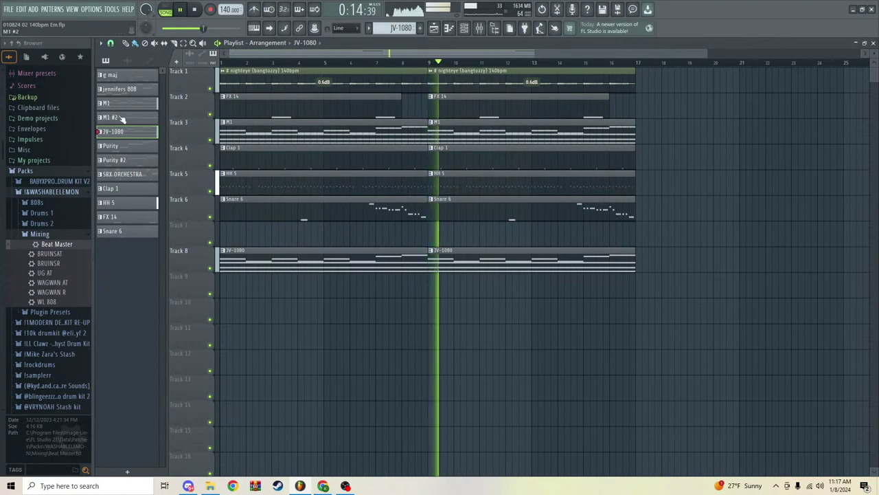
Step: Place the jennifers 808 pattern on Track 7 at bar 1 and delete the second Snare 6 clip on Track 6
{"action": "left_click_drag", "start_coordinate": [119, 88], "coordinate": [268, 233]}
{"action": "right_click", "coordinate": [631, 216]}
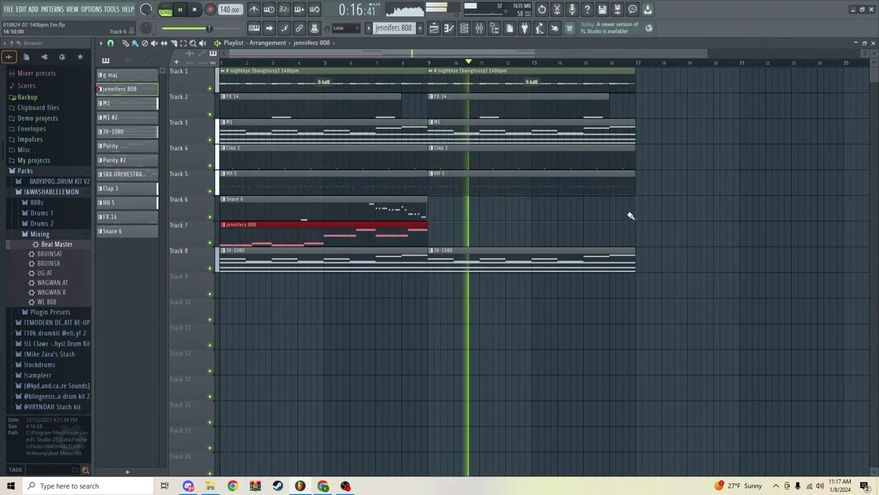
Step: Copy the Snare 6 clip to bar 17 and duplicate the clips of bars 9 to 16 into the following eight bars
{"action": "scroll", "coordinate": [396, 142], "scroll_direction": "down", "scroll_amount": 1}
{"action": "mouse_move", "coordinate": [328, 211]}
{"action": "left_mouse_down"}
{"action": "mouse_move", "coordinate": [678, 215]}
{"action": "mouse_move", "coordinate": [628, 217]}
{"action": "mouse_move", "coordinate": [625, 208]}
{"action": "left_mouse_up"}
{"action": "left_click_drag", "start_coordinate": [496, 322], "coordinate": [414, 73]}
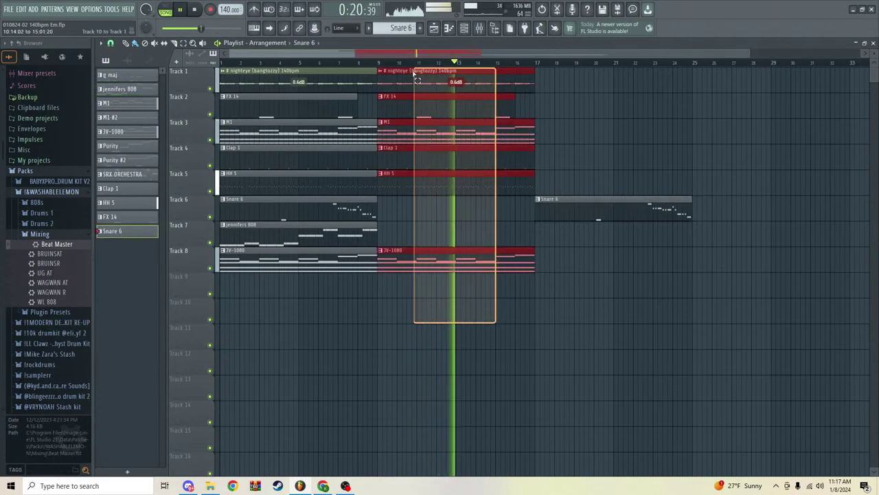
{"action": "key", "text": "ctrl+b"}
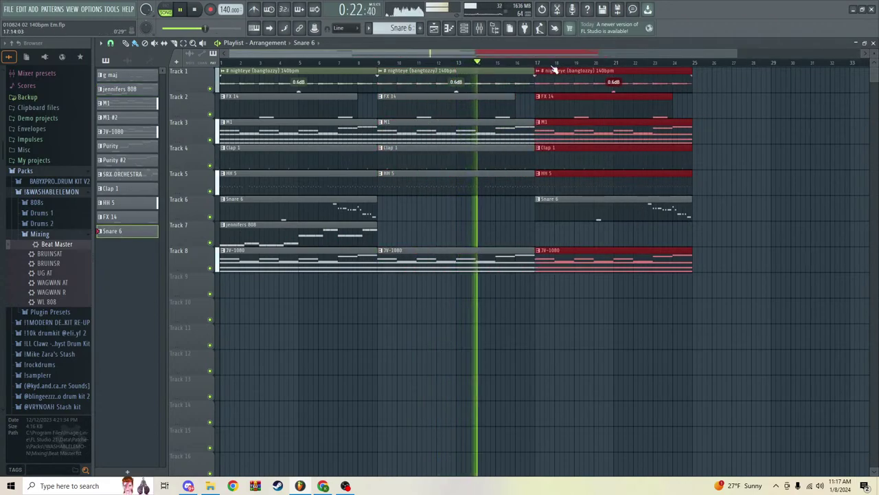
Step: Delete all clips from bar 17 onward
{"action": "scroll", "coordinate": [553, 67], "scroll_direction": "down", "scroll_amount": 2}
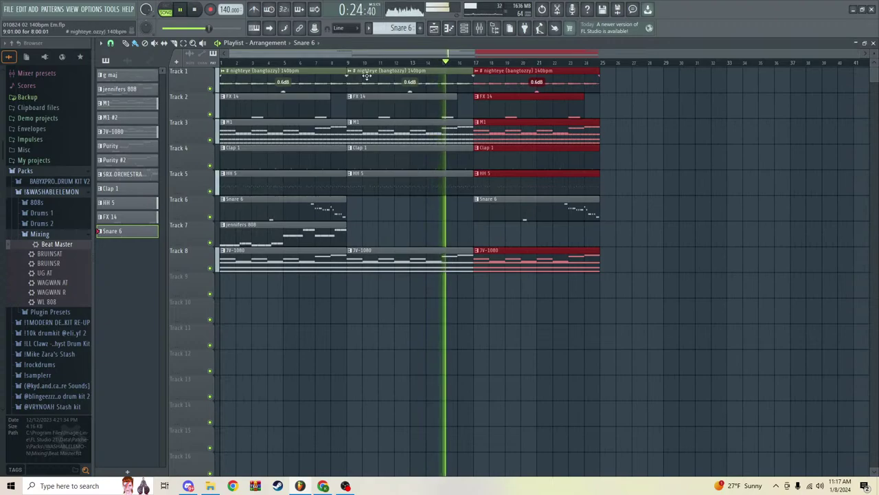
{"action": "left_click", "coordinate": [321, 59]}
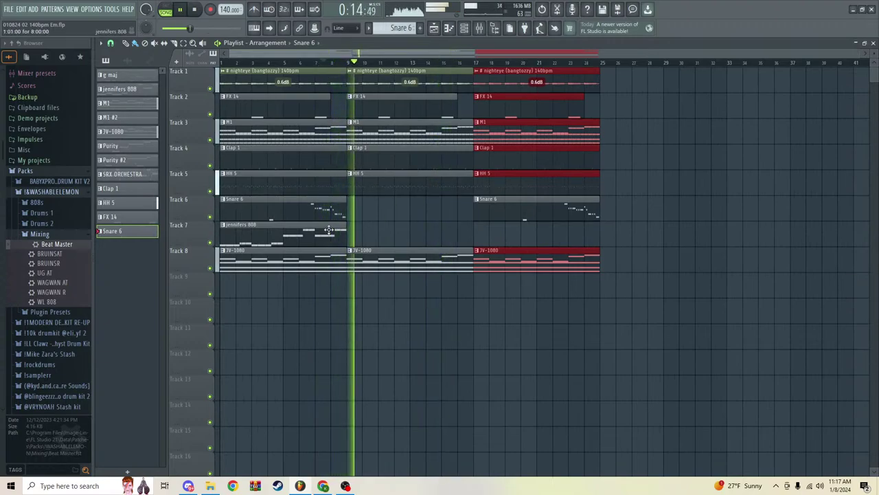
{"action": "key", "text": "Delete"}
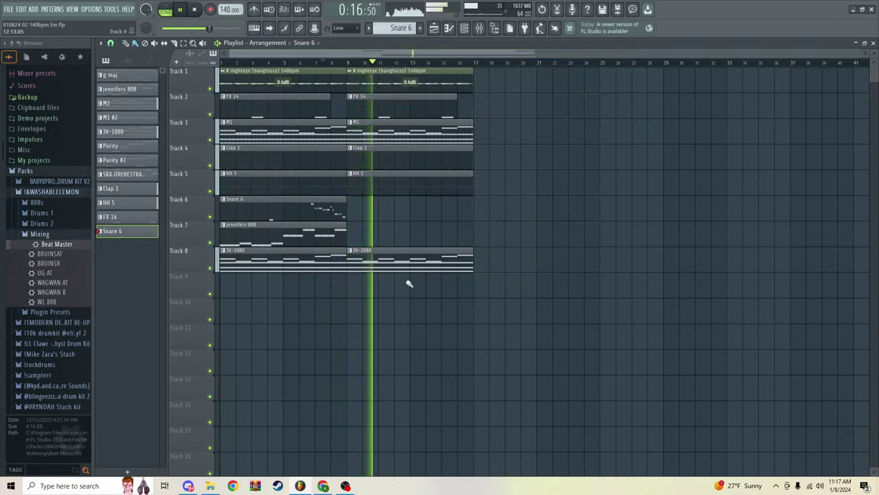
Step: Delete the clips from bar 9 onward and copy the nighteye sample clip on Track 1 to bar 9
{"action": "left_click", "coordinate": [221, 62]}
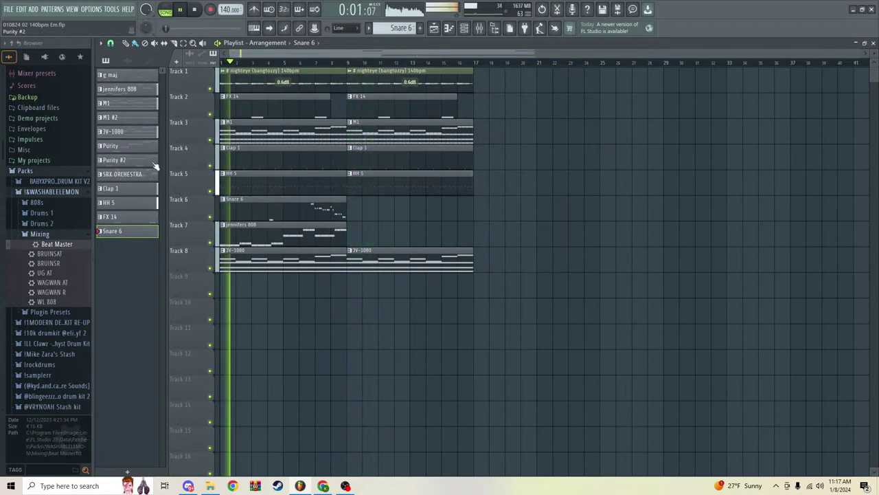
{"action": "left_click_drag", "start_coordinate": [430, 288], "coordinate": [406, 82]}
{"action": "left_click_drag", "start_coordinate": [244, 82], "coordinate": [368, 84]}
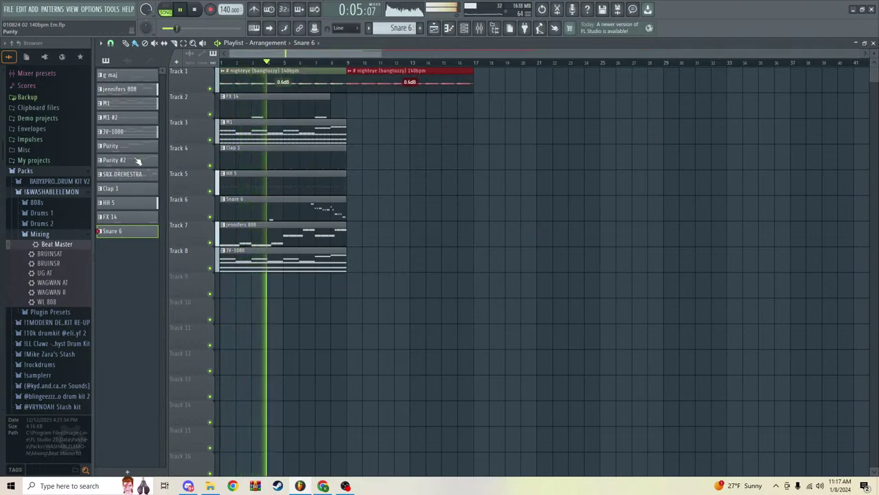
Step: Place the separate patterns from g maj to FX 14 at bar 9 on Tracks 2 to 12 and duplicate the section to bar 17
{"action": "left_click_drag", "start_coordinate": [137, 233], "coordinate": [347, 105]}
{"action": "left_click_drag", "start_coordinate": [465, 385], "coordinate": [508, 69]}
{"action": "key", "text": "ctrl+b"}
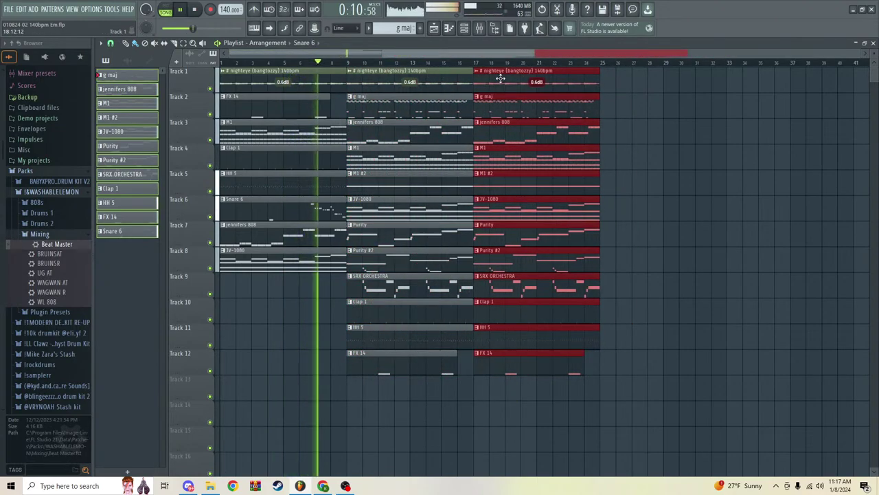
{"action": "left_click", "coordinate": [445, 392], "text": "ctrl"}
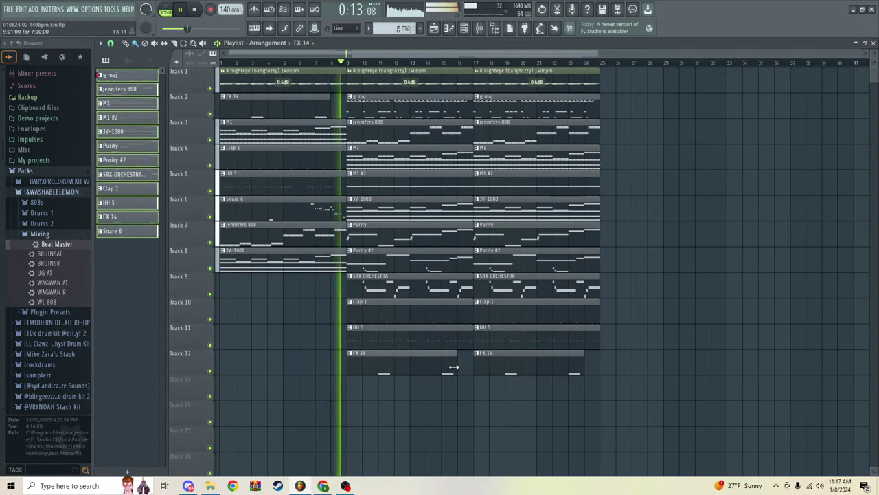
Step: Extend both FX 14 clips on Track 12 to a full eight bars and copy one to bar 1 on the same track
{"action": "left_click_drag", "start_coordinate": [452, 367], "coordinate": [474, 367]}
{"action": "left_click_drag", "start_coordinate": [579, 368], "coordinate": [599, 368]}
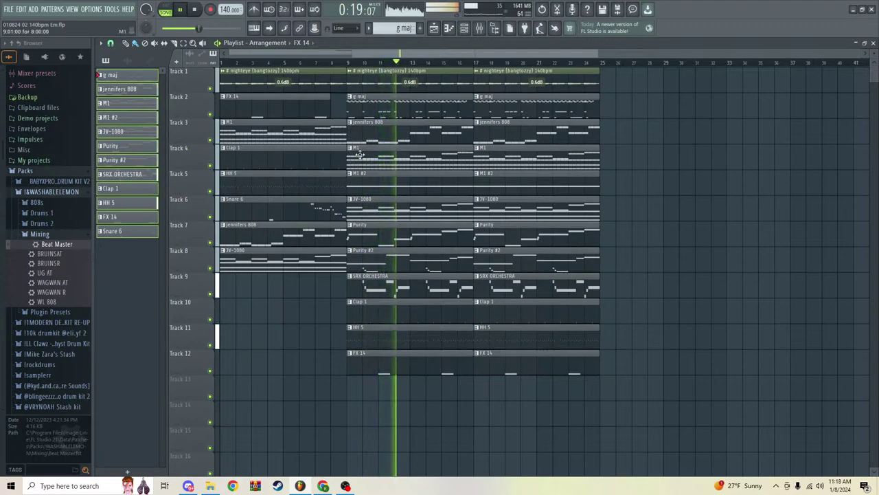
{"action": "left_click_drag", "start_coordinate": [380, 360], "coordinate": [254, 361], "text": "shift"}
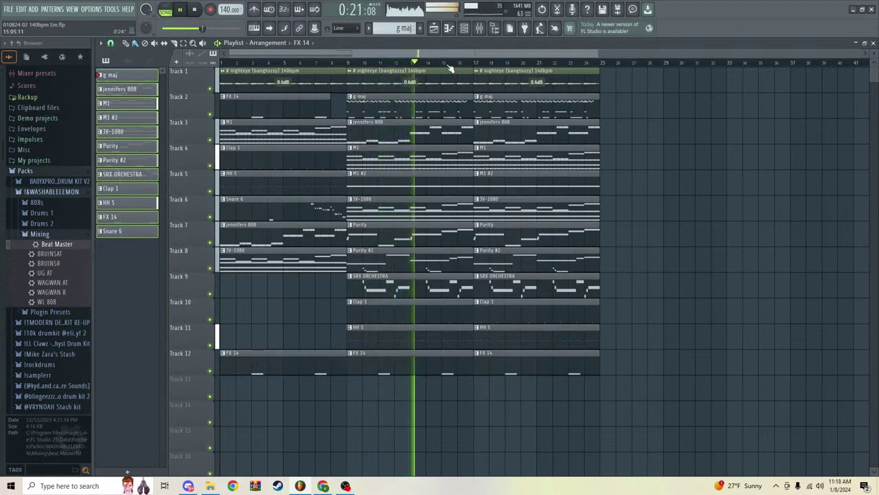
Step: Duplicate all clips of bars 9 to 24 into bars 25 to 40
{"action": "left_click_drag", "start_coordinate": [608, 391], "coordinate": [397, 69]}
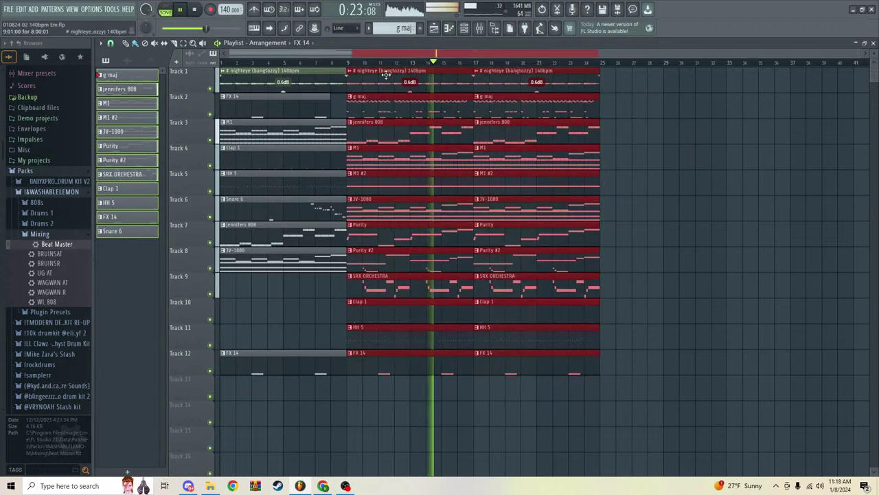
{"action": "key", "text": "ctrl+b"}
{"action": "left_click_drag", "start_coordinate": [534, 55], "coordinate": [573, 55]}
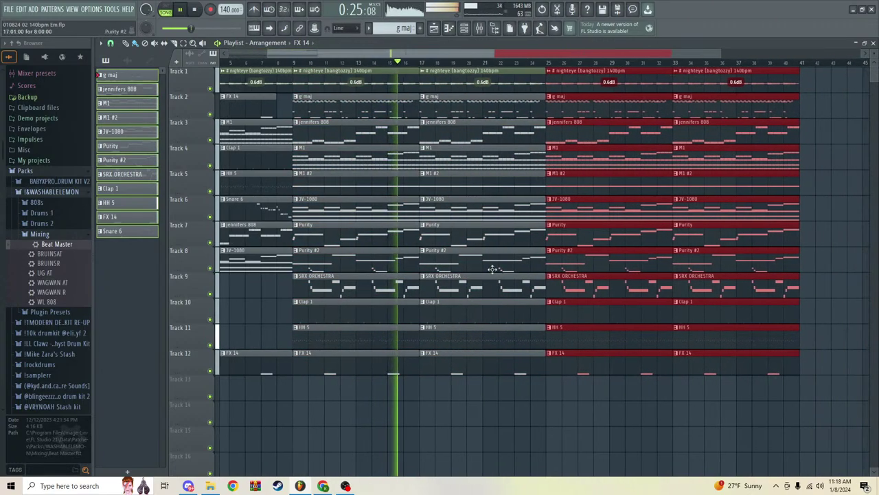
{"action": "key", "text": "ctrl+d"}
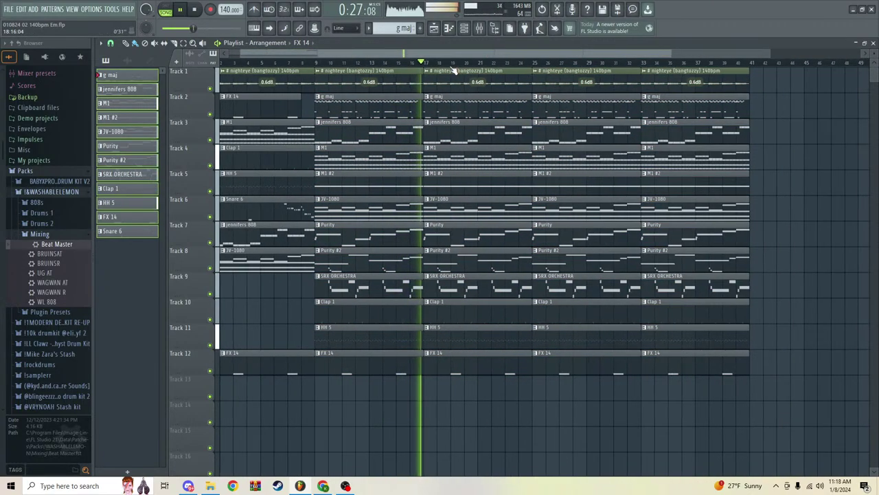
{"action": "scroll", "coordinate": [453, 72], "scroll_direction": "up", "scroll_amount": 2}
{"action": "scroll", "coordinate": [451, 70], "scroll_direction": "down", "scroll_amount": 2}
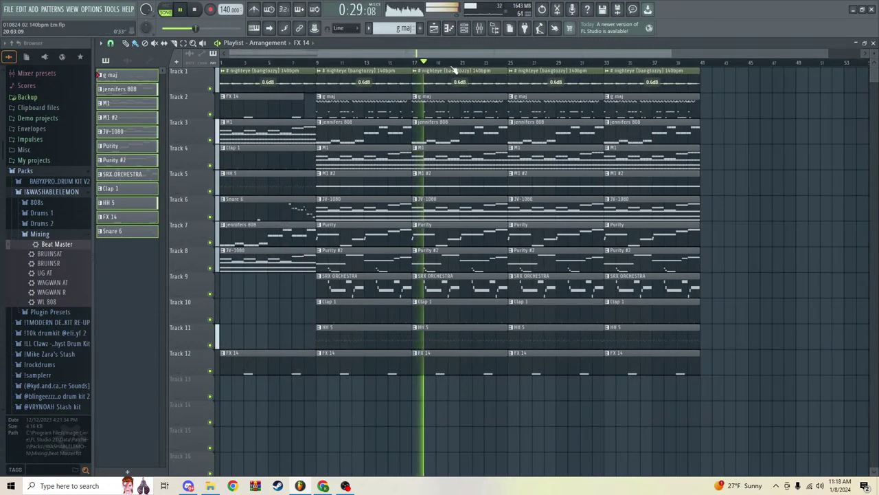
{"action": "scroll", "coordinate": [452, 68], "scroll_direction": "up", "scroll_amount": 2}
{"action": "scroll", "coordinate": [453, 67], "scroll_direction": "down", "scroll_amount": 2}
{"action": "left_click_drag", "start_coordinate": [444, 56], "coordinate": [476, 56]}
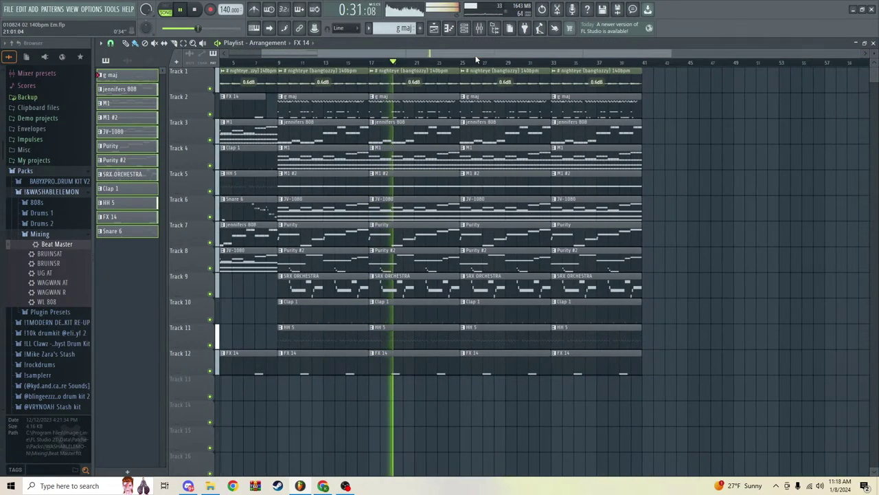
{"action": "scroll", "coordinate": [423, 65], "scroll_direction": "up", "scroll_amount": 2}
{"action": "scroll", "coordinate": [424, 67], "scroll_direction": "down", "scroll_amount": 2}
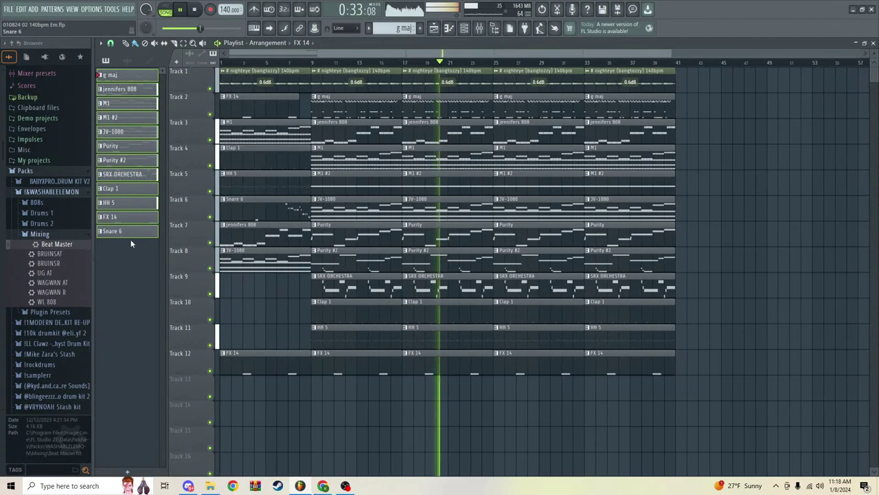
Step: Place the Snare 6 pattern on Track 13 at bar 17 and delete the Snare 6 clip on Track 6
{"action": "left_click", "coordinate": [131, 89]}
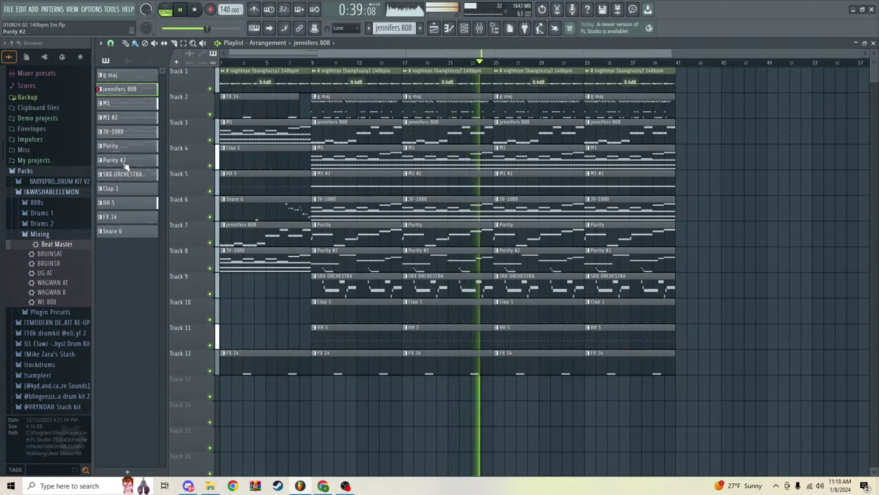
{"action": "left_click_drag", "start_coordinate": [116, 229], "coordinate": [423, 390]}
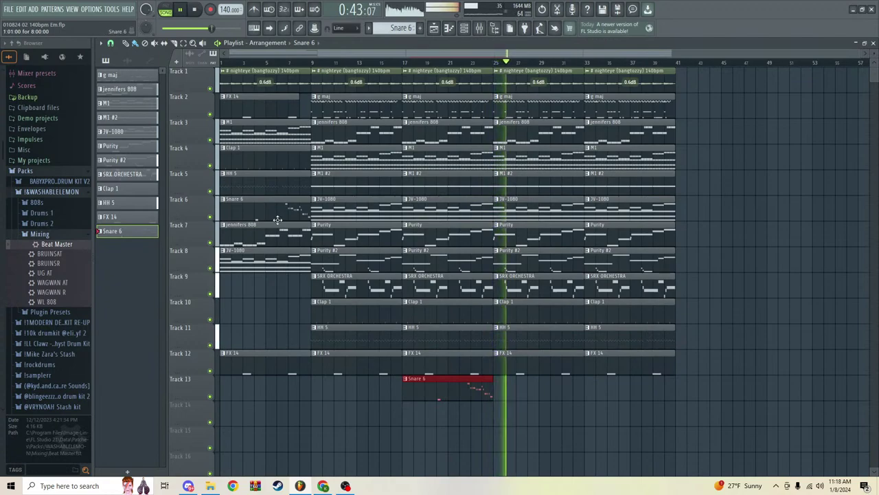
{"action": "right_click", "coordinate": [449, 399]}
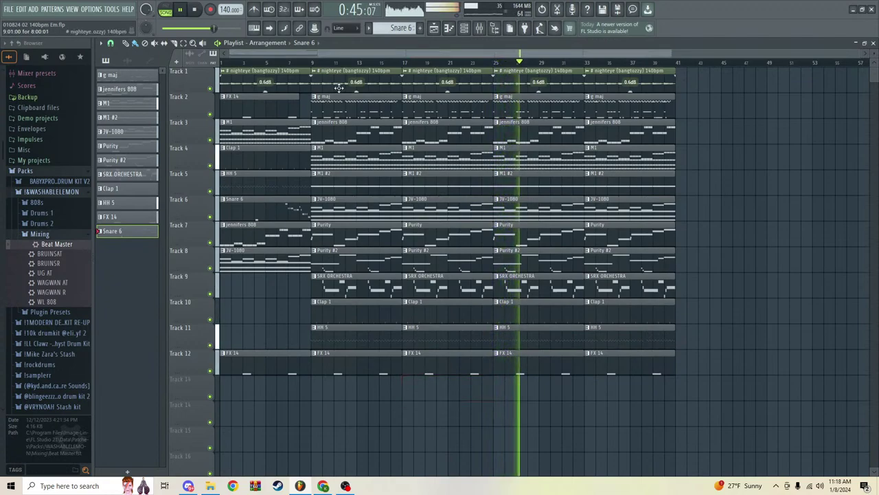
{"action": "left_click", "coordinate": [407, 390]}
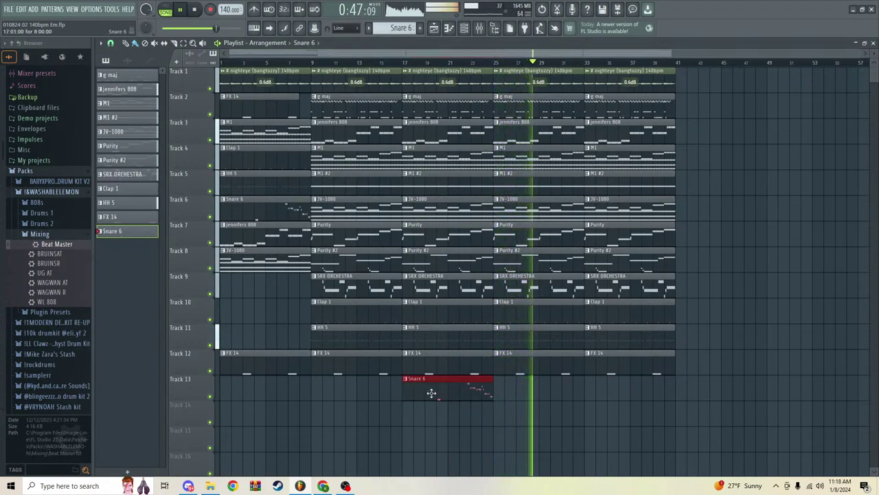
{"action": "right_click", "coordinate": [261, 212]}
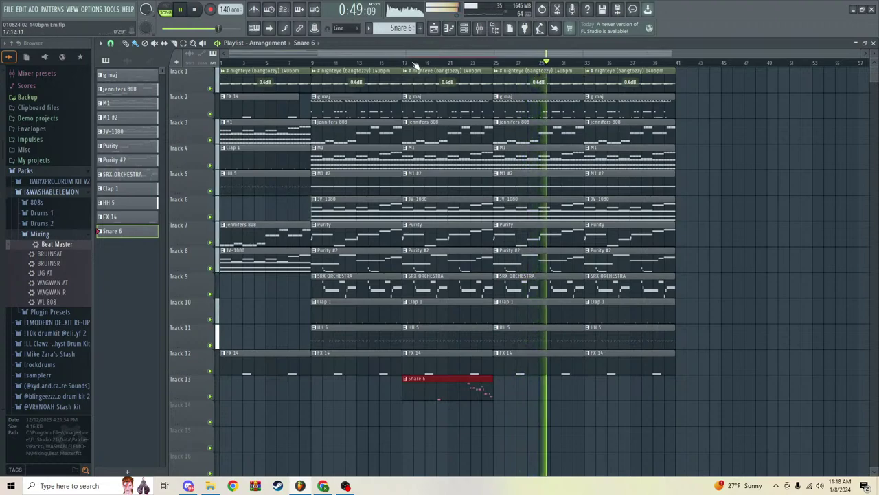
{"action": "left_click", "coordinate": [456, 63]}
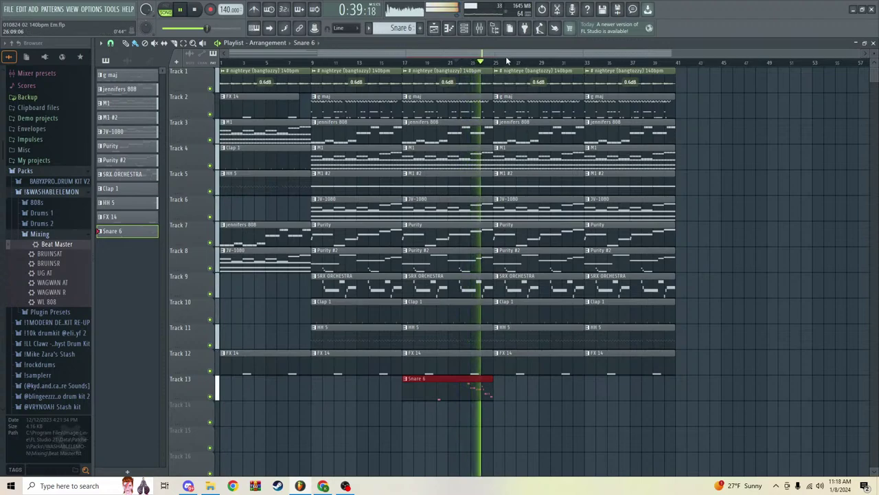
Step: Delete the M1 #2, Purity and Purity #2 clips from bar 25 onward on Tracks 5, 7 and 8
{"action": "scroll", "coordinate": [502, 63], "scroll_direction": "up", "scroll_amount": 2}
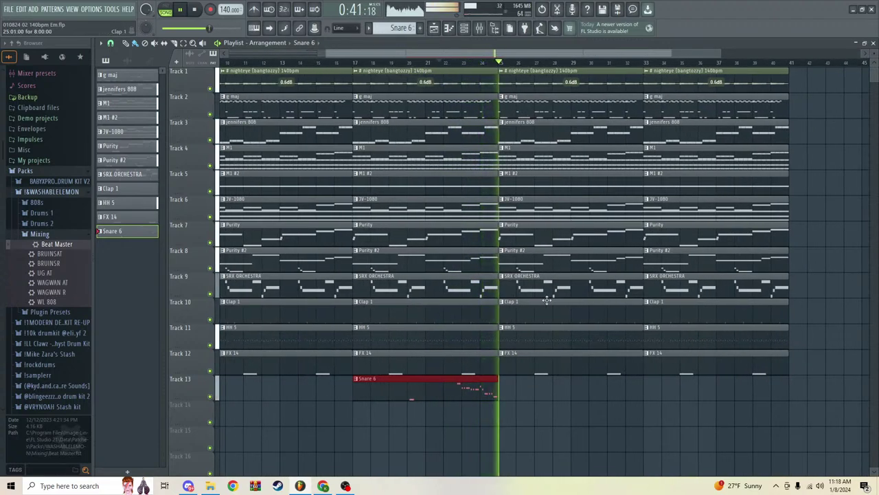
{"action": "right_click", "coordinate": [546, 186]}
{"action": "right_click", "coordinate": [673, 187]}
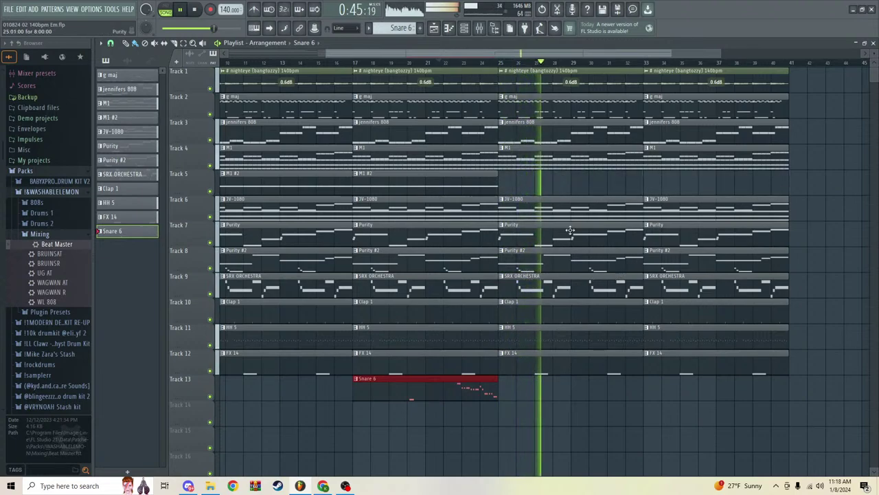
{"action": "left_click", "coordinate": [490, 62]}
{"action": "right_click", "coordinate": [533, 270]}
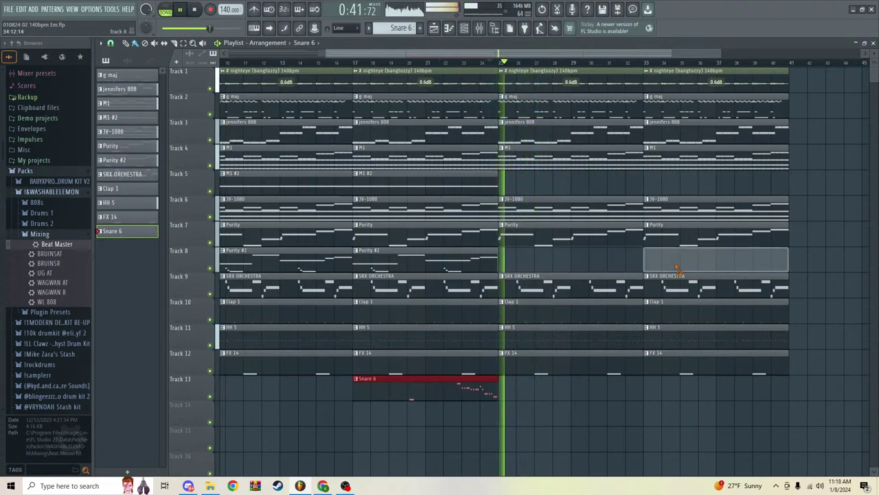
{"action": "right_click", "coordinate": [687, 264]}
{"action": "right_click", "coordinate": [624, 241]}
{"action": "right_click", "coordinate": [680, 234]}
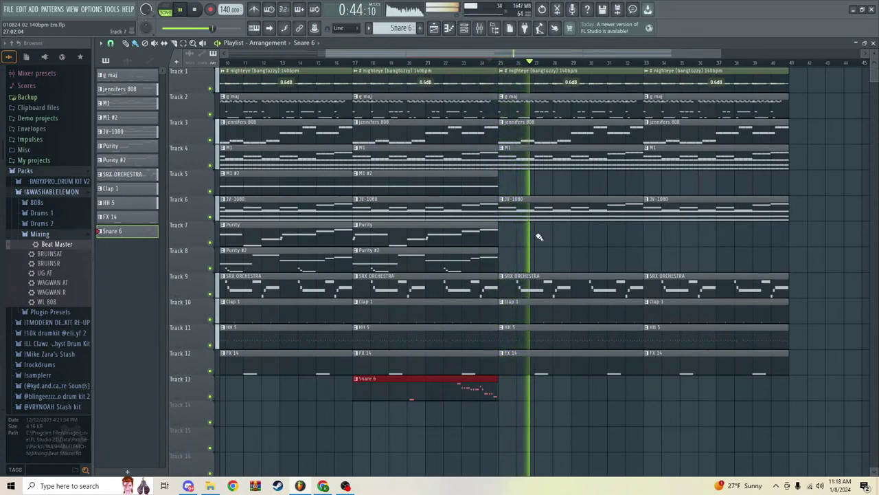
Step: Undo a trial deletion of the M1 clip at bar 25 and delete the JV-1080 clips from bar 25 onward on Track 6
{"action": "right_click", "coordinate": [550, 167]}
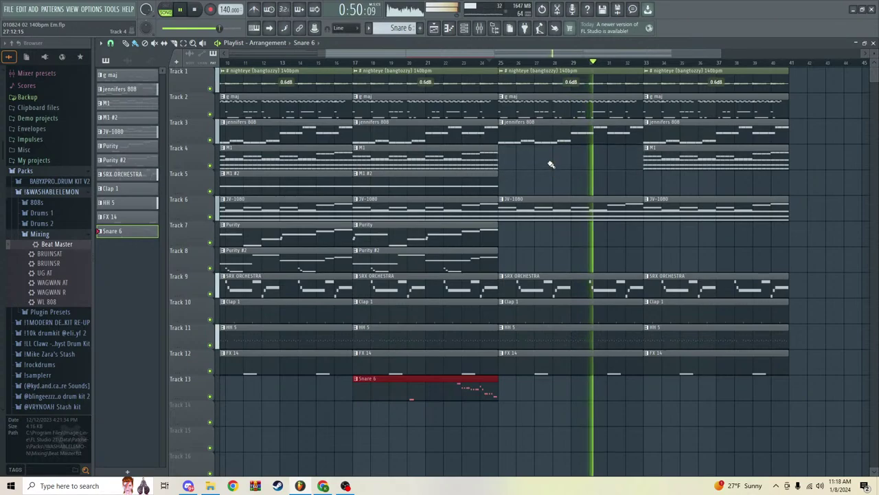
{"action": "key", "text": "ctrl+z"}
{"action": "left_click", "coordinate": [489, 62]}
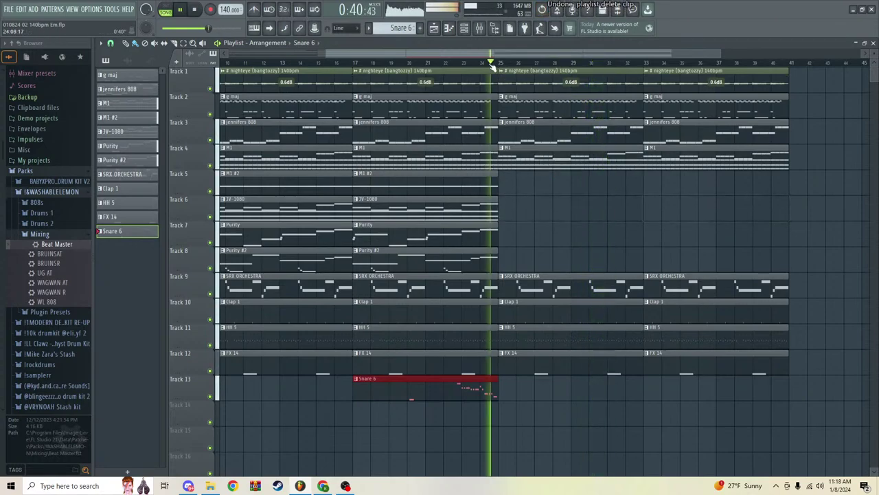
Step: Duplicate all clips of bars 25 to 40 and position the copies at bars 41 to 56
{"action": "left_click_drag", "start_coordinate": [786, 424], "coordinate": [534, 67]}
{"action": "scroll", "coordinate": [520, 68], "scroll_direction": "down", "scroll_amount": 3}
{"action": "key", "text": "ctrl+b"}
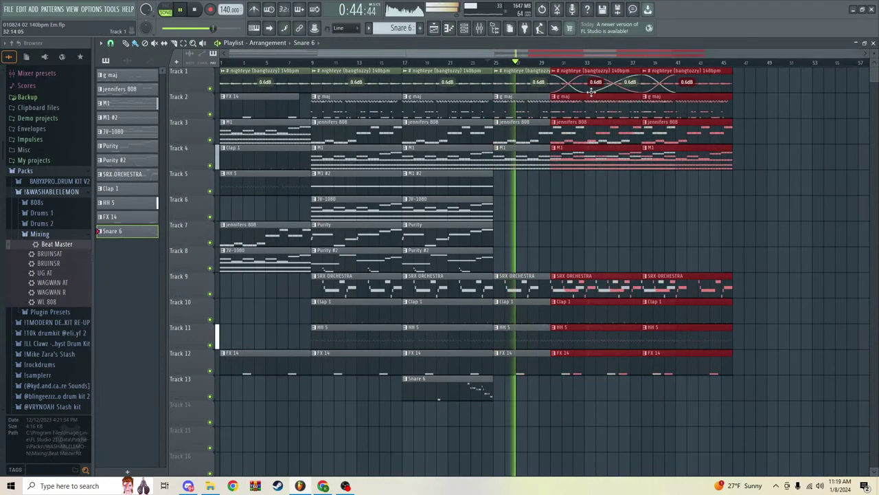
{"action": "scroll", "coordinate": [643, 65], "scroll_direction": "down", "scroll_amount": 2}
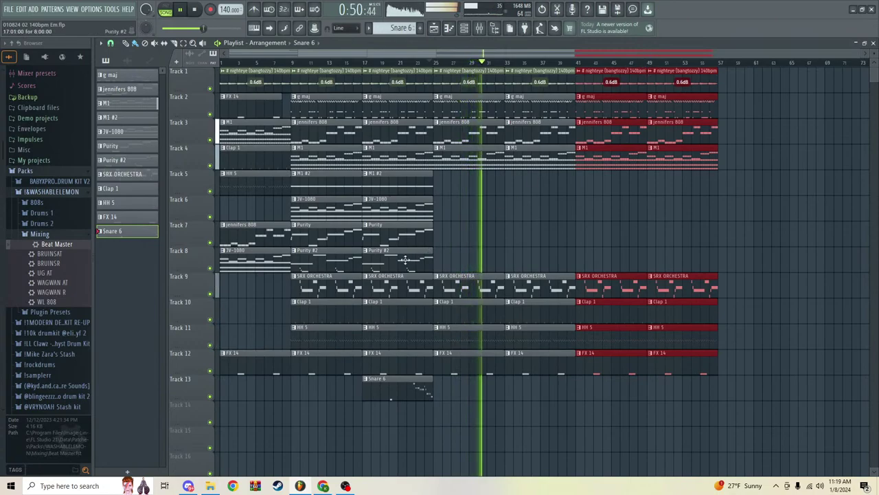
Step: Copy the Purity clip to bars 33 and 49 on Track 7 and the JV-1080 clip to bars 41 and 49 on Track 6
{"action": "left_click_drag", "start_coordinate": [378, 241], "coordinate": [520, 239], "text": "shift"}
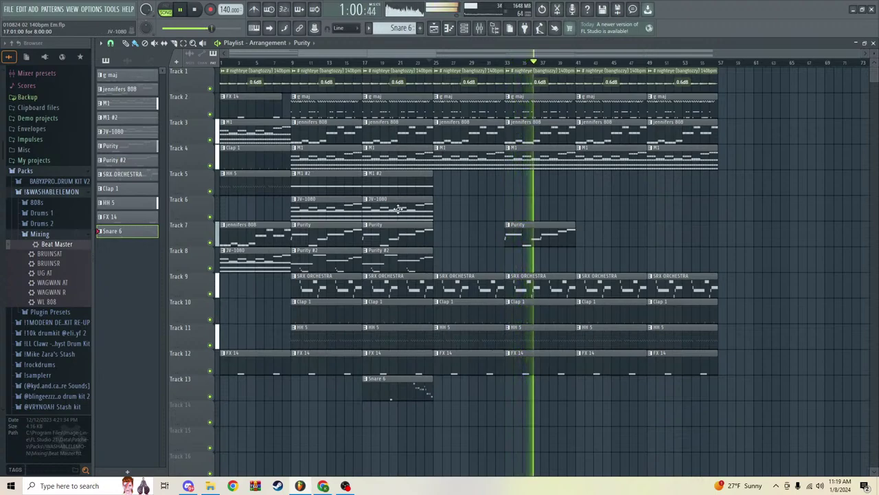
{"action": "left_click_drag", "start_coordinate": [398, 208], "coordinate": [677, 206]}
{"action": "left_click_drag", "start_coordinate": [638, 271], "coordinate": [667, 234]}
Step: Set the post gain of the Fruity soft clipper on mixer Insert 3 to 63% and return to the playlist
{"action": "key", "text": "F9"}
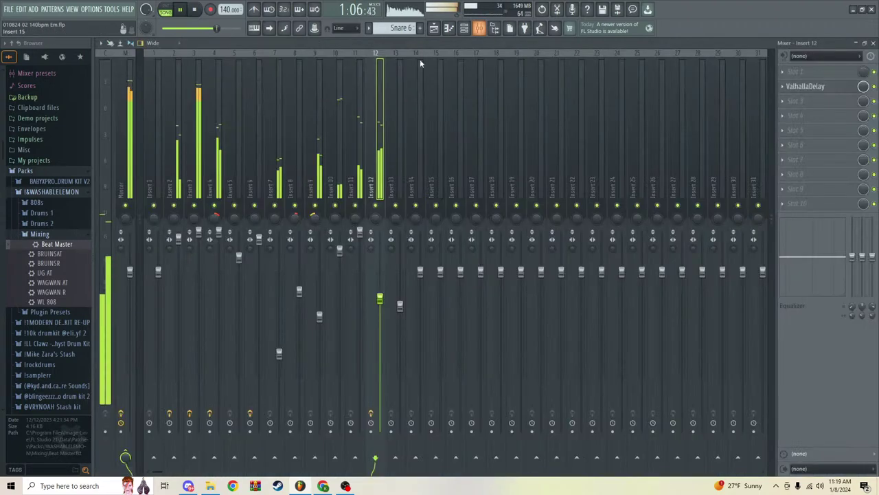
{"action": "left_click", "coordinate": [196, 168]}
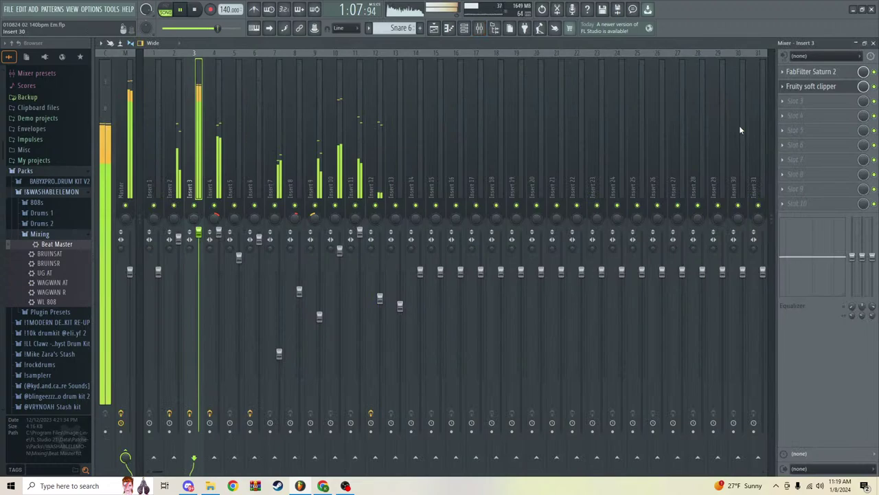
{"action": "left_click", "coordinate": [813, 87]}
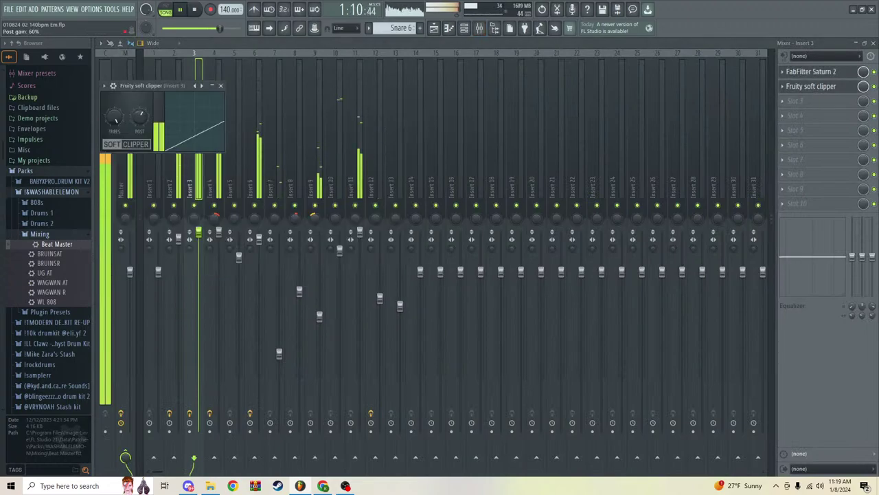
{"action": "left_click_drag", "start_coordinate": [154, 88], "coordinate": [156, 127]}
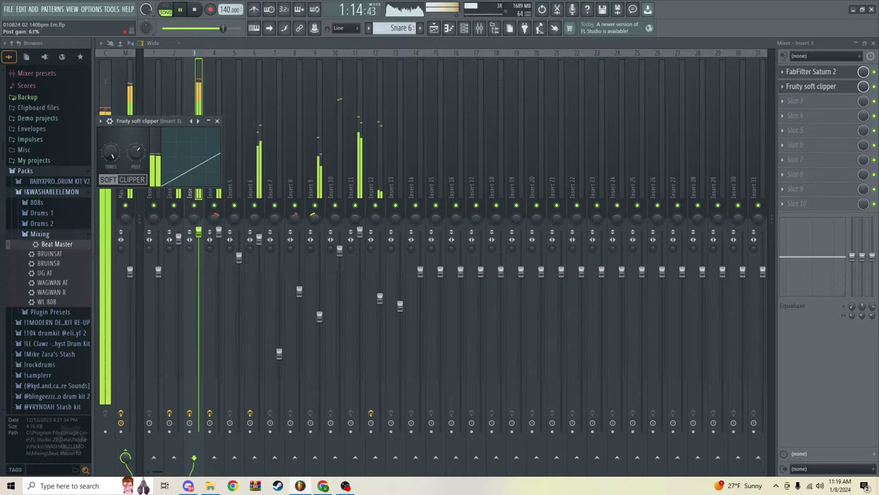
{"action": "left_click", "coordinate": [217, 121]}
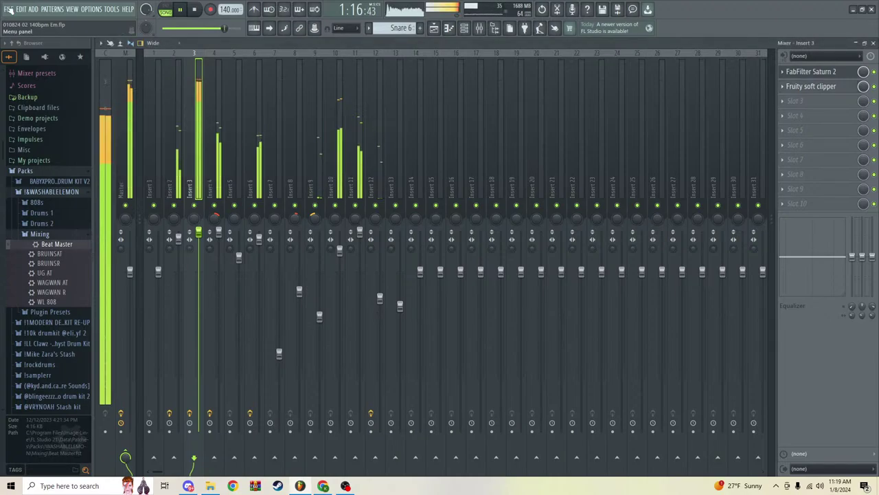
{"action": "left_click", "coordinate": [434, 31]}
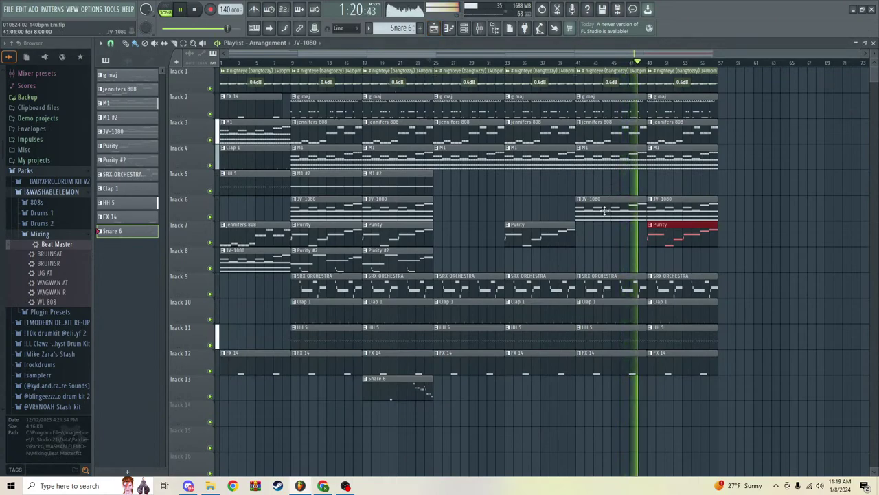
Step: Try deleting the SRX ORCHESTRA clips at bars 41 and 49 on Track 9 and copy the preceding two clips back into their place
{"action": "right_click", "coordinate": [634, 284]}
{"action": "right_click", "coordinate": [663, 285]}
{"action": "left_click", "coordinate": [566, 61]}
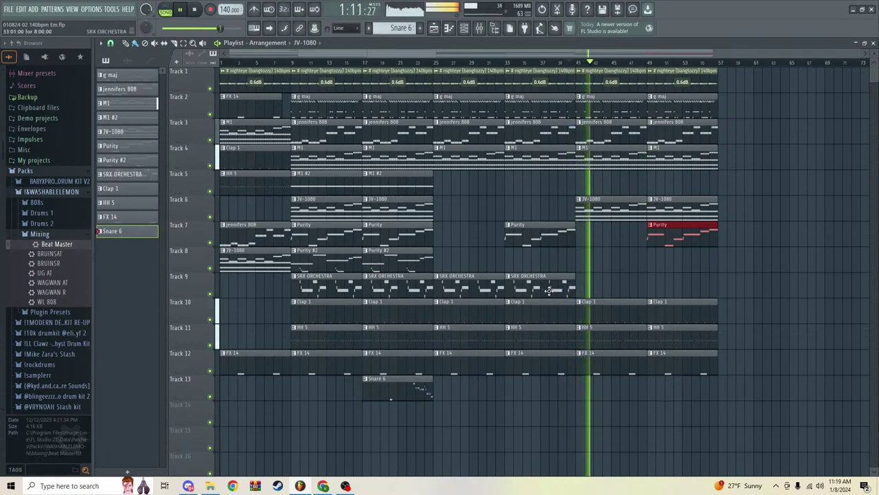
{"action": "left_click_drag", "start_coordinate": [595, 294], "coordinate": [479, 277]}
{"action": "left_click_drag", "start_coordinate": [478, 276], "coordinate": [621, 272]}
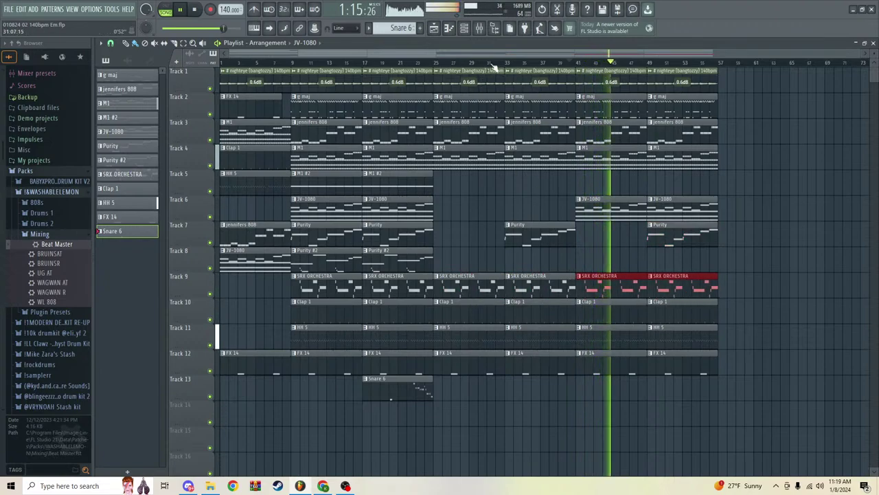
Step: Copy the Snare 6 clip to bar 49 on Track 13 and the clips of bars 9 to 24 on Tracks 1 to 12 to bar 57
{"action": "left_click_drag", "start_coordinate": [396, 384], "coordinate": [677, 373]}
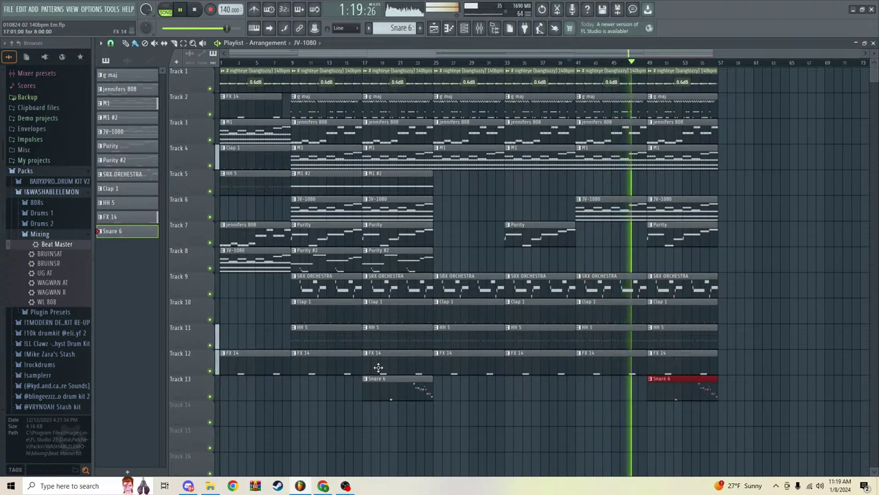
{"action": "left_click_drag", "start_coordinate": [392, 372], "coordinate": [336, 71]}
{"action": "left_click_drag", "start_coordinate": [321, 79], "coordinate": [748, 78]}
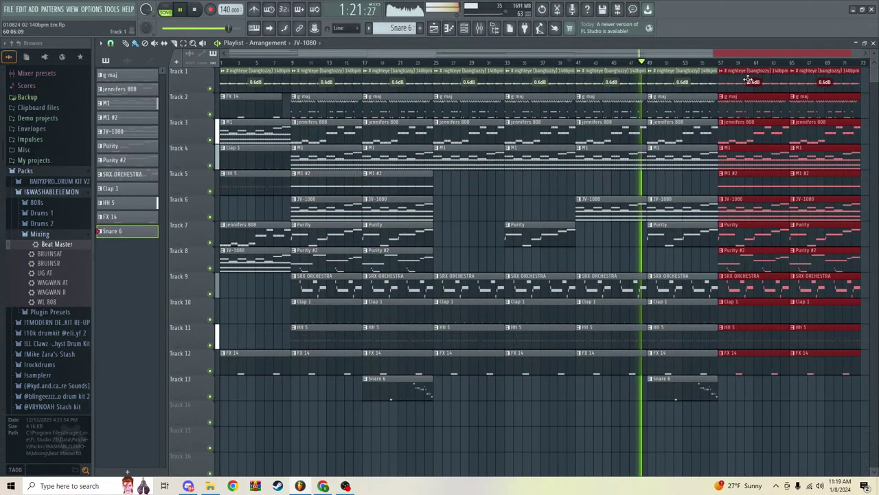
Step: Try a copy of the M1 #2 clip at bar 33 on Track 5 and delete it again
{"action": "scroll", "coordinate": [687, 70], "scroll_direction": "down", "scroll_amount": 2}
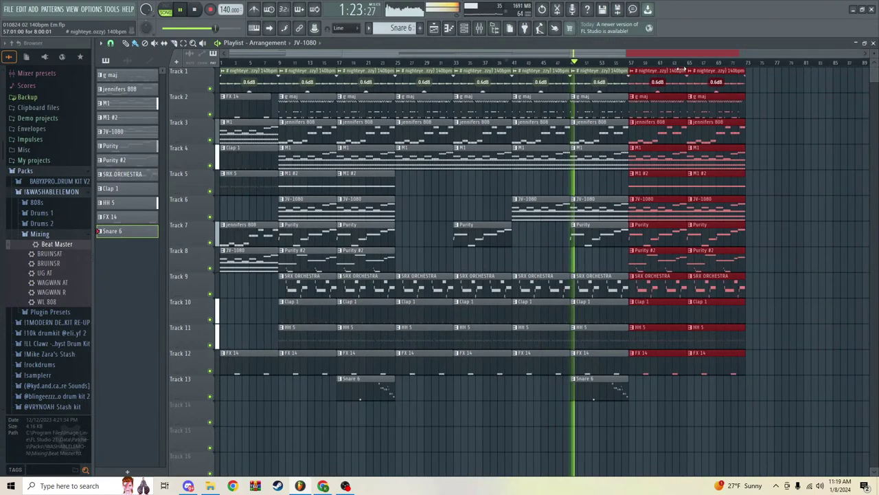
{"action": "scroll", "coordinate": [681, 69], "scroll_direction": "down", "scroll_amount": 7}
{"action": "scroll", "coordinate": [636, 277], "scroll_direction": "up", "scroll_amount": 6}
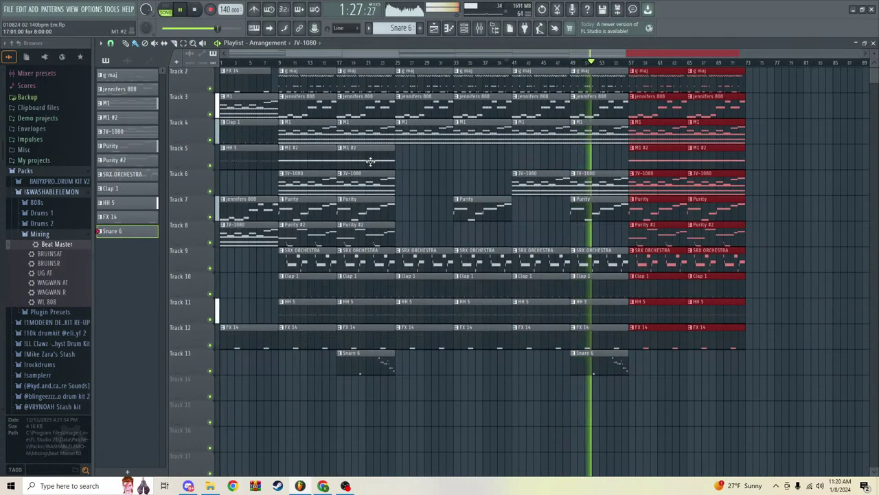
{"action": "left_click_drag", "start_coordinate": [370, 162], "coordinate": [491, 155]}
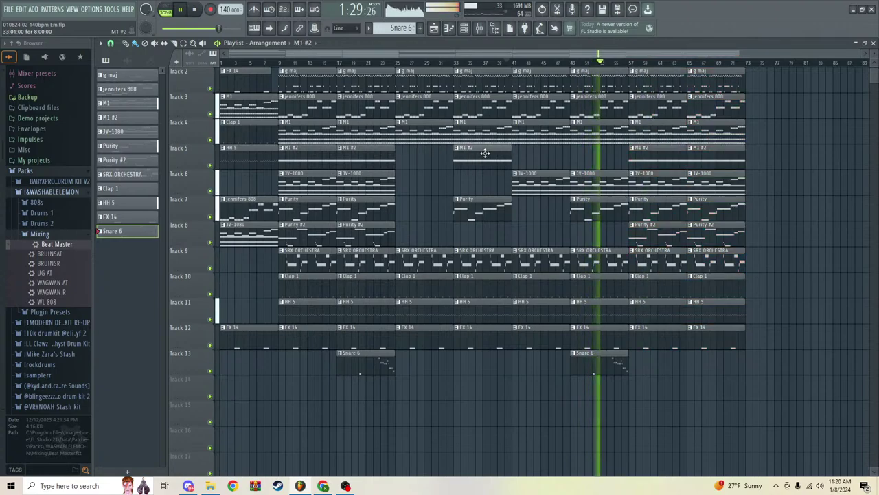
{"action": "right_click", "coordinate": [483, 155]}
Step: Copy the clips of bars 57 to 72 on Tracks 2 to 12 to bar 73
{"action": "left_click_drag", "start_coordinate": [755, 401], "coordinate": [652, 84]}
{"action": "key", "text": "ctrl+b"}
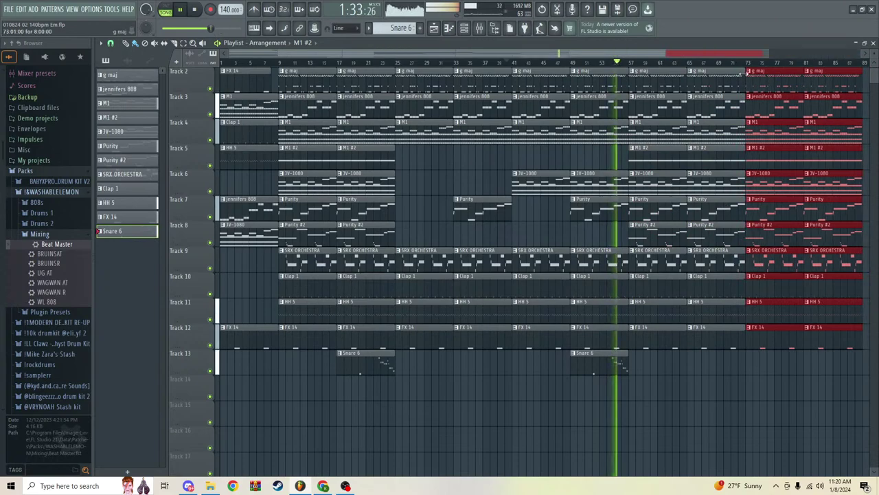
{"action": "left_click_drag", "start_coordinate": [718, 59], "coordinate": [764, 60]}
{"action": "left_click", "coordinate": [780, 133], "text": "ctrl"}
Step: Delete the M1 #2, Purity, Purity #2 and SRX ORCHESTRA clips from bars 73 to 88 on Tracks 5, 7, 8 and 9
{"action": "right_click", "coordinate": [675, 163]}
{"action": "right_click", "coordinate": [727, 157]}
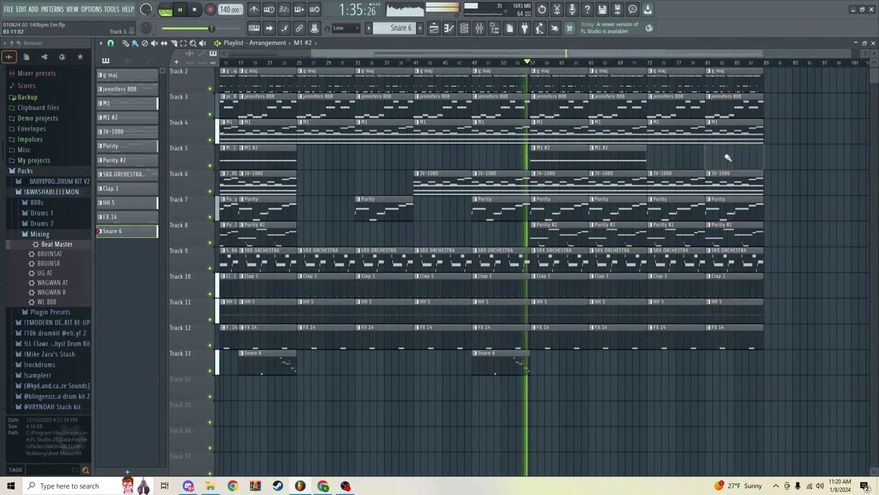
{"action": "right_click", "coordinate": [675, 208]}
{"action": "right_click", "coordinate": [676, 234]}
{"action": "right_click", "coordinate": [677, 256]}
{"action": "right_click", "coordinate": [734, 257]}
{"action": "right_click", "coordinate": [736, 234]}
{"action": "right_click", "coordinate": [737, 210]}
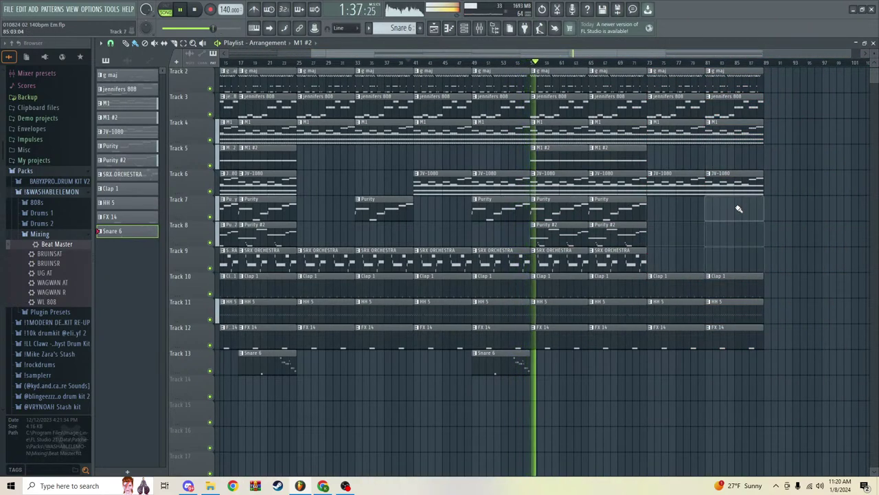
Step: Try duplicating the clips of bars 73 to 88 to bar 89 and delete the copies
{"action": "mouse_move", "coordinate": [772, 399]}
{"action": "left_mouse_down"}
{"action": "mouse_move", "coordinate": [749, 273]}
{"action": "mouse_move", "coordinate": [647, 68]}
{"action": "left_mouse_up"}
{"action": "key", "text": "ctrl+b"}
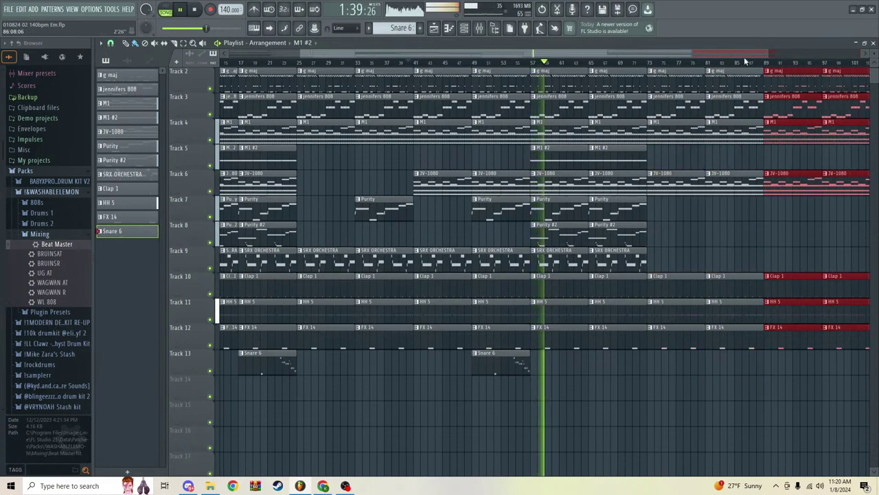
{"action": "scroll", "coordinate": [739, 64], "scroll_direction": "down", "scroll_amount": 3}
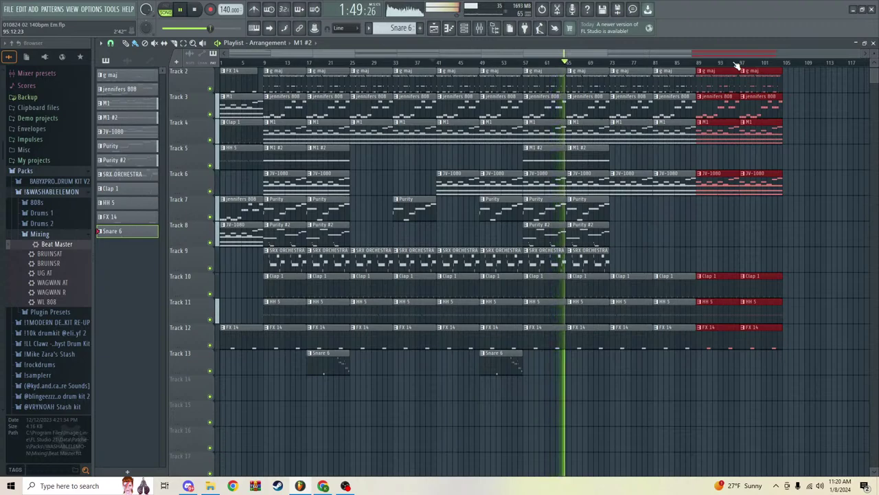
{"action": "mouse_move", "coordinate": [783, 373]}
{"action": "left_mouse_down"}
{"action": "mouse_move", "coordinate": [733, 229]}
{"action": "mouse_move", "coordinate": [716, 94]}
{"action": "mouse_move", "coordinate": [754, 100]}
{"action": "mouse_move", "coordinate": [774, 316]}
{"action": "mouse_move", "coordinate": [742, 298]}
{"action": "mouse_move", "coordinate": [736, 196]}
{"action": "left_mouse_up"}
{"action": "right_click", "coordinate": [749, 194]}
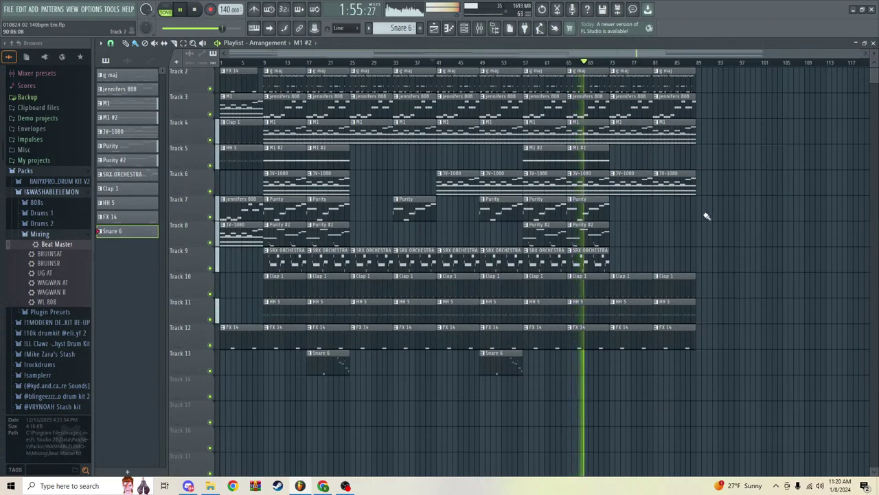
Step: Select the time range of bars 73 to 88 in the playlist
{"action": "left_click", "coordinate": [11, 9]}
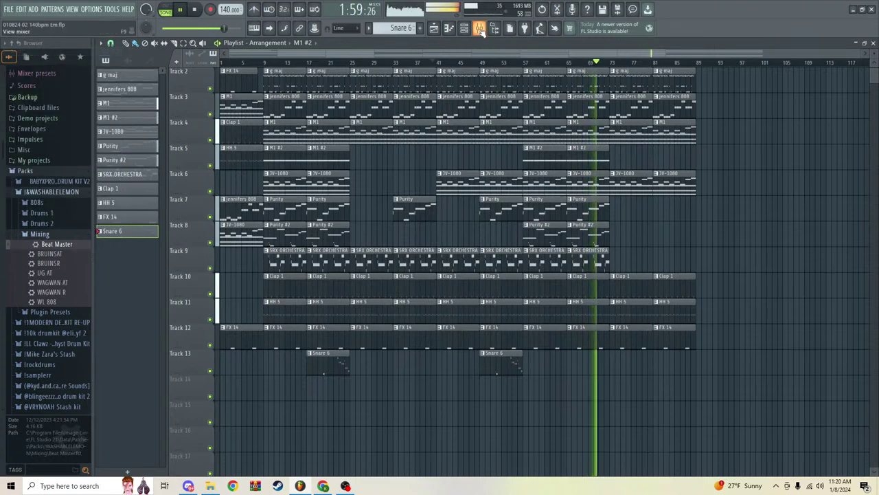
{"action": "left_click", "coordinate": [479, 29]}
{"action": "left_click", "coordinate": [133, 97]}
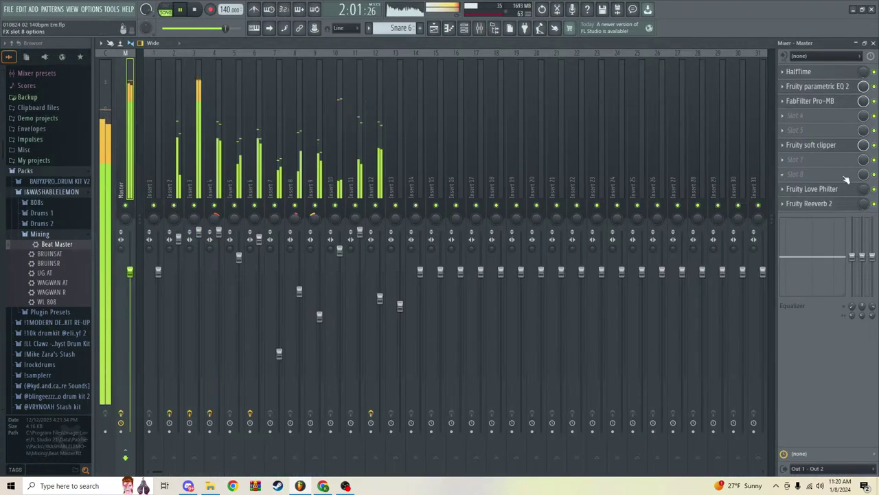
{"action": "left_click", "coordinate": [440, 29]}
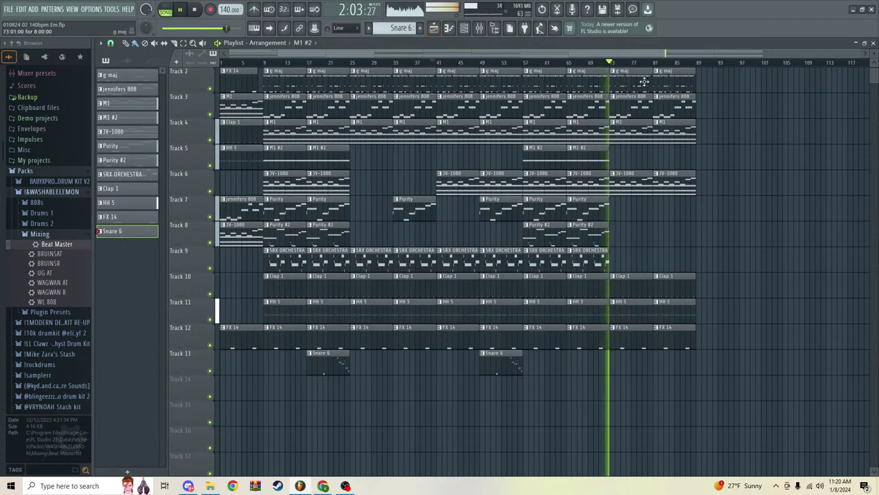
{"action": "scroll", "coordinate": [616, 66], "scroll_direction": "up", "scroll_amount": 2}
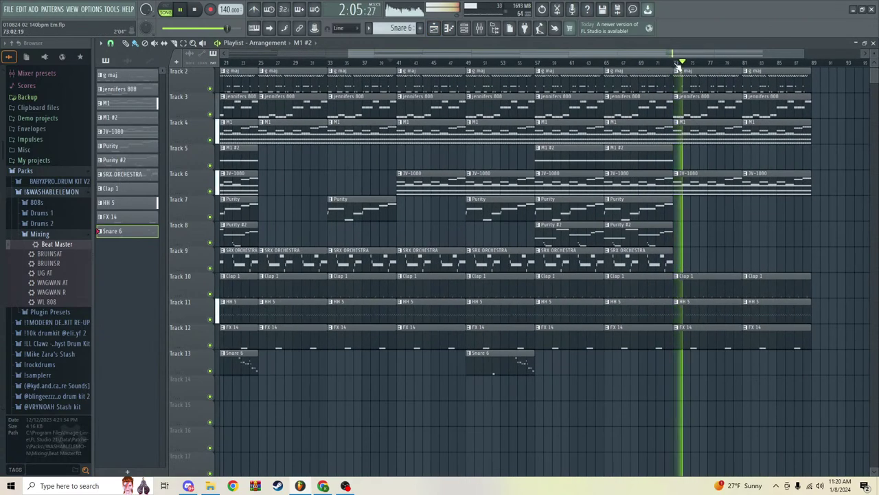
{"action": "left_click_drag", "start_coordinate": [676, 61], "coordinate": [812, 61]}
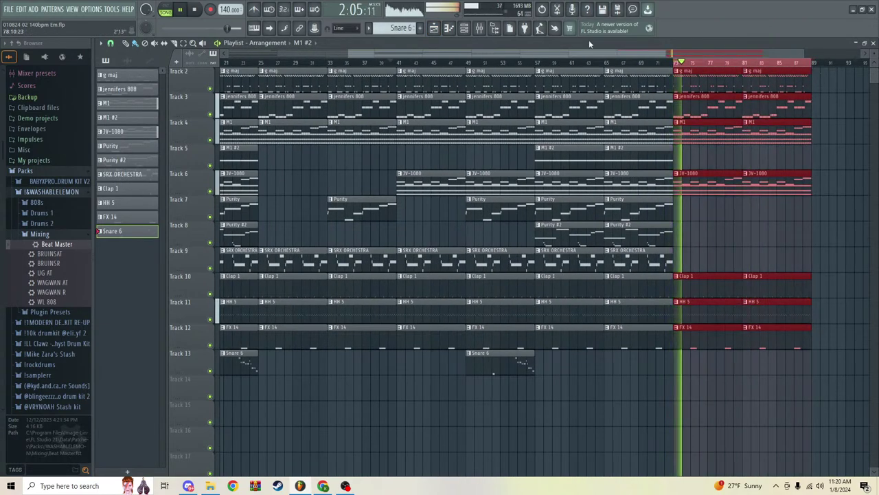
Step: Set the volume of mixer Insert 3 to 123% and return to the playlist
{"action": "key", "text": "F9"}
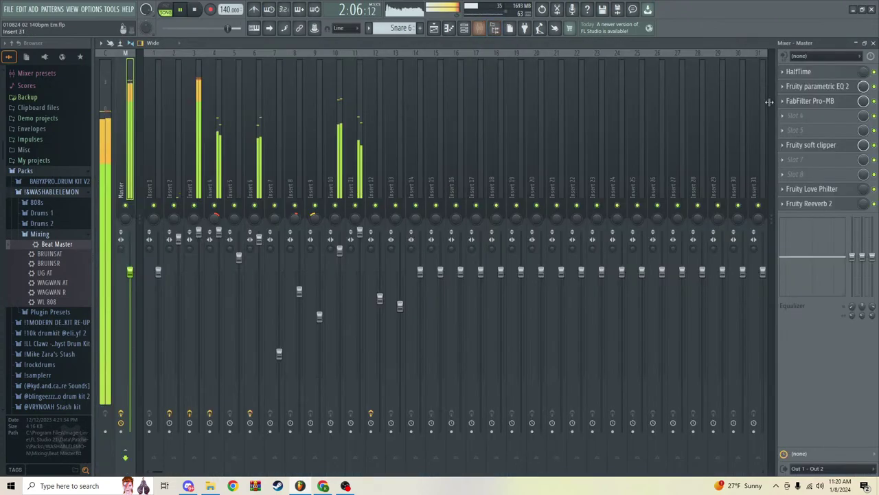
{"action": "left_click", "coordinate": [202, 112]}
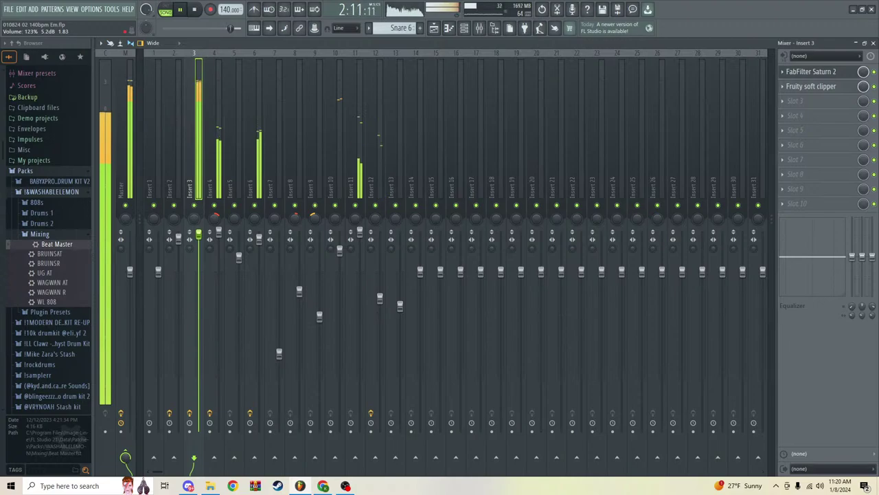
{"action": "left_click", "coordinate": [433, 28]}
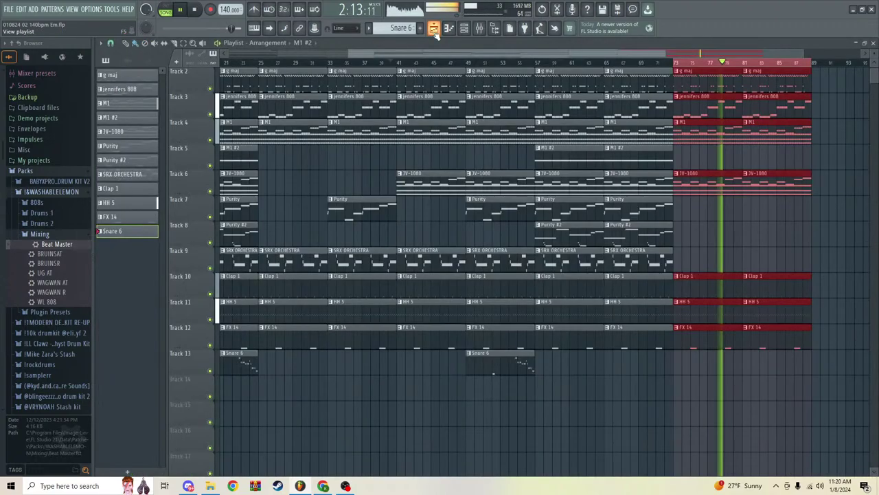
Step: Create an automation clip for the mix level of Fruity Reeverb 2 on the mixer's Master track
{"action": "left_click", "coordinate": [479, 28]}
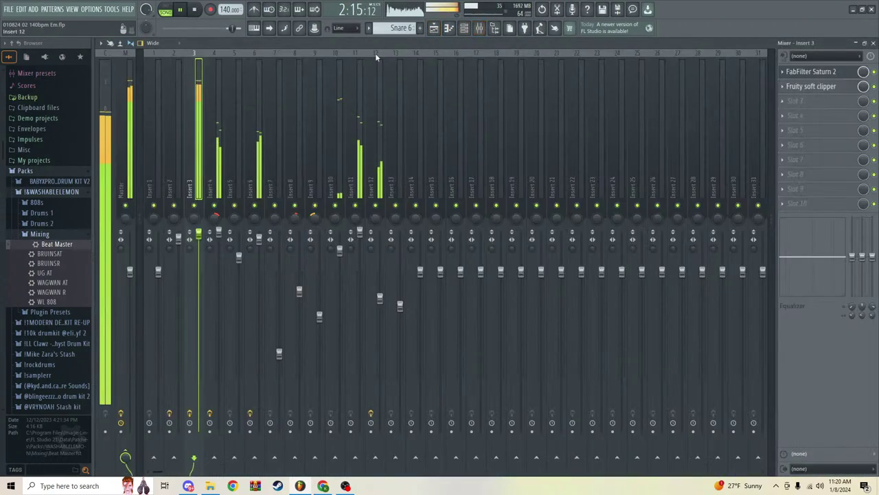
{"action": "left_click", "coordinate": [136, 89]}
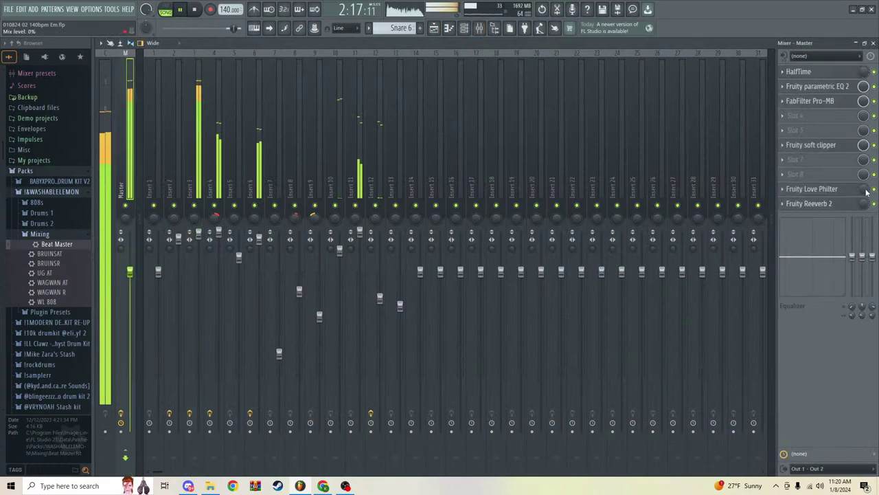
{"action": "left_click", "coordinate": [810, 177]}
{"action": "left_click", "coordinate": [820, 167]}
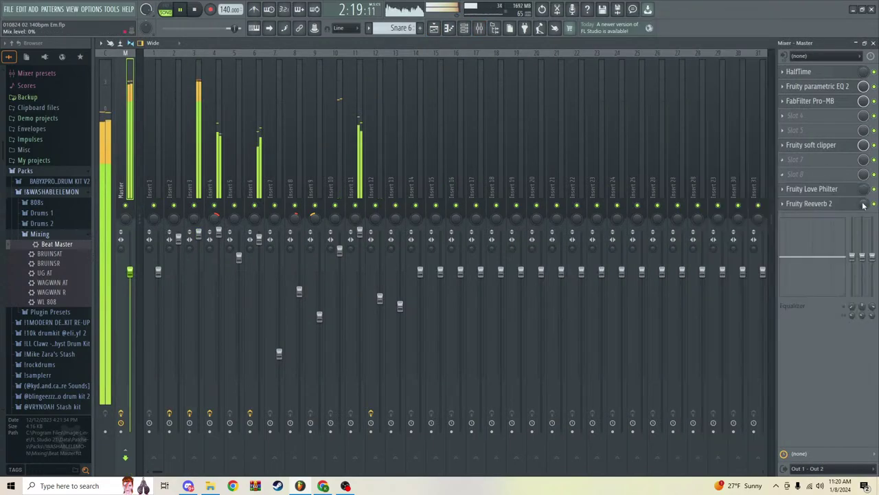
{"action": "right_click", "coordinate": [864, 203]}
{"action": "left_click", "coordinate": [833, 272]}
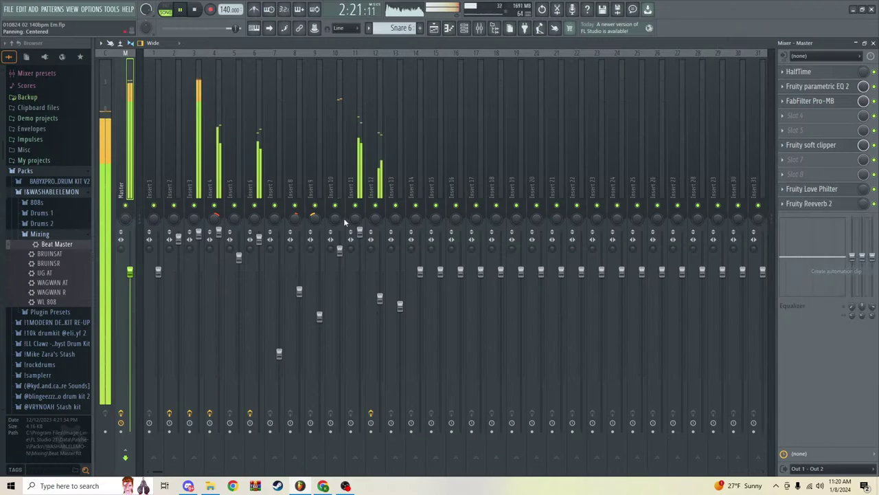
Step: Create an automation clip for the Master track's volume and return to the playlist
{"action": "right_click", "coordinate": [130, 274]}
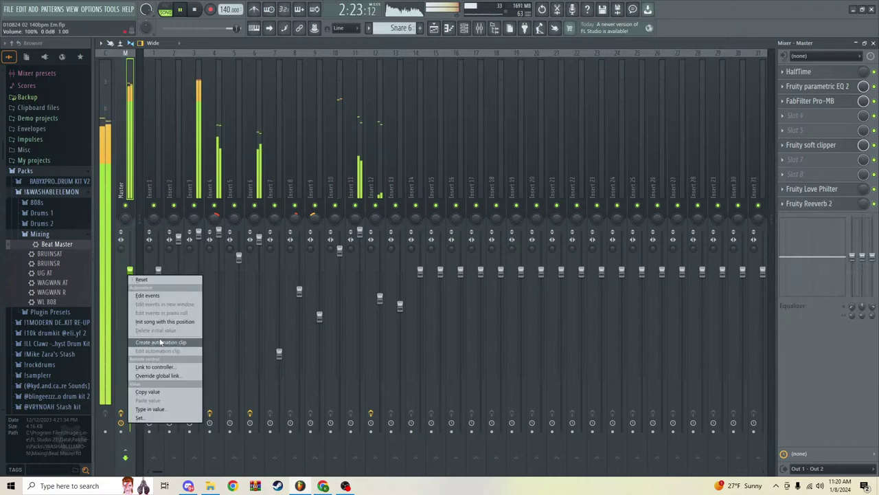
{"action": "left_click", "coordinate": [160, 341]}
{"action": "left_click", "coordinate": [433, 28]}
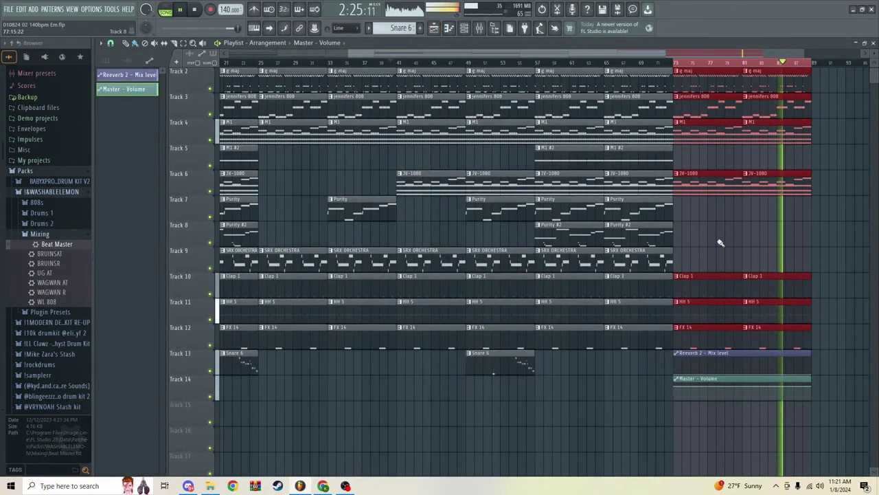
Step: Ramp the Reeverb 2 mix level up to 100% along an upward-bowed curve and fade the Master volume to 0% at bar 89
{"action": "left_click_drag", "start_coordinate": [811, 374], "coordinate": [812, 354]}
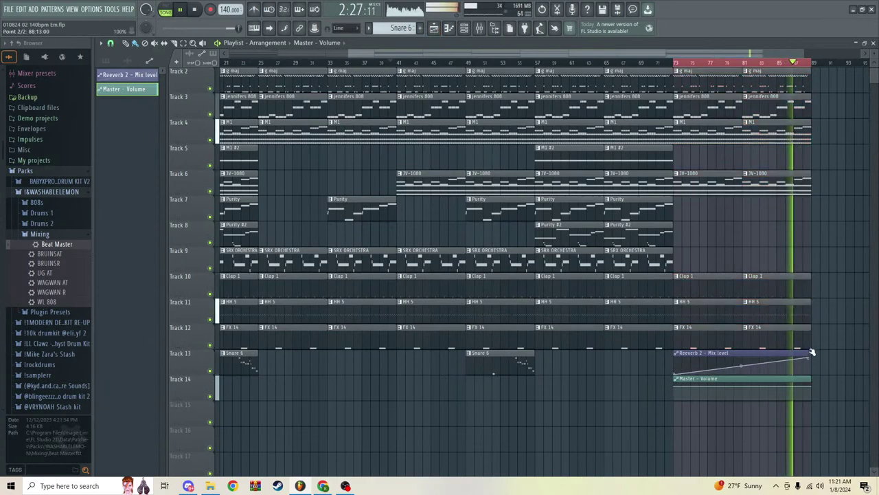
{"action": "left_click_drag", "start_coordinate": [812, 389], "coordinate": [813, 400]}
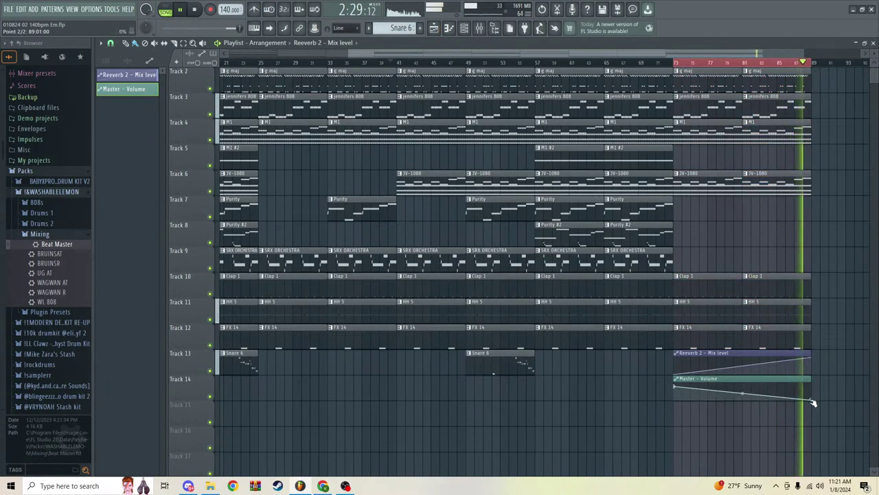
{"action": "left_click", "coordinate": [677, 66]}
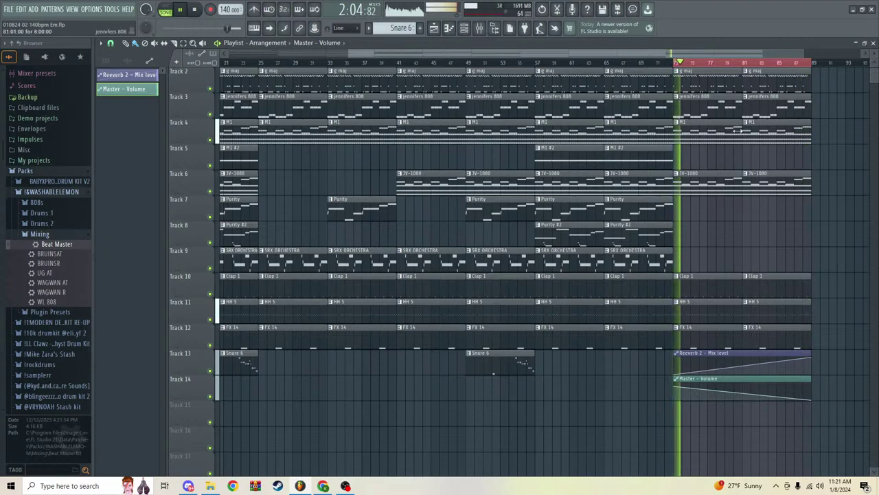
{"action": "left_click_drag", "start_coordinate": [743, 362], "coordinate": [749, 335]}
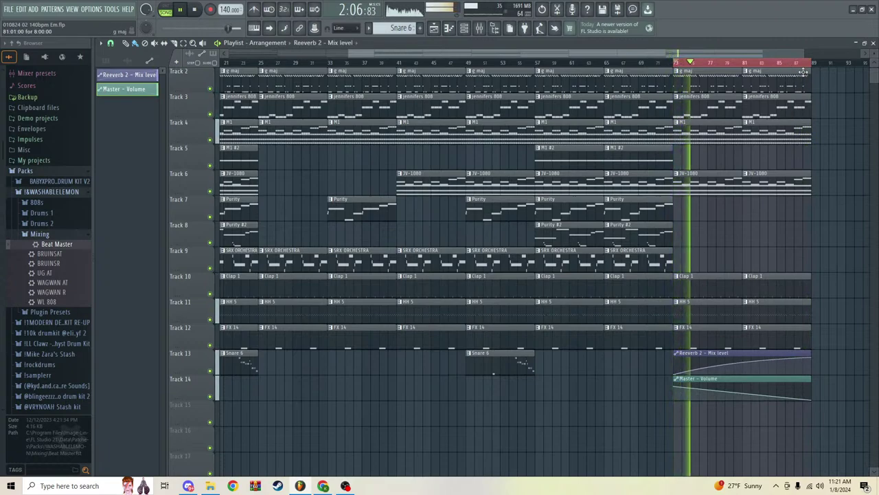
{"action": "left_click_drag", "start_coordinate": [812, 64], "coordinate": [674, 68]}
{"action": "scroll", "coordinate": [673, 63], "scroll_direction": "down", "scroll_amount": 3}
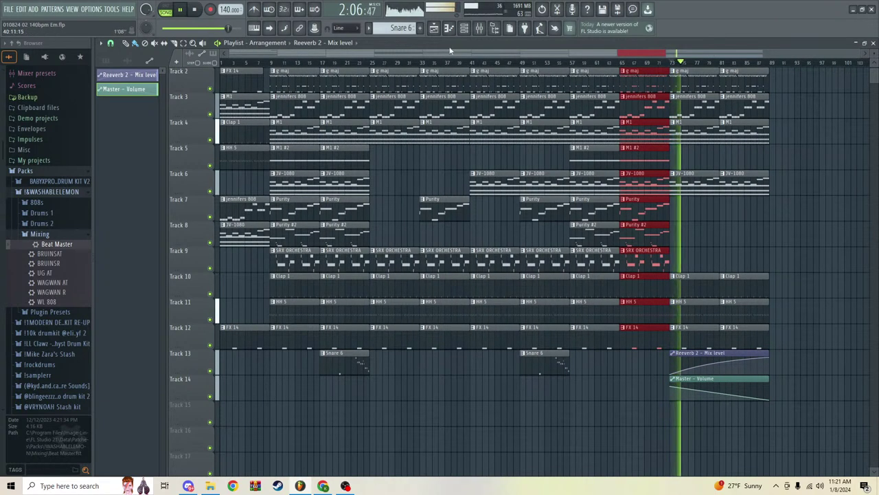
Step: Set the volume of mixer Insert 3 to 125% and its Fruity soft clipper's post gain to 60%, and return to the playlist
{"action": "left_click", "coordinate": [464, 29]}
{"action": "left_click", "coordinate": [474, 31]}
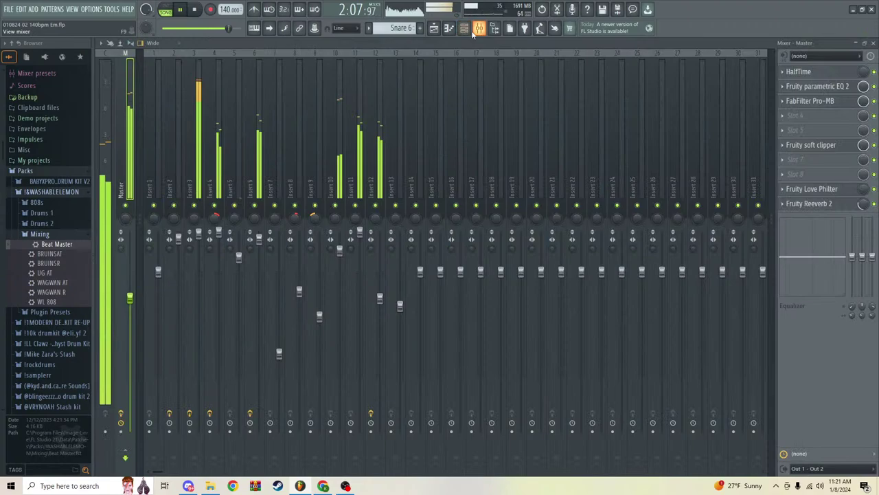
{"action": "left_click", "coordinate": [195, 116]}
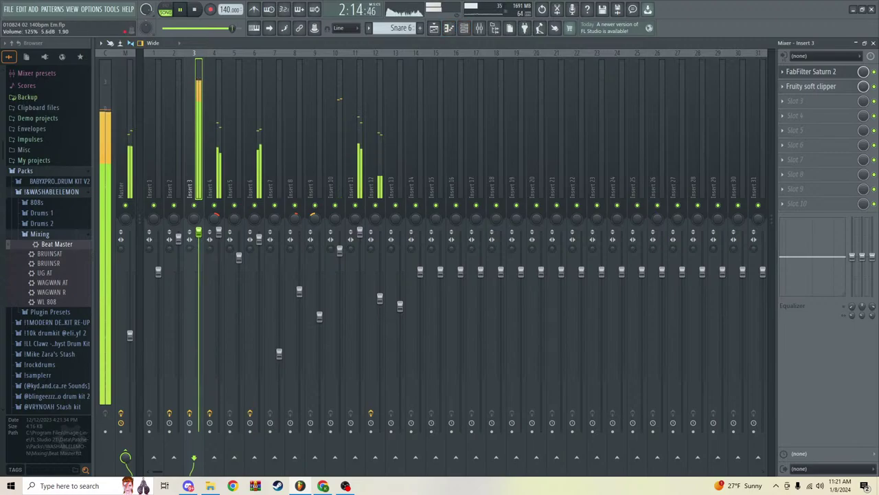
{"action": "left_click", "coordinate": [839, 97]}
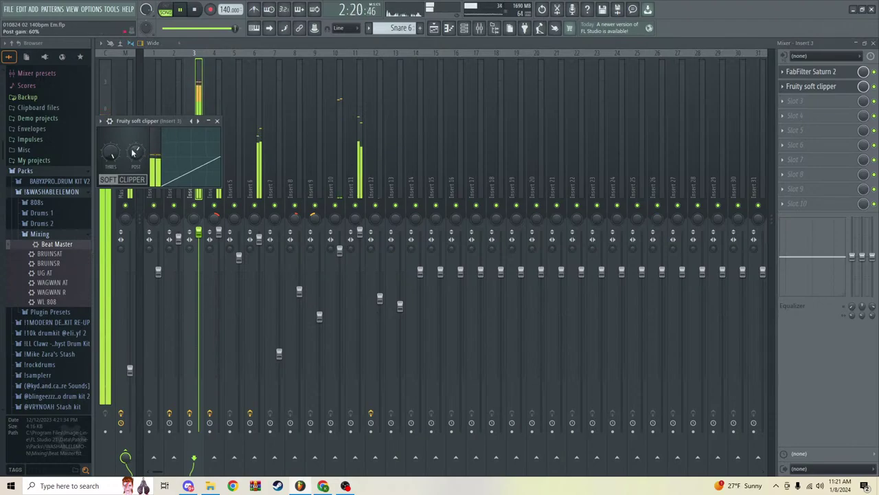
{"action": "left_click", "coordinate": [217, 121]}
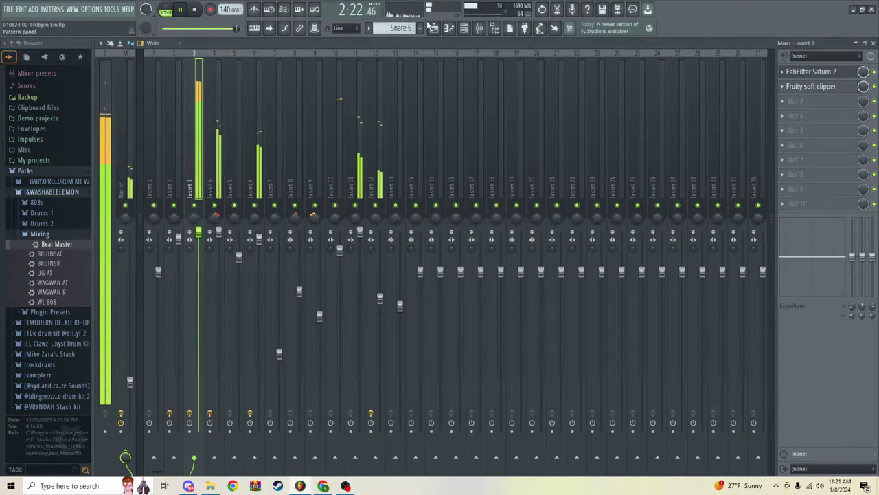
{"action": "left_click", "coordinate": [433, 28]}
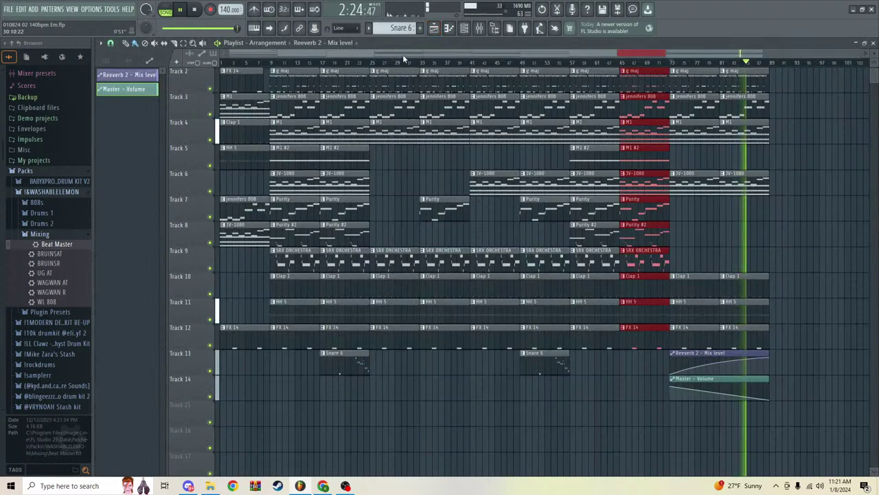
Step: Make the jennifers 808 clip at bar 25 on Track 3 a unique pattern and open its notes in the piano roll
{"action": "left_click", "coordinate": [352, 62]}
{"action": "scroll", "coordinate": [355, 62], "scroll_direction": "up", "scroll_amount": 2}
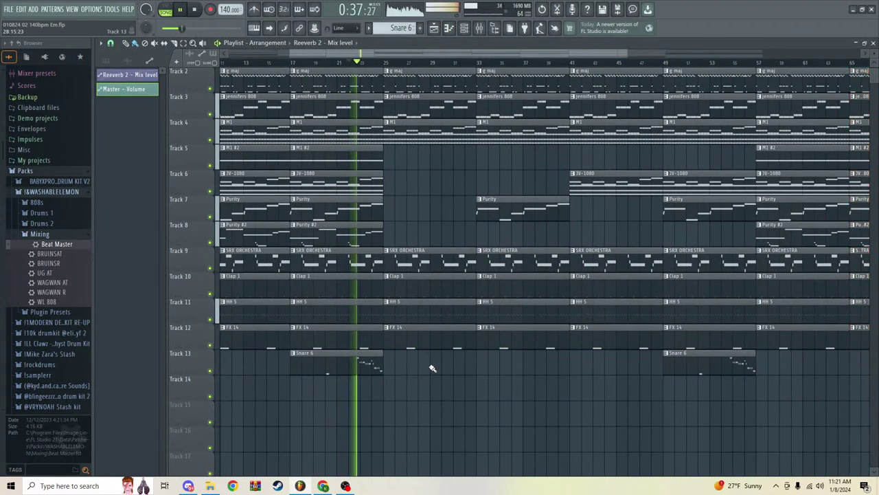
{"action": "left_click", "coordinate": [386, 97]}
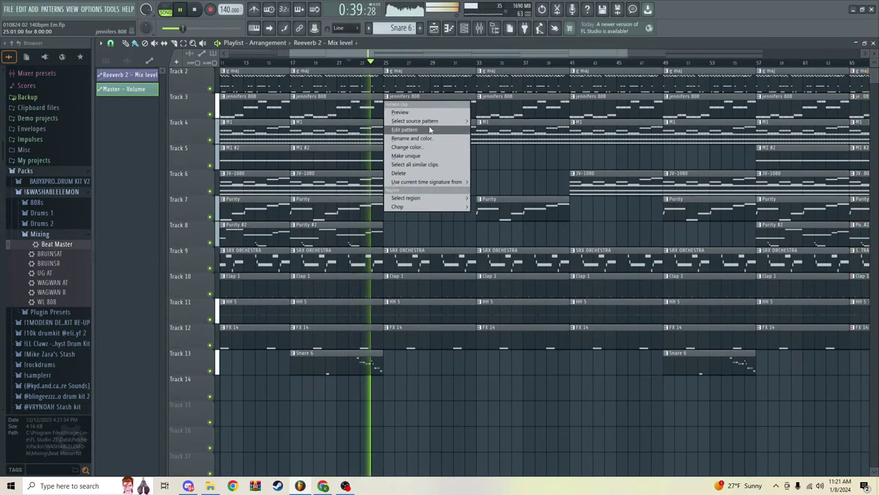
{"action": "left_click", "coordinate": [409, 155]}
{"action": "double_click", "coordinate": [415, 110]}
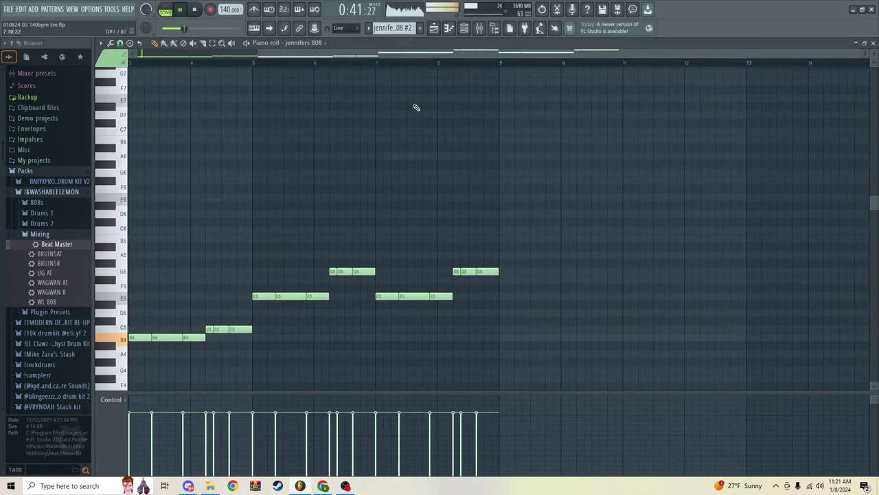
Step: Delete the 808 notes after the fourth bar, duplicate the remaining four bars of B and C notes, and return to the playlist
{"action": "left_click_drag", "start_coordinate": [398, 193], "coordinate": [602, 325]}
{"action": "left_click_drag", "start_coordinate": [648, 345], "coordinate": [383, 218]}
{"action": "key", "text": "Delete"}
{"action": "key", "text": "ctrl+a"}
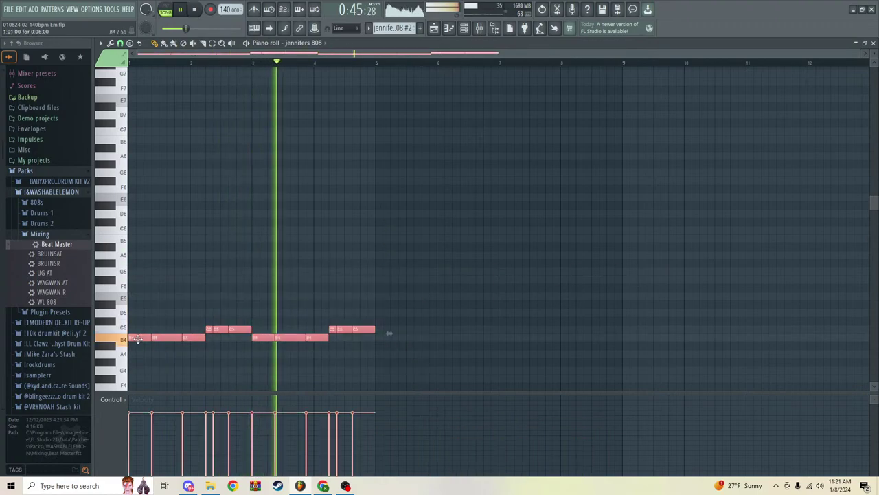
{"action": "key", "text": "ctrl+b"}
{"action": "key", "text": "F5"}
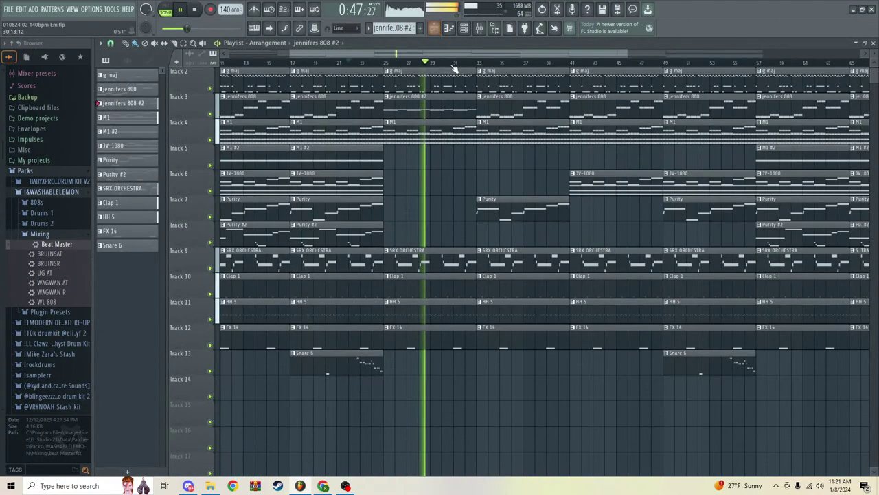
Step: Replace the 808 clip at bar 41 with a copy of the edited one, and try removing the Purity clip at bar 33
{"action": "mouse_move", "coordinate": [433, 111]}
{"action": "left_mouse_down"}
{"action": "mouse_move", "coordinate": [543, 167]}
{"action": "mouse_move", "coordinate": [548, 95]}
{"action": "left_mouse_up"}
{"action": "right_click", "coordinate": [547, 107]}
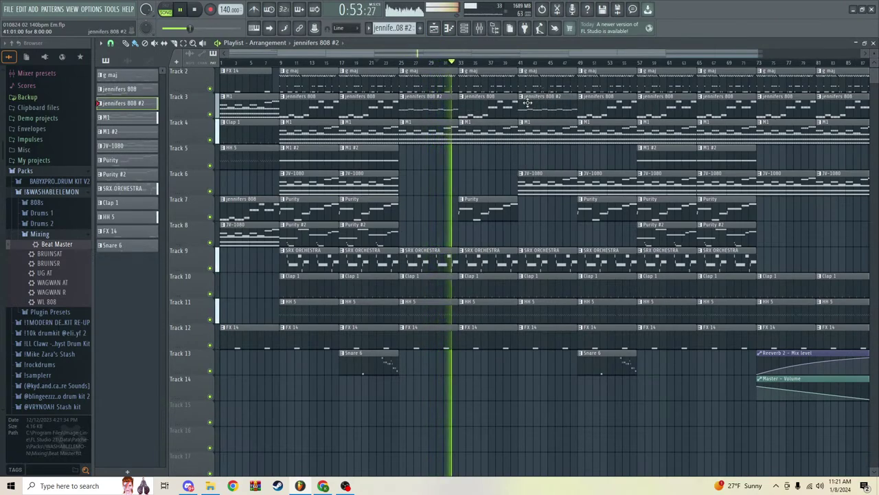
{"action": "right_click", "coordinate": [481, 206]}
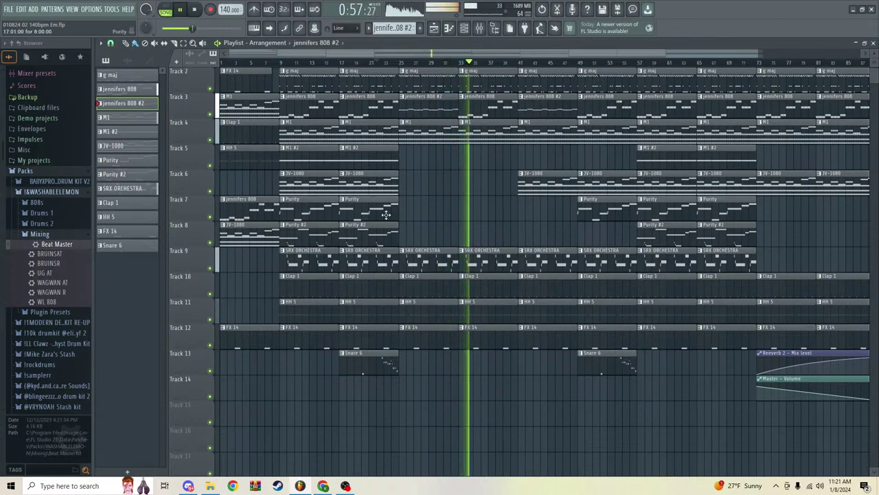
{"action": "key", "text": "ctrl+z"}
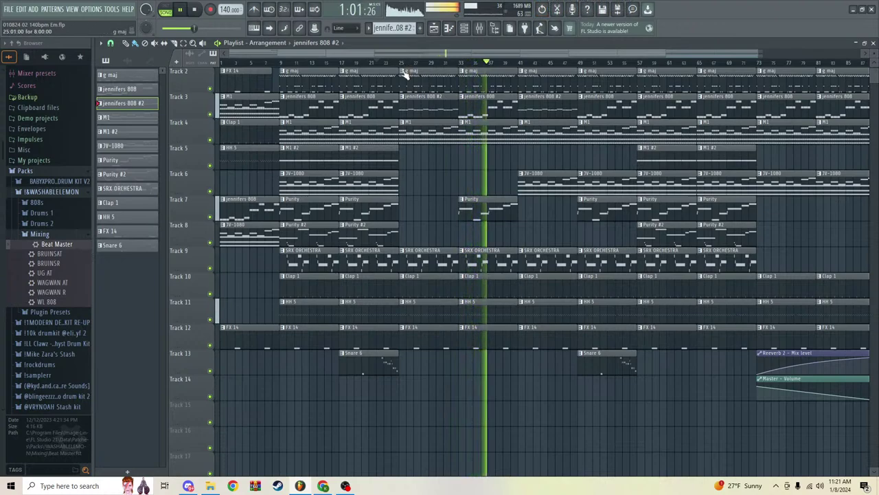
Step: Replace the 808 variation clips at bars 25 and 41 on Track 3 with copies of the original jennifers 808 clip
{"action": "right_click", "coordinate": [446, 106]}
{"action": "left_click_drag", "start_coordinate": [476, 110], "coordinate": [418, 111]}
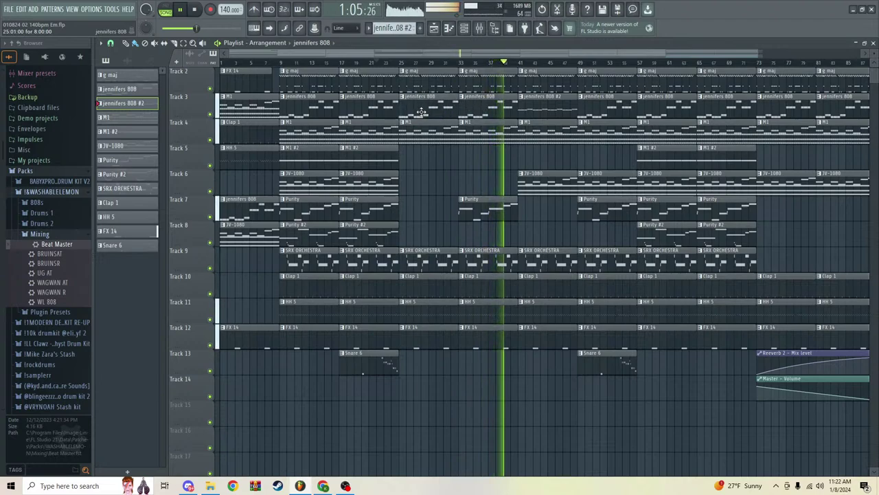
{"action": "right_click", "coordinate": [541, 109]}
{"action": "left_click", "coordinate": [541, 109]}
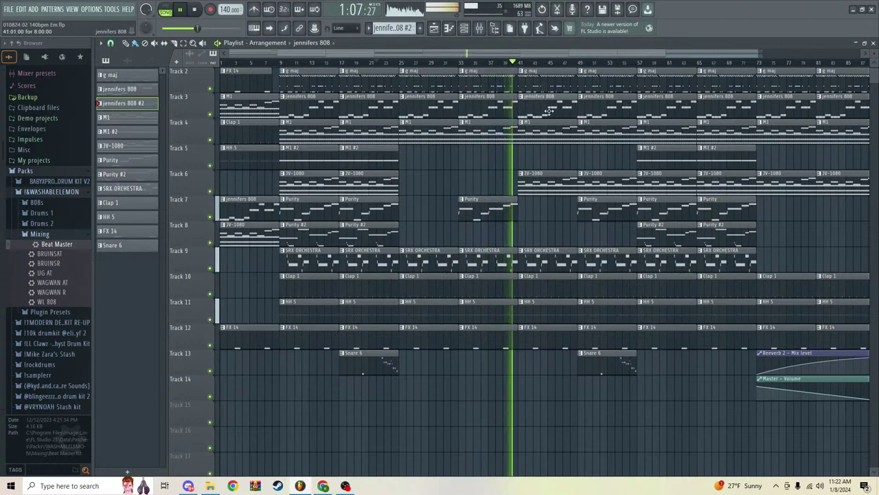
{"action": "scroll", "coordinate": [558, 65], "scroll_direction": "down", "scroll_amount": 2}
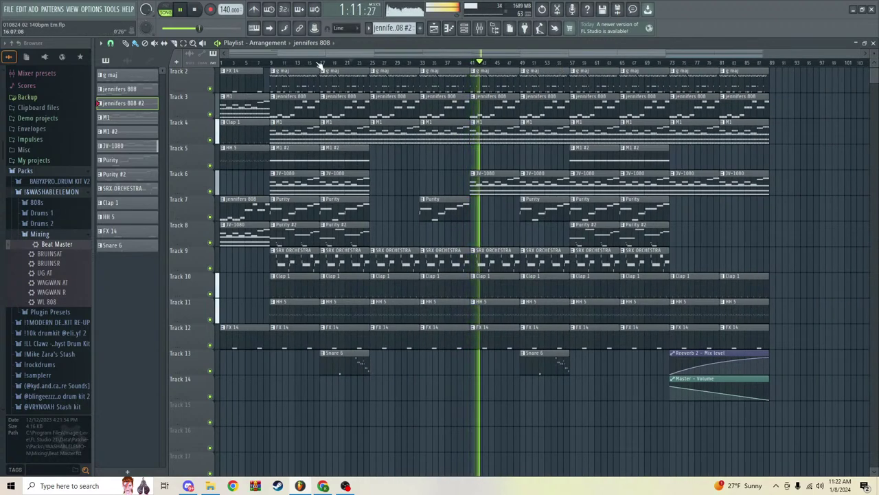
Step: Select the eight intro bars and create automation clips for the Master track's Fruity Reeverb 2 and Fruity Love Philter mix levels
{"action": "left_click_drag", "start_coordinate": [272, 63], "coordinate": [57, 81]}
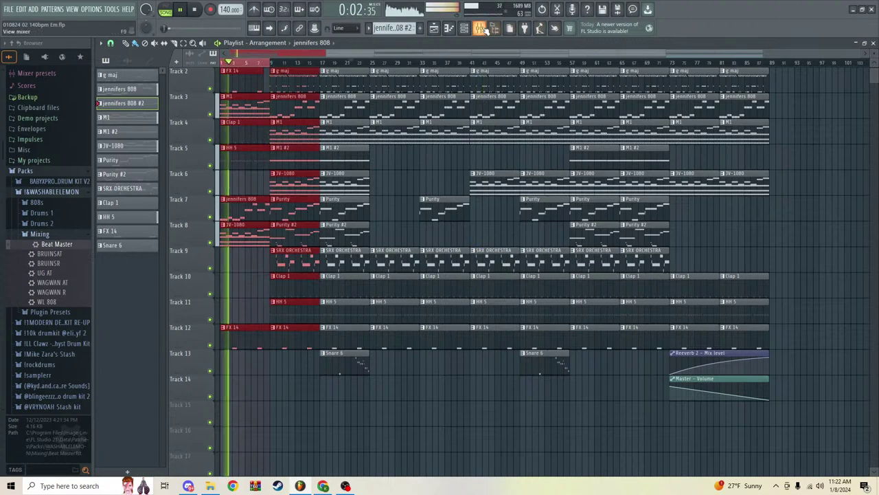
{"action": "key", "text": "F9"}
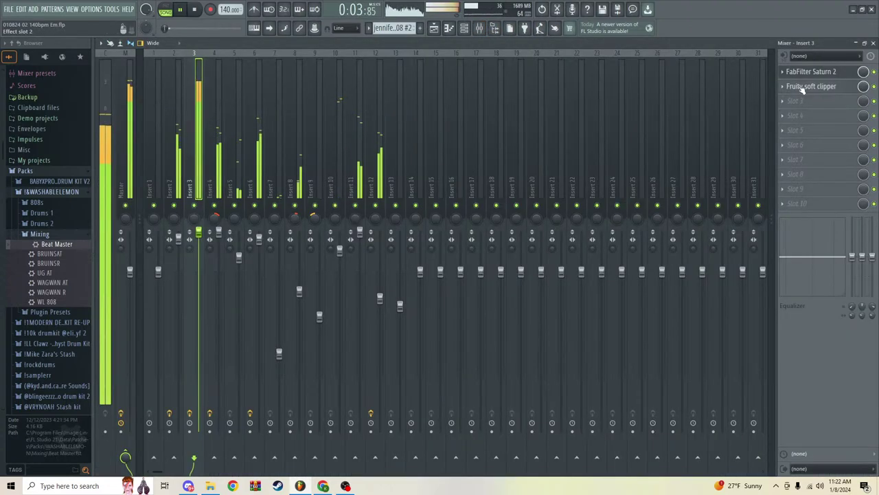
{"action": "left_click", "coordinate": [130, 137]}
{"action": "right_click", "coordinate": [863, 204]}
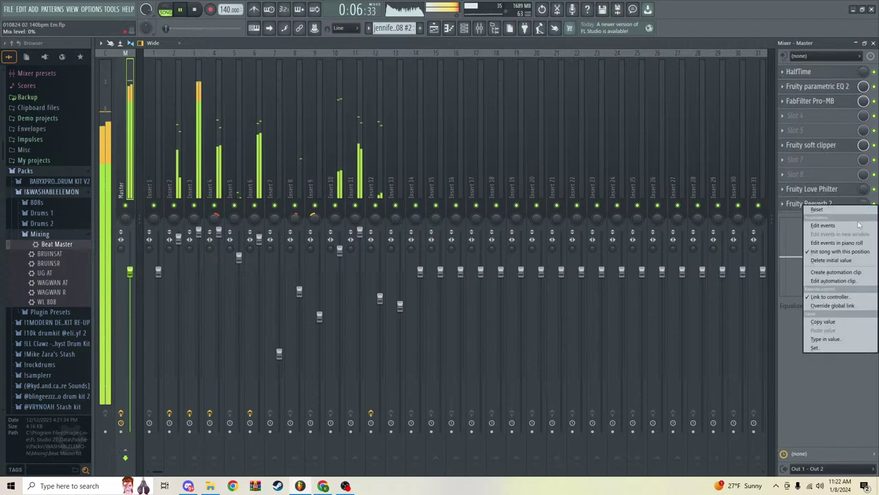
{"action": "left_click", "coordinate": [835, 273]}
{"action": "right_click", "coordinate": [863, 190]}
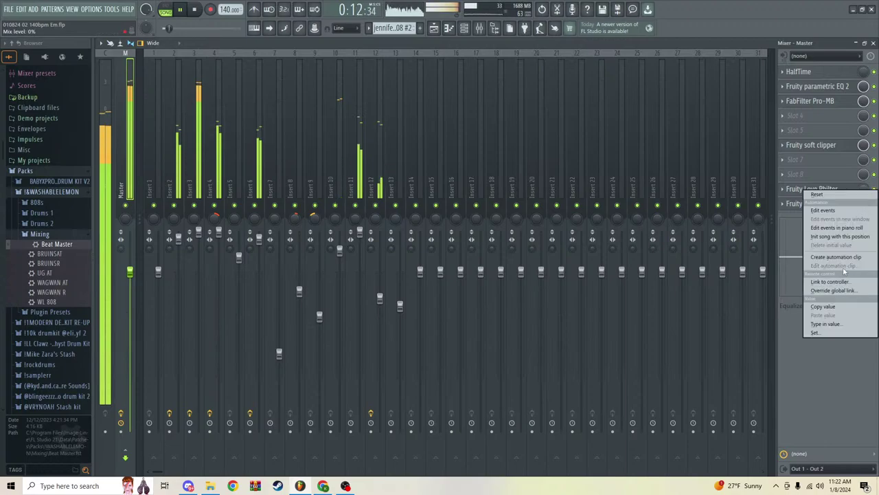
{"action": "left_click", "coordinate": [843, 257]}
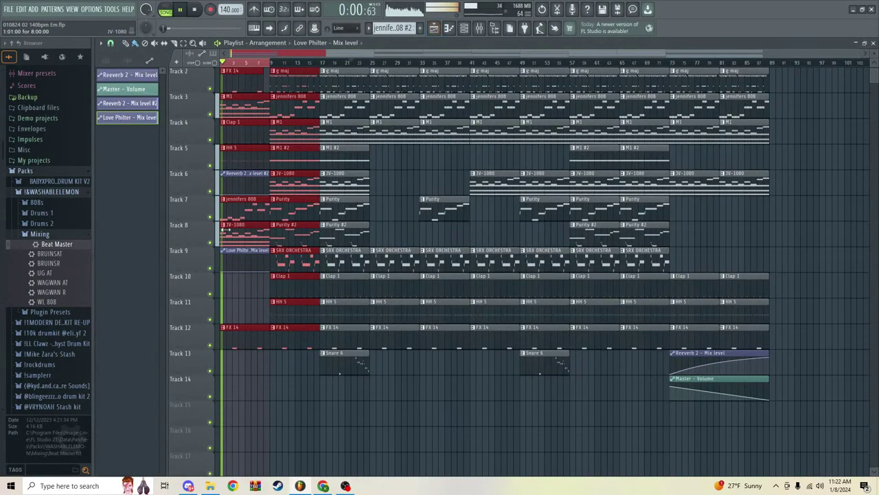
Step: Start the intro's Love Philter and Reeverb 2 mix level automations at maximum and bow their falling curves upward
{"action": "left_click_drag", "start_coordinate": [223, 271], "coordinate": [227, 228]}
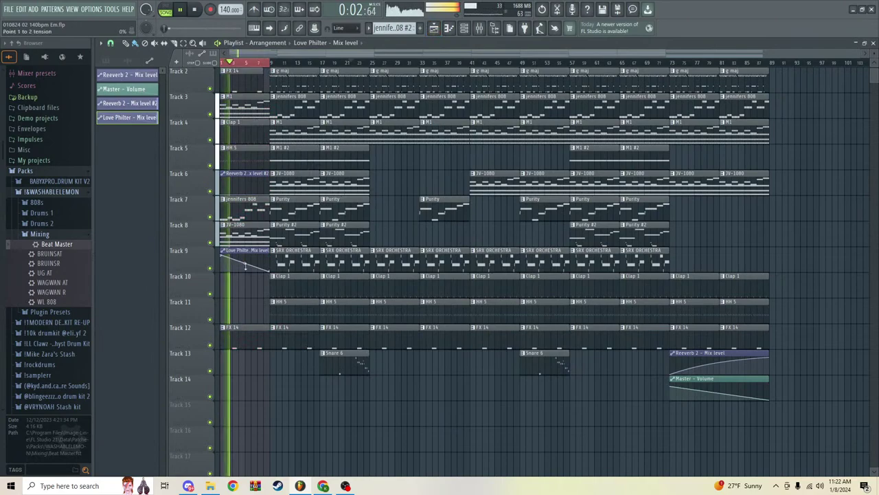
{"action": "left_click_drag", "start_coordinate": [246, 265], "coordinate": [245, 255]}
{"action": "left_click_drag", "start_coordinate": [222, 194], "coordinate": [220, 144]}
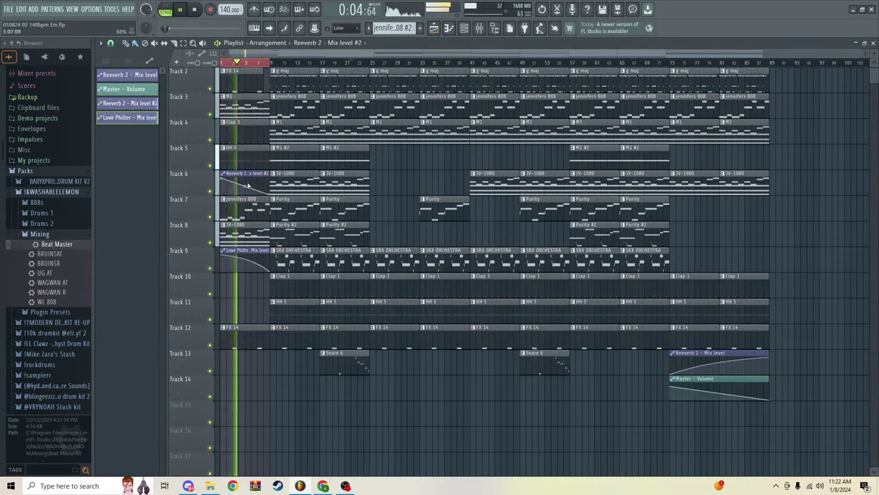
{"action": "left_click_drag", "start_coordinate": [245, 186], "coordinate": [245, 172]}
Step: Play the intro from bar 1, clear the time selection and save the project
{"action": "left_click", "coordinate": [223, 63]}
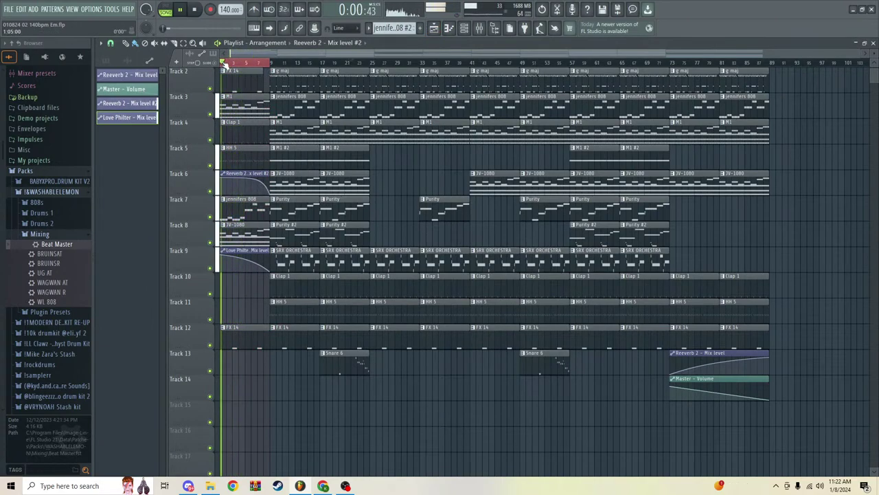
{"action": "left_click_drag", "start_coordinate": [270, 63], "coordinate": [80, 59]}
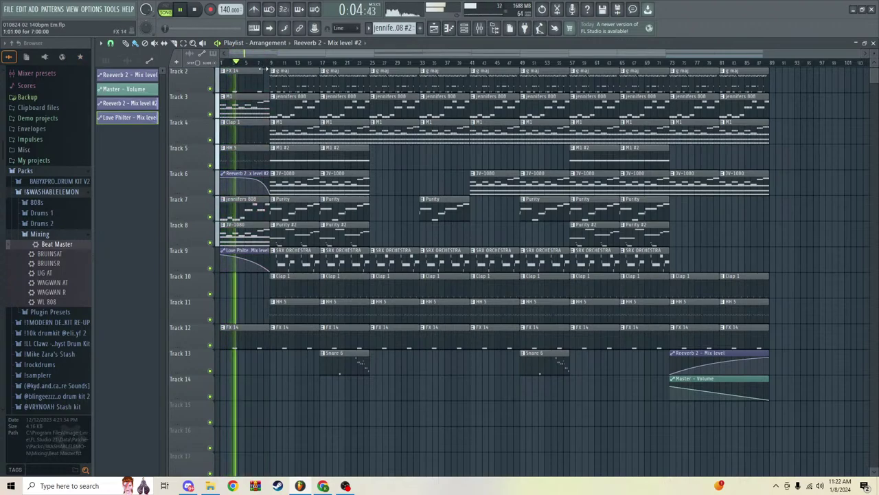
{"action": "left_click", "coordinate": [9, 9]}
{"action": "left_click", "coordinate": [29, 51]}
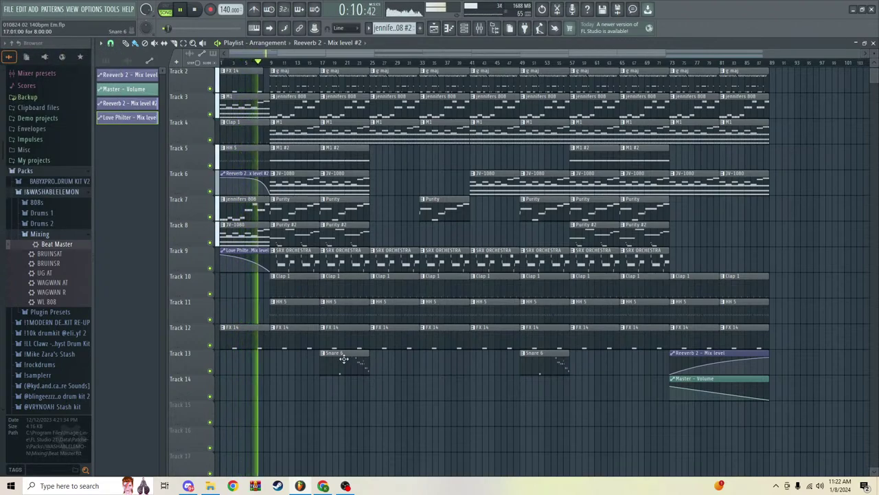
Step: Place a copy of the Snare 6 clip at bar 65 on Track 13, discard the extra copy in the intro, and save the project
{"action": "left_click_drag", "start_coordinate": [339, 358], "coordinate": [640, 373]}
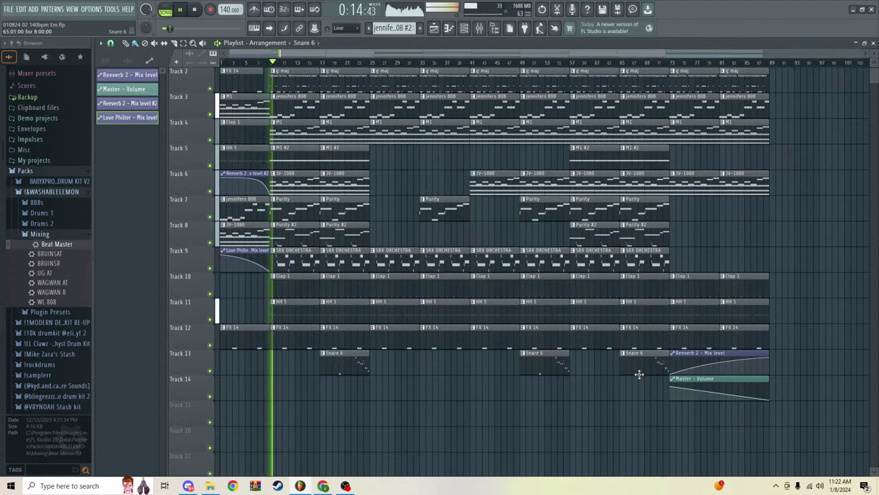
{"action": "left_click_drag", "start_coordinate": [334, 359], "coordinate": [243, 358]}
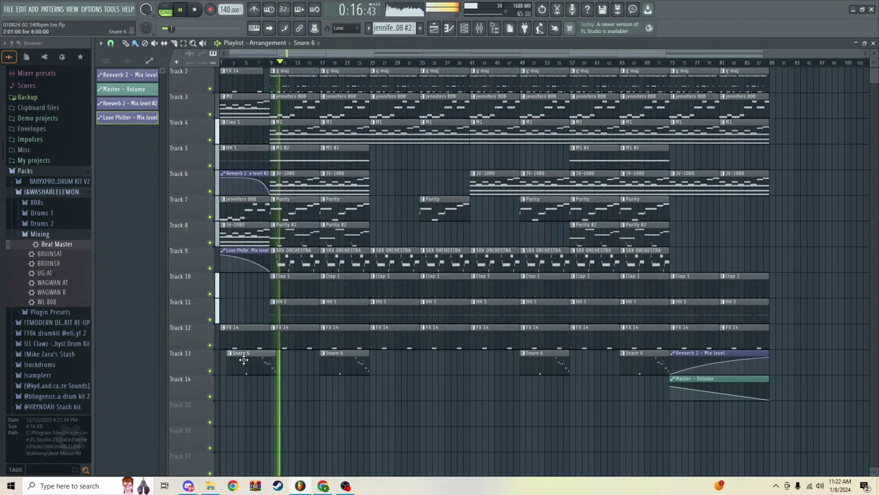
{"action": "right_click", "coordinate": [246, 359]}
{"action": "left_click", "coordinate": [9, 8]}
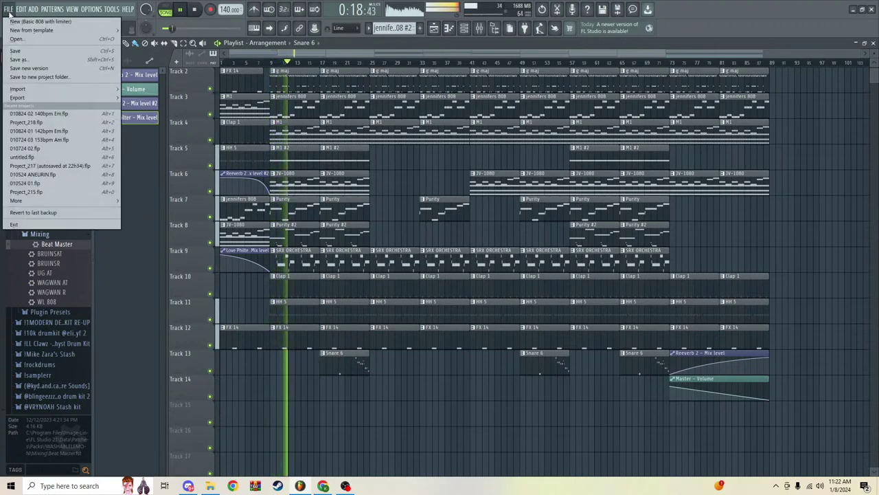
{"action": "left_click", "coordinate": [23, 53]}
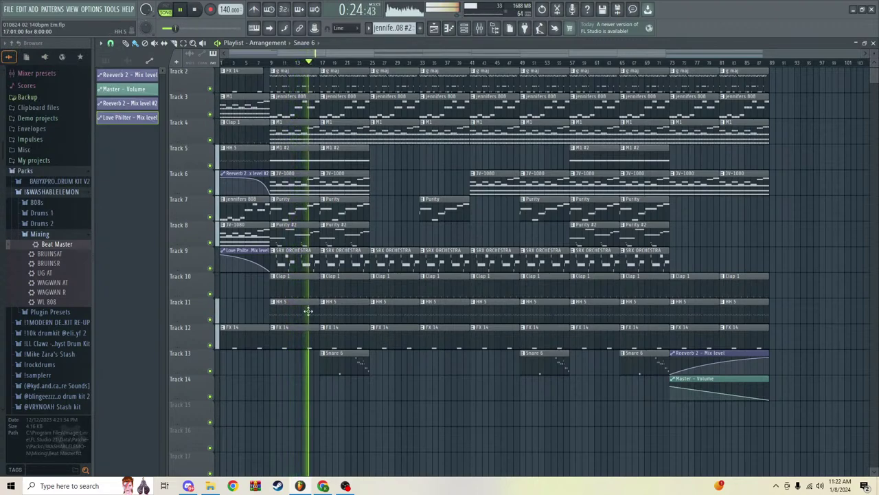
{"action": "left_click", "coordinate": [8, 9]}
{"action": "left_click", "coordinate": [31, 51]}
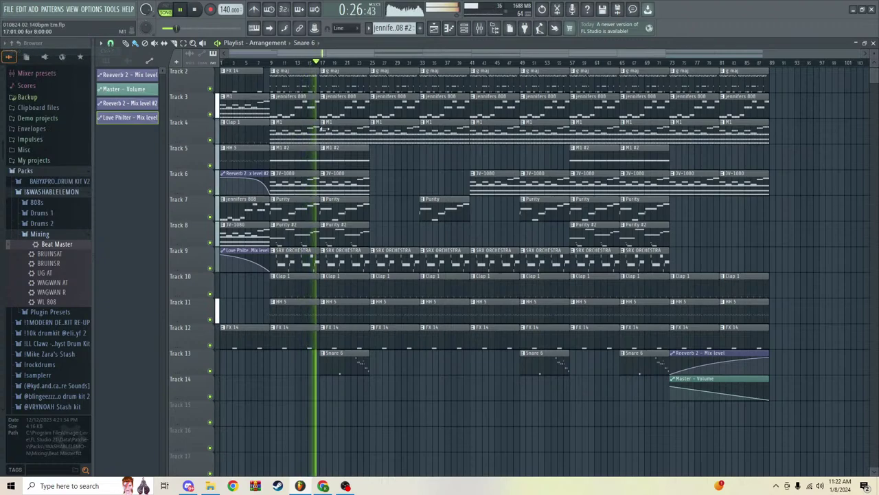
Step: Check the track levels in the mixer during playback and return to the playlist
{"action": "left_click", "coordinate": [464, 29]}
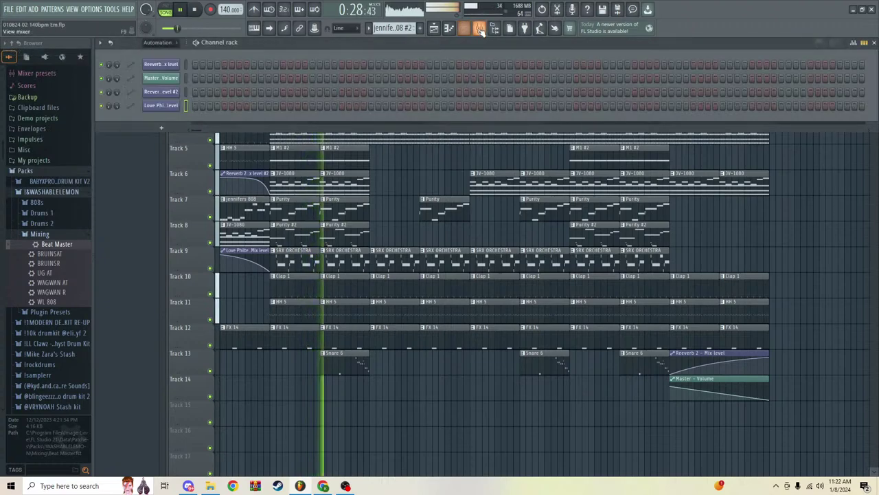
{"action": "left_click", "coordinate": [480, 29]}
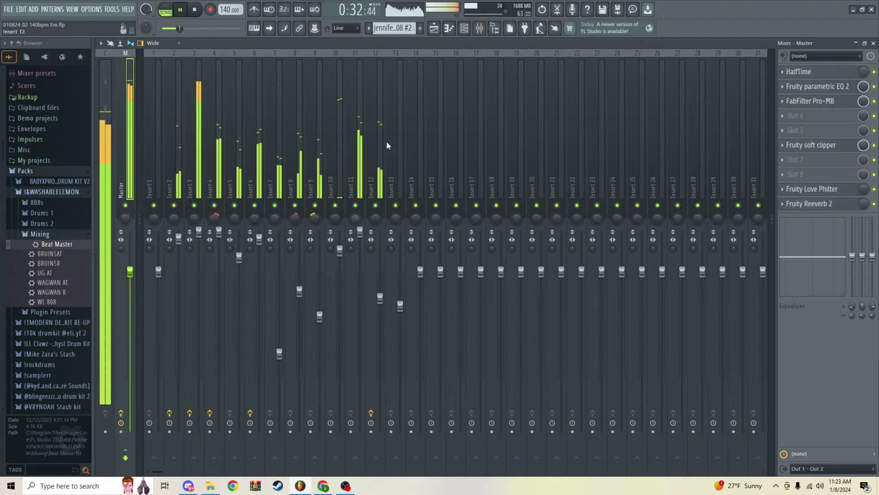
{"action": "left_click", "coordinate": [434, 29]}
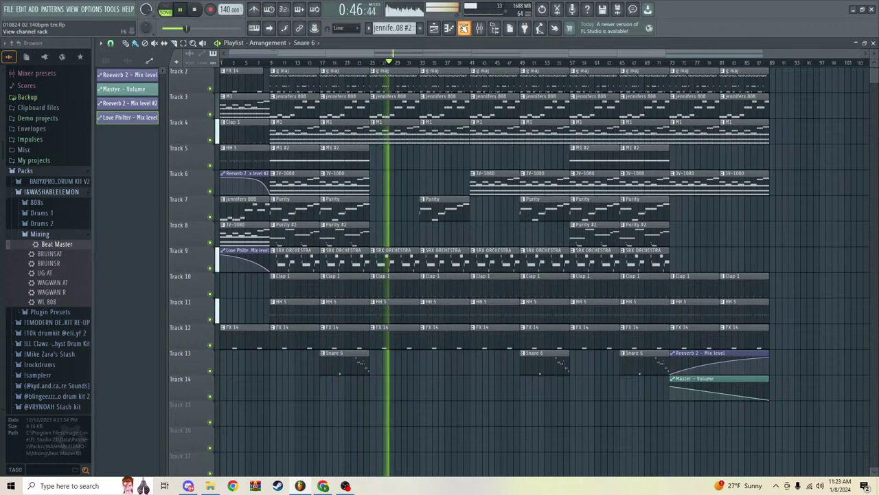
Step: Save the project with the current arrangement
{"action": "left_click", "coordinate": [8, 8]}
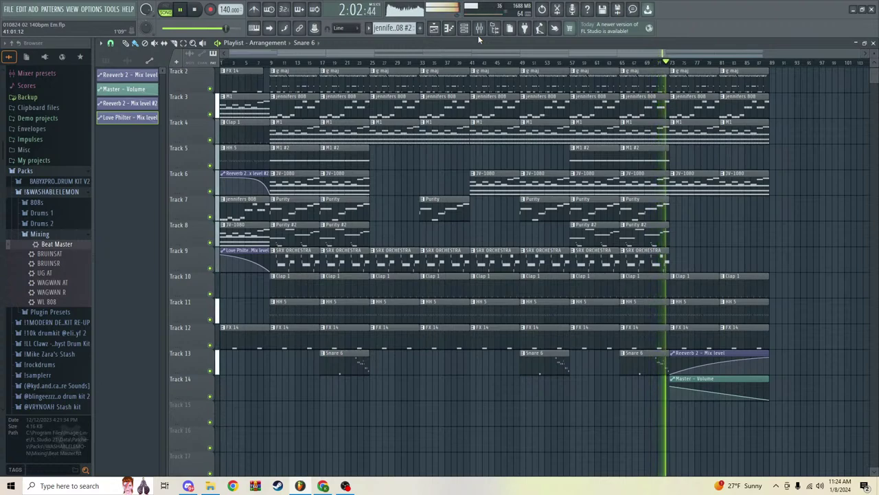
{"action": "left_click", "coordinate": [8, 9]}
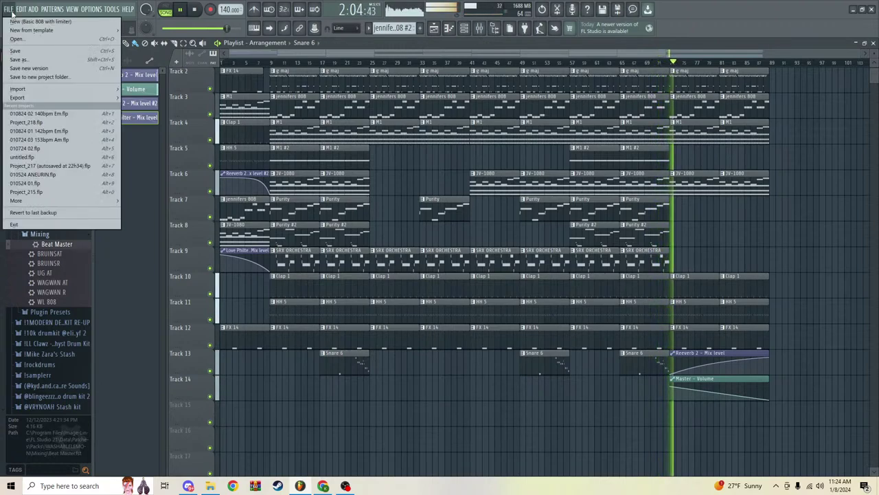
{"action": "left_click", "coordinate": [18, 52]}
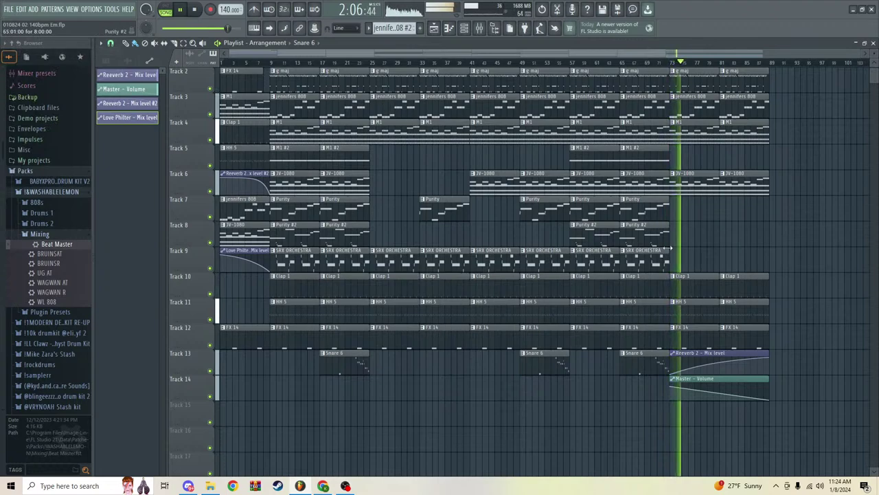
Step: Move the outro's Reeverb 2 mix level and Master volume automation clips to bar 89 and replay the beat from around bar 14
{"action": "left_click_drag", "start_coordinate": [769, 412], "coordinate": [803, 349]}
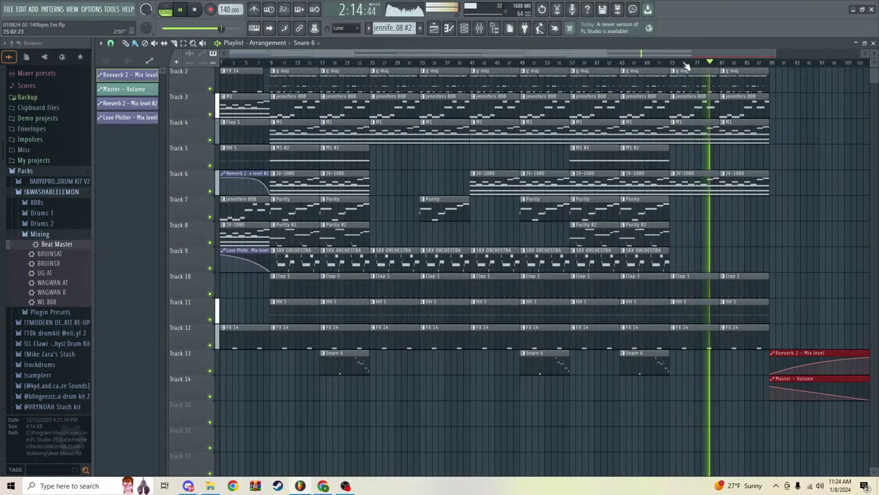
{"action": "left_click", "coordinate": [305, 62]}
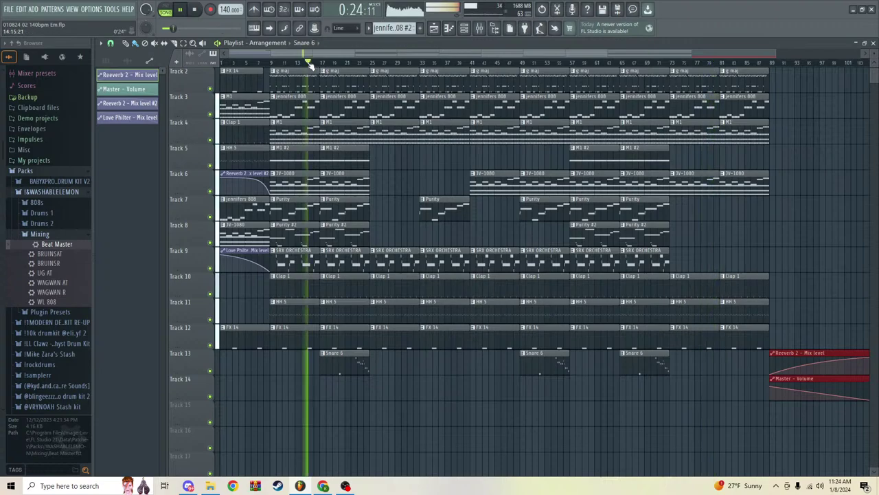
{"action": "scroll", "coordinate": [309, 62], "scroll_direction": "up", "scroll_amount": 2}
{"action": "scroll", "coordinate": [310, 63], "scroll_direction": "up", "scroll_amount": 1}
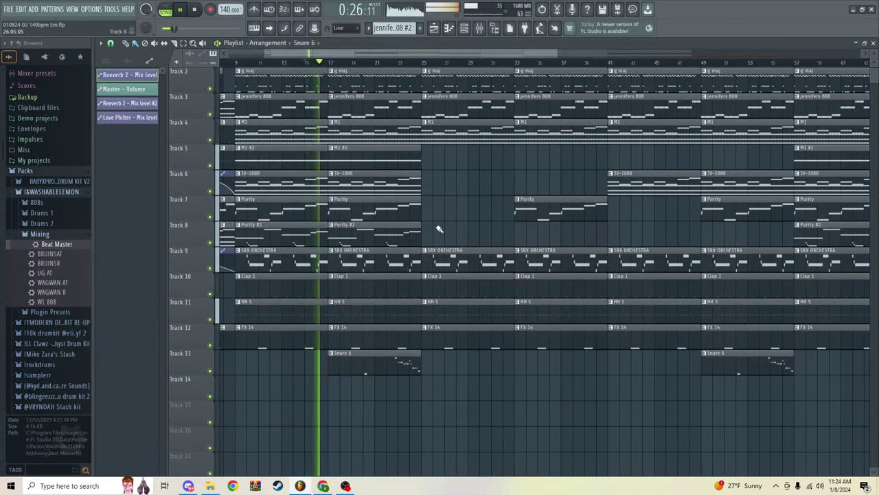
Step: Move the full section at bar 17 to bar 89 and shift the thinner bar 25 section back to bar 17
{"action": "scroll", "coordinate": [371, 68], "scroll_direction": "down", "scroll_amount": 3}
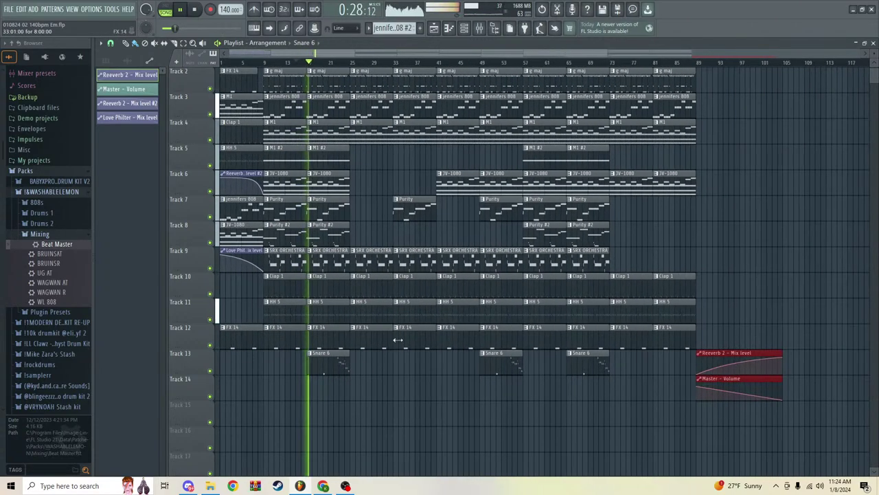
{"action": "left_click_drag", "start_coordinate": [336, 392], "coordinate": [711, 74]}
{"action": "left_click", "coordinate": [710, 74]}
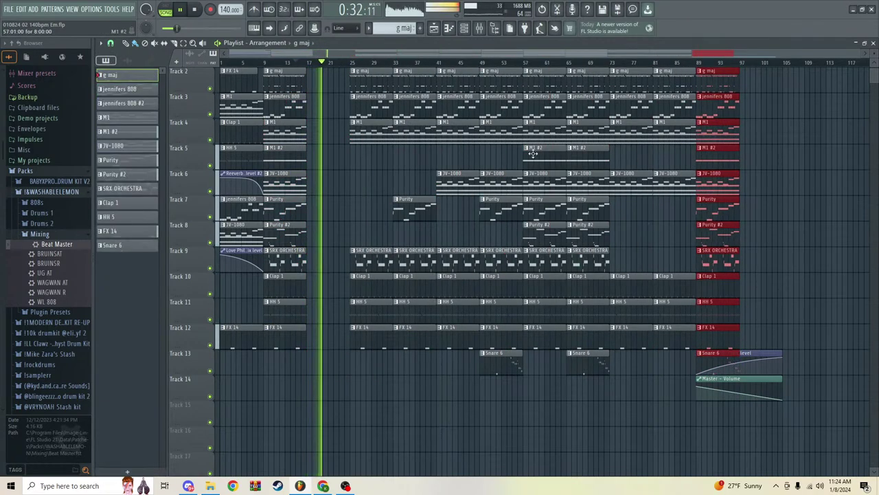
{"action": "left_click_drag", "start_coordinate": [363, 94], "coordinate": [367, 335]}
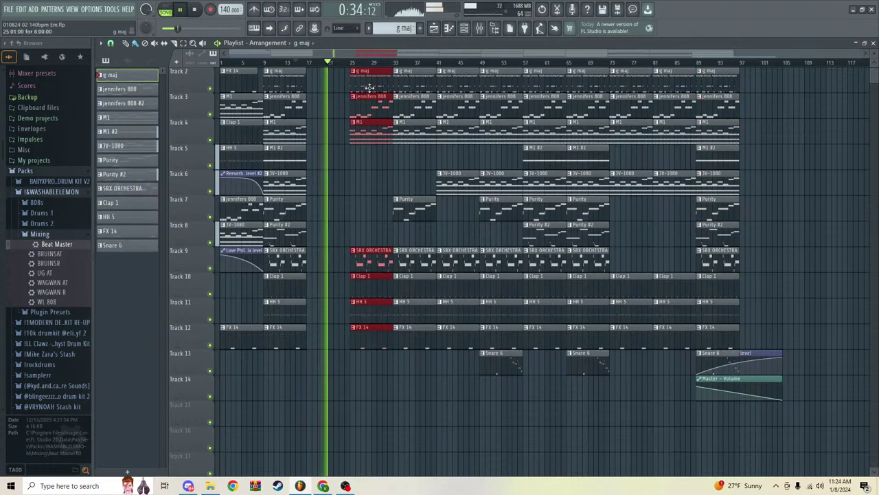
{"action": "left_click_drag", "start_coordinate": [370, 87], "coordinate": [330, 81]}
{"action": "scroll", "coordinate": [302, 66], "scroll_direction": "up", "scroll_amount": 3}
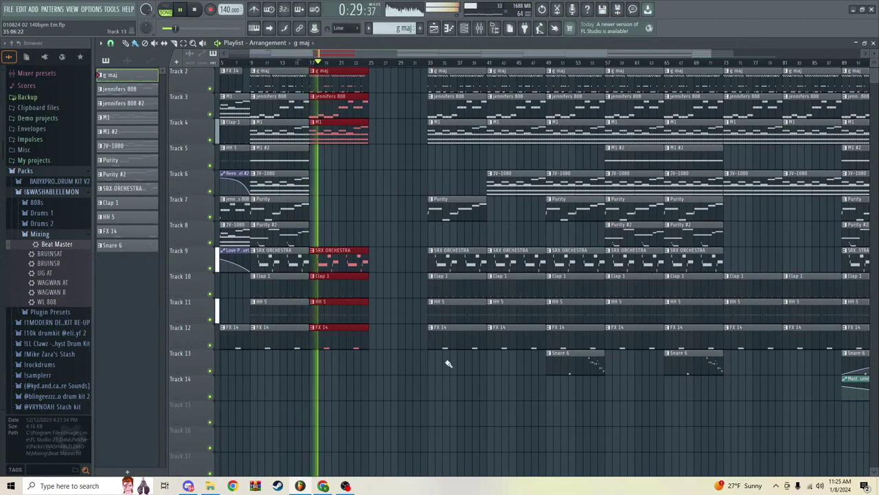
Step: Shift the bar 33 section back to bar 25 and move the full section's melody and drum clips from bar 89 to bar 33
{"action": "left_click_drag", "start_coordinate": [450, 361], "coordinate": [413, 71]}
{"action": "scroll", "coordinate": [397, 70], "scroll_direction": "down", "scroll_amount": 3}
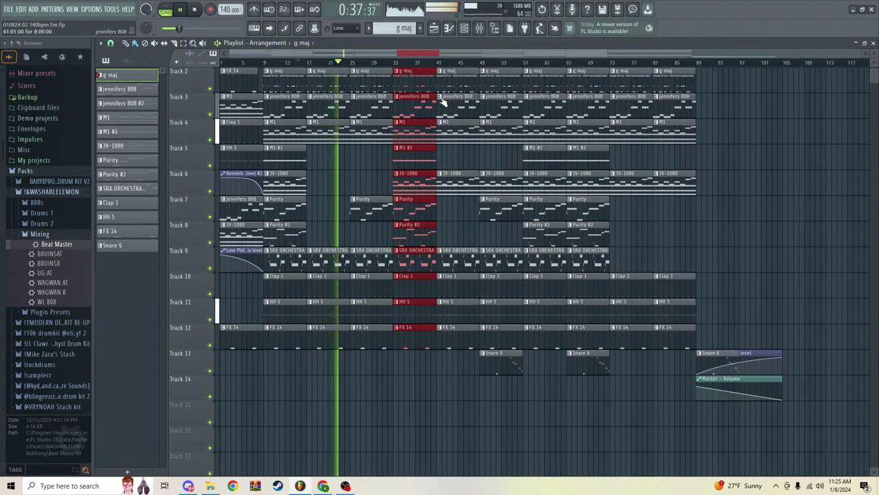
{"action": "left_click", "coordinate": [431, 393]}
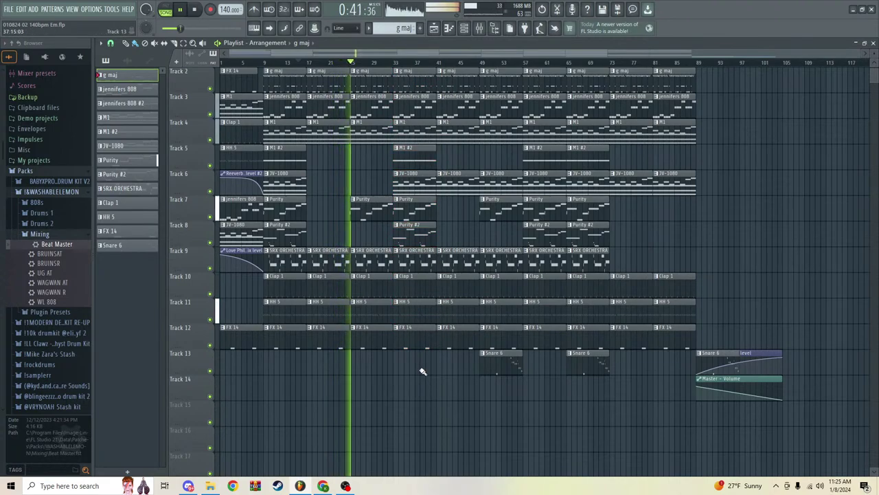
Step: Try removing the SRX ORCHESTRA clips at bars 41 and 49 on Track 9
{"action": "right_click", "coordinate": [457, 262]}
{"action": "right_click", "coordinate": [498, 265]}
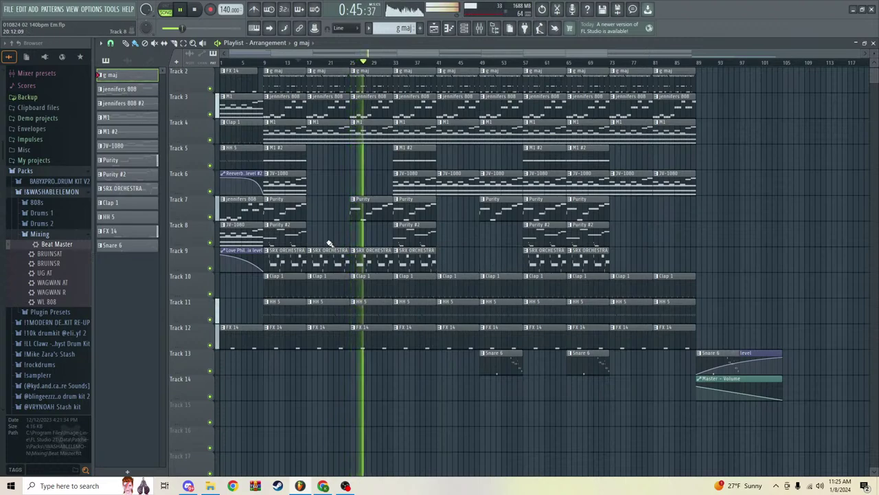
{"action": "mouse_move", "coordinate": [321, 240]}
{"action": "left_mouse_down"}
{"action": "mouse_move", "coordinate": [294, 239]}
{"action": "mouse_move", "coordinate": [323, 236]}
{"action": "left_mouse_up"}
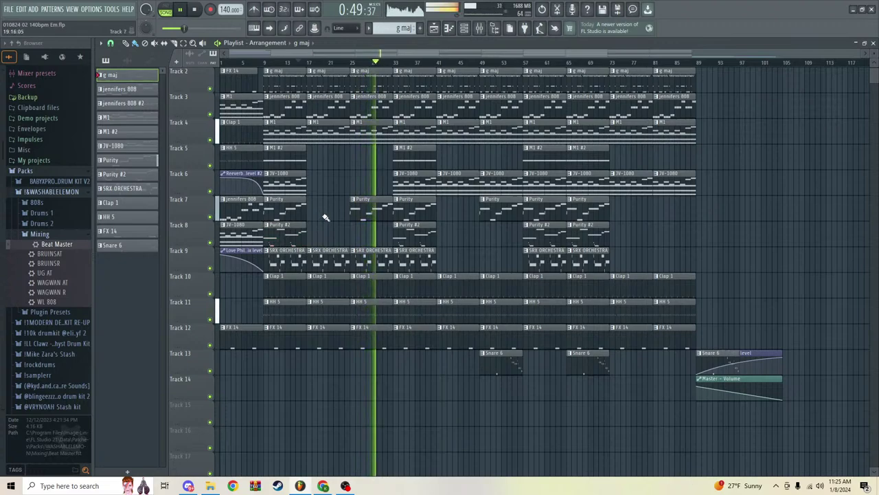
{"action": "left_click_drag", "start_coordinate": [319, 233], "coordinate": [318, 236]}
Step: Copy Purity #2 to bars 41 and 49, drop Purity at bar 49, and restore SRX ORCHESTRA at bar 49 but not bar 41
{"action": "left_click_drag", "start_coordinate": [418, 228], "coordinate": [461, 225]}
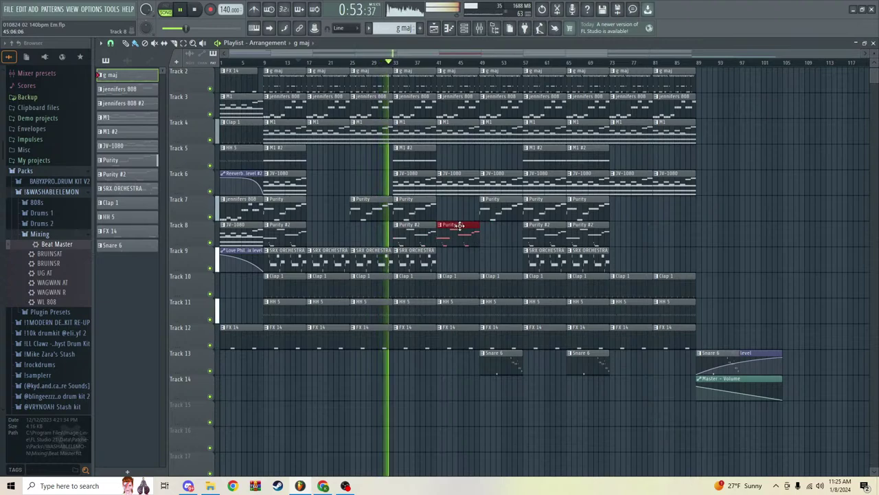
{"action": "left_click_drag", "start_coordinate": [410, 256], "coordinate": [509, 225]}
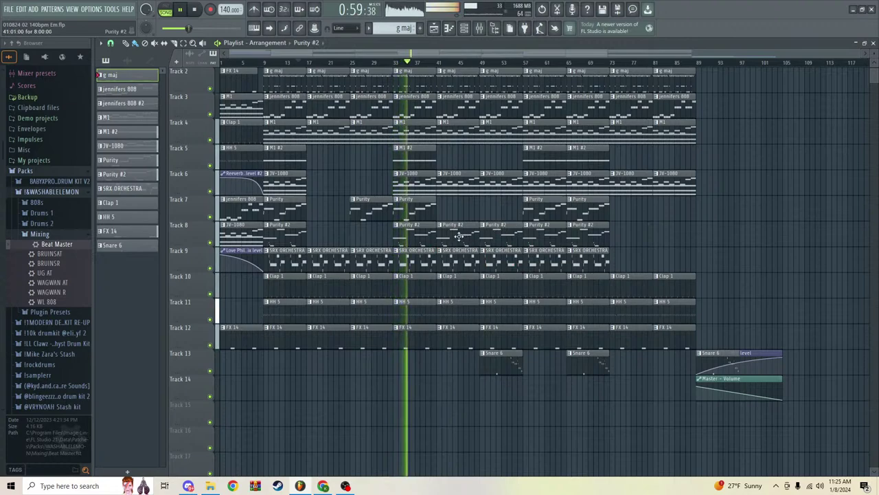
{"action": "right_click", "coordinate": [458, 259]}
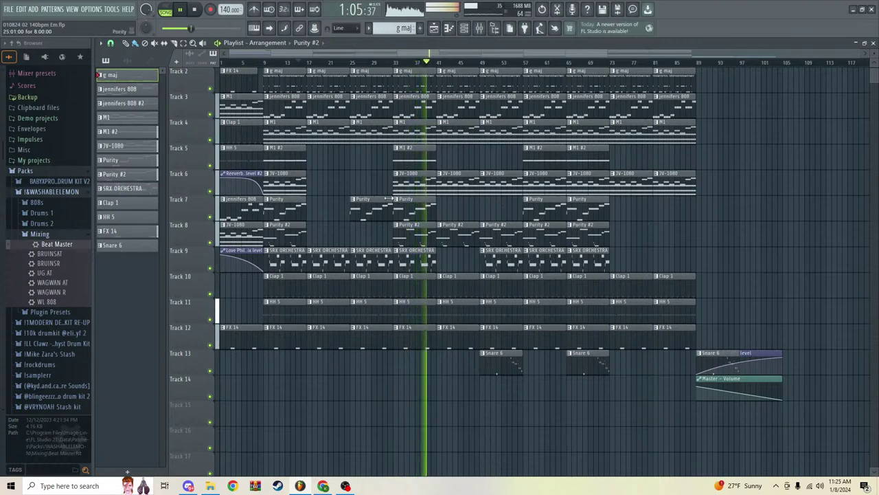
{"action": "left_click", "coordinate": [472, 180]}
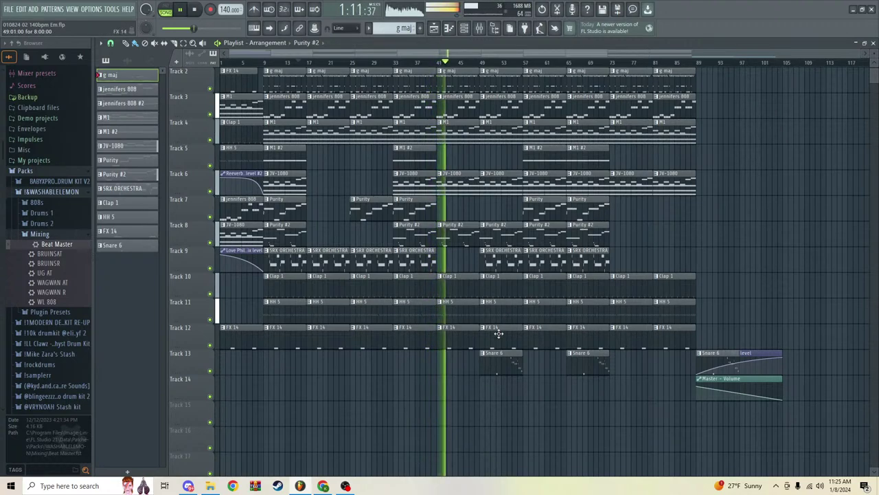
Step: Copy the Snare 6 clip from bar 49 to bar 25 on Track 13, replay from around bar 30, and save the project
{"action": "left_click_drag", "start_coordinate": [491, 368], "coordinate": [367, 371], "text": "shift"}
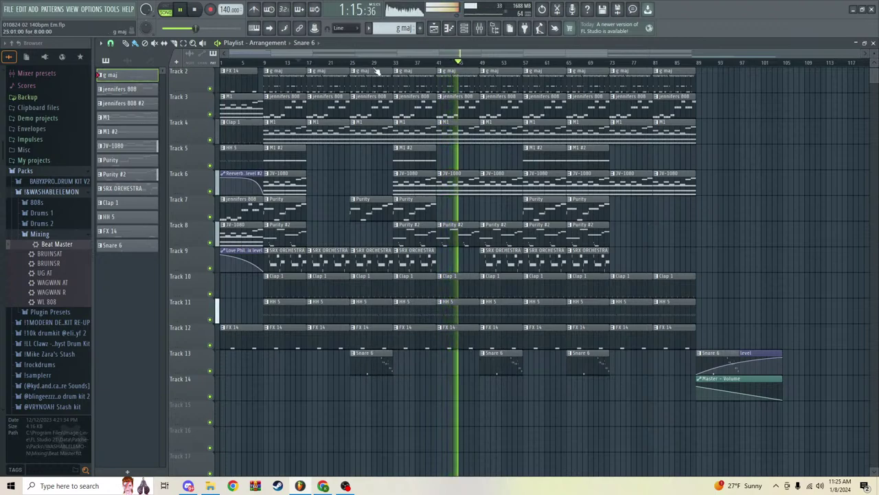
{"action": "left_click", "coordinate": [378, 63]}
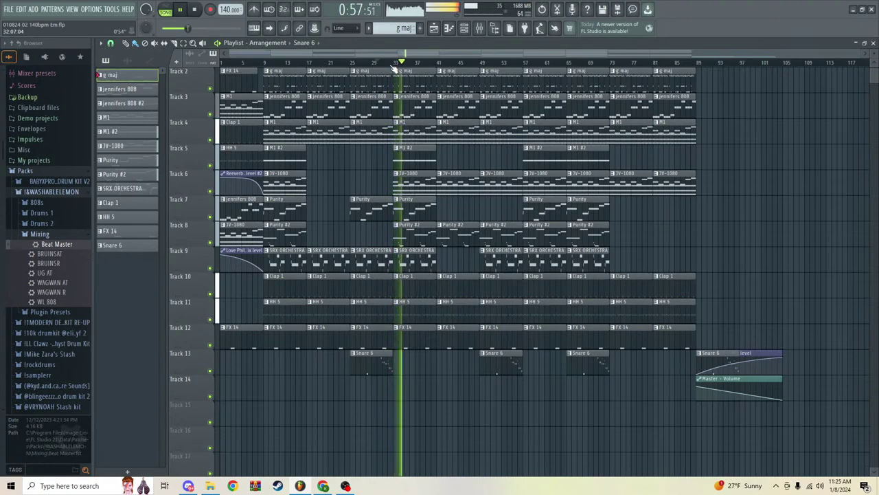
{"action": "scroll", "coordinate": [393, 68], "scroll_direction": "up", "scroll_amount": 2}
{"action": "left_click", "coordinate": [8, 9]}
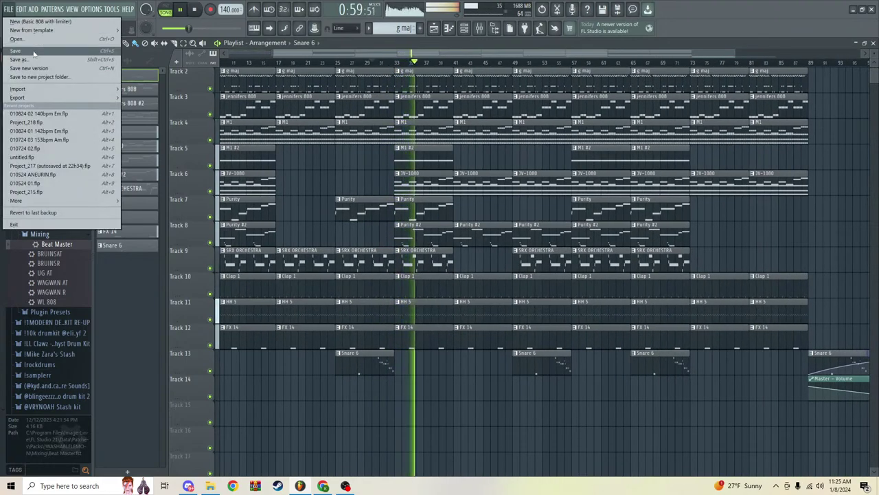
{"action": "left_click", "coordinate": [34, 51]}
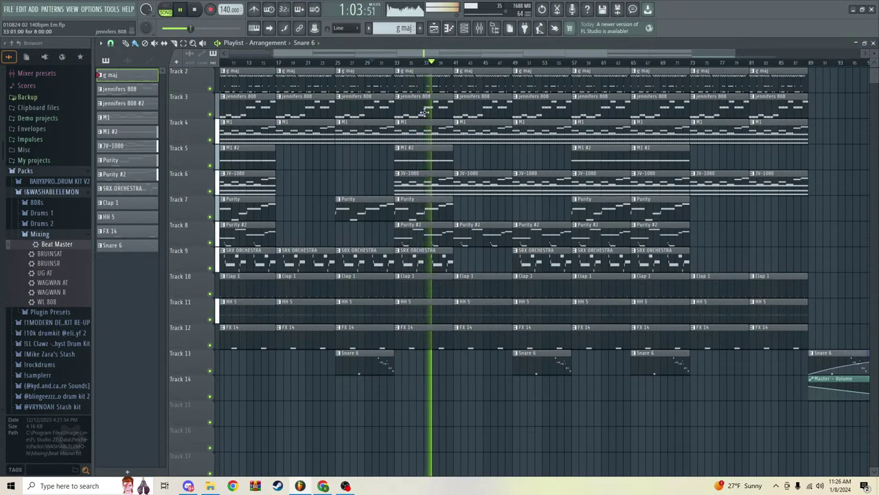
Step: Inspect the jennifers 808 pattern from its clip at bar 41 and return to the playlist
{"action": "double_click", "coordinate": [466, 100]}
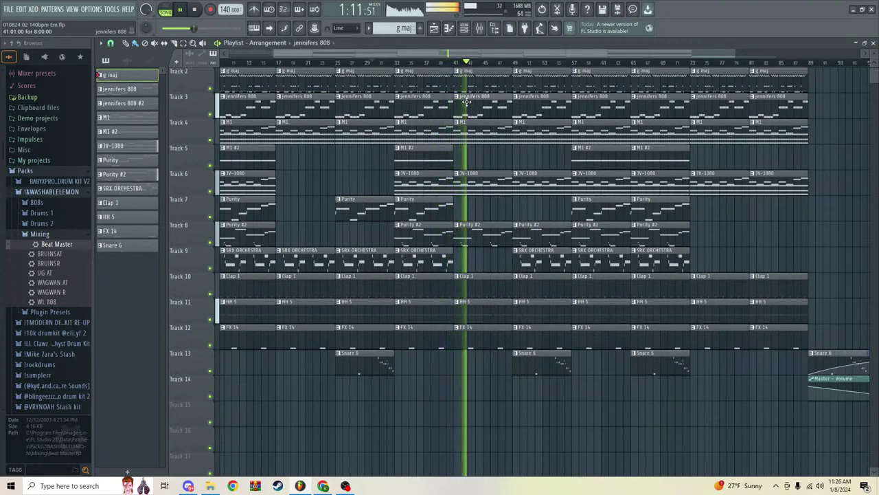
{"action": "left_click", "coordinate": [433, 28]}
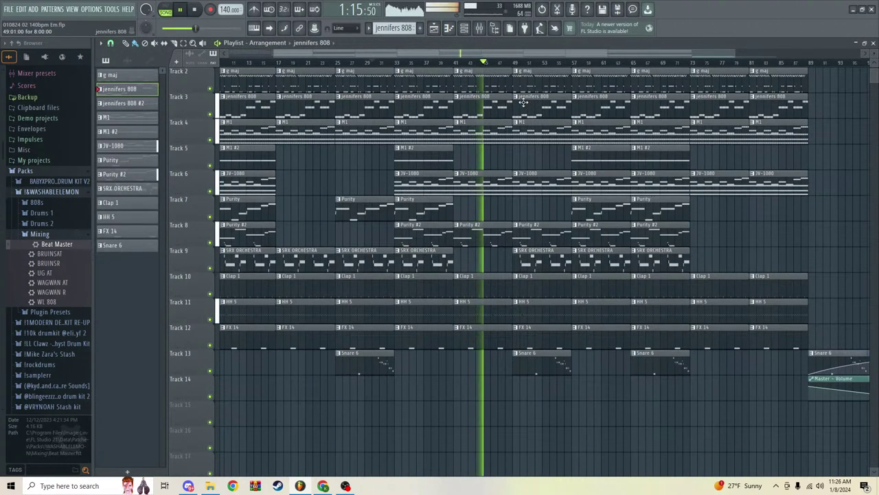
Step: Rearrange the Snare 6 clips on Track 13 so they start at bars 9, 33, 57 and 73
{"action": "left_click", "coordinate": [536, 355]}
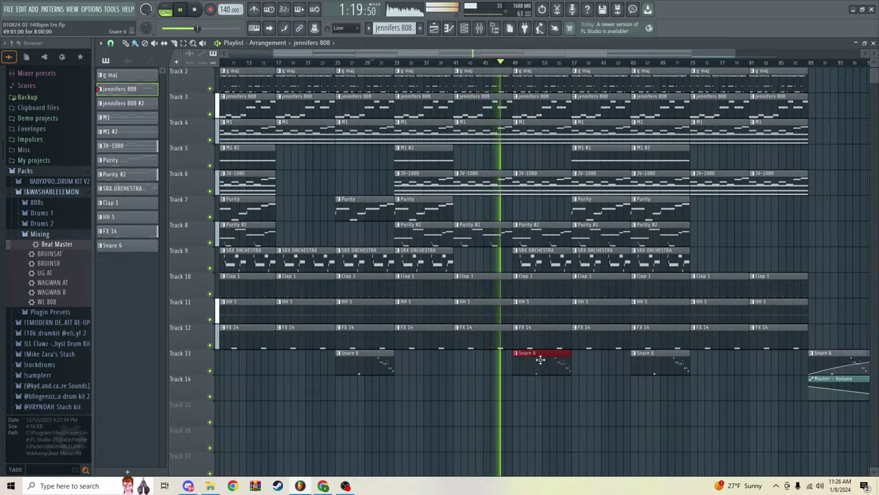
{"action": "left_click_drag", "start_coordinate": [357, 371], "coordinate": [439, 372]}
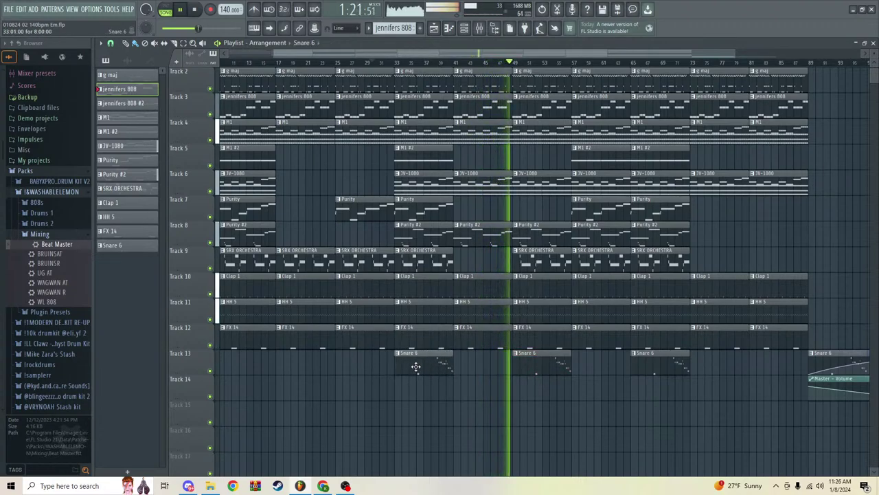
{"action": "scroll", "coordinate": [325, 52], "scroll_direction": "down", "scroll_amount": 2}
{"action": "scroll", "coordinate": [343, 62], "scroll_direction": "down", "scroll_amount": 3}
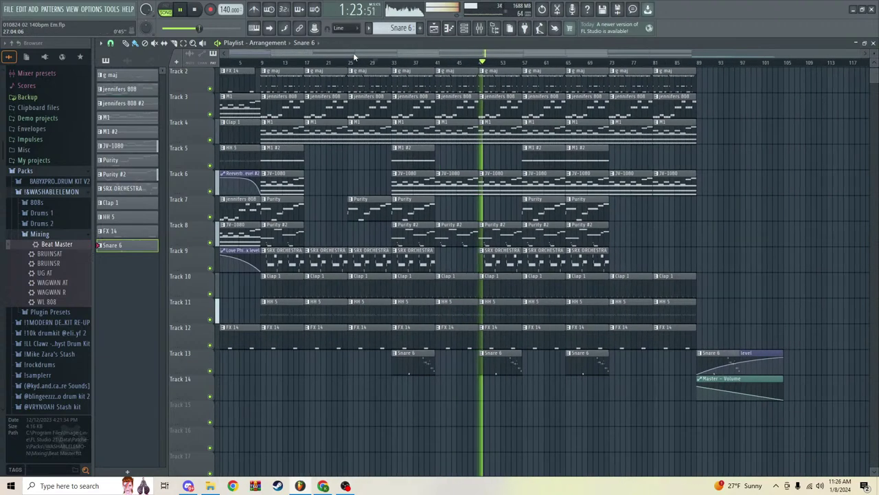
{"action": "left_click_drag", "start_coordinate": [355, 365], "coordinate": [275, 365]}
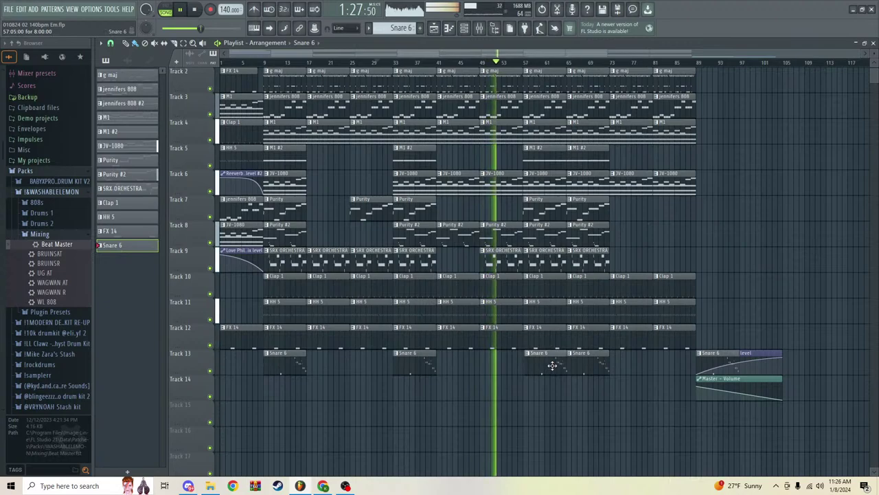
{"action": "left_click_drag", "start_coordinate": [584, 365], "coordinate": [633, 358]}
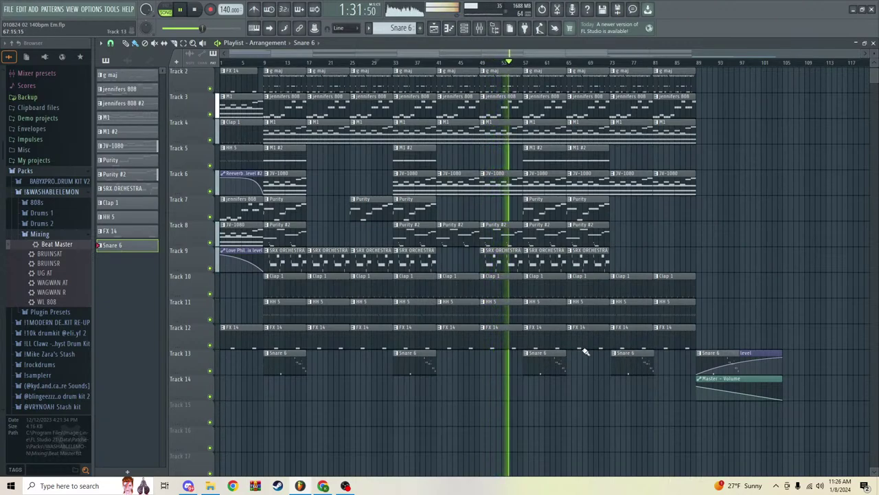
Step: Move the full section at bar 65 to bar 89, and shift the two following sections back to bar 65 without their Snare 6 clip
{"action": "left_click_drag", "start_coordinate": [596, 373], "coordinate": [588, 70]}
{"action": "left_click_drag", "start_coordinate": [581, 78], "coordinate": [712, 78]}
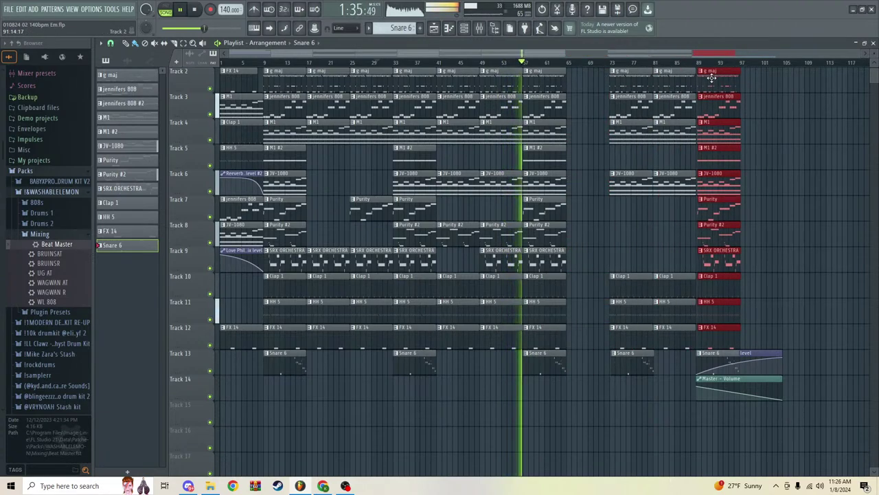
{"action": "left_click_drag", "start_coordinate": [672, 385], "coordinate": [584, 83]}
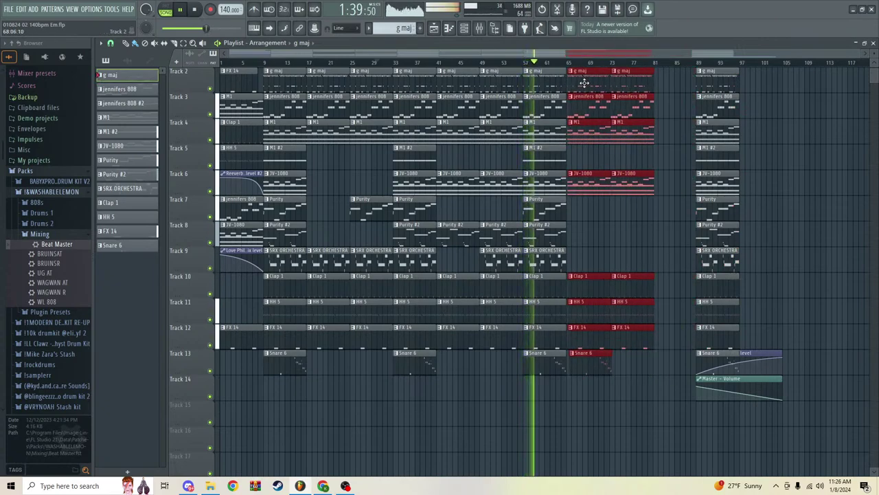
{"action": "scroll", "coordinate": [581, 65], "scroll_direction": "up", "scroll_amount": 4}
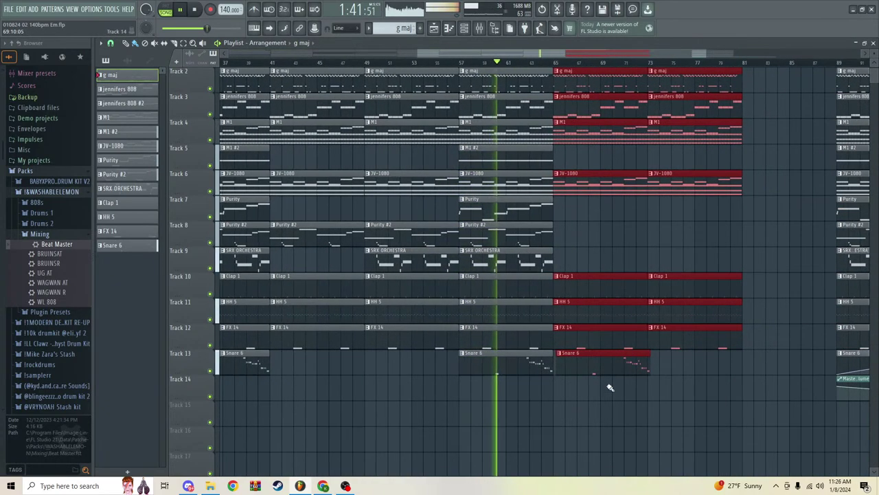
{"action": "scroll", "coordinate": [565, 68], "scroll_direction": "down", "scroll_amount": 4}
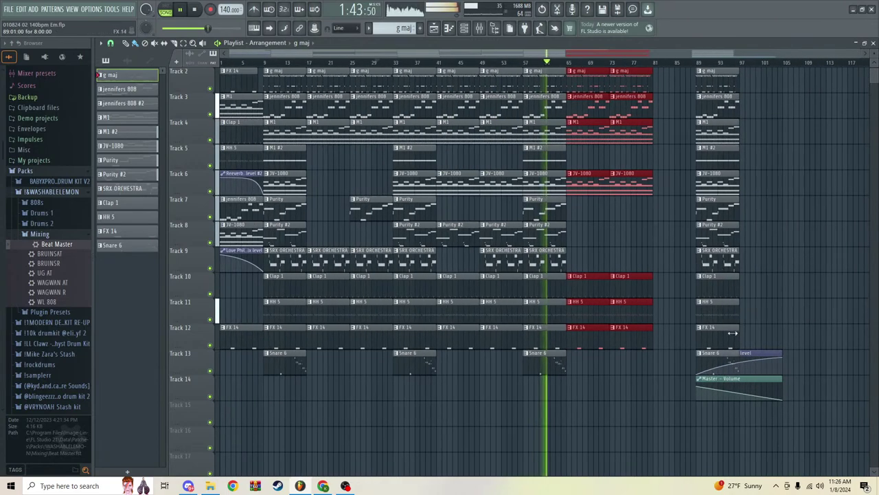
Step: Move the full section and its Snare 6 clip from bar 89 to bar 81, and copy M1 #2 to bar 73 on Track 5
{"action": "left_click_drag", "start_coordinate": [734, 346], "coordinate": [663, 77]}
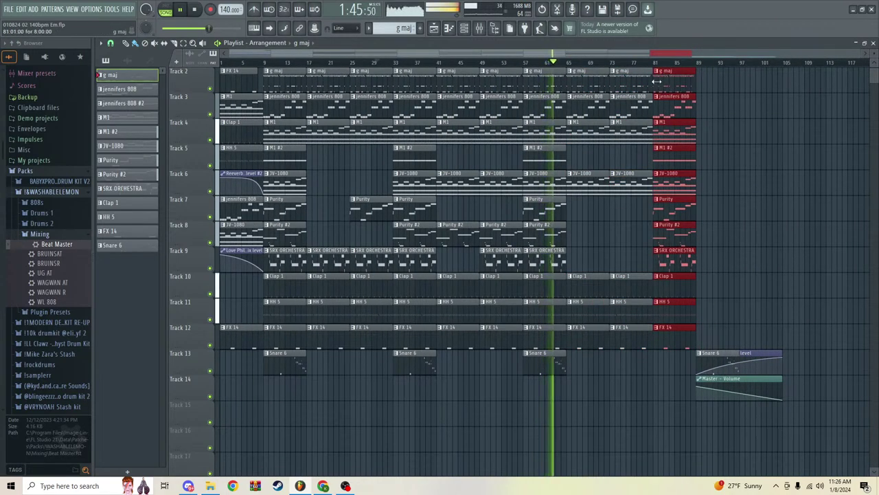
{"action": "left_click_drag", "start_coordinate": [557, 361], "coordinate": [676, 358]}
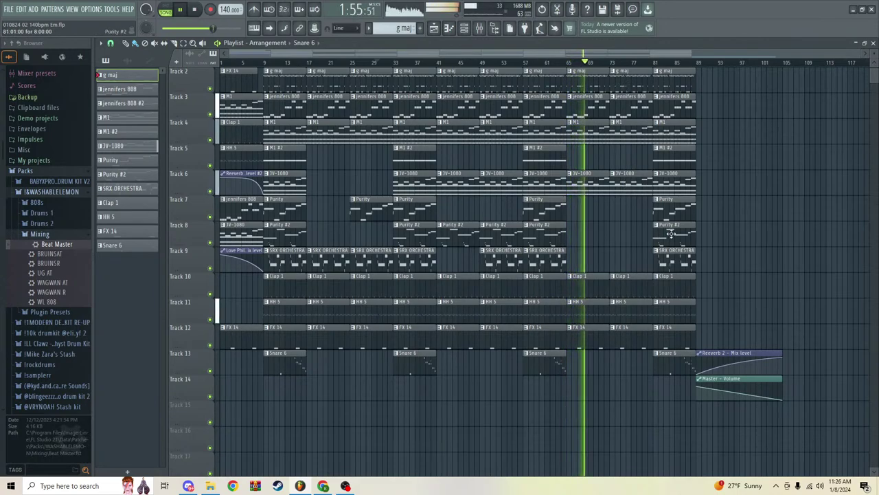
{"action": "left_click_drag", "start_coordinate": [670, 165], "coordinate": [625, 165]}
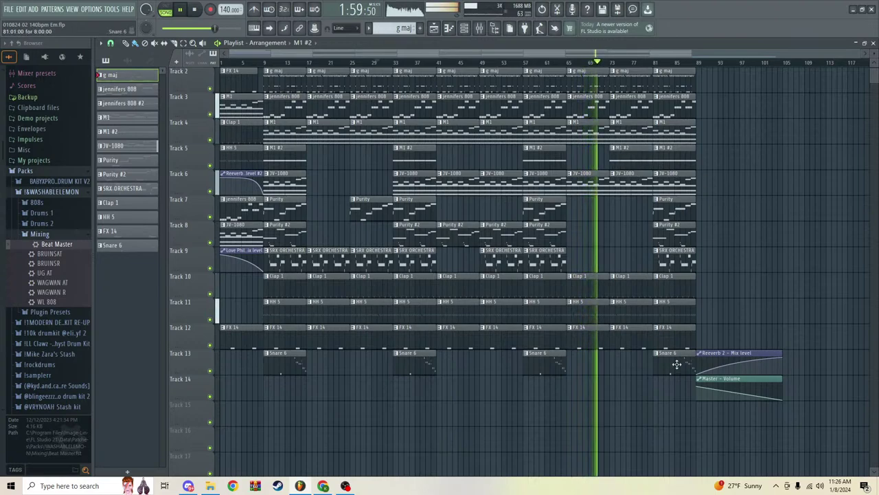
Step: Copy the bar 65 section's melody, 808 and drum clips to bars 89 and 97, alongside the outro automation
{"action": "left_click_drag", "start_coordinate": [586, 82], "coordinate": [708, 333]}
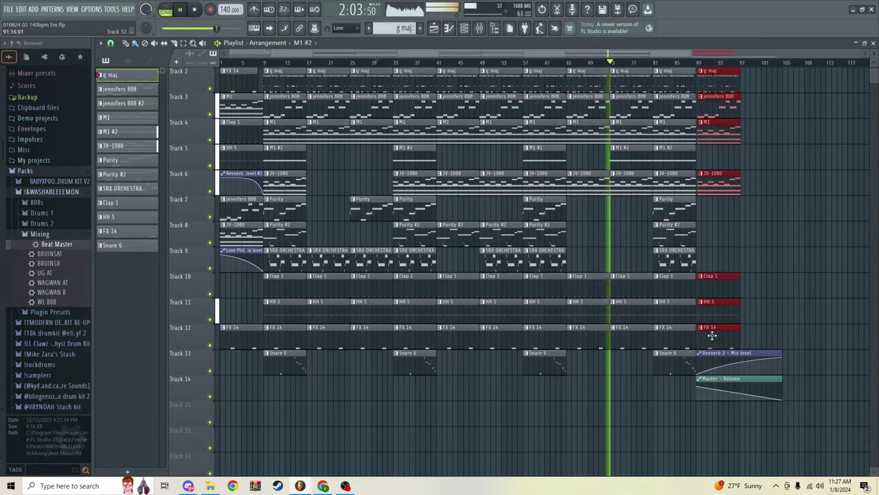
{"action": "left_click_drag", "start_coordinate": [714, 285], "coordinate": [758, 279]}
{"action": "left_click", "coordinate": [758, 250], "text": "ctrl"}
Step: Fill the gaps on Track 5 with copies of the M1 #2 clip at bars 17, 25, 41, 49 and 65
{"action": "left_click_drag", "start_coordinate": [718, 145], "coordinate": [328, 160]}
{"action": "left_click", "coordinate": [779, 159], "text": "ctrl"}
{"action": "key", "text": "ctrl+b"}
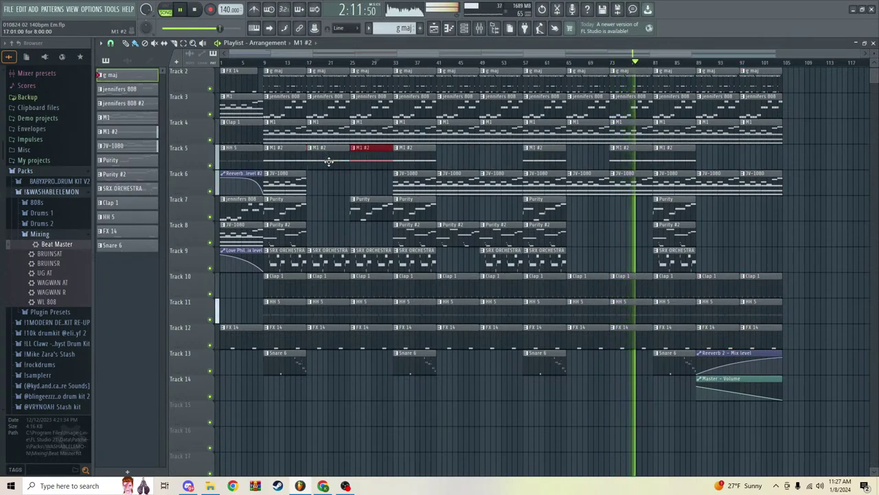
{"action": "key", "text": "ctrl+b"}
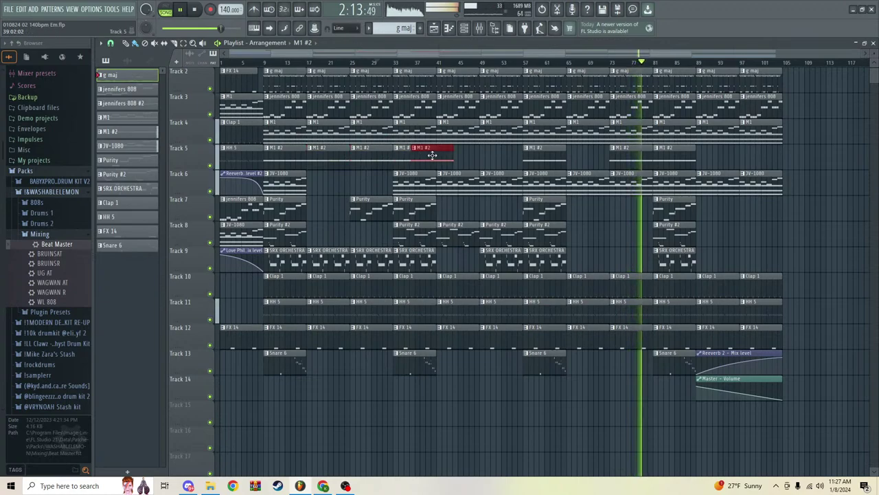
{"action": "key", "text": "ctrl+b"}
{"action": "key", "text": "ctrl+b"}
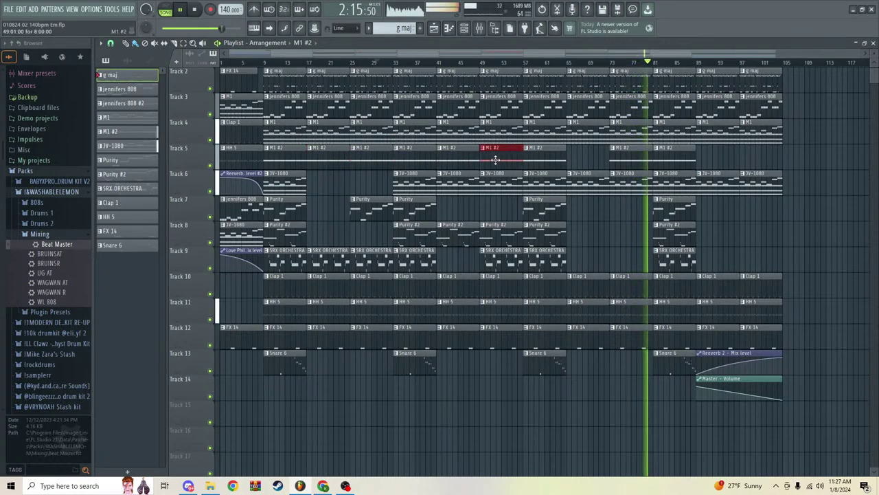
{"action": "key", "text": "ctrl+b"}
{"action": "key", "text": "ctrl+b"}
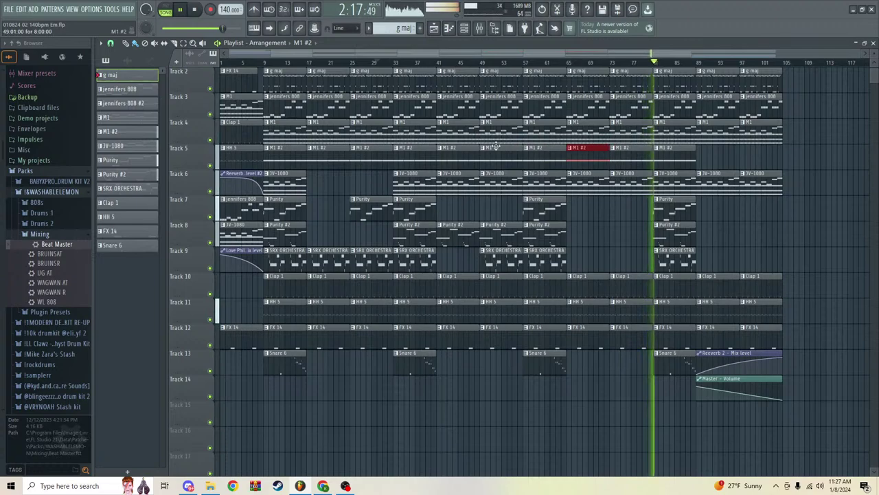
Step: Play the arrangement from around bar 17 and save the project
{"action": "left_click", "coordinate": [285, 62]}
{"action": "left_click", "coordinate": [306, 62]}
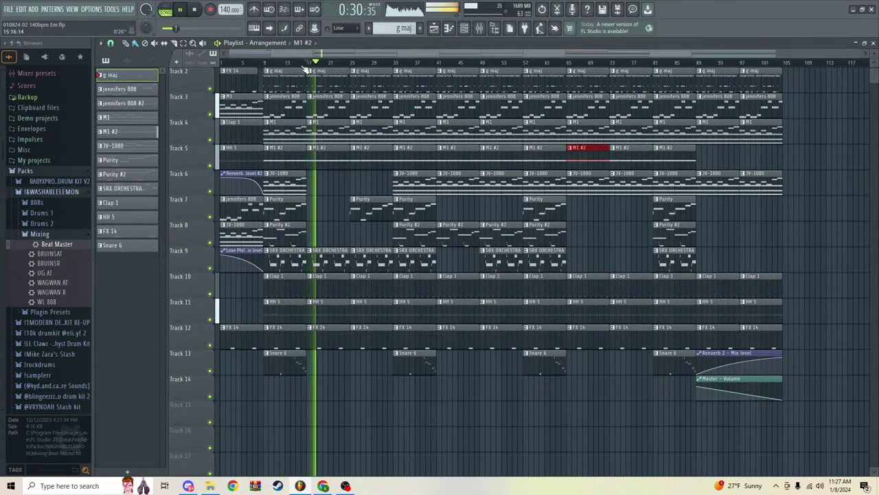
{"action": "left_click", "coordinate": [9, 9]}
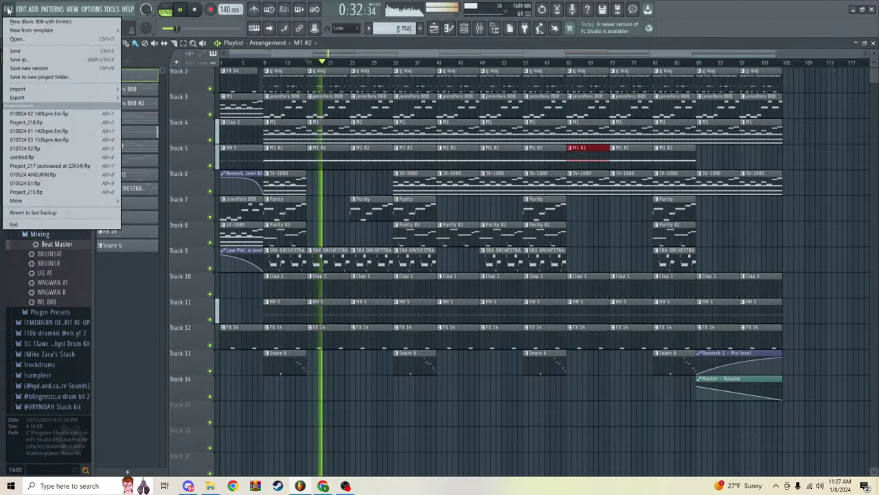
{"action": "left_click", "coordinate": [20, 51]}
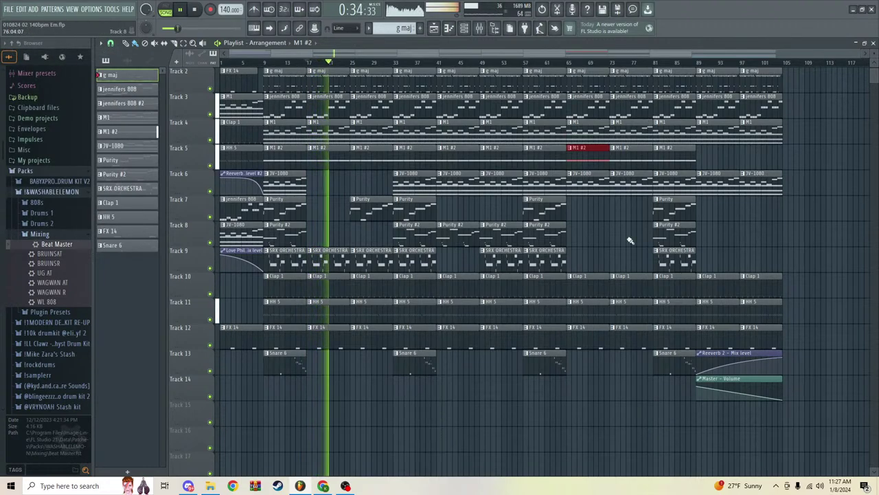
Step: Delete all melody, 808 and drum clips from bar 81 onward, and move the Reeverb 2 mix level and Master volume automation to bar 65
{"action": "right_click", "coordinate": [630, 191]}
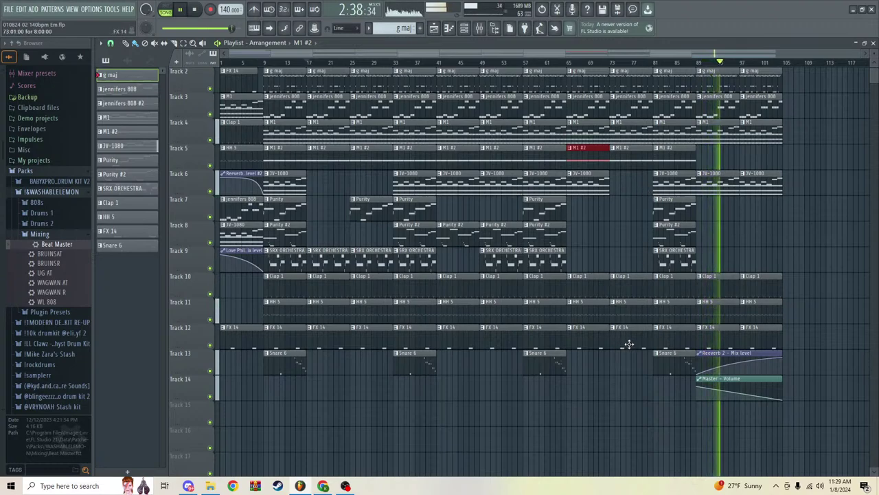
{"action": "left_click", "coordinate": [631, 182]}
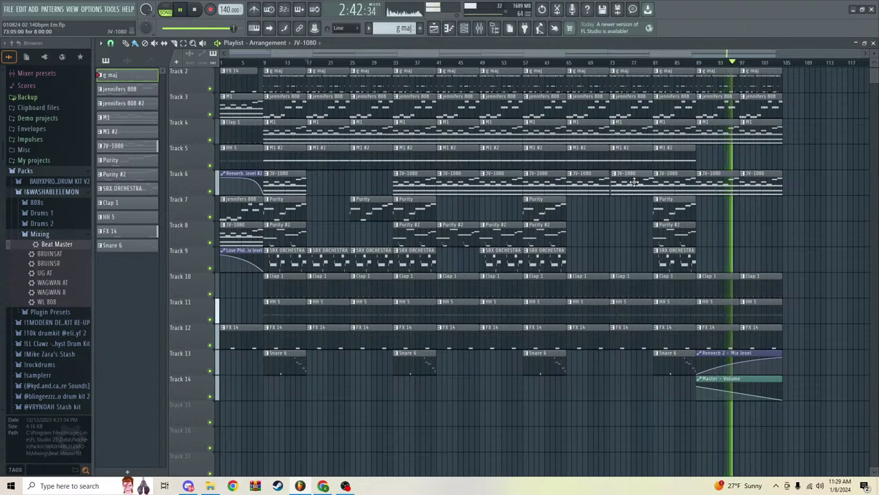
{"action": "mouse_move", "coordinate": [672, 77]}
{"action": "left_mouse_down"}
{"action": "mouse_move", "coordinate": [669, 154]}
{"action": "mouse_move", "coordinate": [678, 264]}
{"action": "mouse_move", "coordinate": [668, 356]}
{"action": "left_mouse_up"}
{"action": "mouse_move", "coordinate": [708, 334]}
{"action": "left_mouse_down"}
{"action": "mouse_move", "coordinate": [729, 301]}
{"action": "mouse_move", "coordinate": [735, 70]}
{"action": "mouse_move", "coordinate": [767, 245]}
{"action": "mouse_move", "coordinate": [761, 334]}
{"action": "left_mouse_up"}
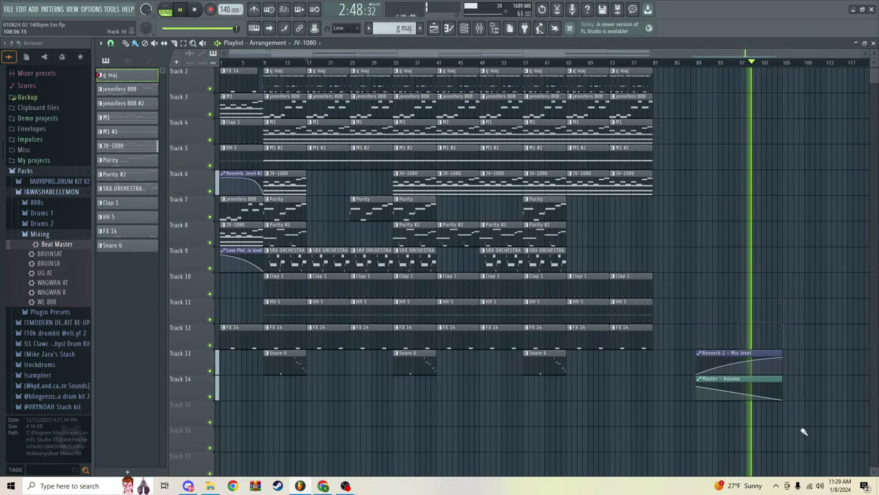
{"action": "mouse_move", "coordinate": [803, 427]}
{"action": "left_mouse_down"}
{"action": "mouse_move", "coordinate": [728, 359]}
{"action": "mouse_move", "coordinate": [601, 359]}
{"action": "left_mouse_up"}
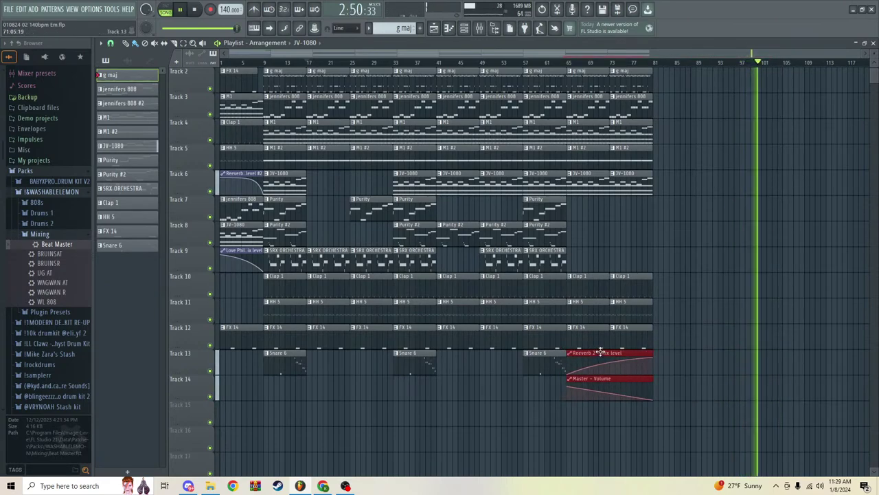
{"action": "key", "text": "space"}
Step: Remove the JV-1080 clip at bar 73 on Track 6 and save the project
{"action": "right_click", "coordinate": [631, 182]}
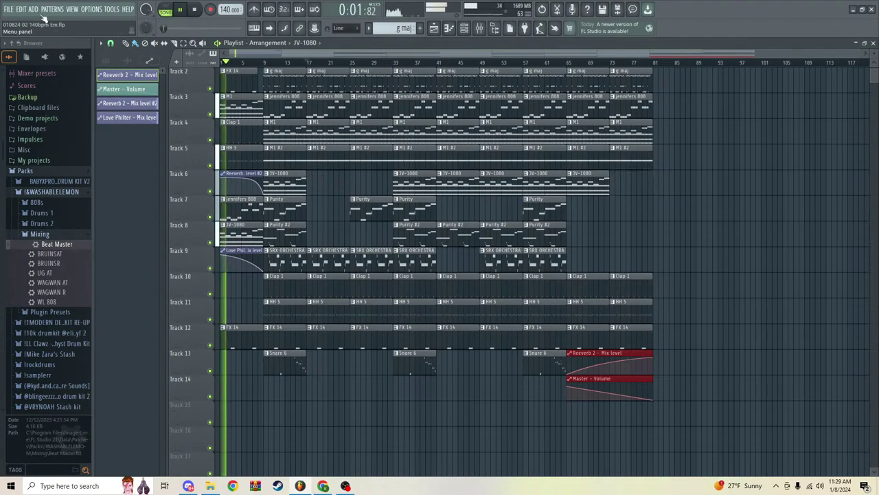
{"action": "left_click", "coordinate": [9, 9]}
{"action": "left_click", "coordinate": [18, 51]}
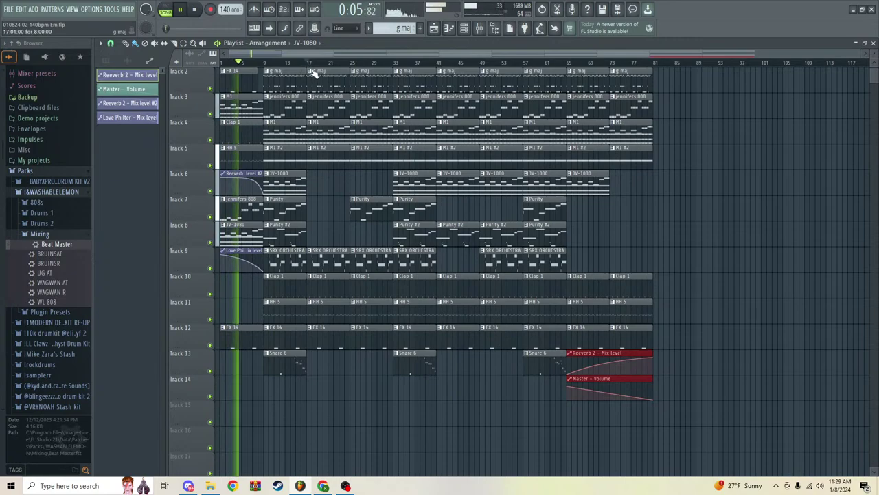
Step: Copy the nighteye sample to bar 73 on Track 1, and thin the outro by deleting JV-1080 at bar 65 and M1 at bar 73
{"action": "scroll", "coordinate": [292, 137], "scroll_direction": "up", "scroll_amount": 1}
{"action": "left_click", "coordinate": [586, 83]}
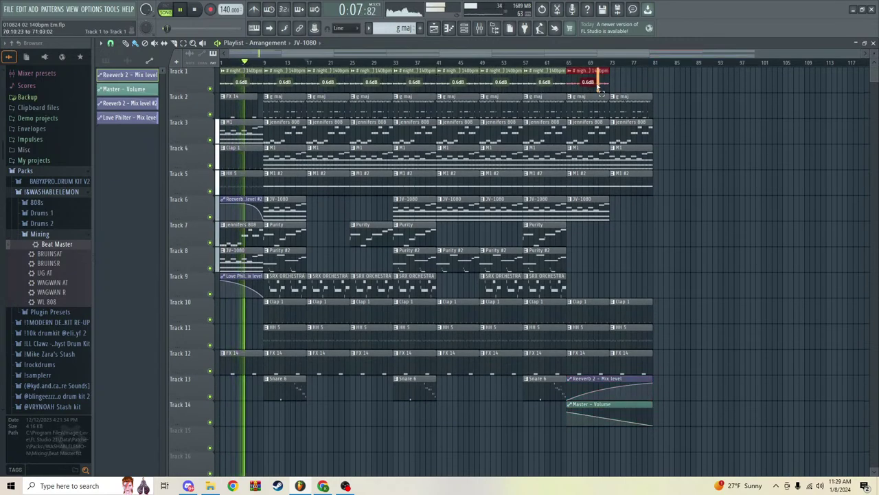
{"action": "left_click_drag", "start_coordinate": [586, 82], "coordinate": [620, 79]}
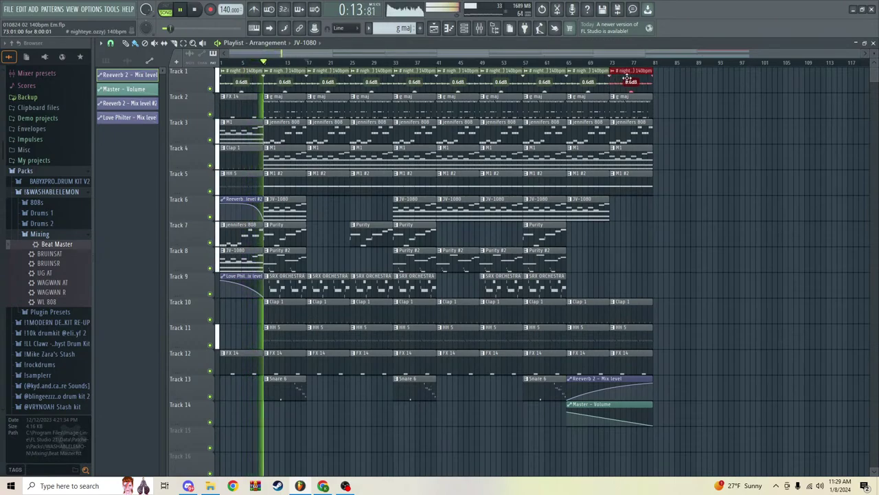
{"action": "right_click", "coordinate": [588, 203]}
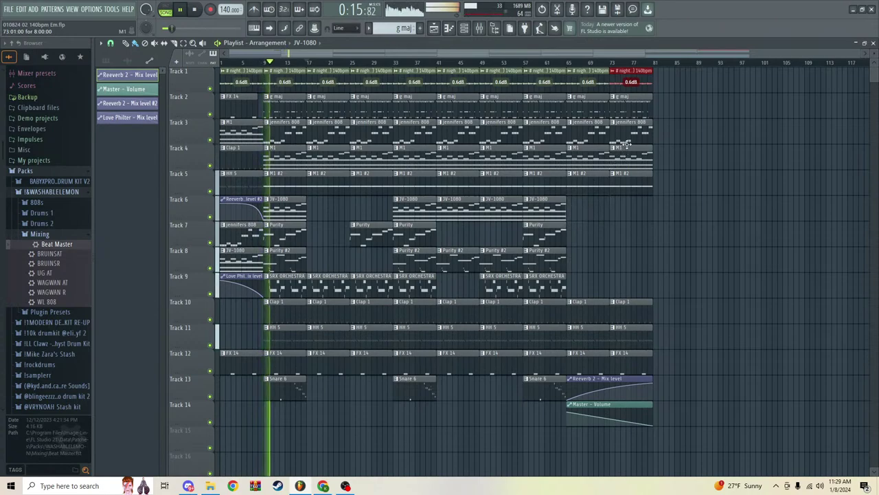
{"action": "right_click", "coordinate": [630, 155]}
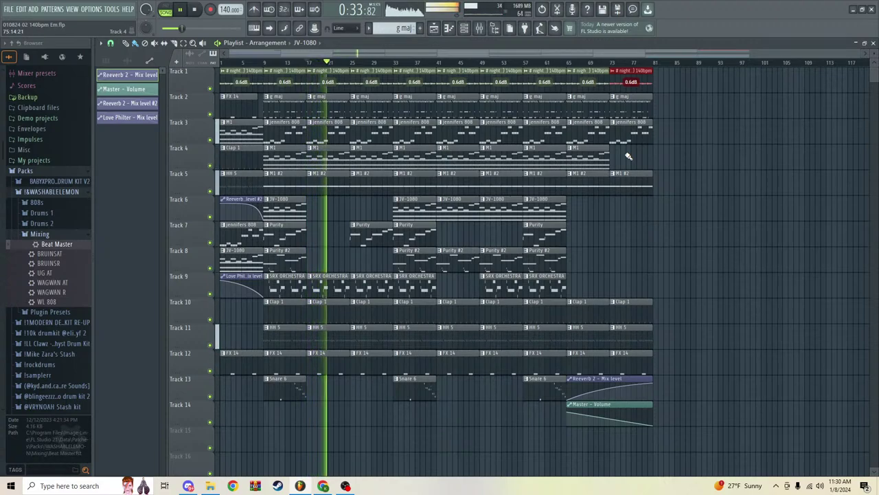
Step: Place the FX 6 sample from the Drums 1 FXs folder at bar 17 on Track 14, lower it to about -10.3 dB, and play it back
{"action": "left_click", "coordinate": [41, 213]}
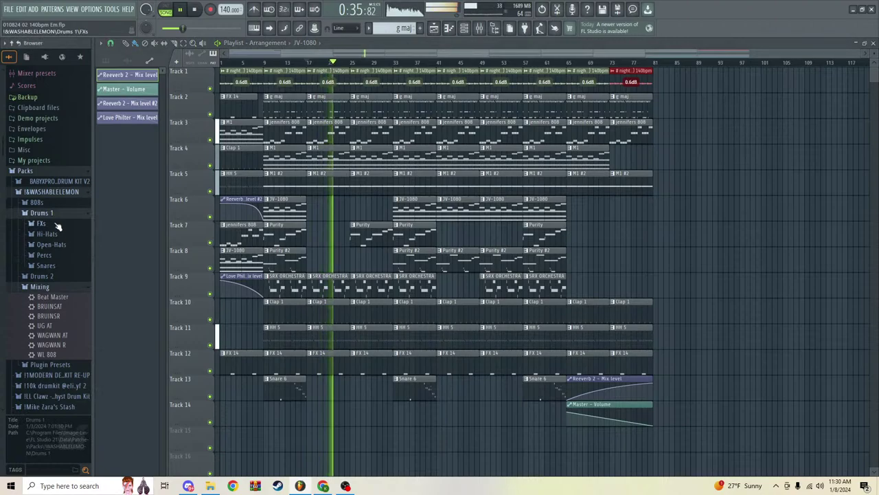
{"action": "left_click", "coordinate": [41, 223]}
{"action": "left_click", "coordinate": [52, 274]}
{"action": "left_click_drag", "start_coordinate": [52, 274], "coordinate": [305, 414]}
{"action": "scroll", "coordinate": [337, 412], "scroll_direction": "up", "scroll_amount": 4}
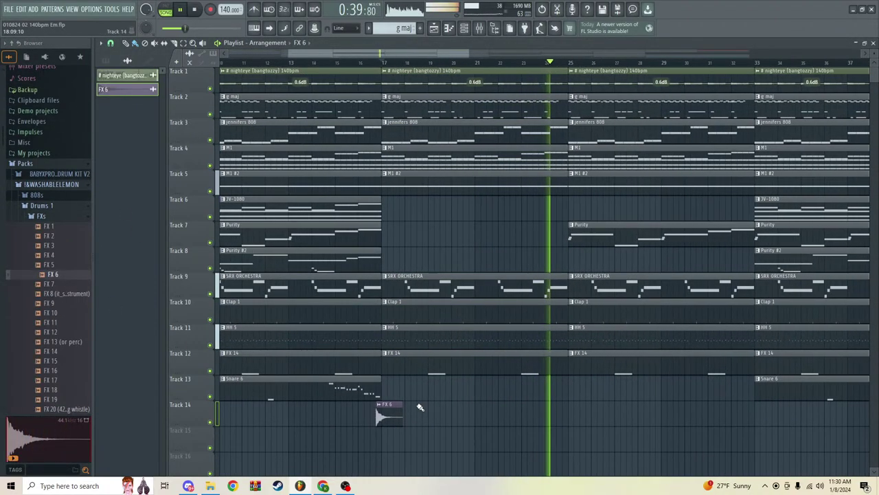
{"action": "left_click_drag", "start_coordinate": [380, 414], "coordinate": [395, 427]}
{"action": "left_click", "coordinate": [364, 61]}
{"action": "left_click", "coordinate": [370, 62]}
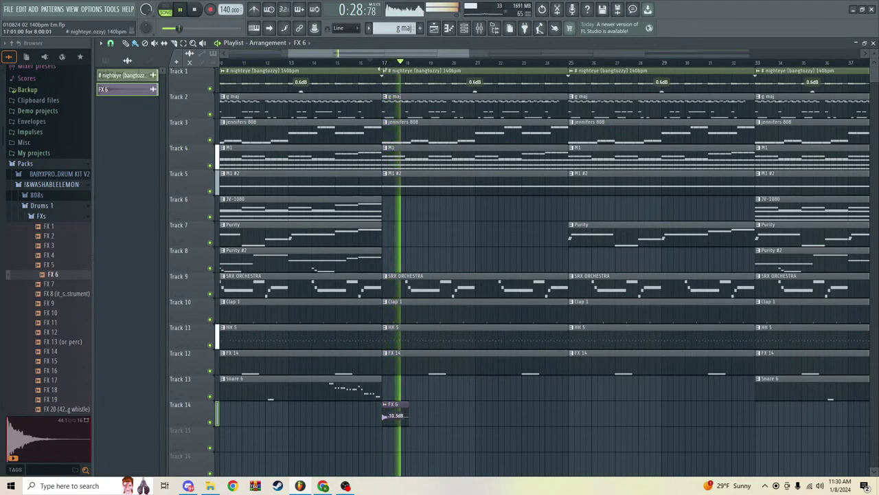
{"action": "left_click", "coordinate": [377, 62]}
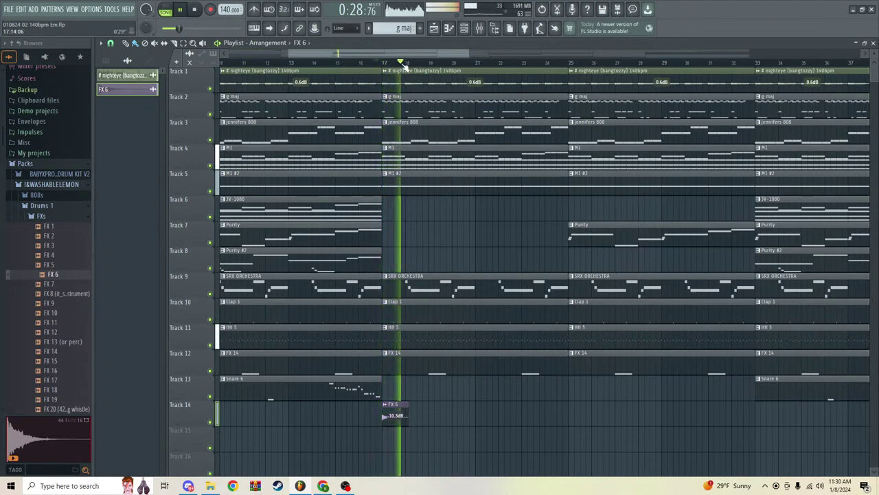
Step: Copy the FX 6 clip to bar 41 on Track 14 and bar 65 on Track 15, and save the project
{"action": "scroll", "coordinate": [405, 66], "scroll_direction": "down", "scroll_amount": 3}
{"action": "left_click", "coordinate": [657, 416]}
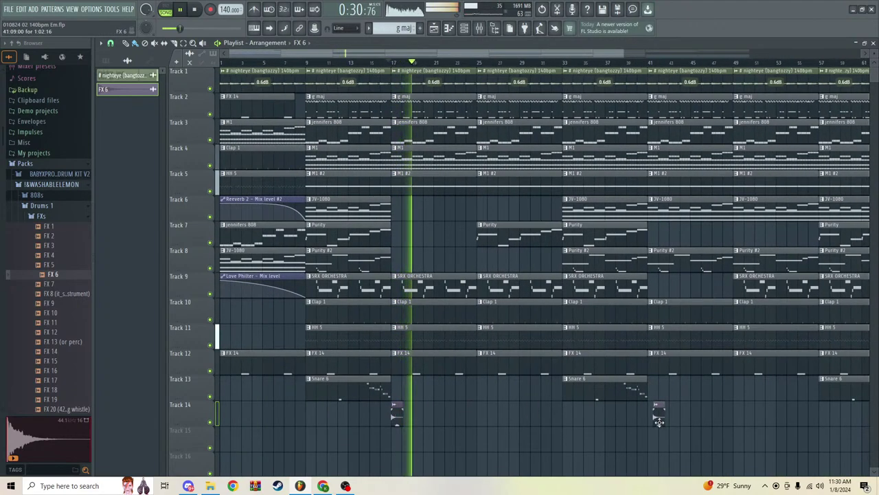
{"action": "scroll", "coordinate": [558, 66], "scroll_direction": "down", "scroll_amount": 4}
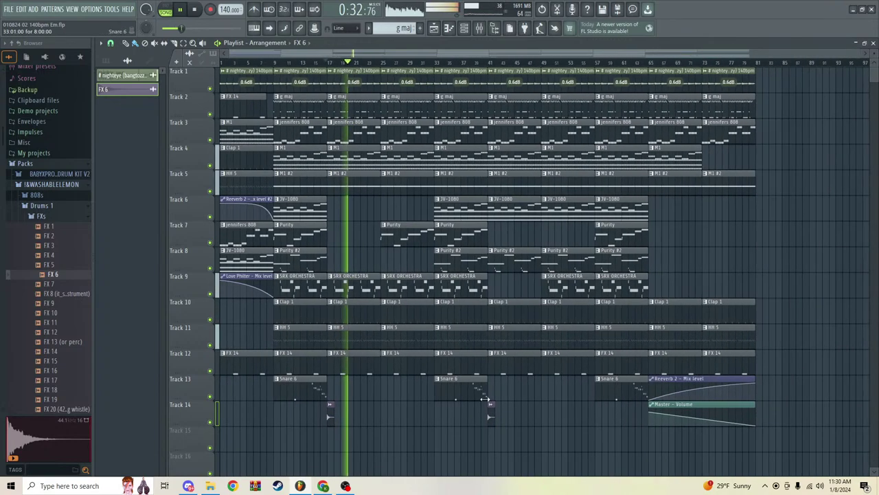
{"action": "left_click_drag", "start_coordinate": [546, 420], "coordinate": [655, 449]}
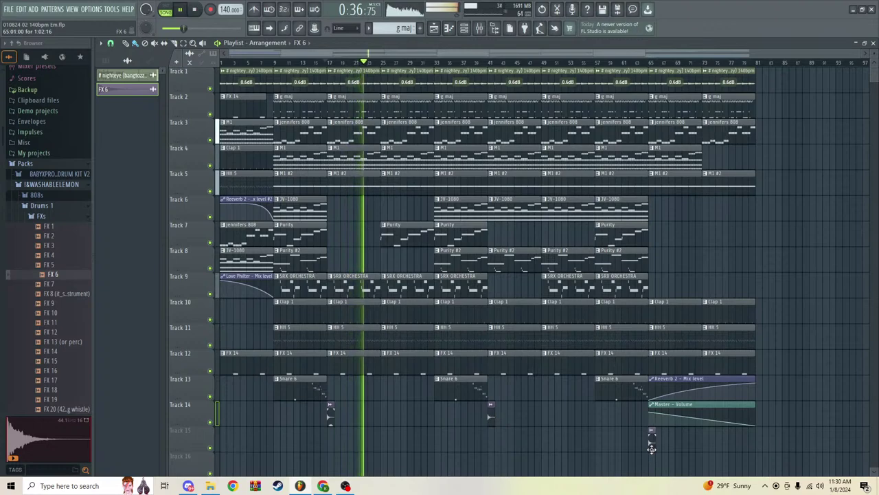
{"action": "left_click", "coordinate": [9, 9]}
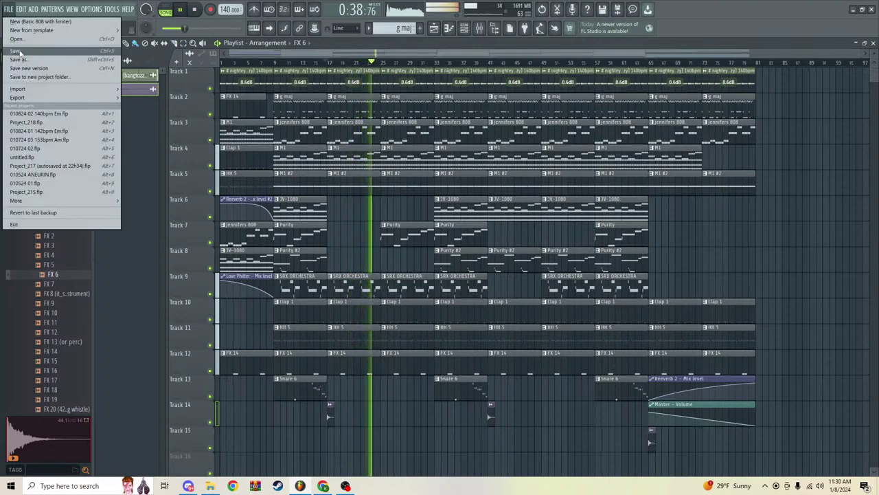
{"action": "left_click", "coordinate": [15, 52]}
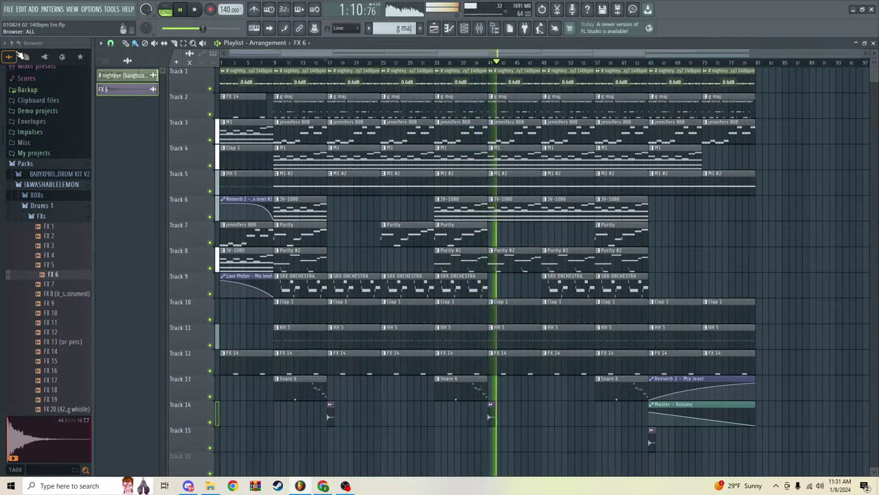
Step: Play the arrangement through to the end of the outro and save the project again
{"action": "left_click", "coordinate": [21, 13]}
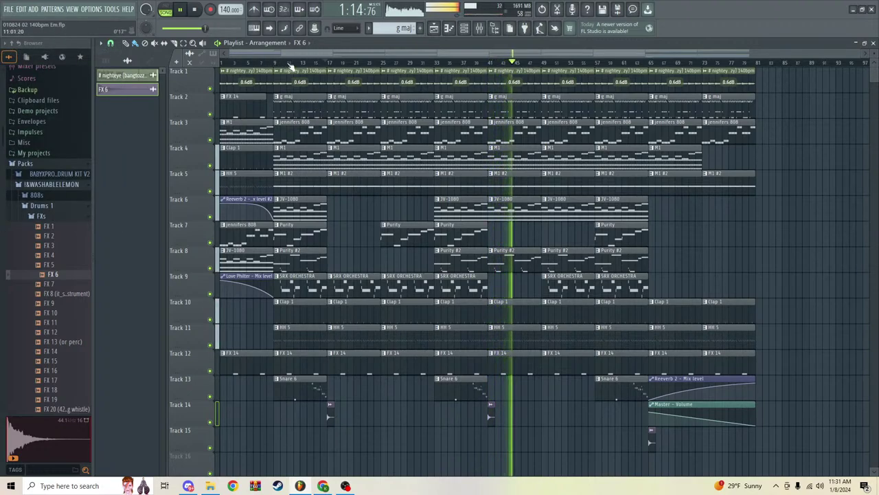
{"action": "left_click", "coordinate": [9, 9]}
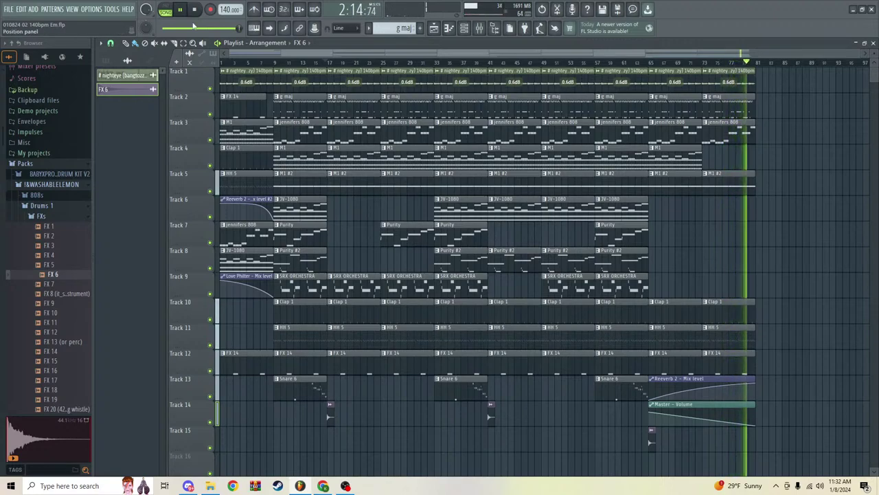
{"action": "left_click", "coordinate": [10, 9]}
{"action": "left_click", "coordinate": [21, 51]}
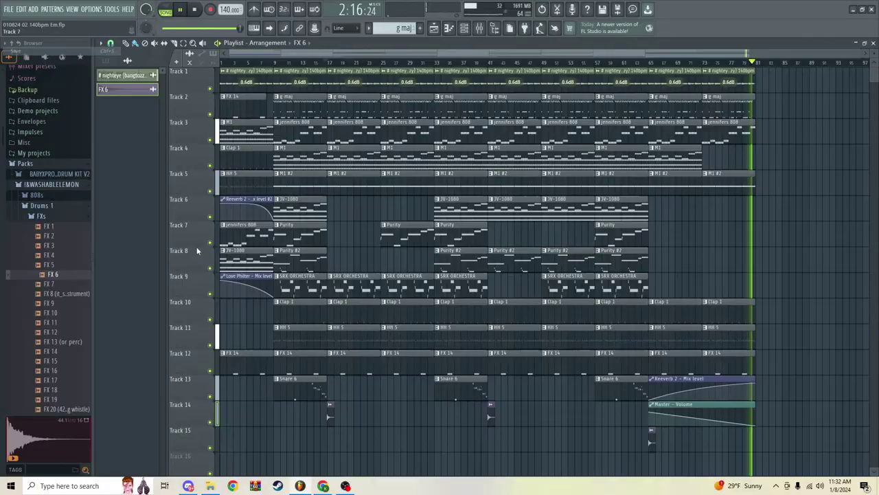
{"action": "left_click", "coordinate": [346, 485]}
{"action": "left_click", "coordinate": [728, 375]}
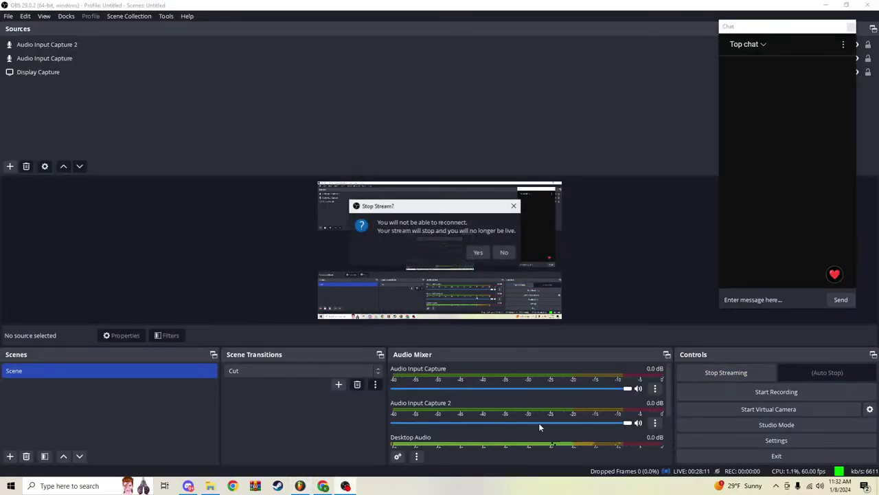
{"action": "left_click", "coordinate": [323, 486]}
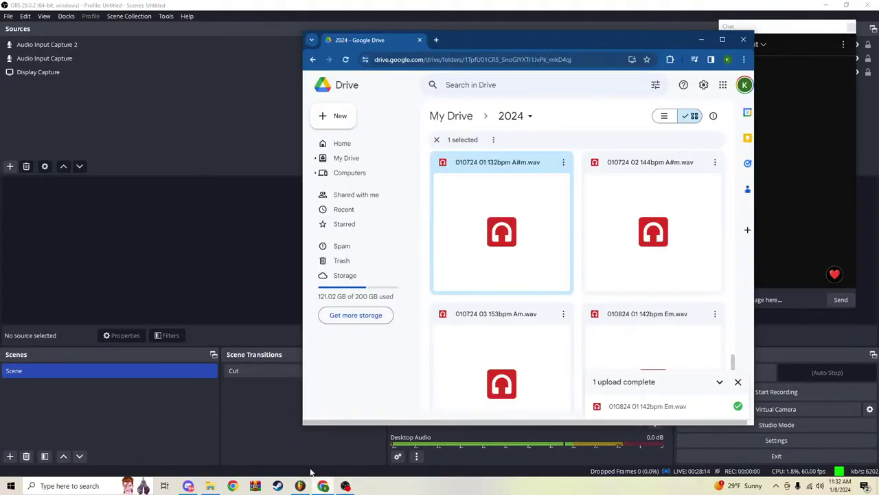
{"action": "left_click", "coordinate": [300, 485]}
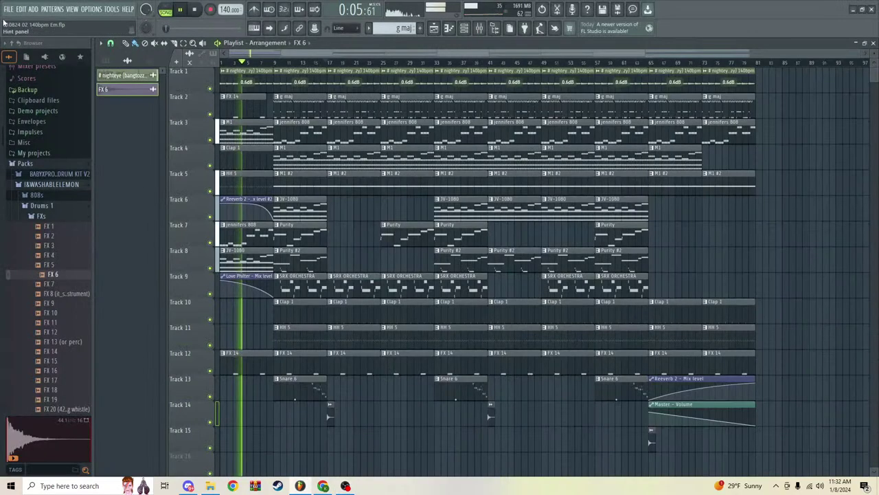
{"action": "left_click", "coordinate": [7, 10]}
{"action": "mouse_move", "coordinate": [41, 99]}
{"action": "left_click", "coordinate": [148, 98]}
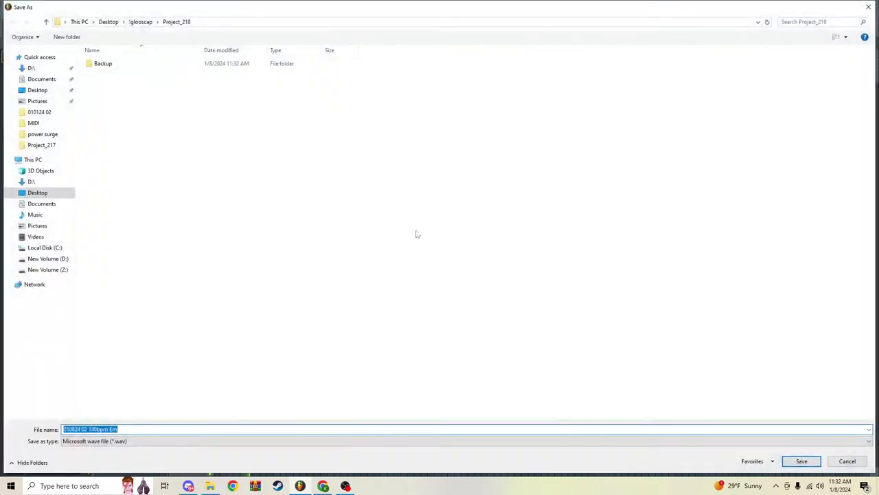
{"action": "left_click", "coordinate": [787, 463]}
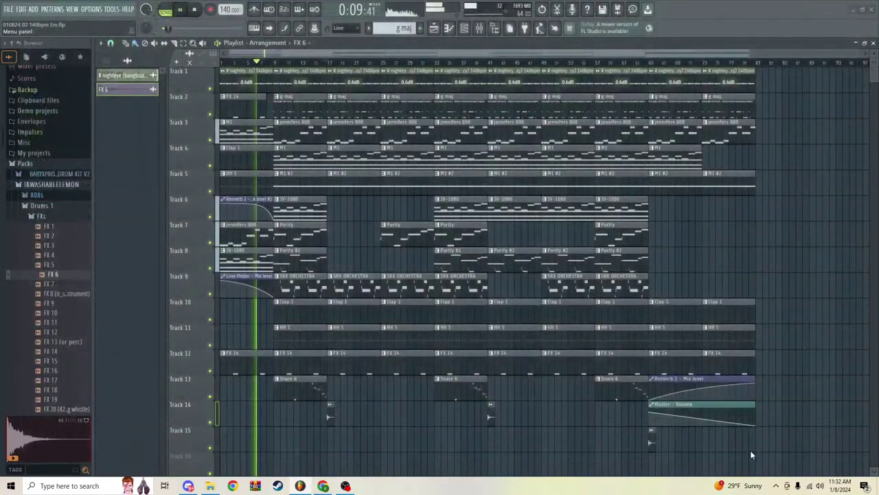
Step: Switch to Google Drive, look through the beats in the 2024 folder, and return to the FL Studio project
{"action": "left_click", "coordinate": [322, 486]}
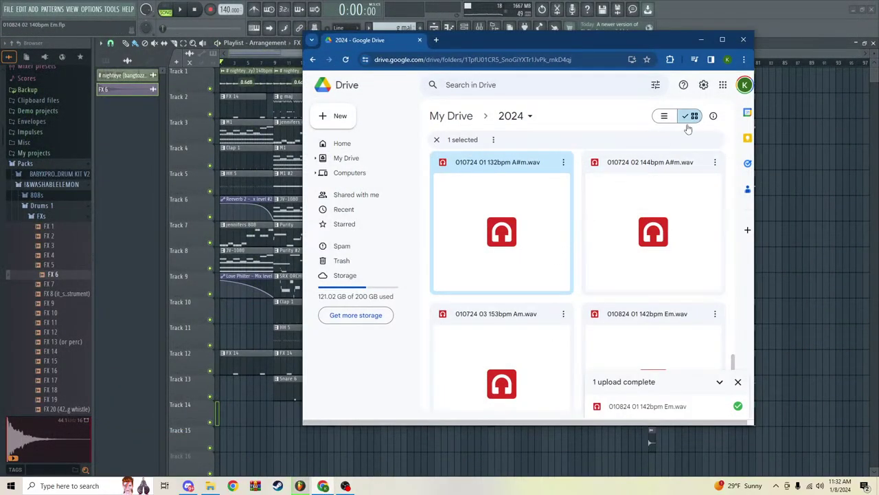
{"action": "scroll", "coordinate": [639, 279], "scroll_direction": "down", "scroll_amount": 1}
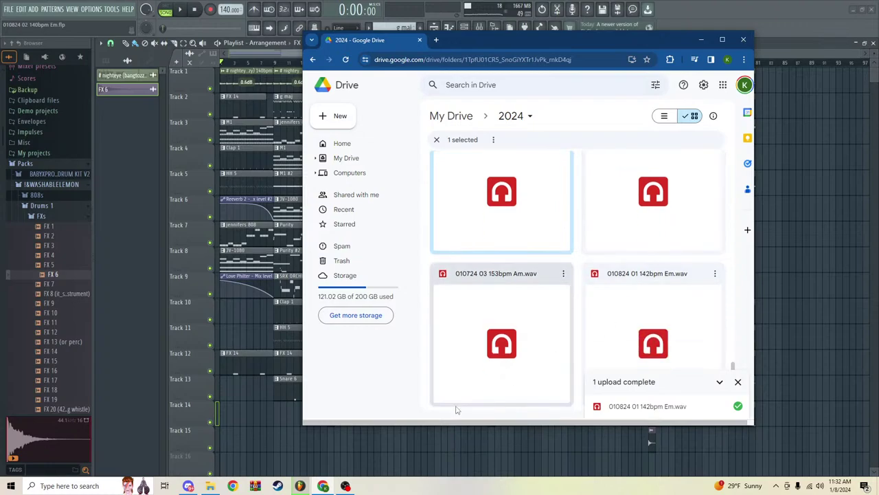
{"action": "mouse_move", "coordinate": [333, 486]}
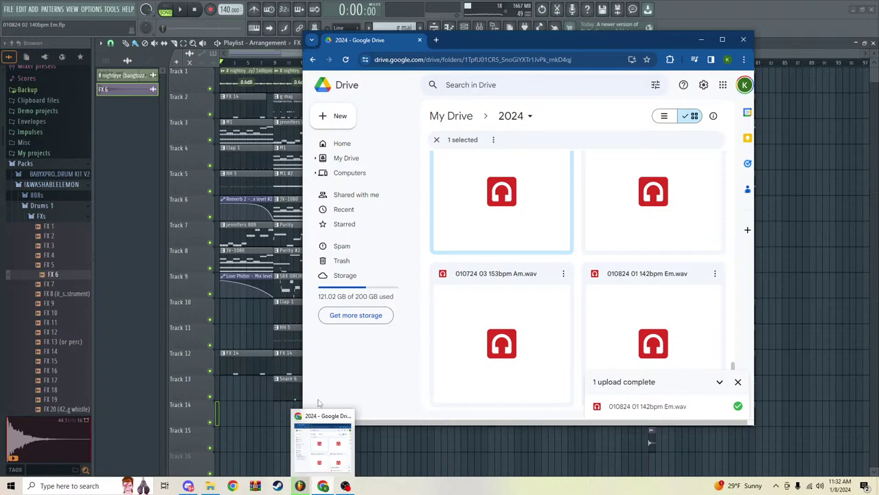
{"action": "left_click", "coordinate": [758, 56]}
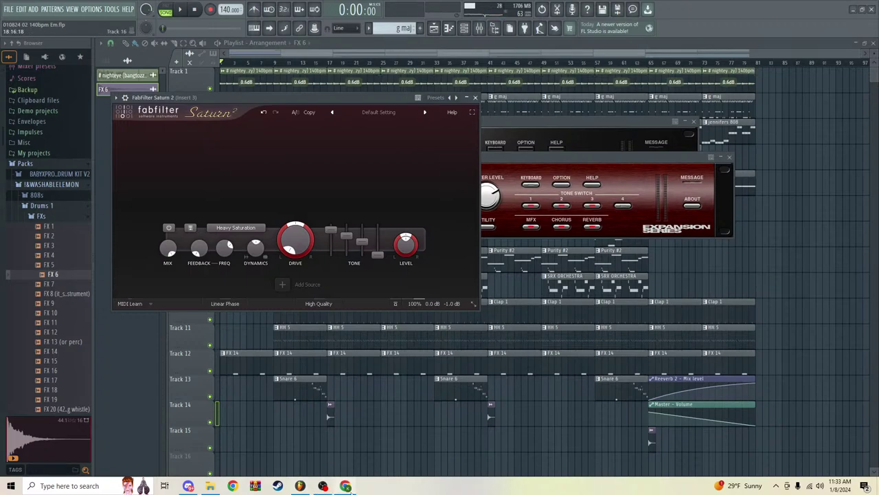
{"action": "left_click", "coordinate": [323, 486]}
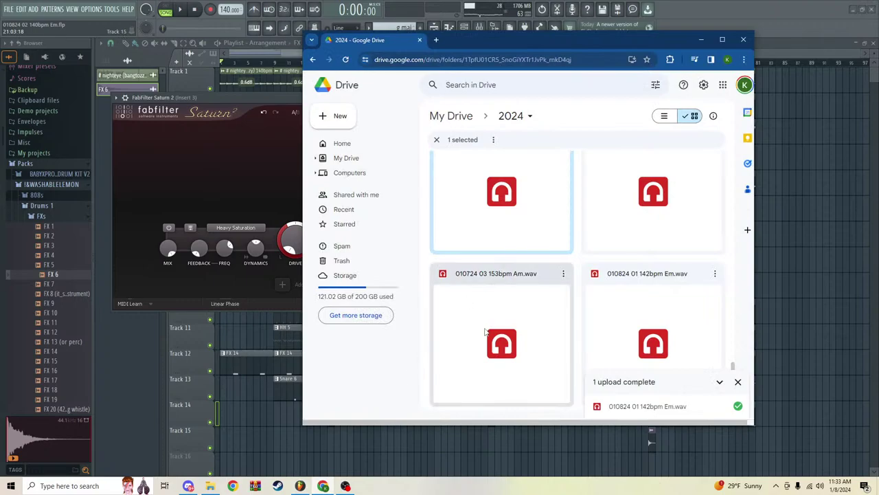
{"action": "left_click", "coordinate": [211, 485]}
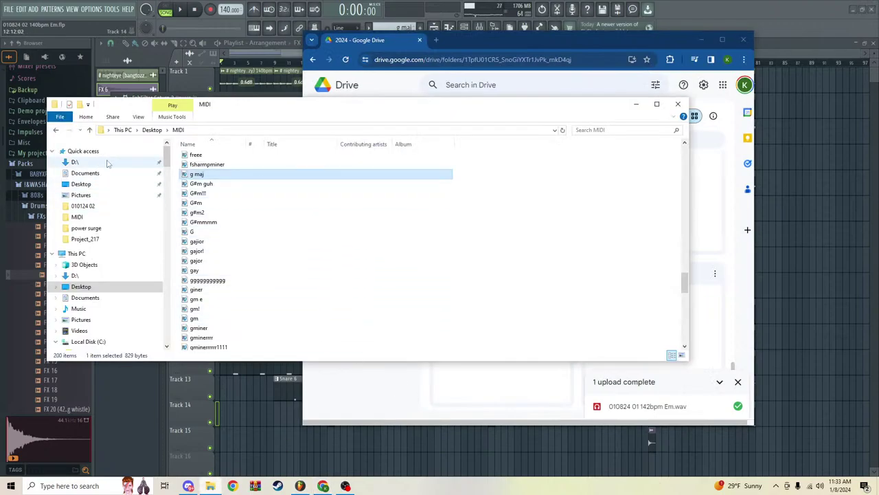
{"action": "left_click", "coordinate": [86, 152]}
{"action": "left_click", "coordinate": [224, 241]}
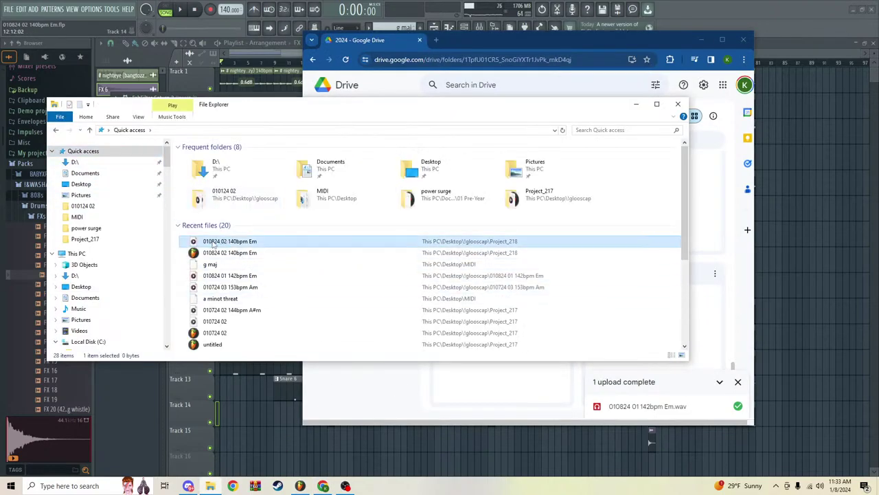
{"action": "left_click_drag", "start_coordinate": [213, 243], "coordinate": [474, 385]}
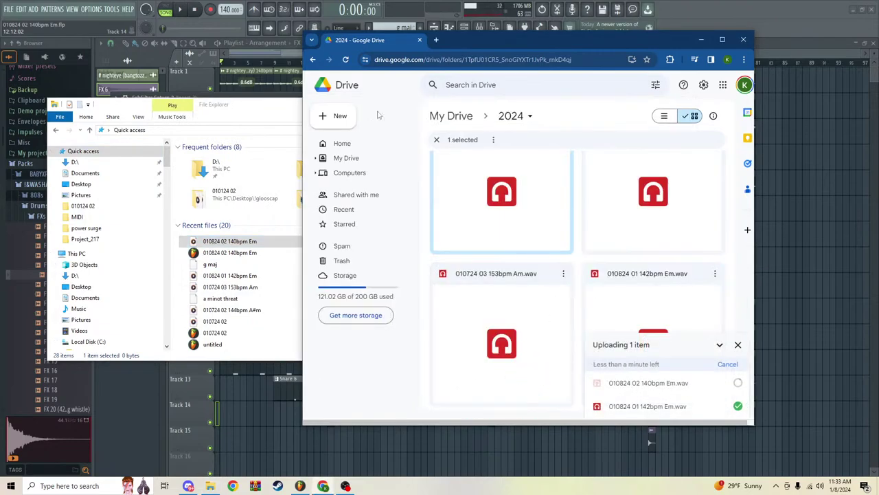
Step: Return to FL Studio, save the beat project, and start a new empty project from a template
{"action": "left_click", "coordinate": [6, 9]}
{"action": "left_click", "coordinate": [15, 50]}
{"action": "left_click", "coordinate": [9, 9]}
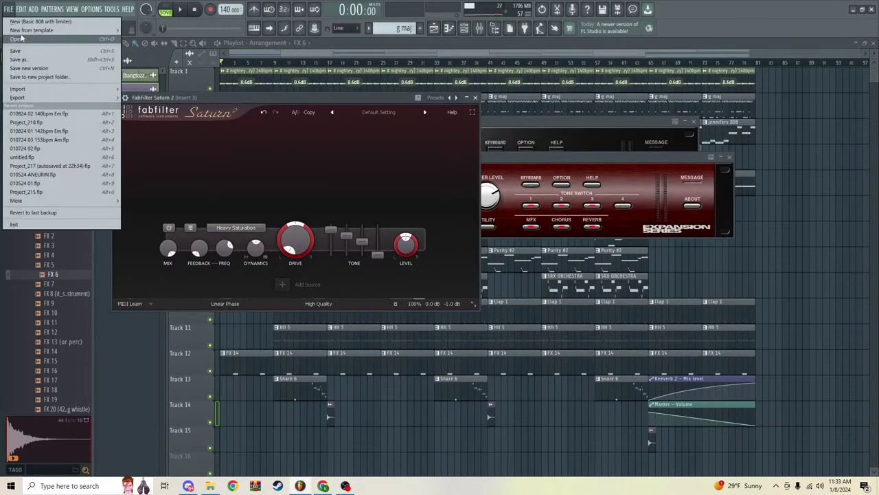
{"action": "mouse_move", "coordinate": [33, 31]}
{"action": "mouse_move", "coordinate": [138, 39]}
{"action": "left_click", "coordinate": [338, 337]}
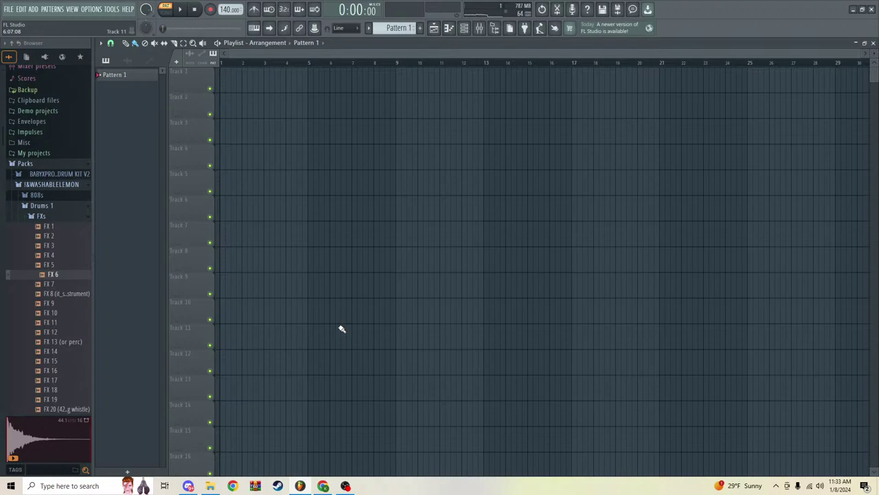
Step: Close FL Studio and return to the File Explorer and Google Drive windows
{"action": "left_click", "coordinate": [871, 9]}
{"action": "left_click", "coordinate": [281, 118]}
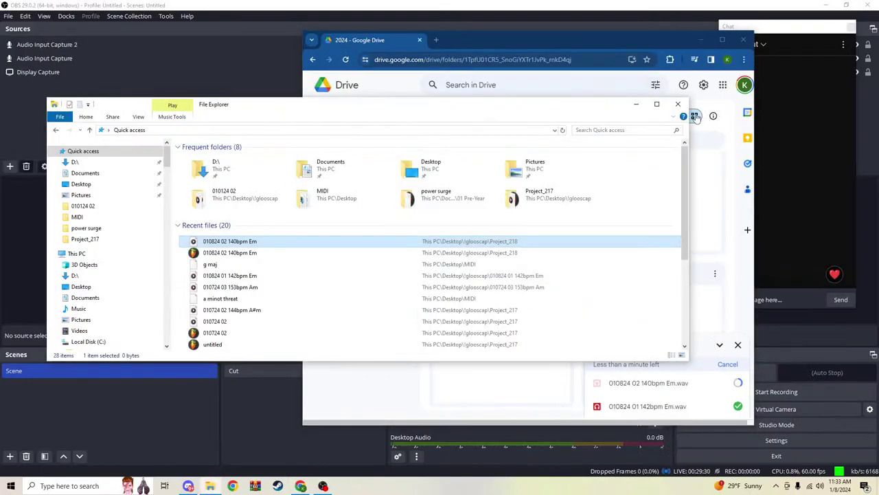